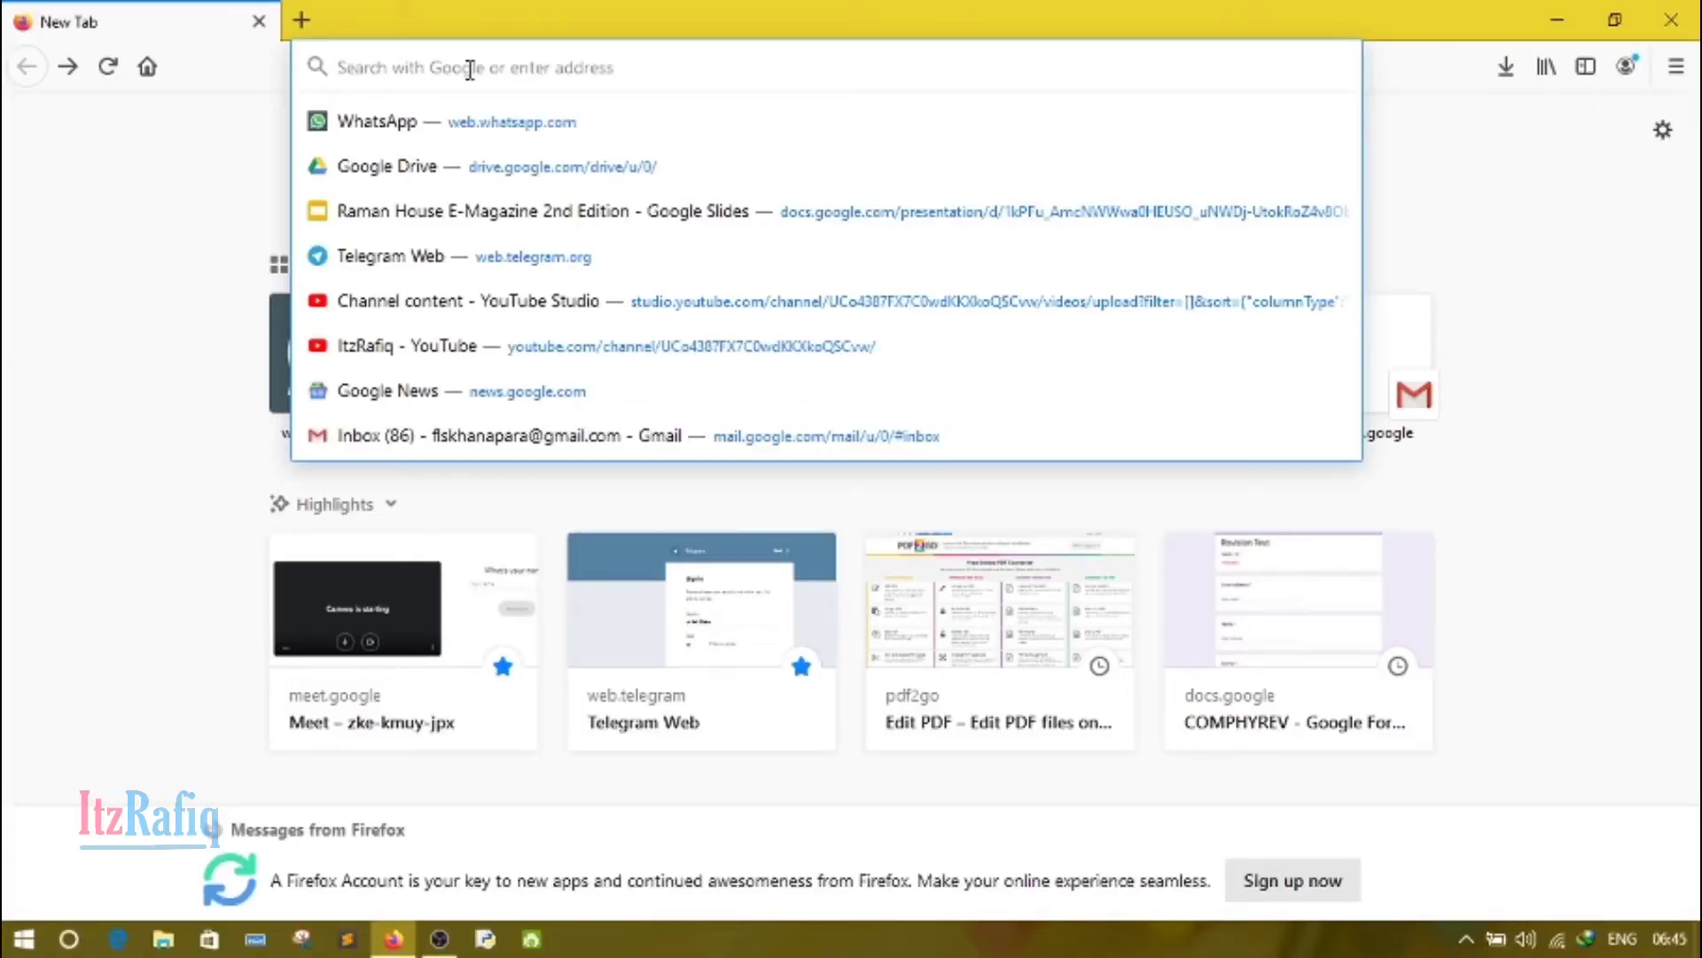
Step: Open the Google Sites home page at sites.google.com
text(sit)
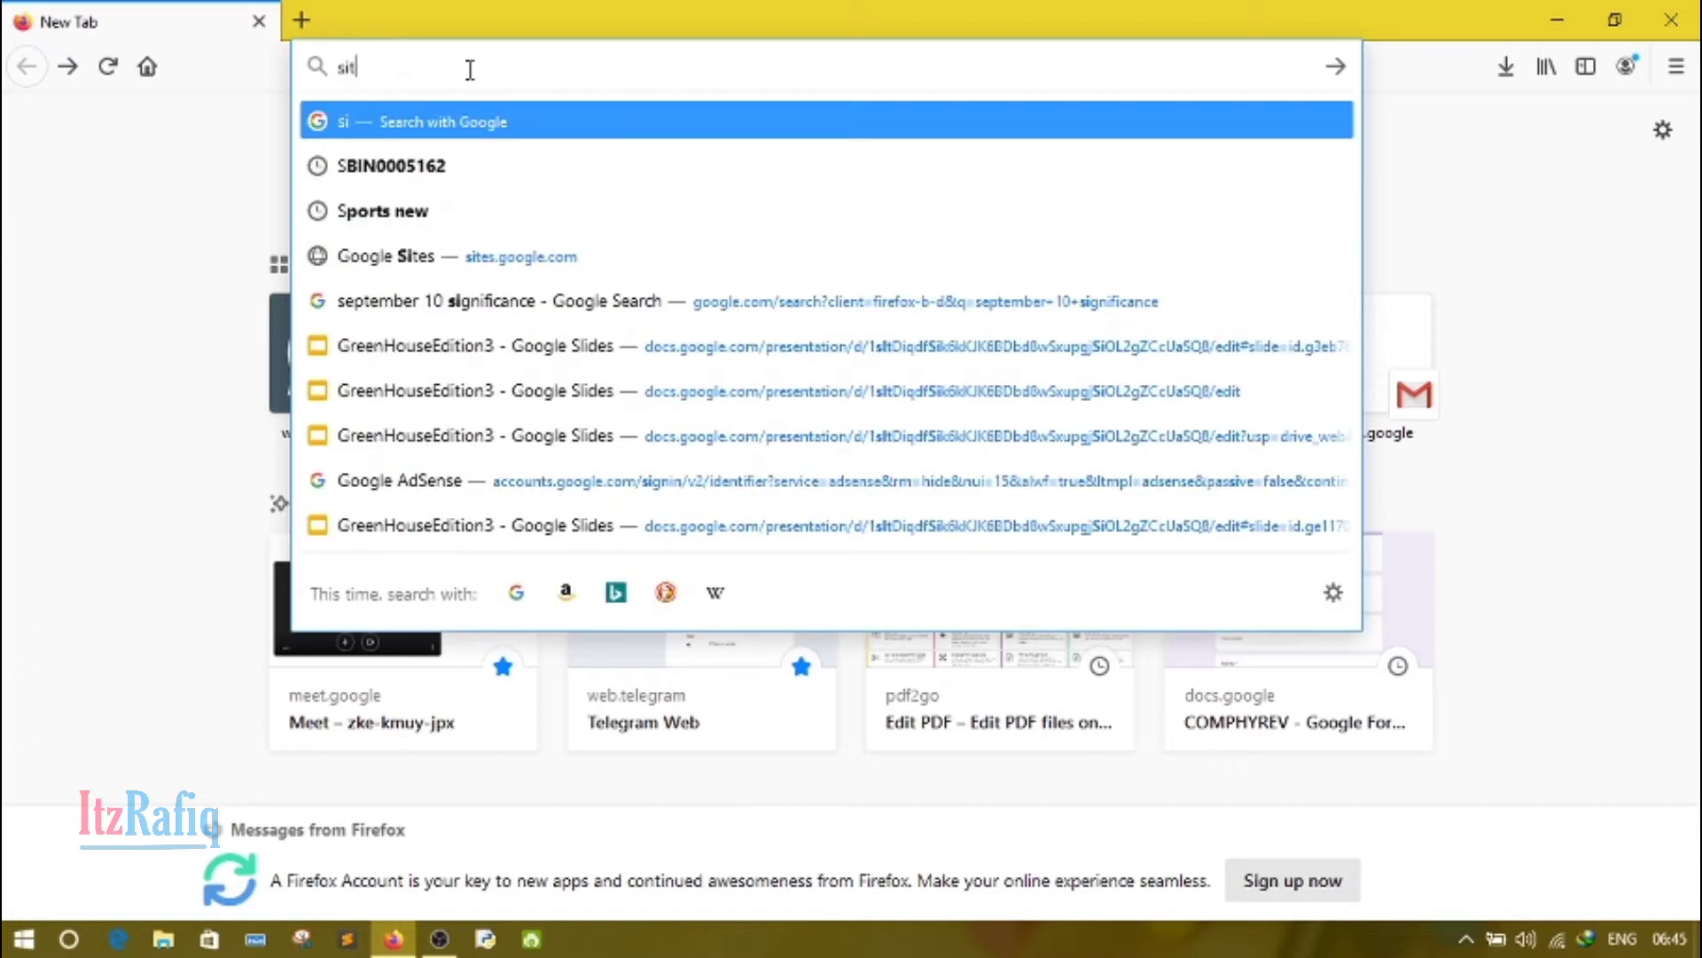
text(es.g)
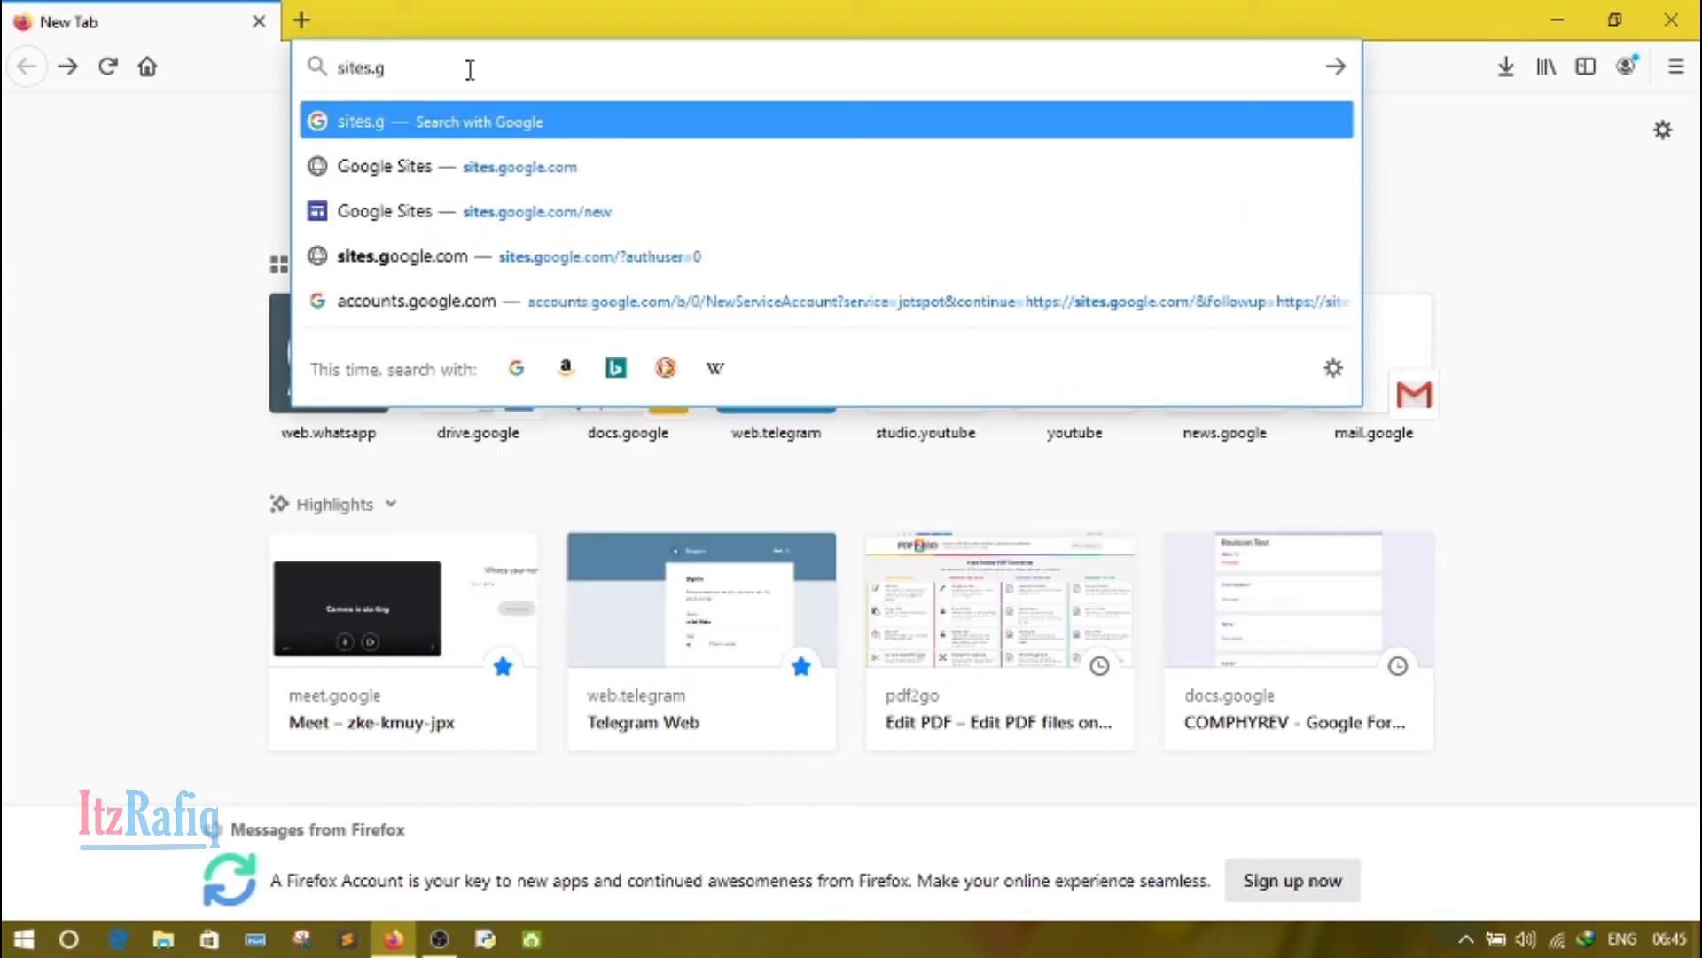
text(oogle)
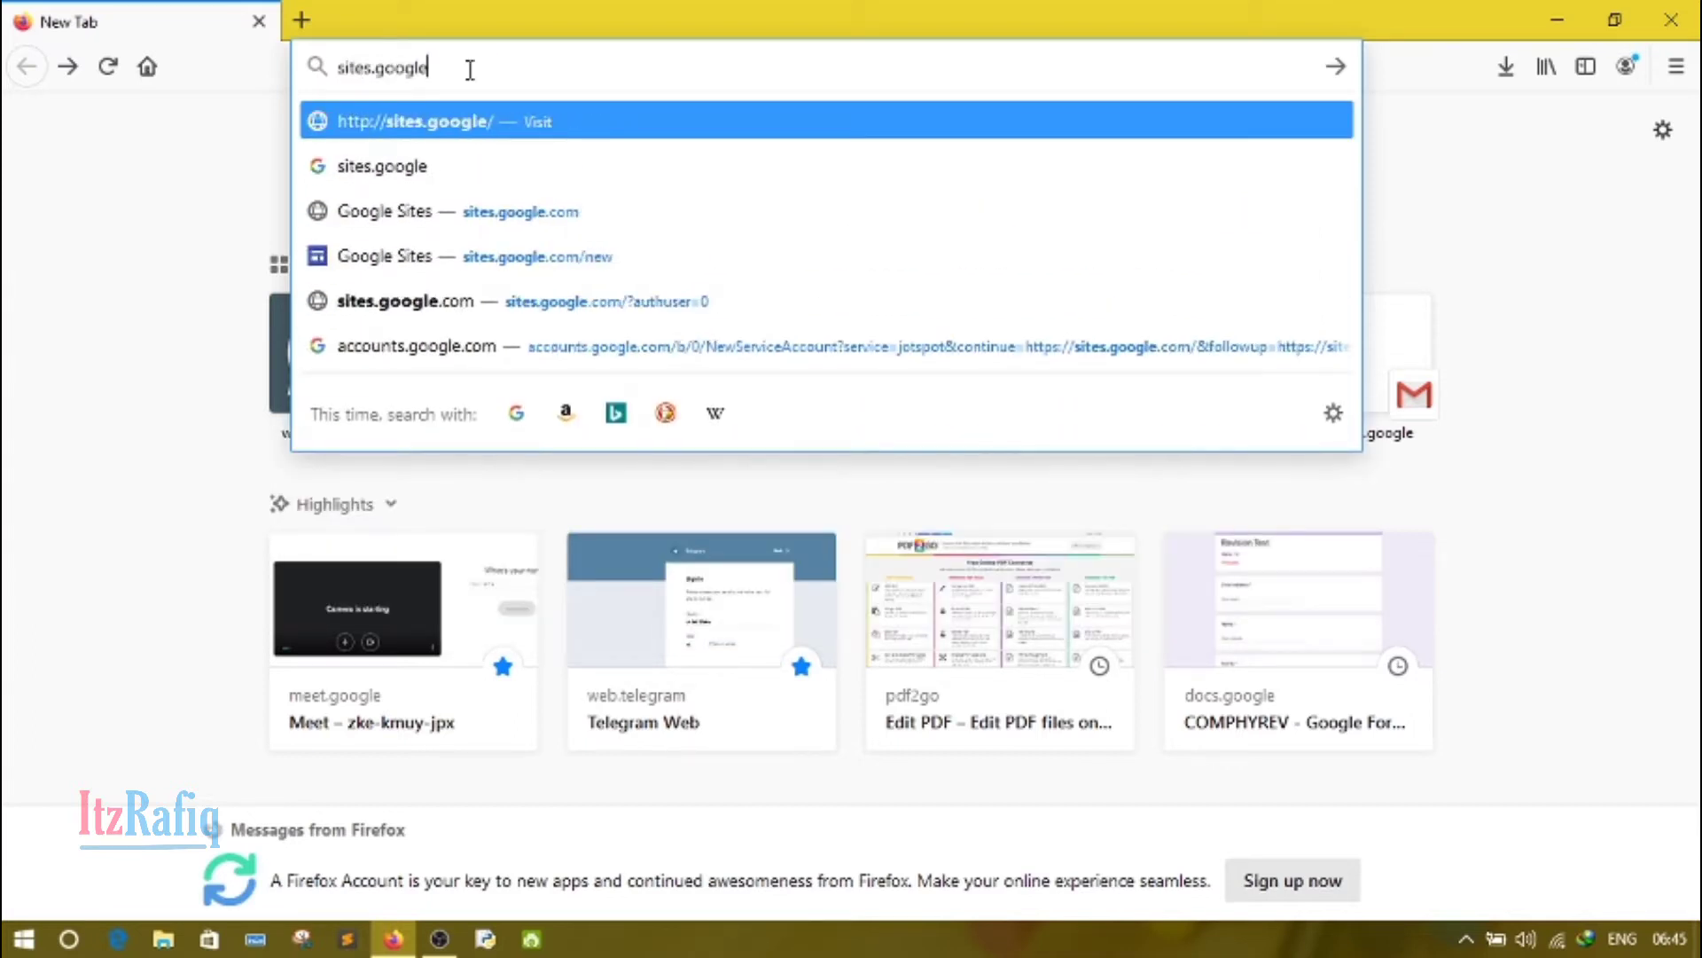
text(.com)
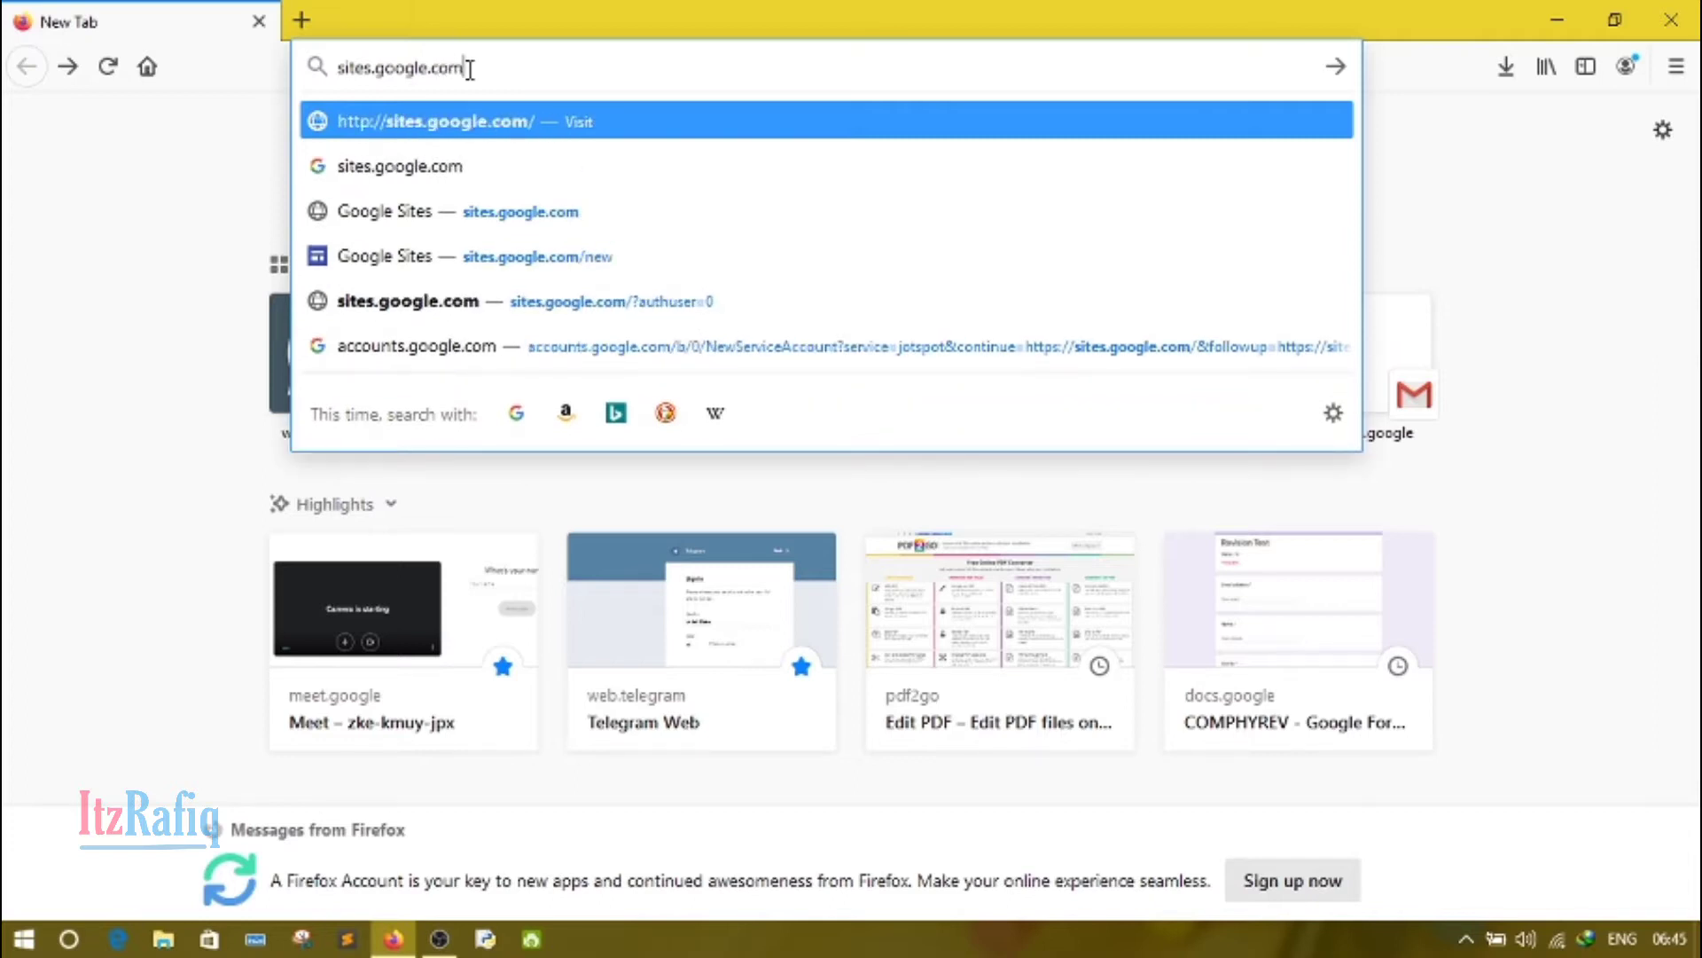
key(Return)
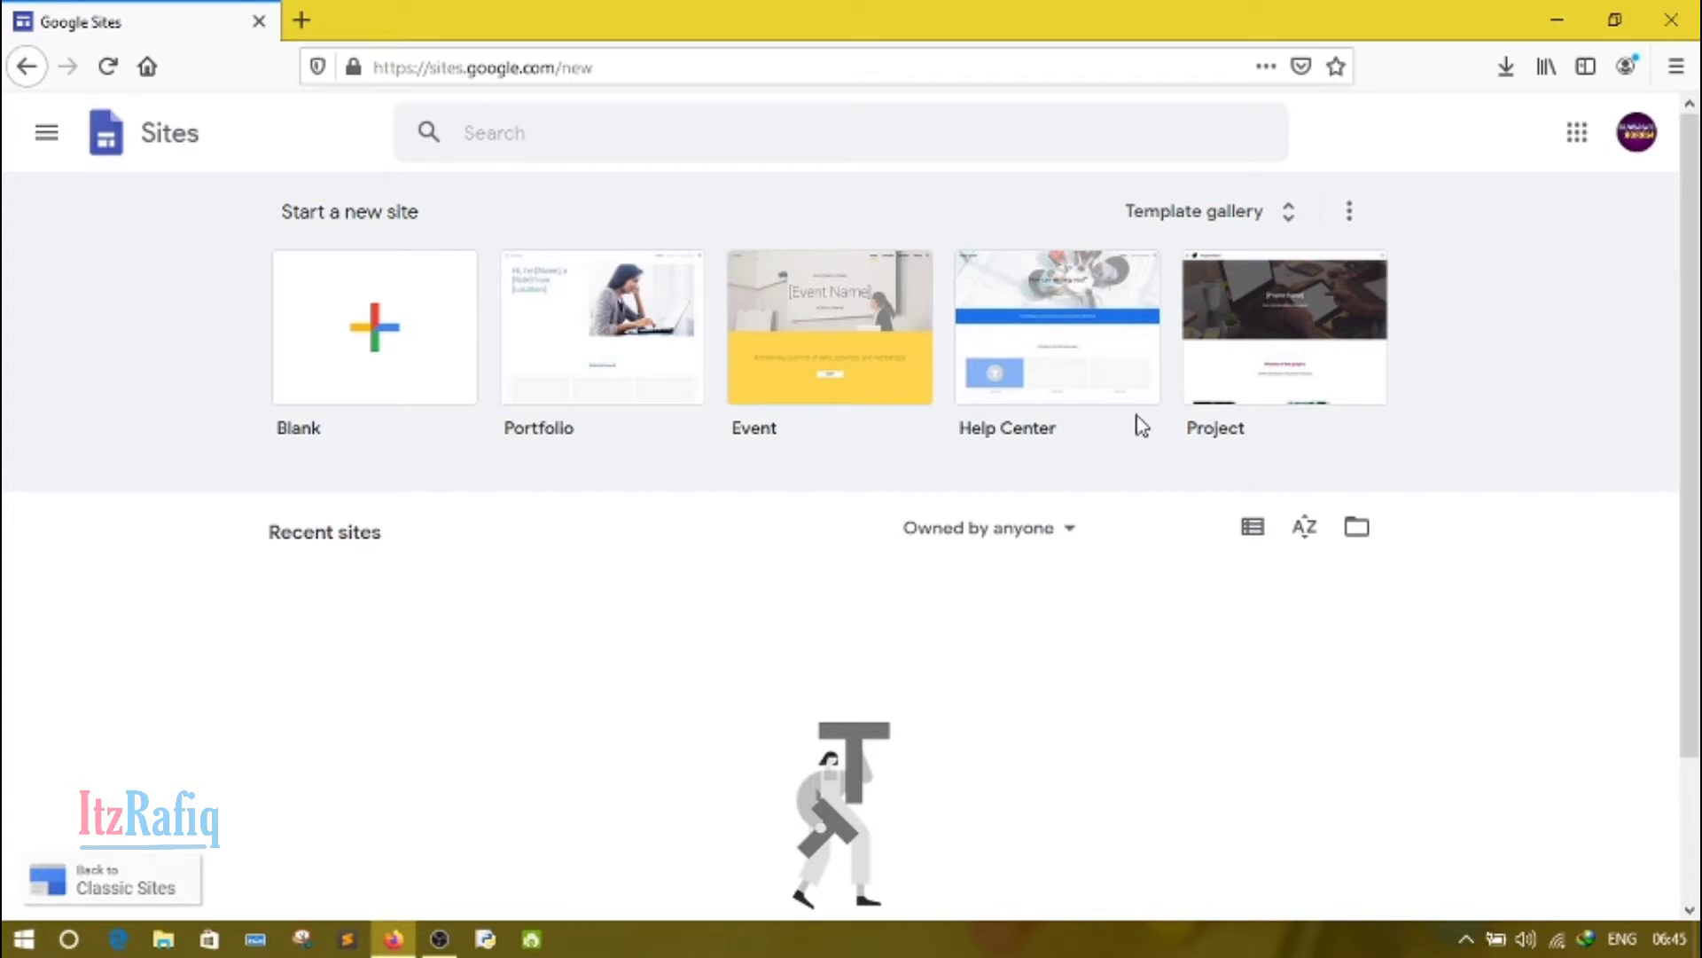
Step: Browse the full template gallery, create a new site from the Portfolio template and skip the introductory tour
click(1292, 232)
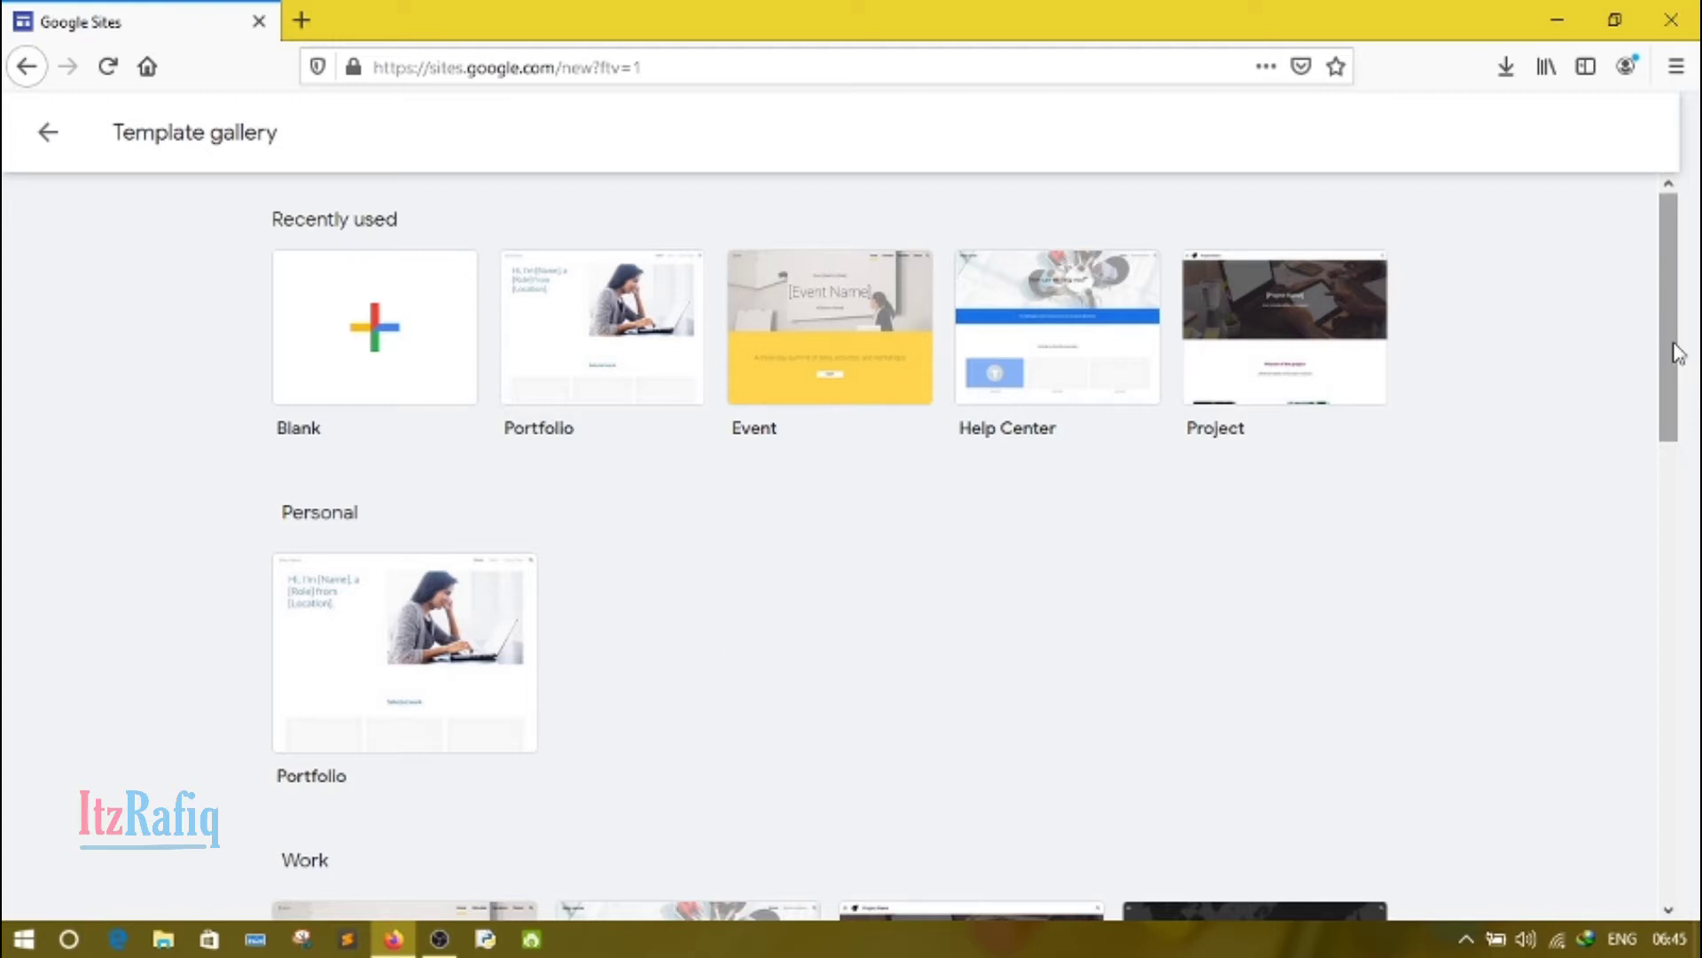
drag(1679, 353, 1685, 850)
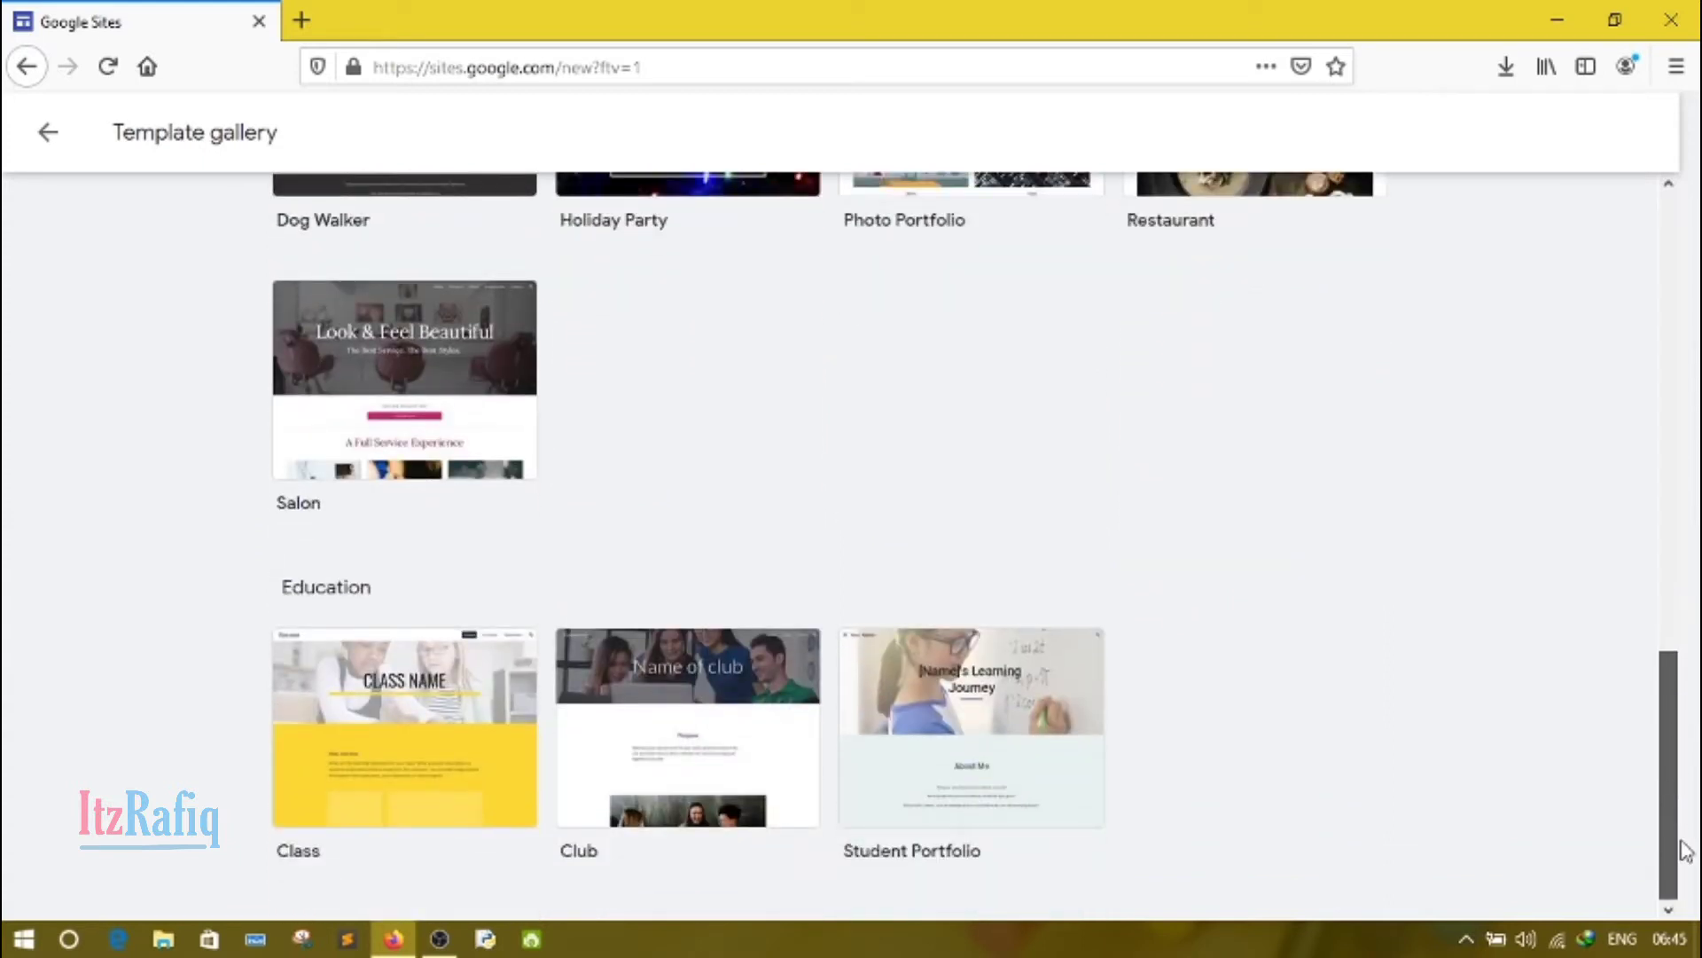
drag(1685, 849, 1698, 352)
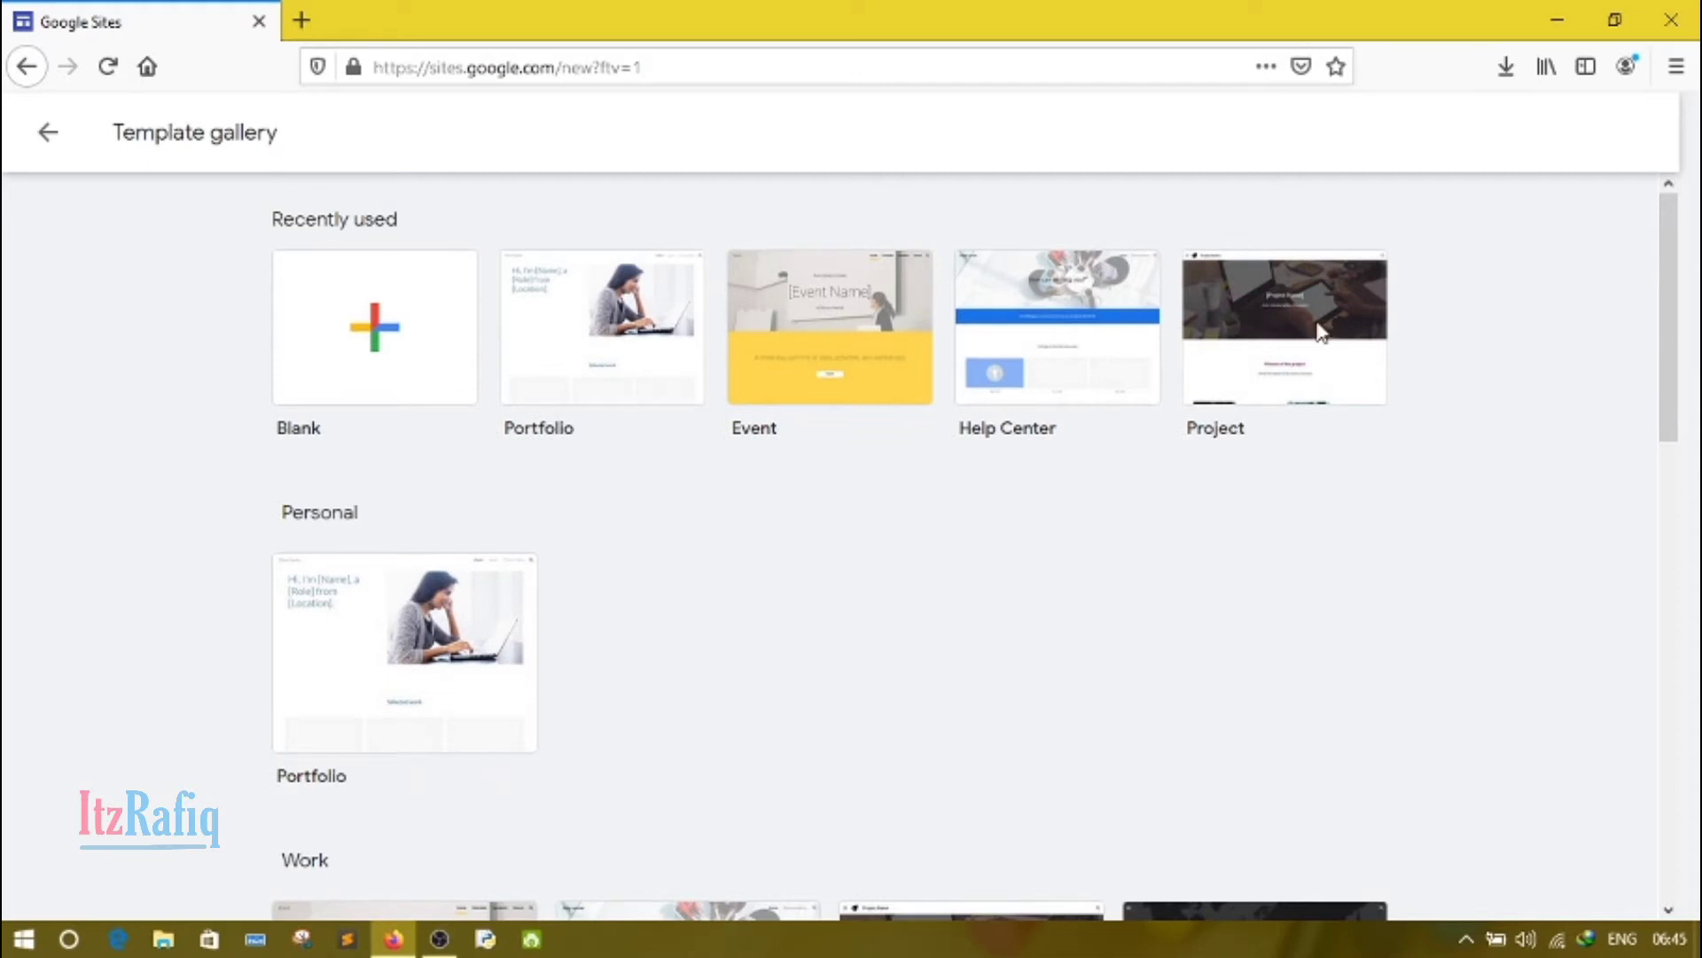
click(616, 349)
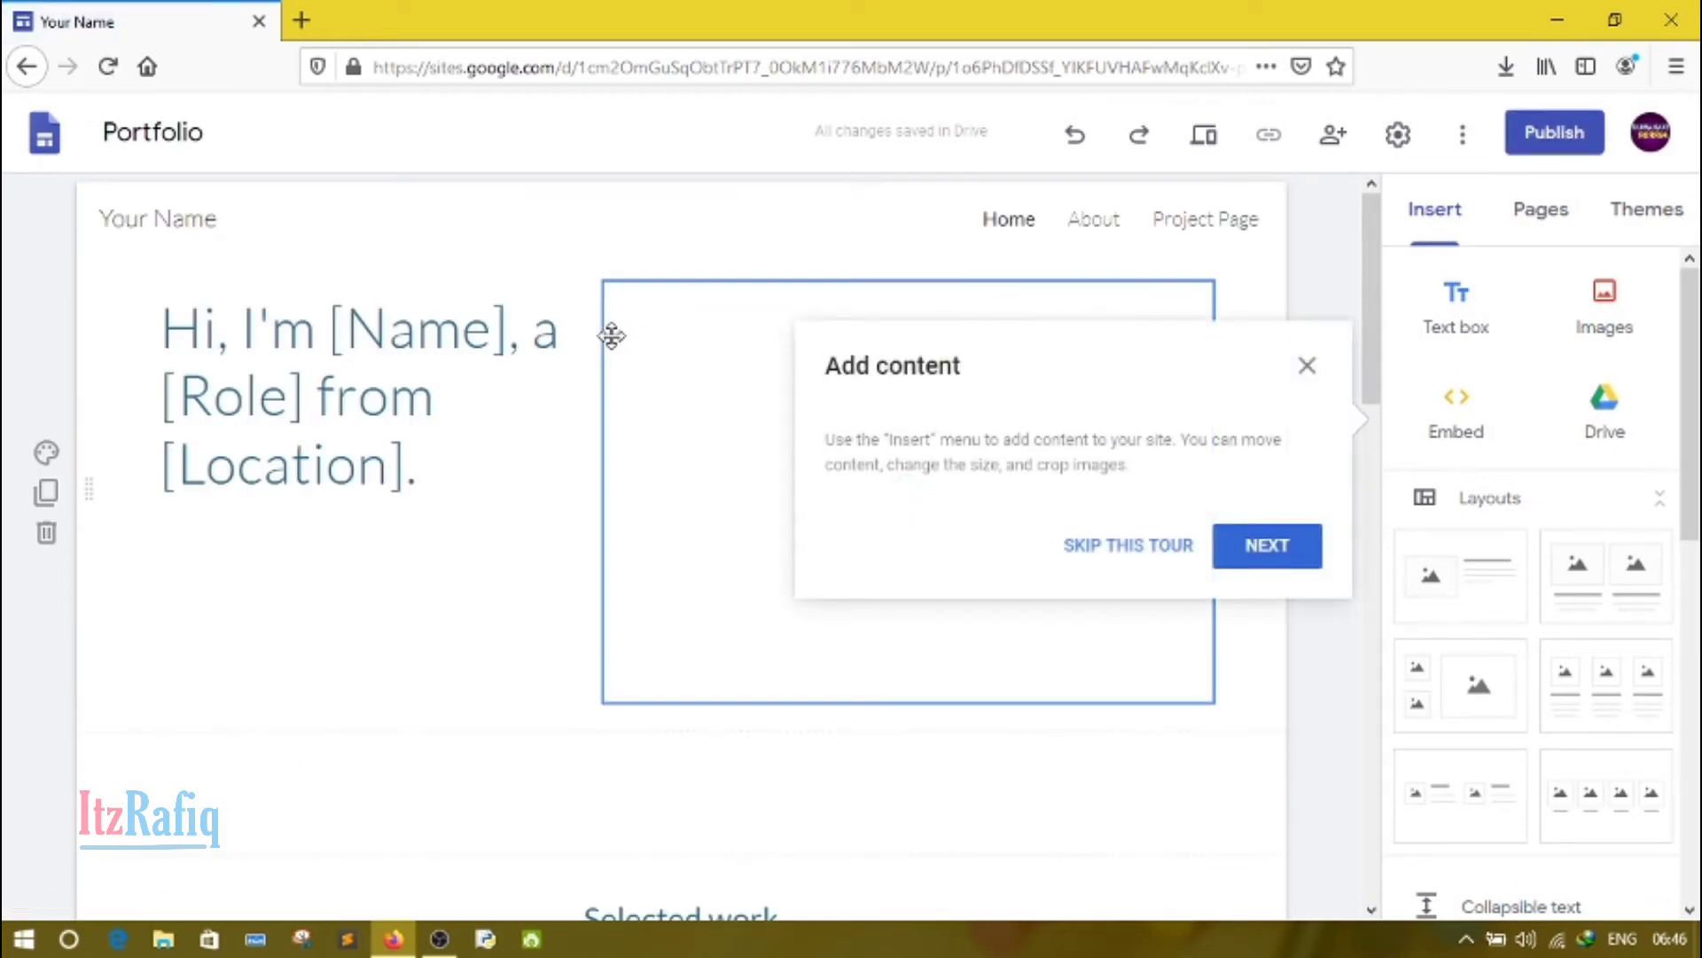
click(1091, 551)
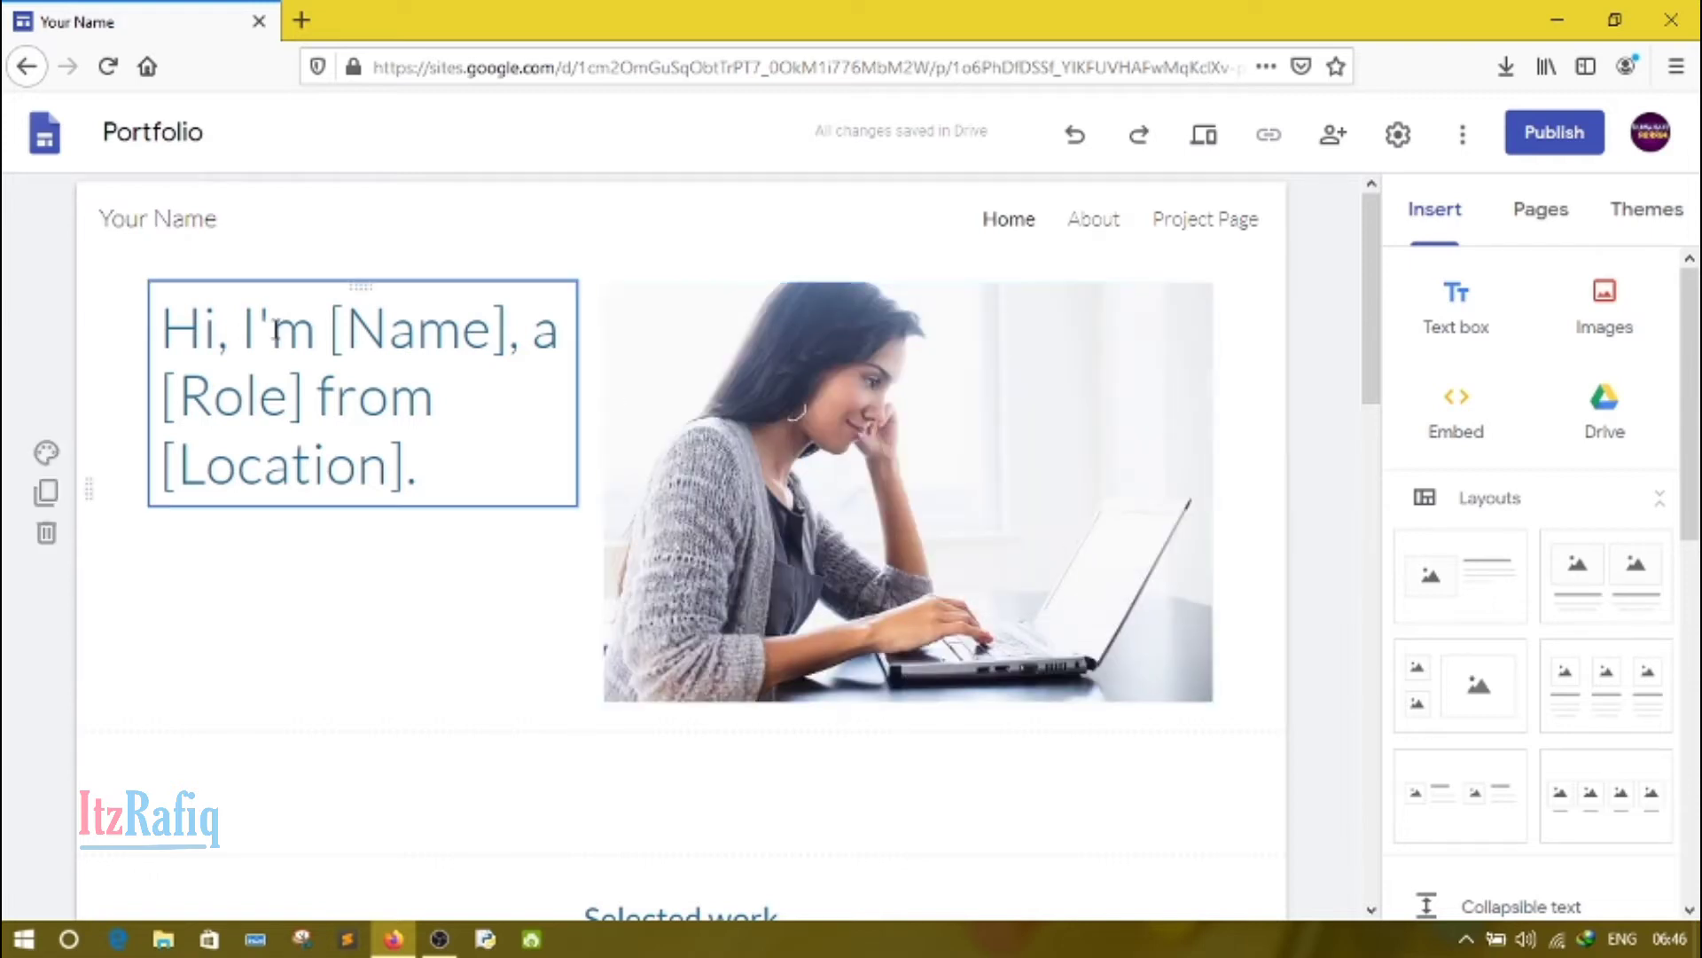
Step: Replace the placeholder site name "Your Name" in the page header with the owner's channel name
click(206, 227)
double_click(201, 226)
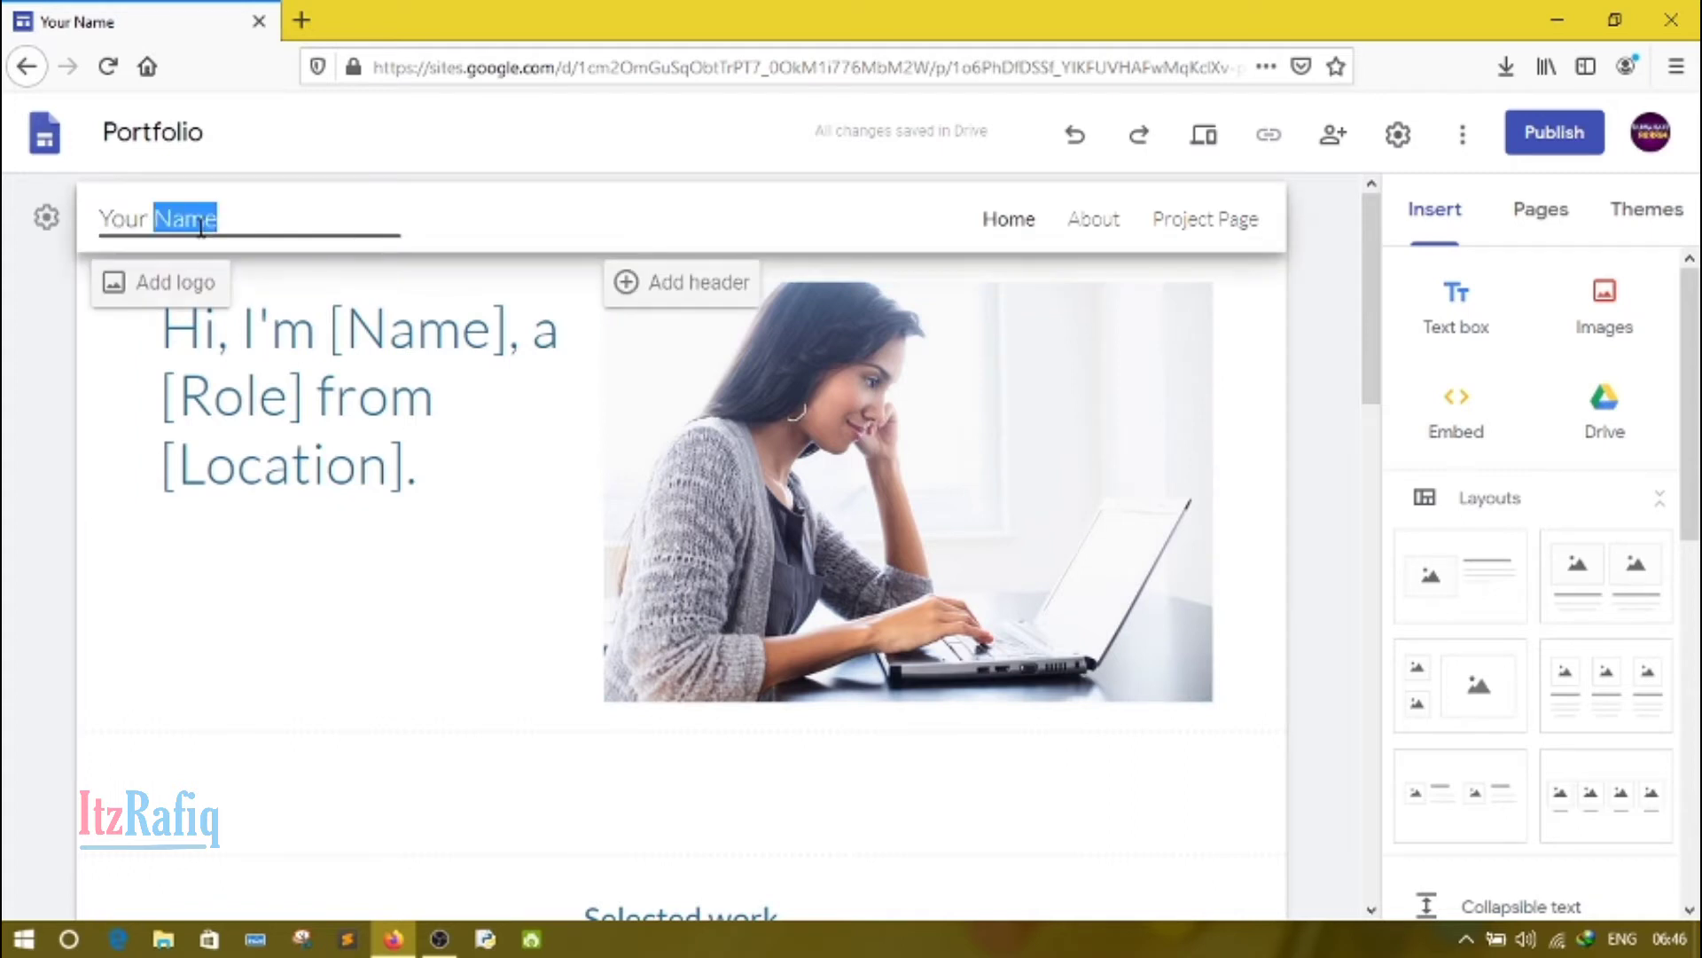
key(BackSpace)
key(BackSpace)
key(BackSpace)
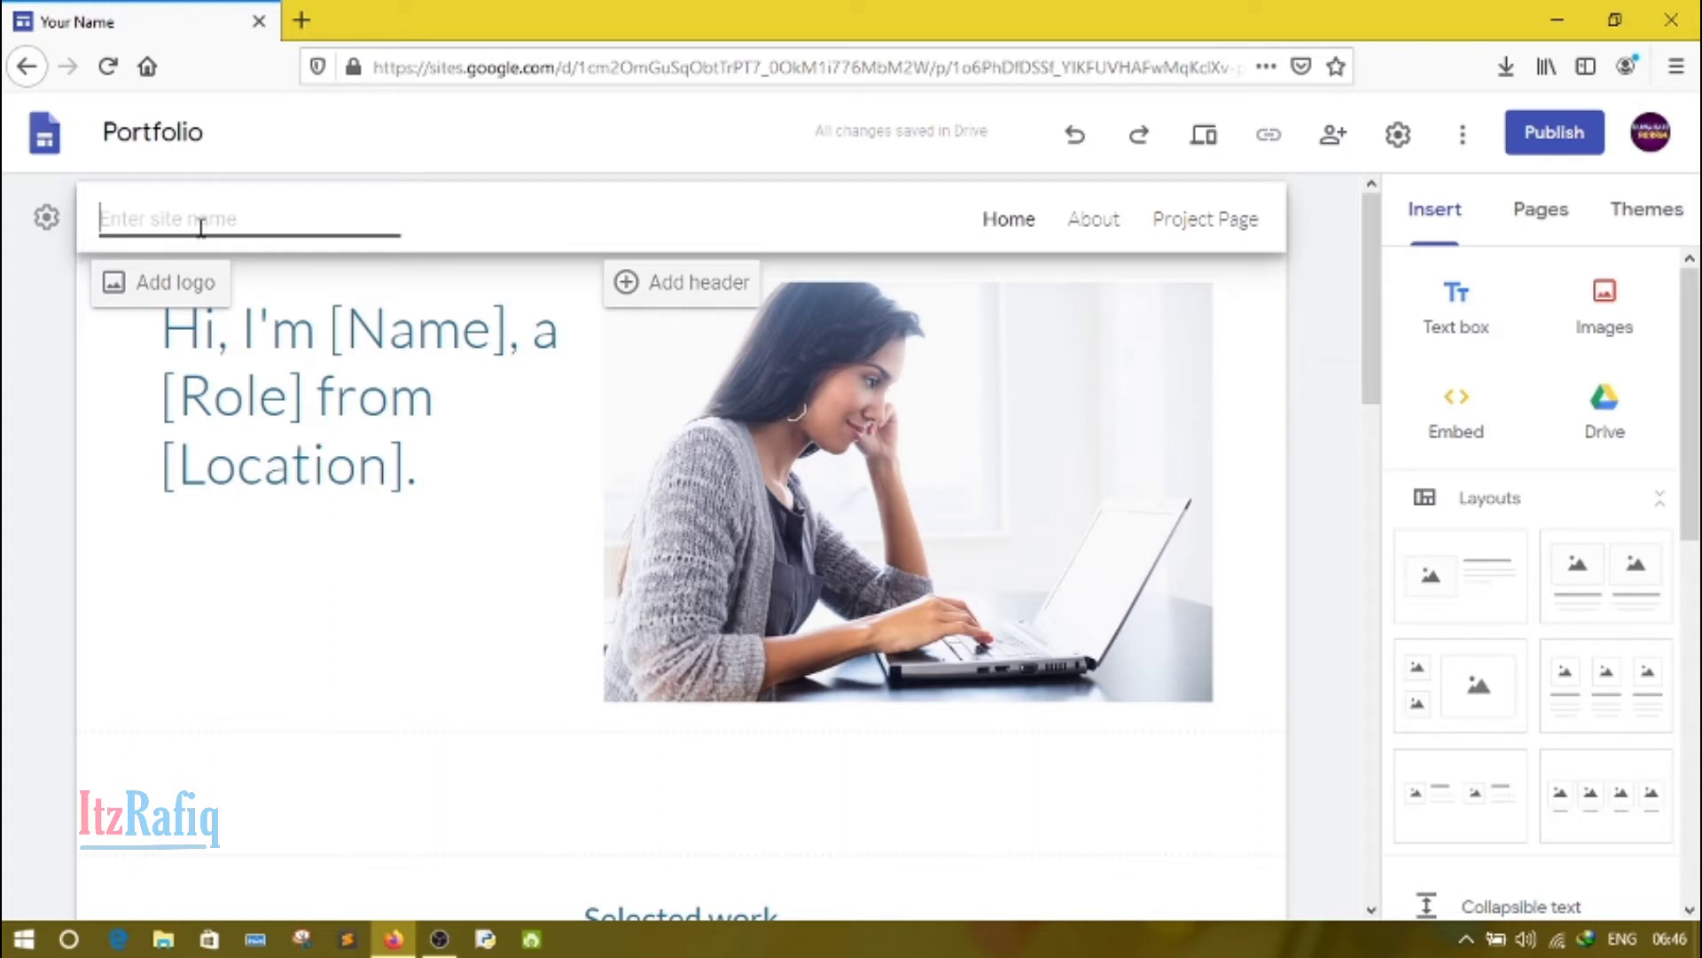
text(ItzRafiq)
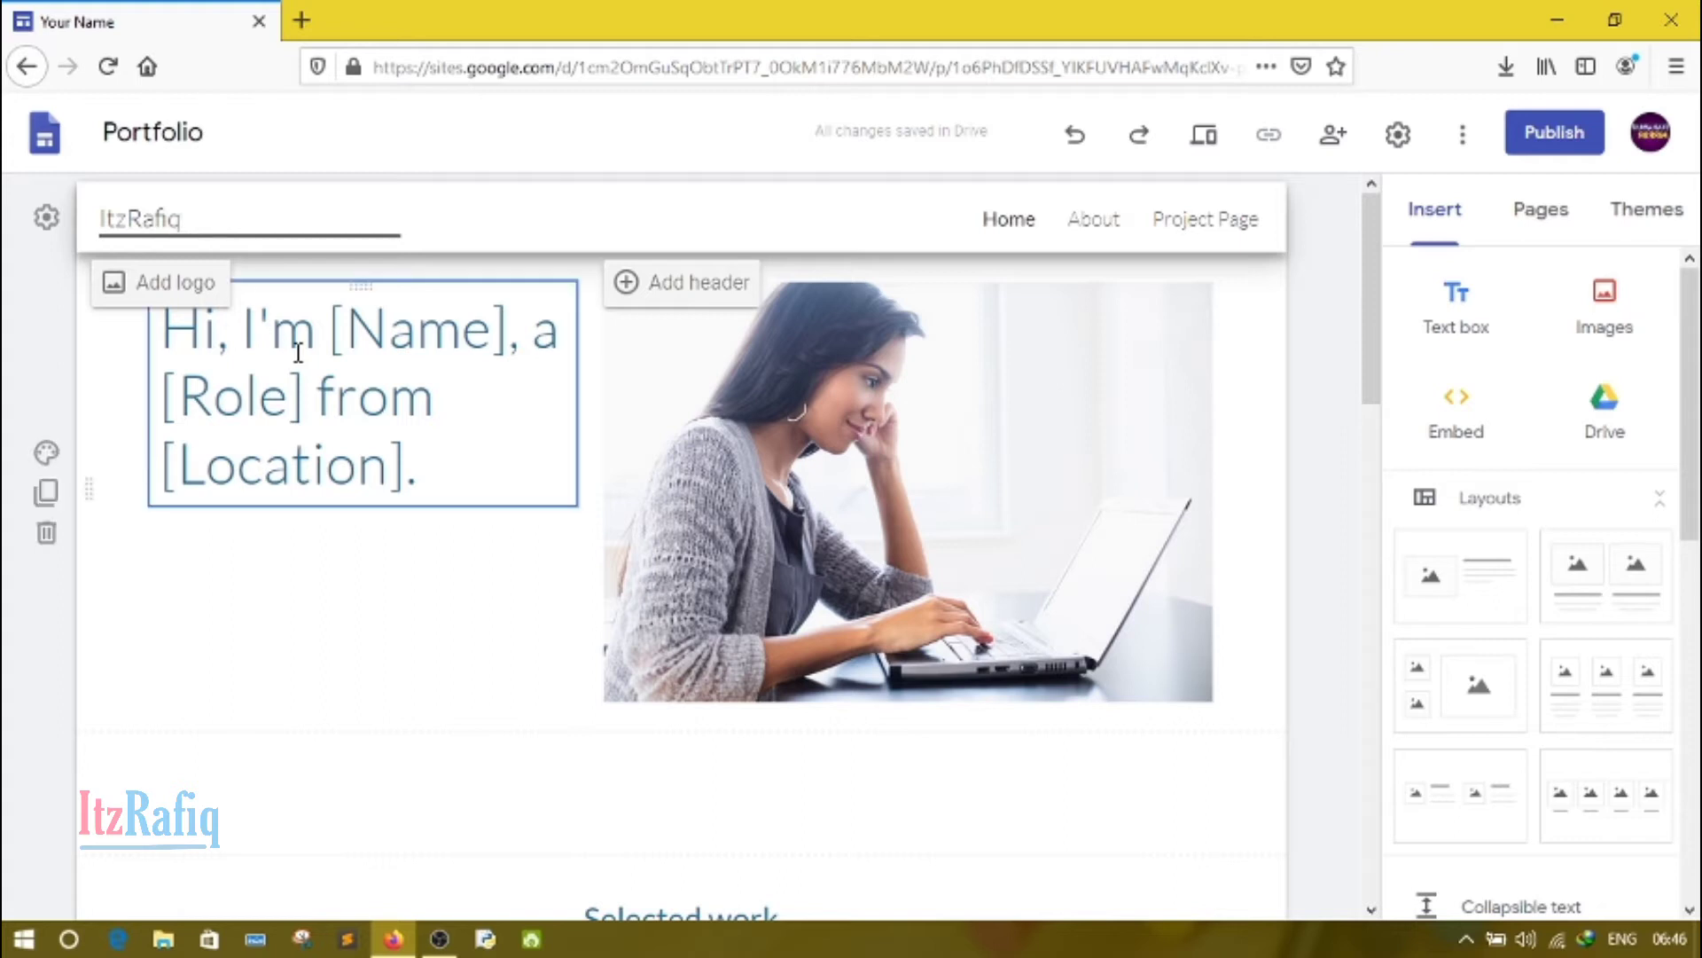
Step: Replace the [Name] placeholder, including its brackets, in the home page title with the owner's first name
click(298, 352)
double_click(426, 330)
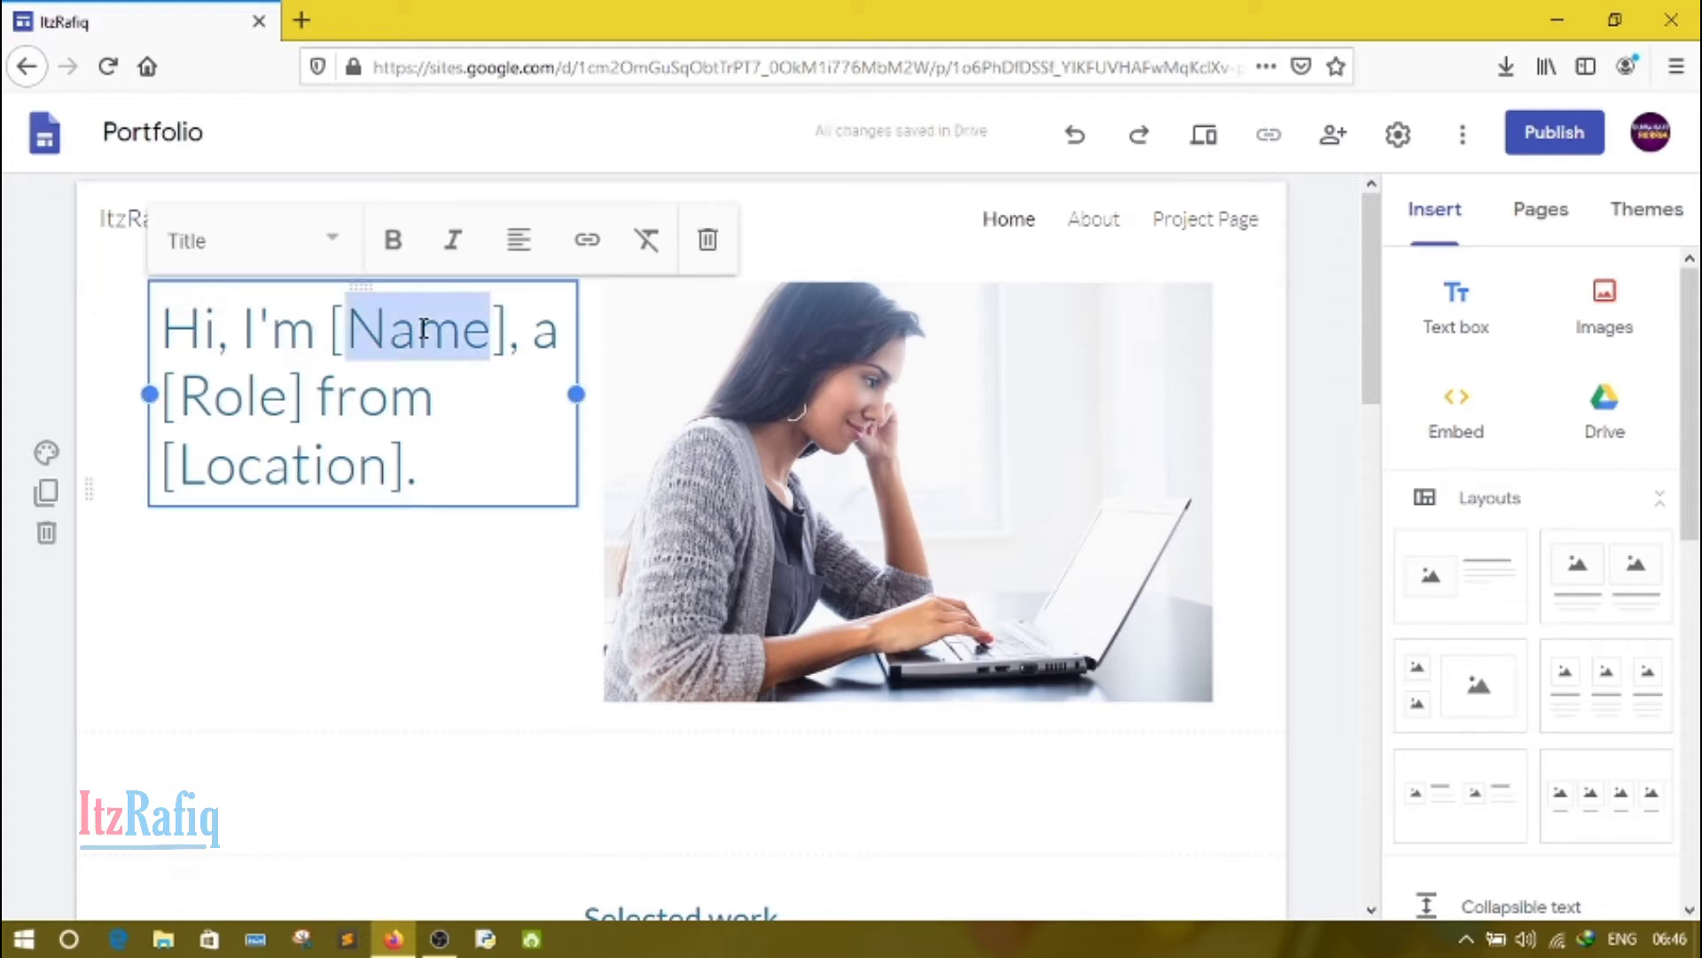
key(Delete)
key(Delete)
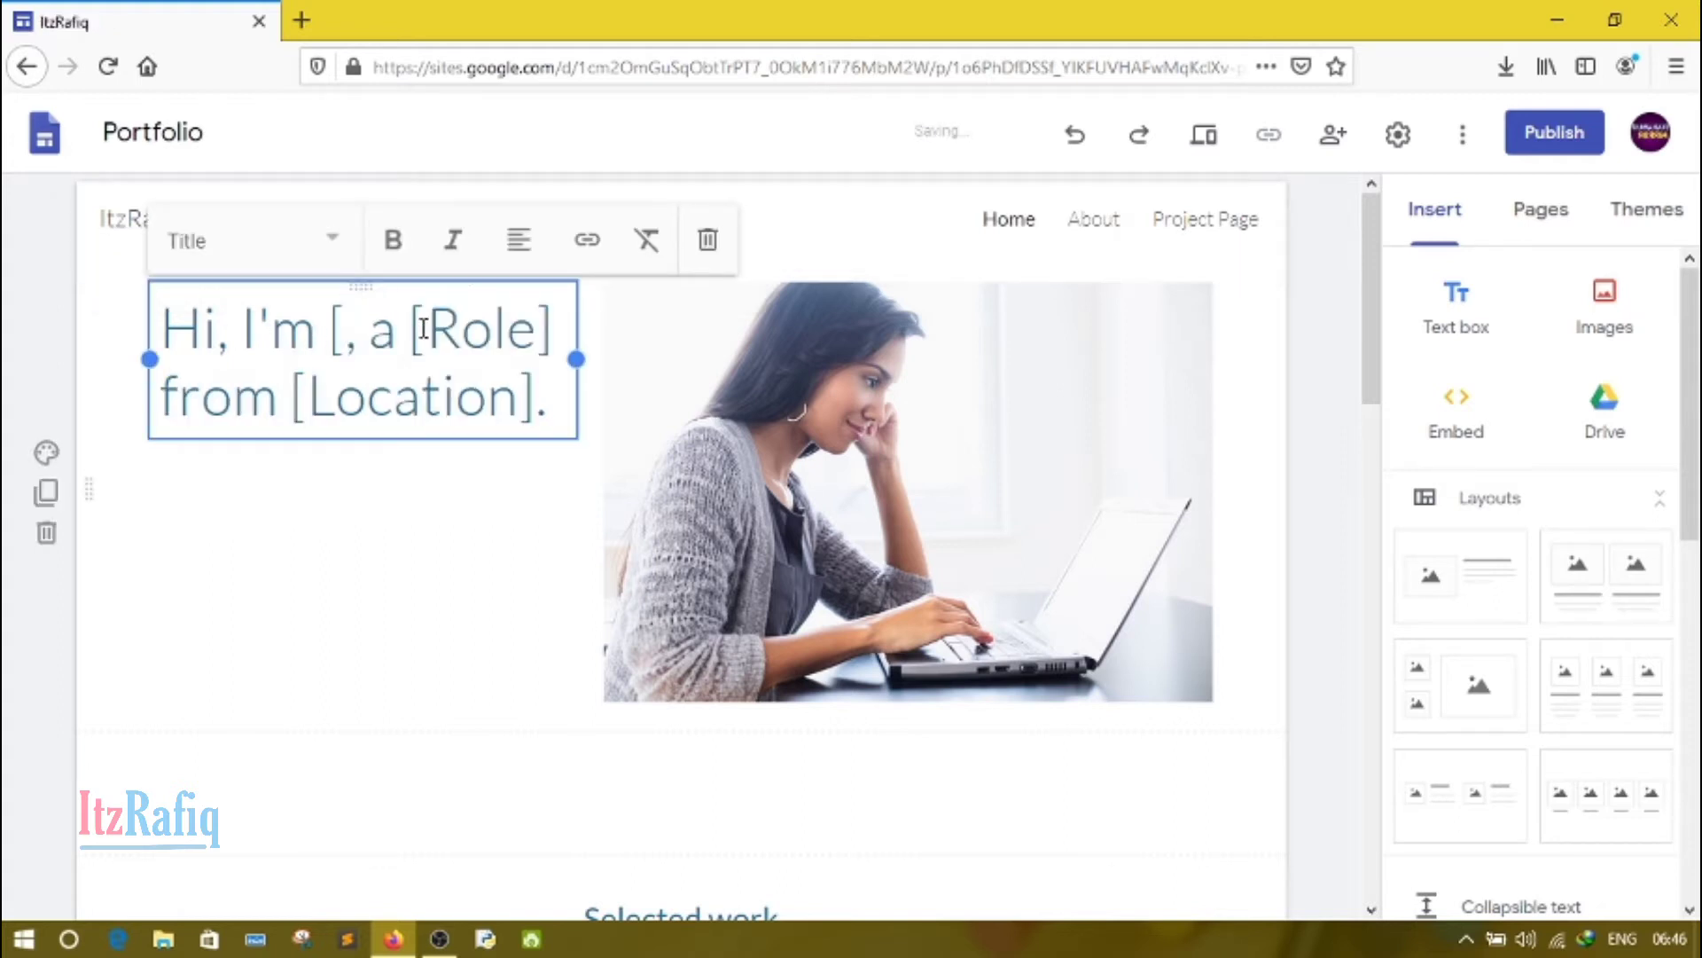
key(BackSpace)
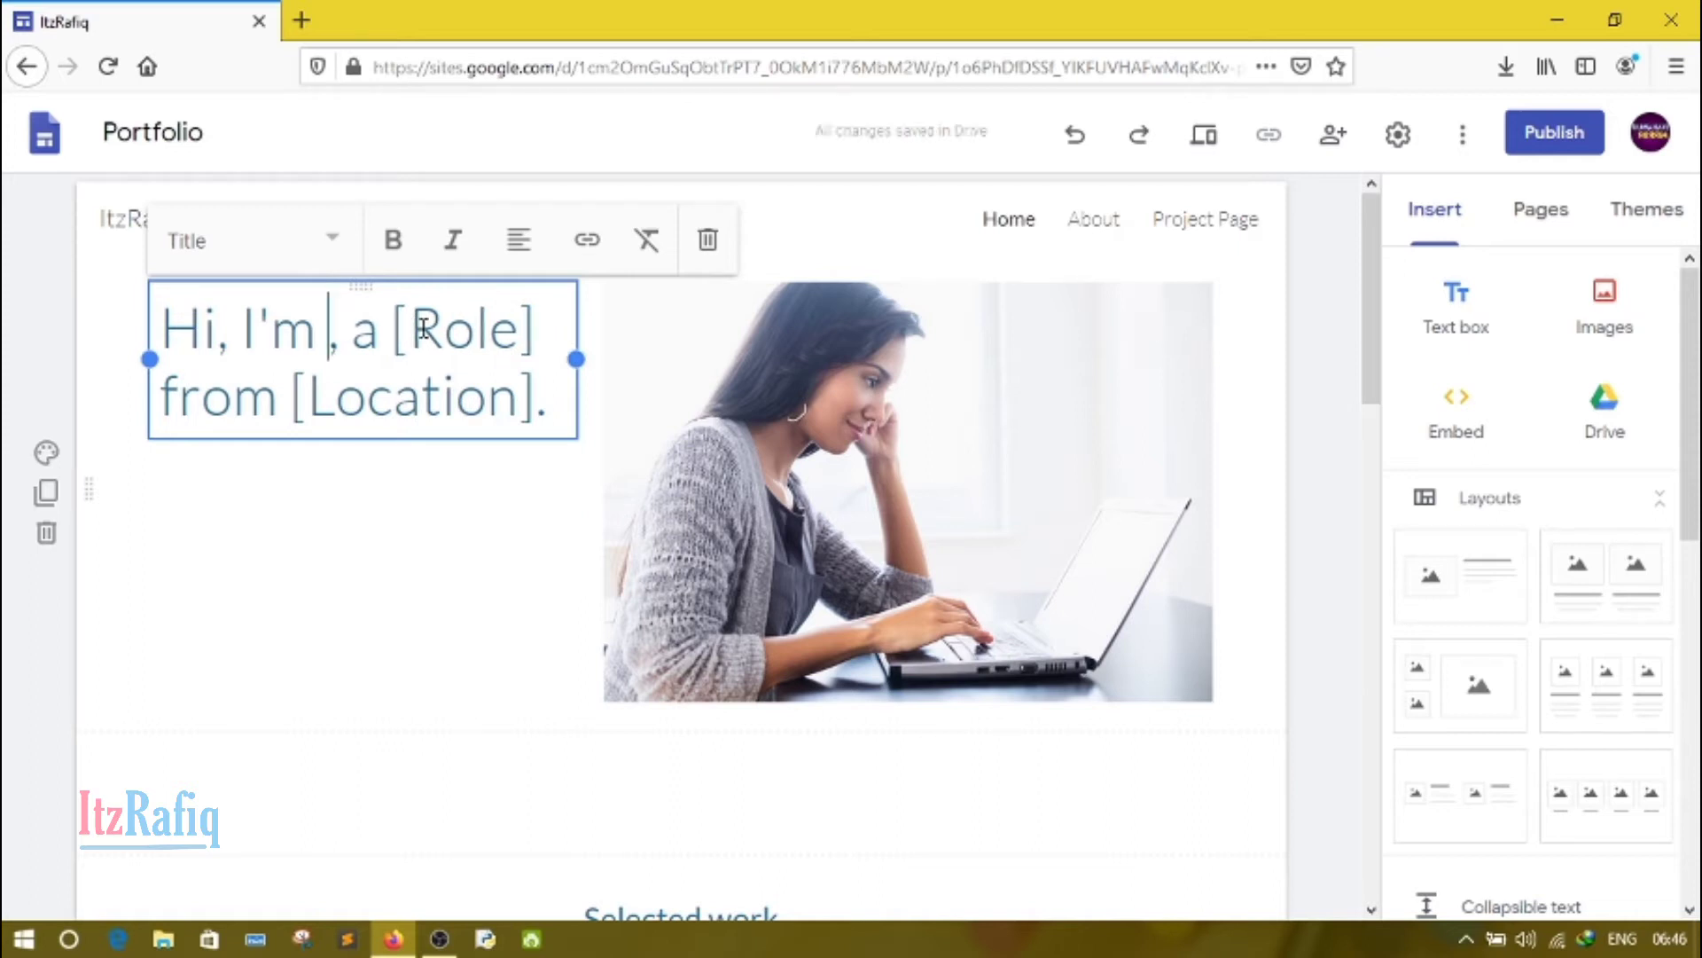
text(Rafiq)
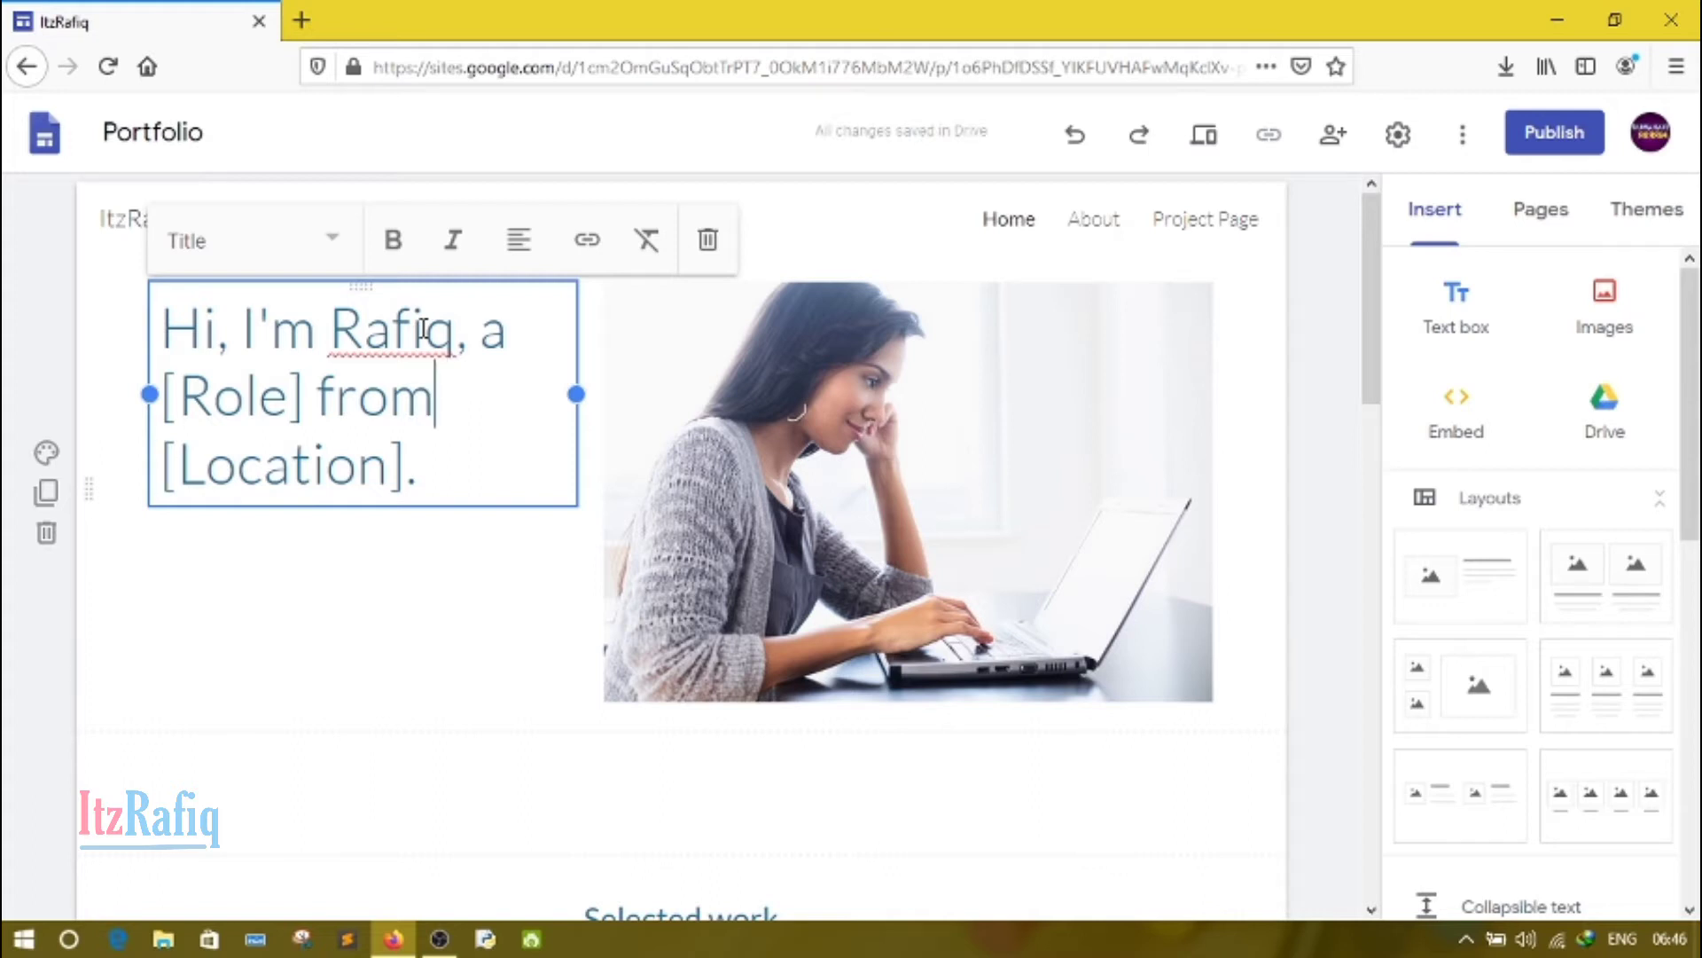
Step: Replace the [Role] placeholder, including its brackets, in the home page title with "programmer"
key(Left)
key(Left)
key(Left)
key(Left)
key(Left)
key(BackSpace)
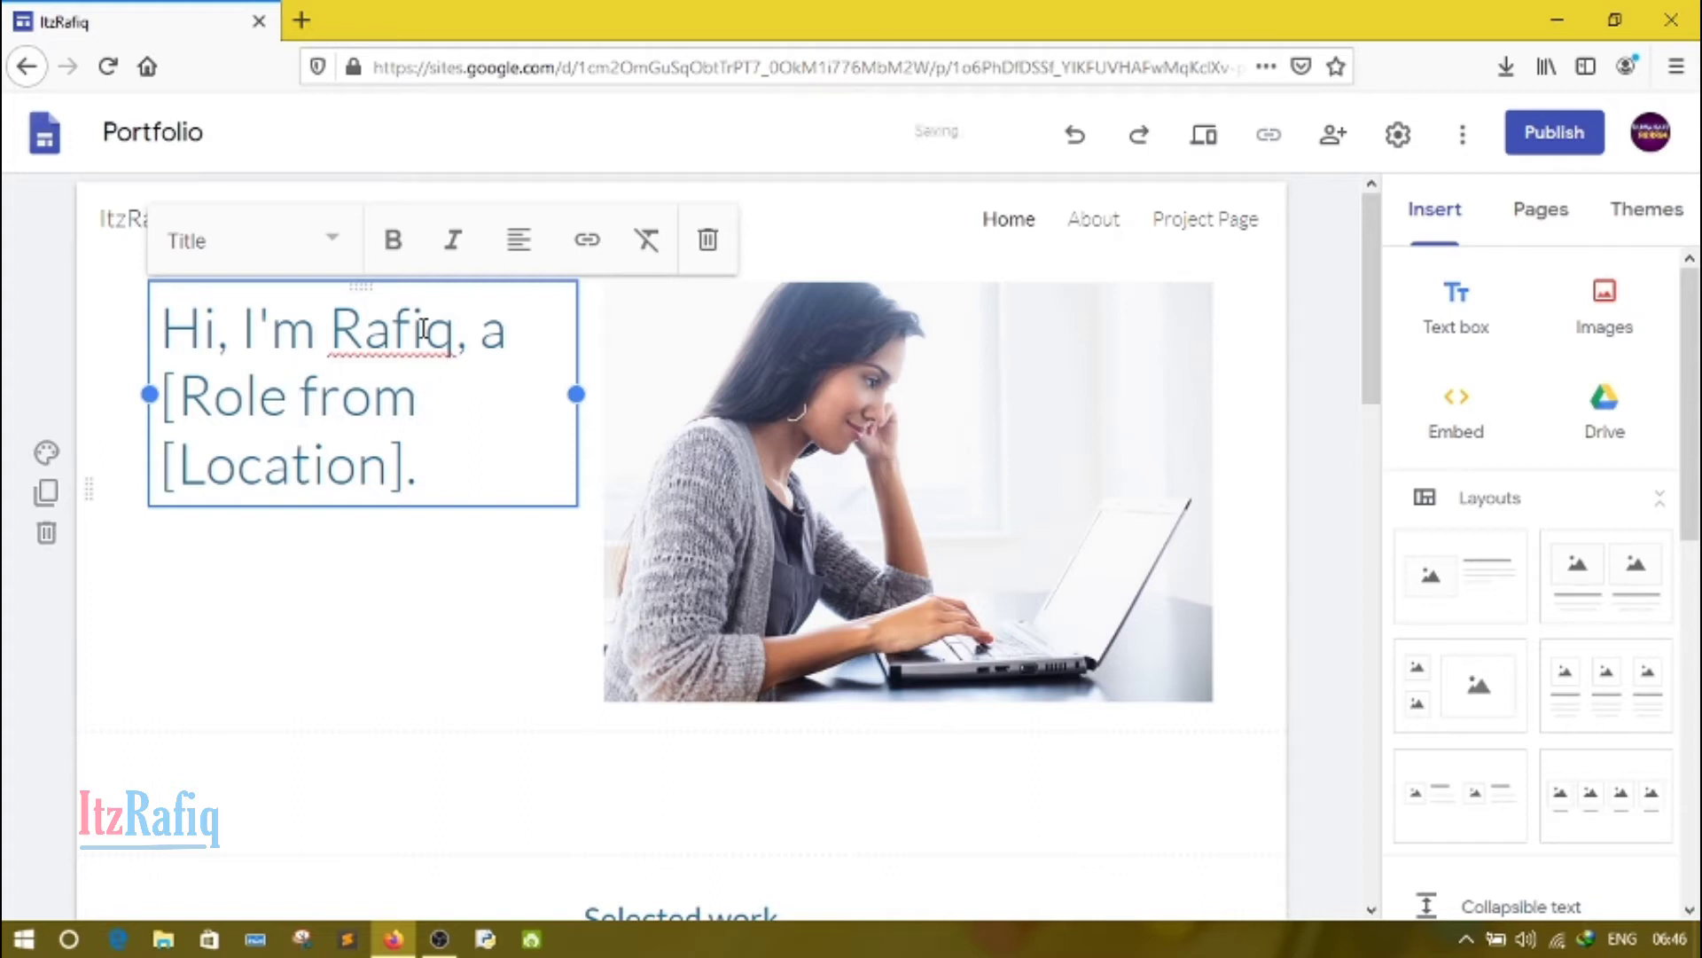
key(BackSpace)
key(BackSpace)
key(BackSpace)
key(BackSpace)
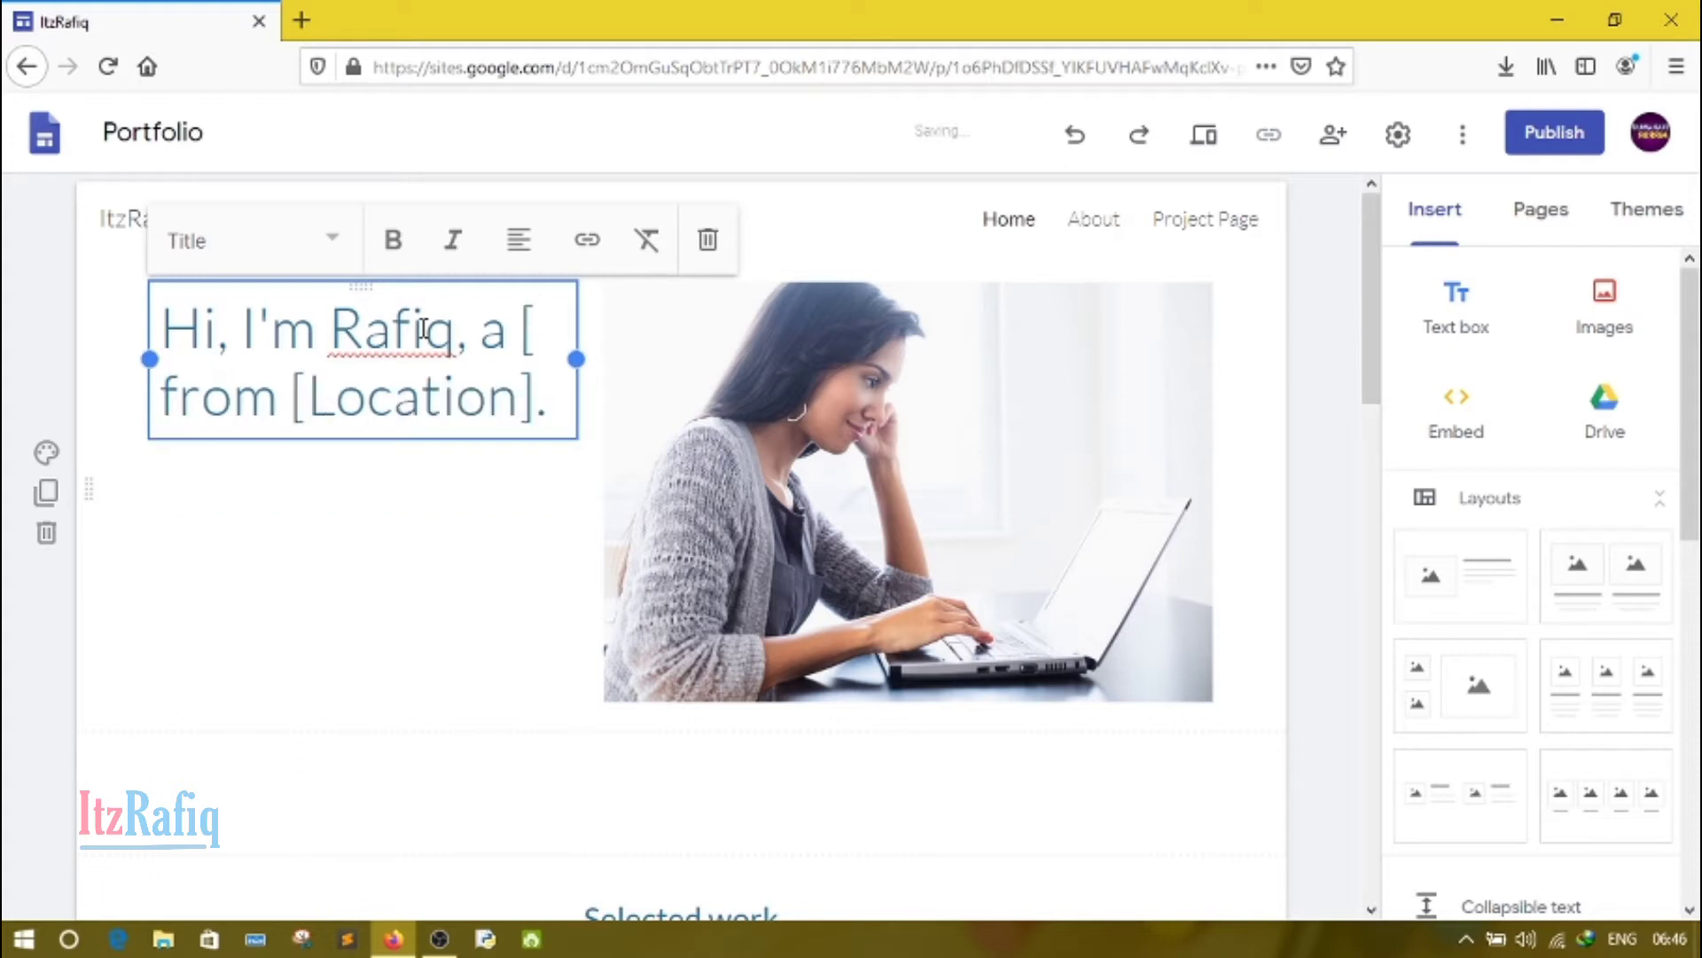
key(BackSpace)
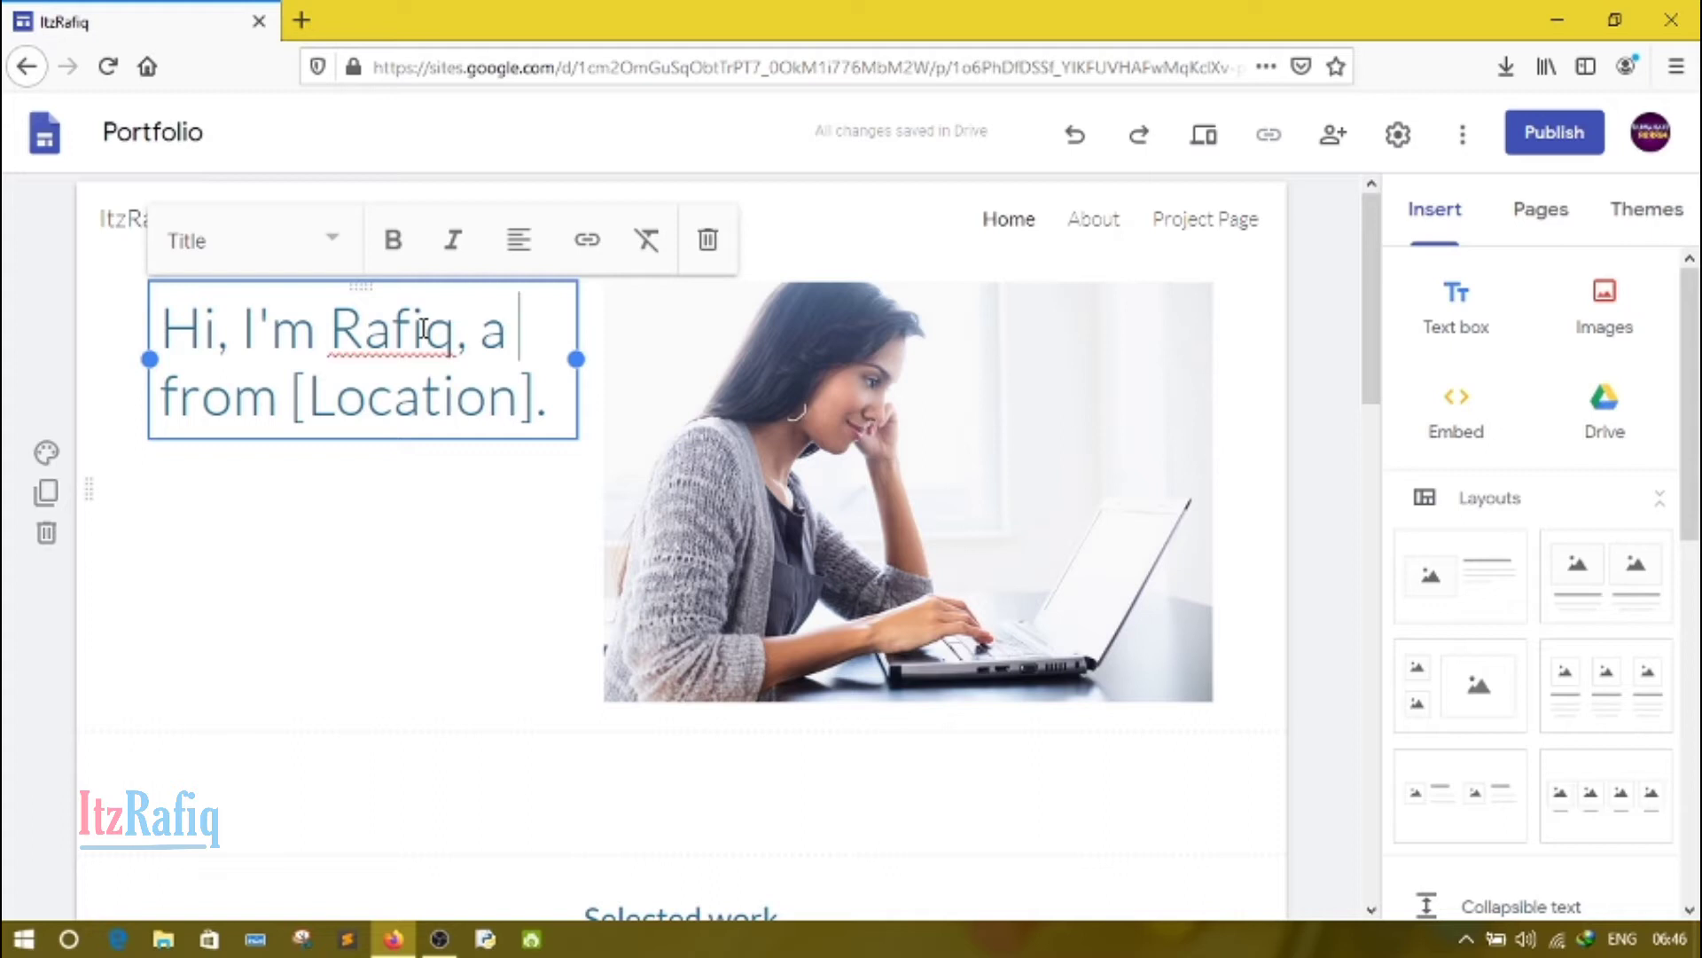
text(pr)
text(ogra)
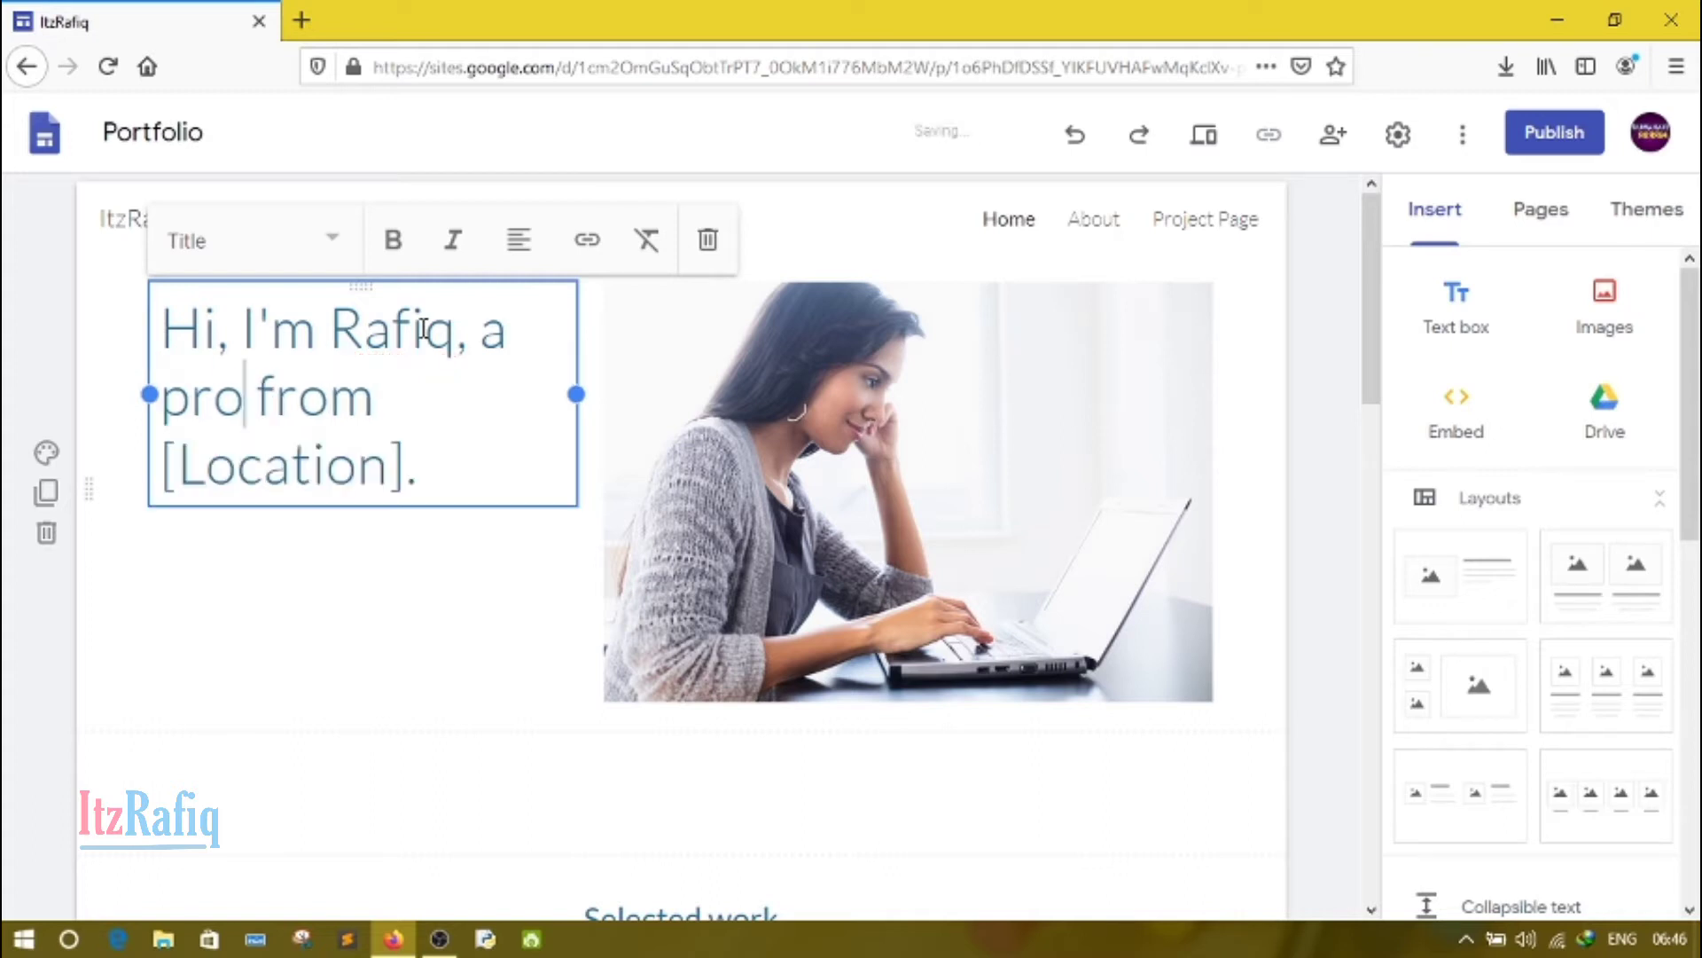
text(mmer)
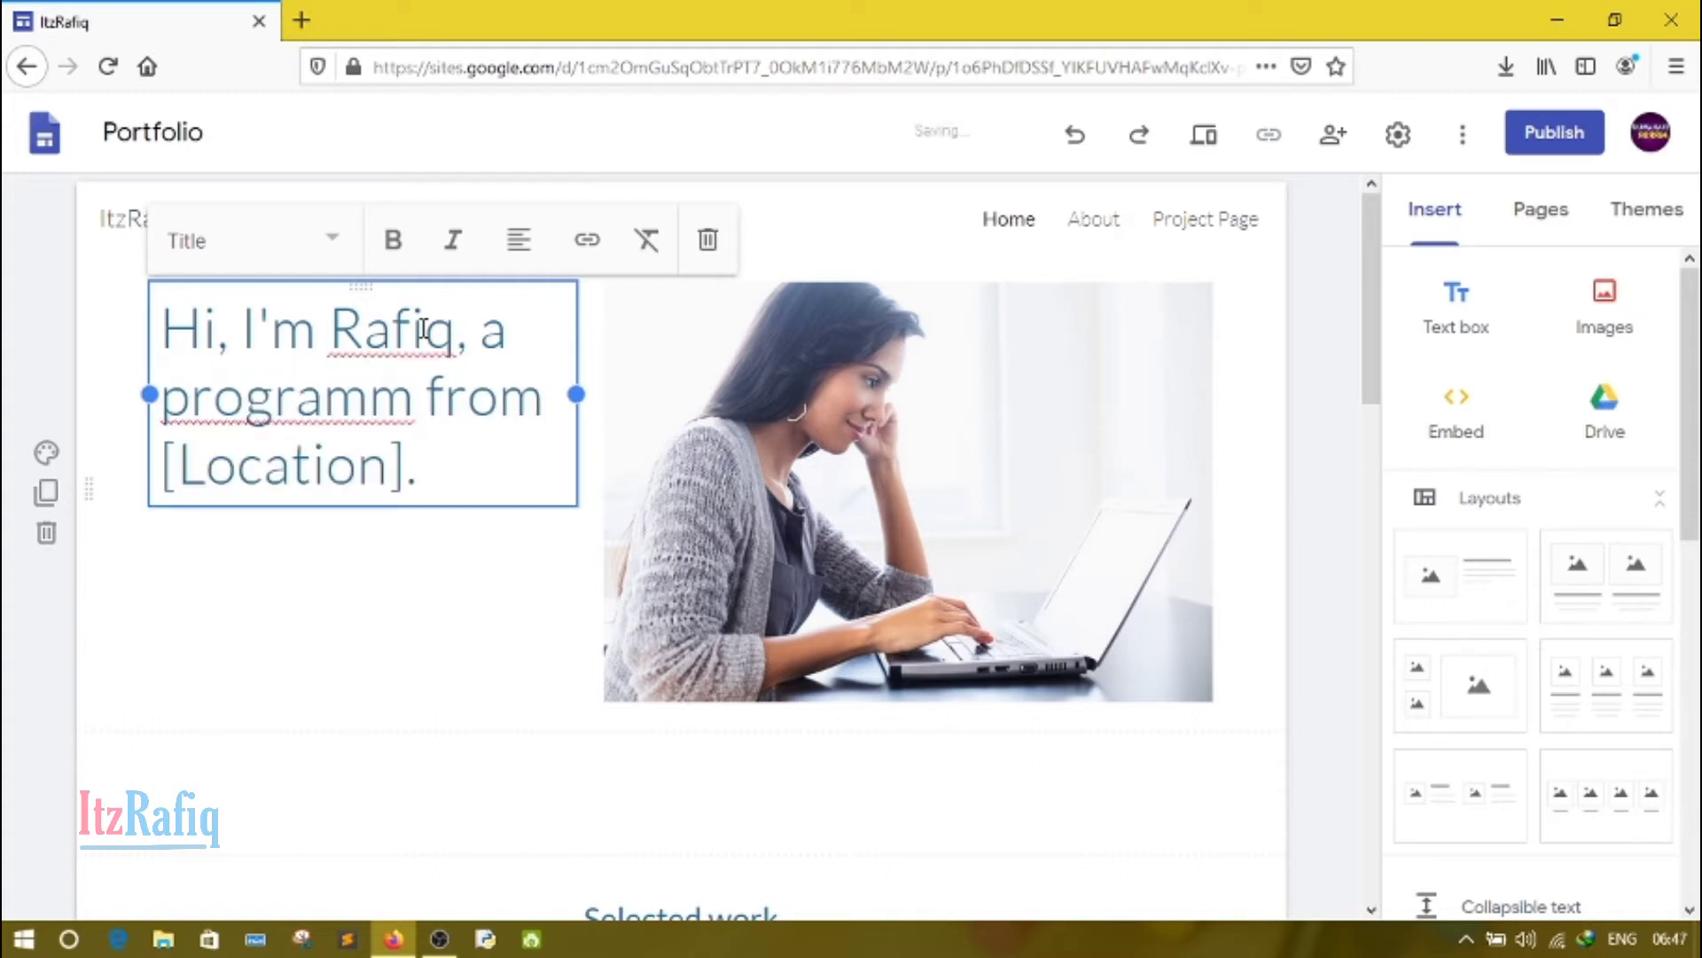
Step: Replace the [Location] placeholder, including its brackets, in the home page title with "Guwahati"
key(Right)
key(Right)
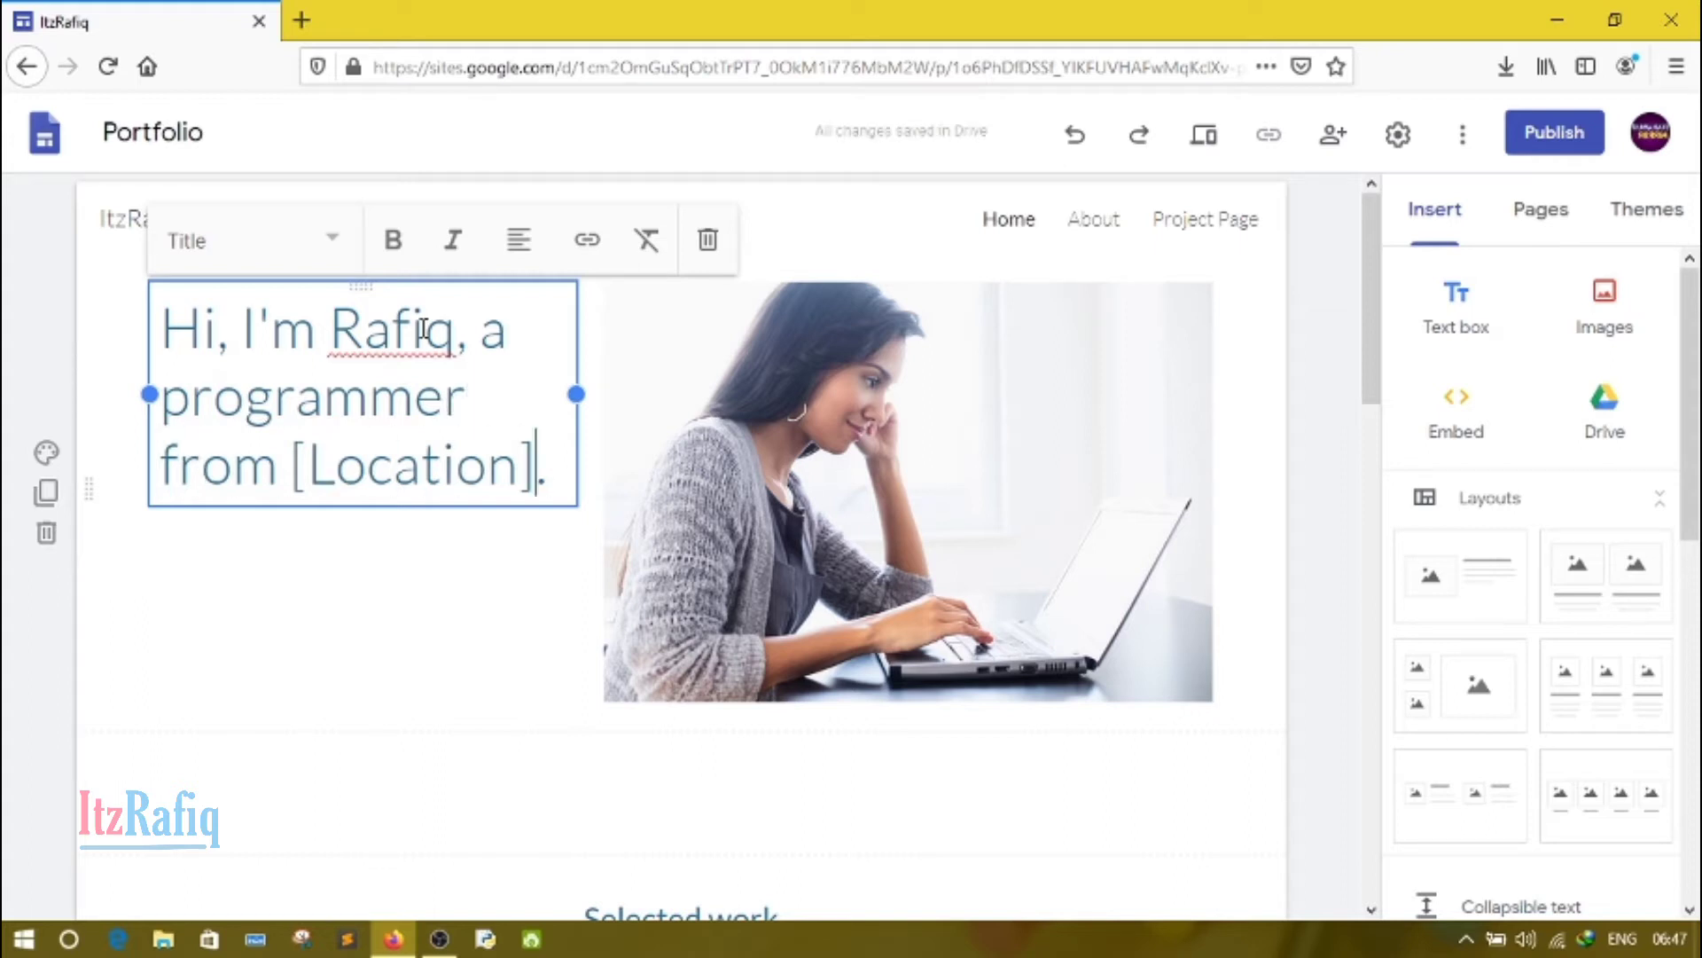
key(BackSpace)
key(BackSpace)
key(BackSpace)
key(BackSpace)
key(BackSpace)
key(BackSpace)
key(BackSpace)
key(BackSpace)
key(BackSpace)
key(BackSpace)
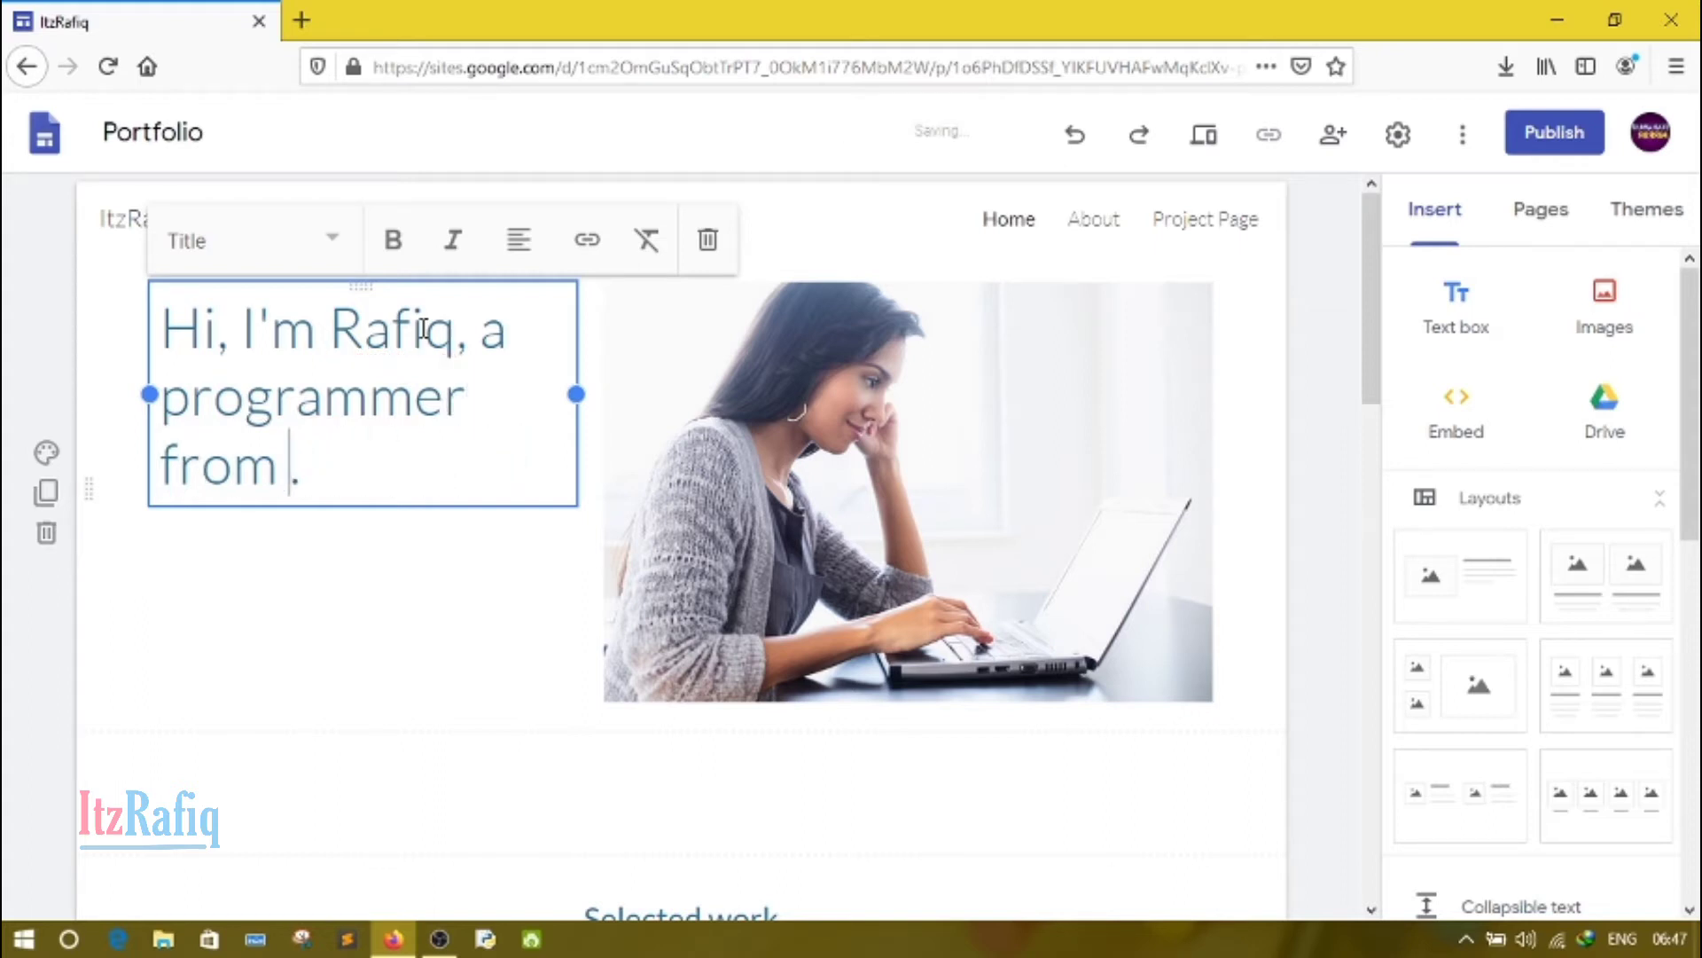
text(Guwaha)
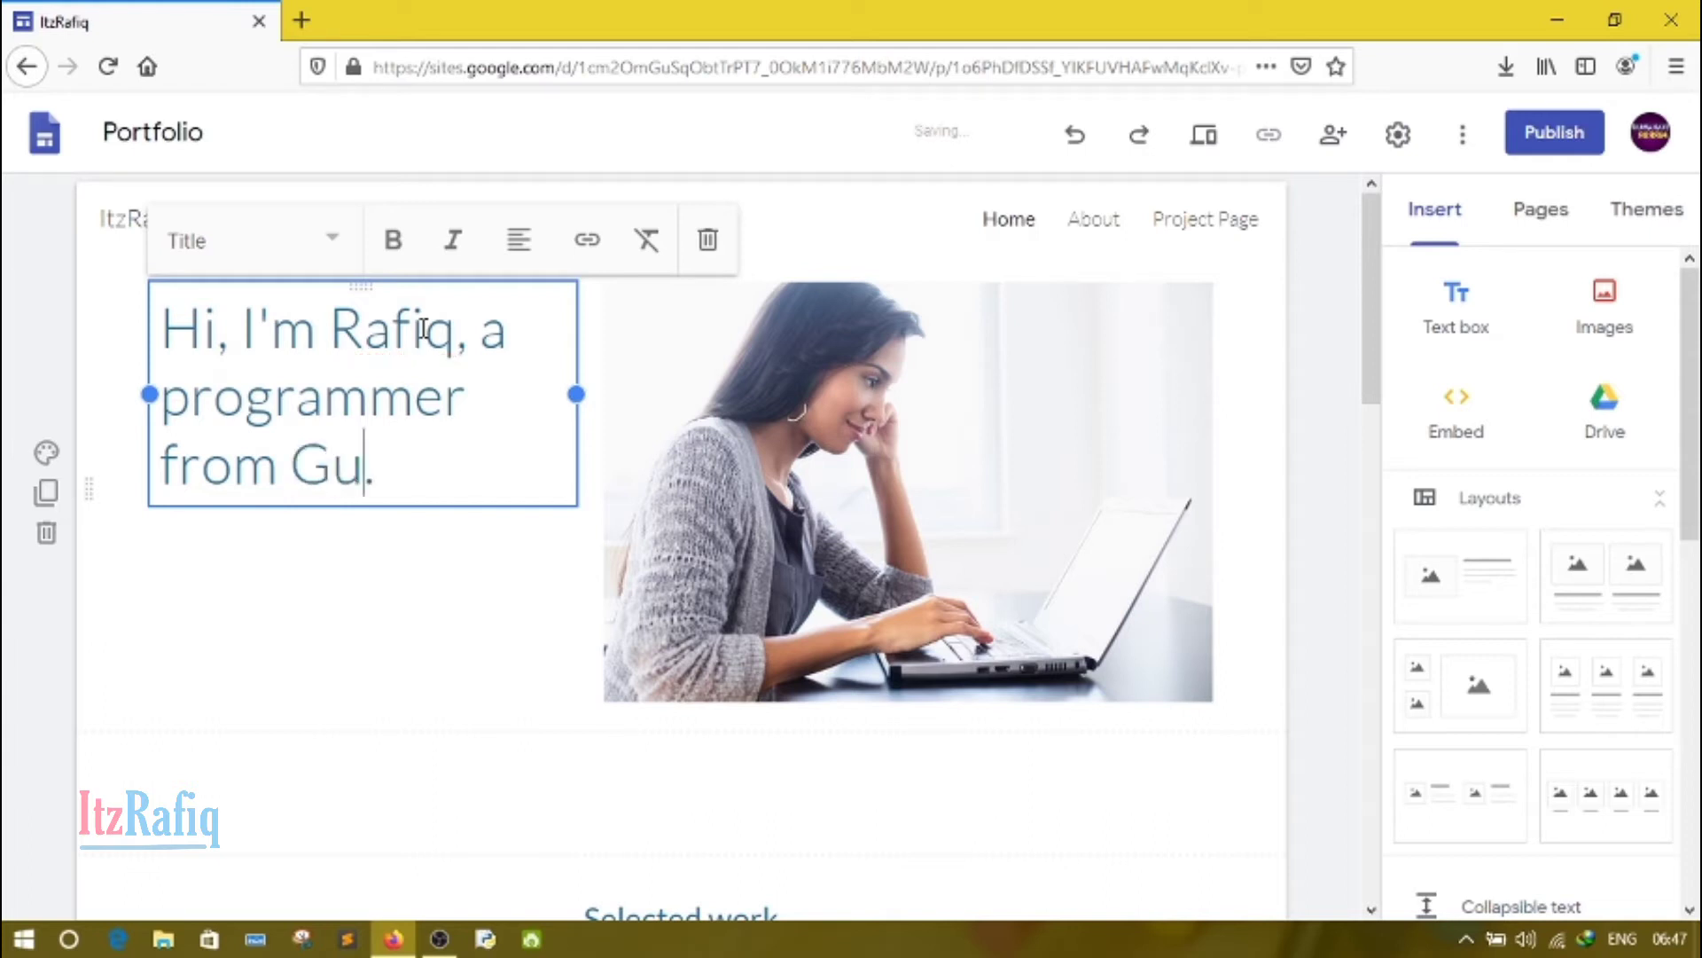
text(ti)
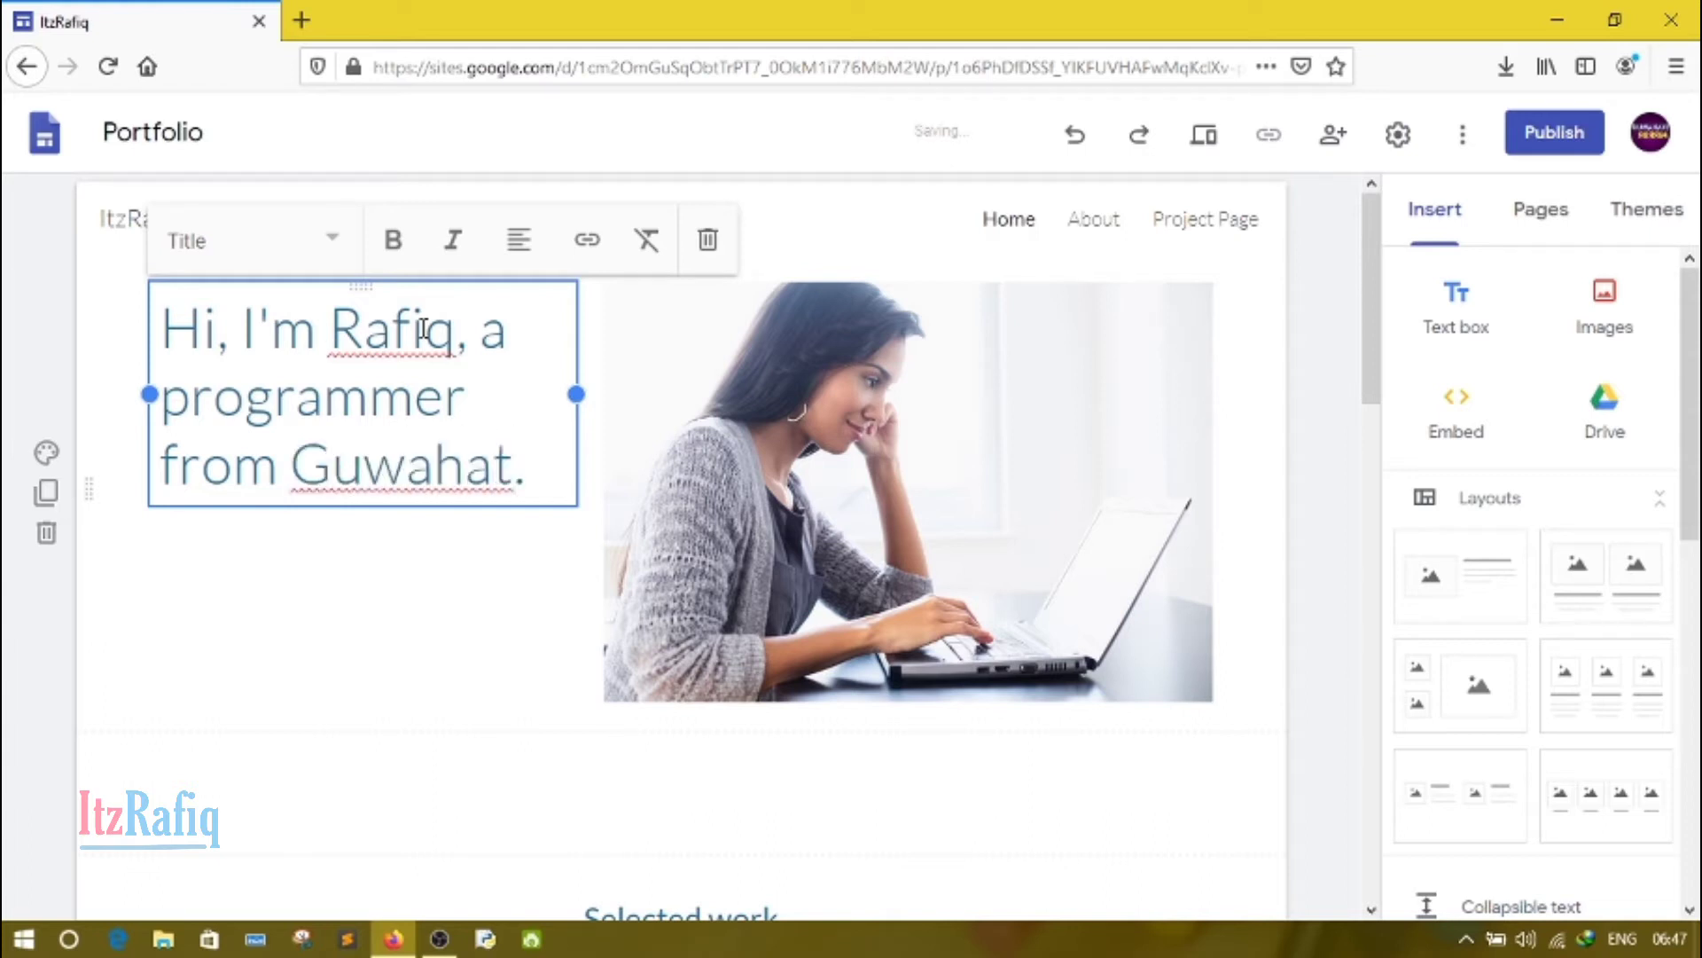
click(357, 623)
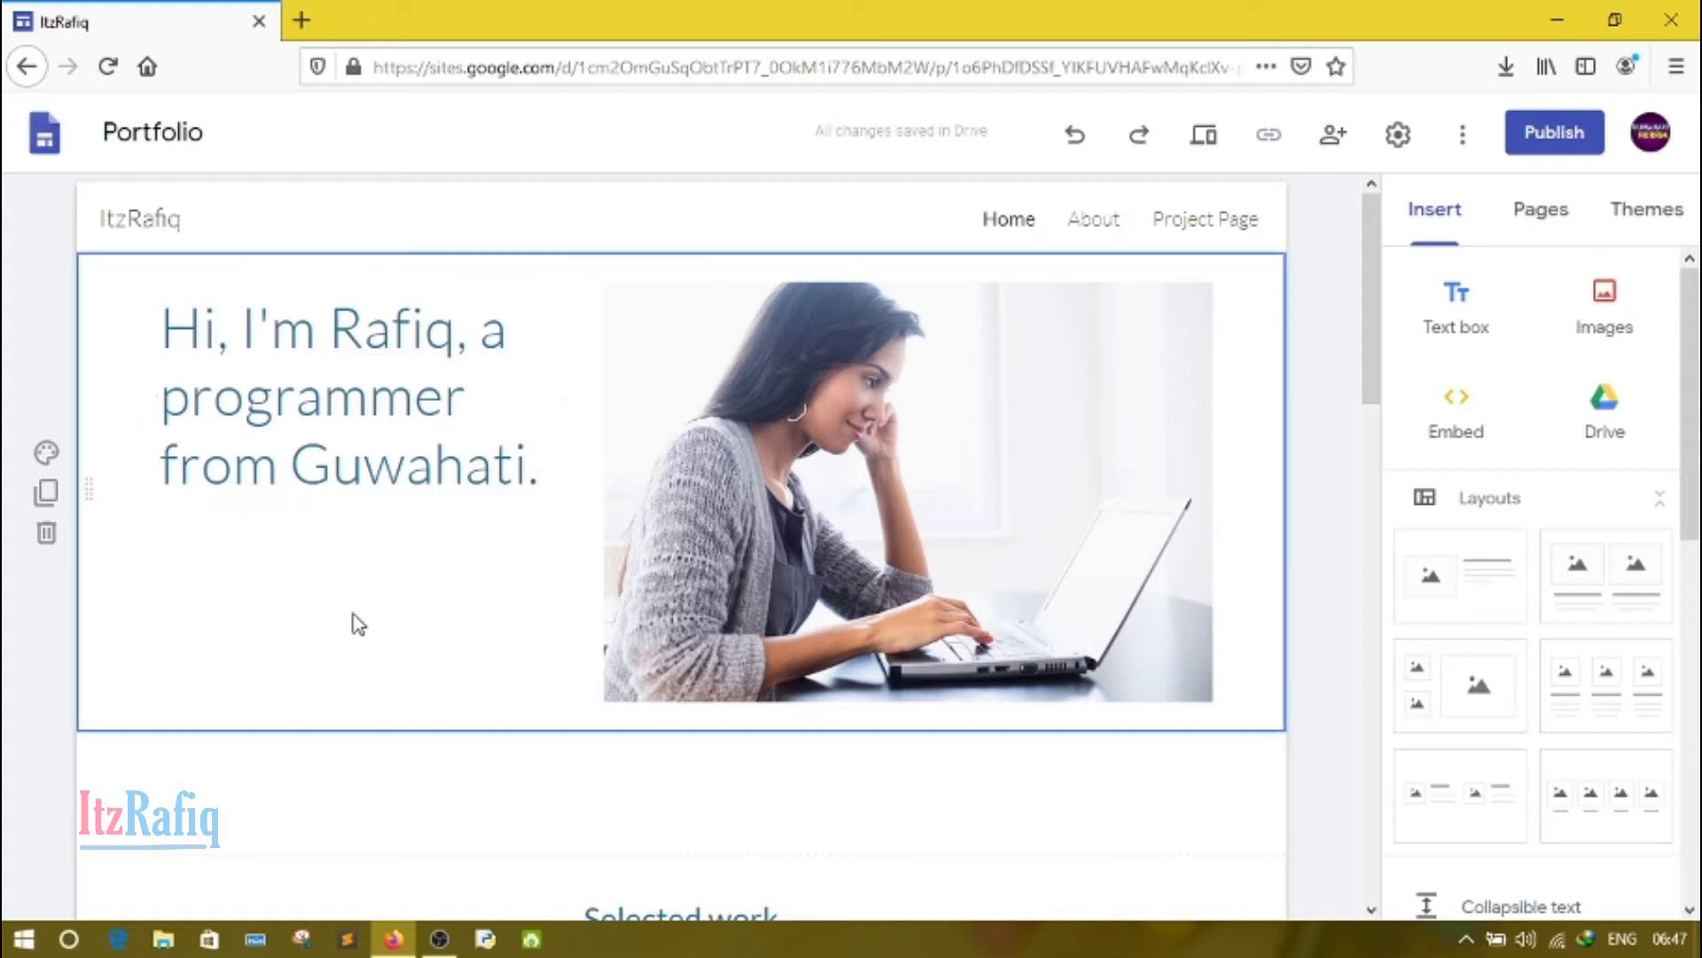
Step: Replace the photo beside the title by uploading the image "shutterstock_660256189-copy" from the Desktop folder
click(885, 508)
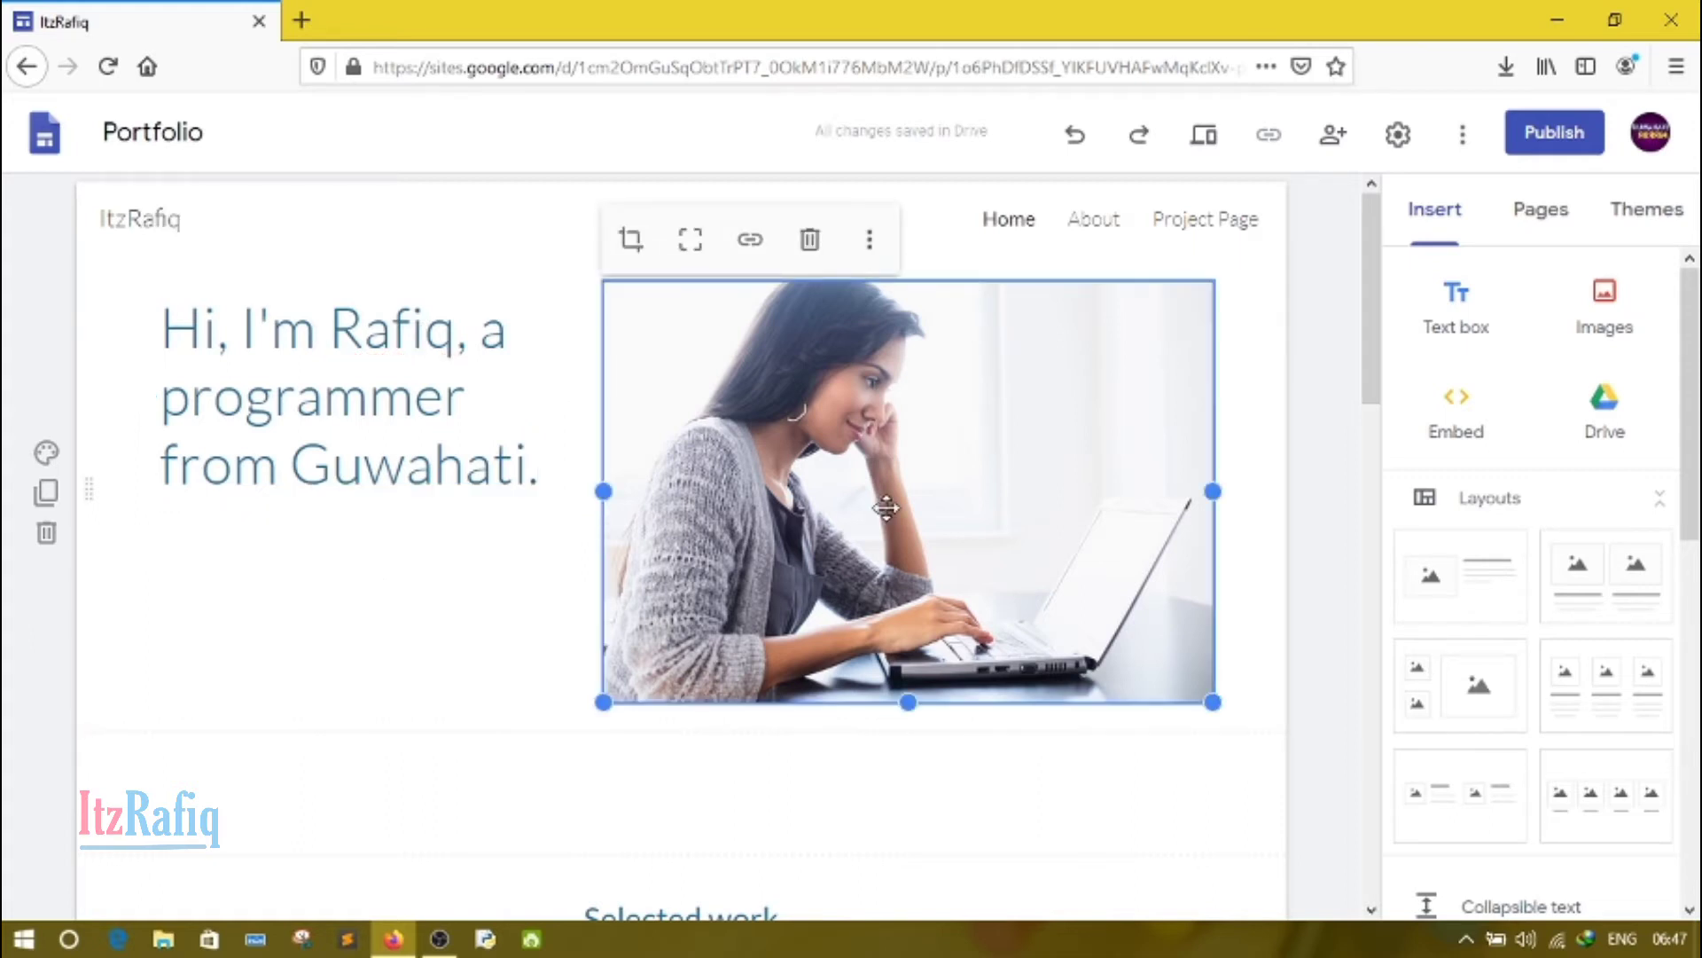
click(326, 594)
click(891, 537)
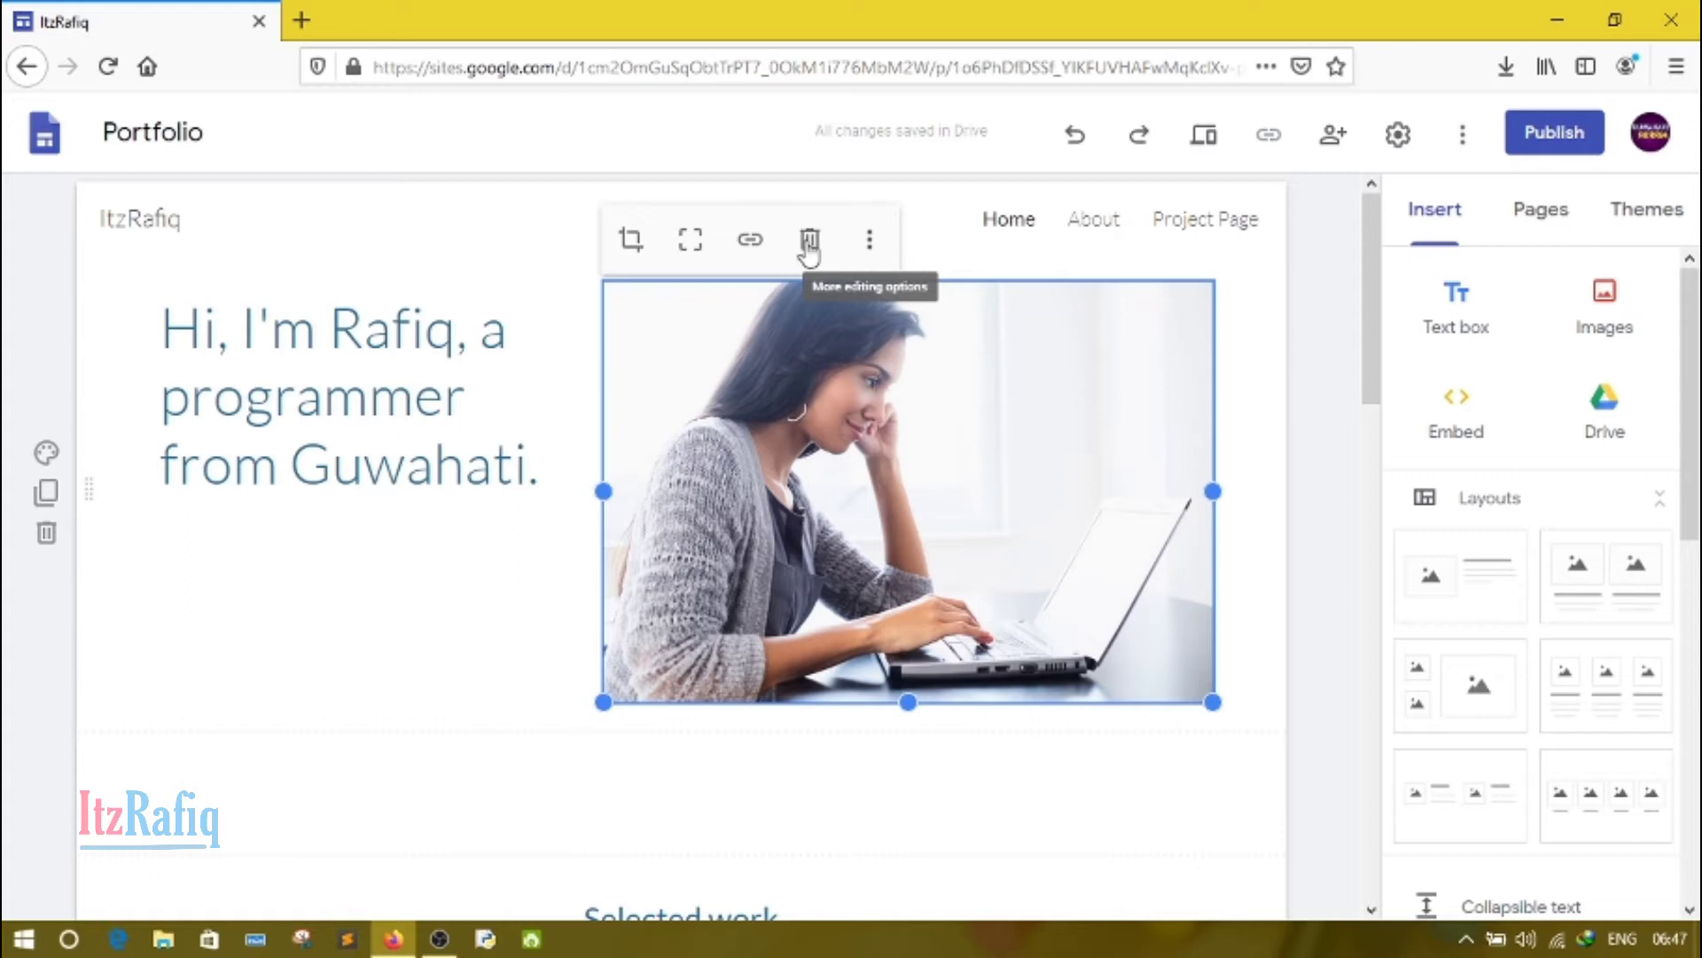
click(880, 253)
mouse_move(881, 254)
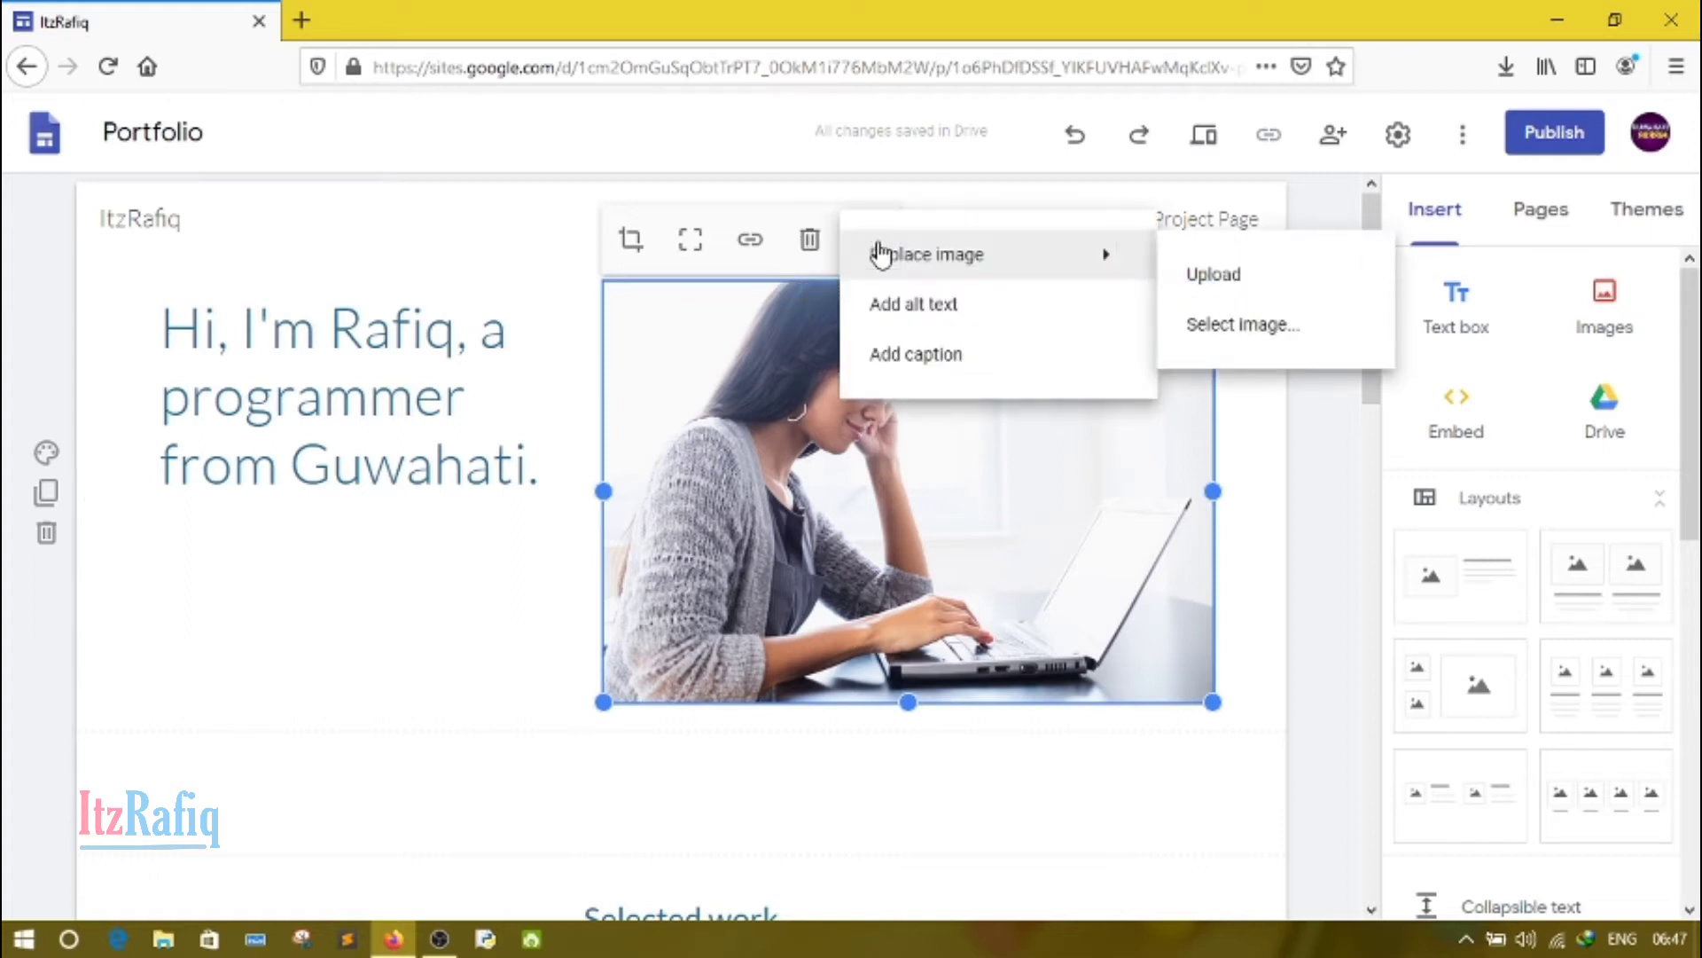
click(1230, 276)
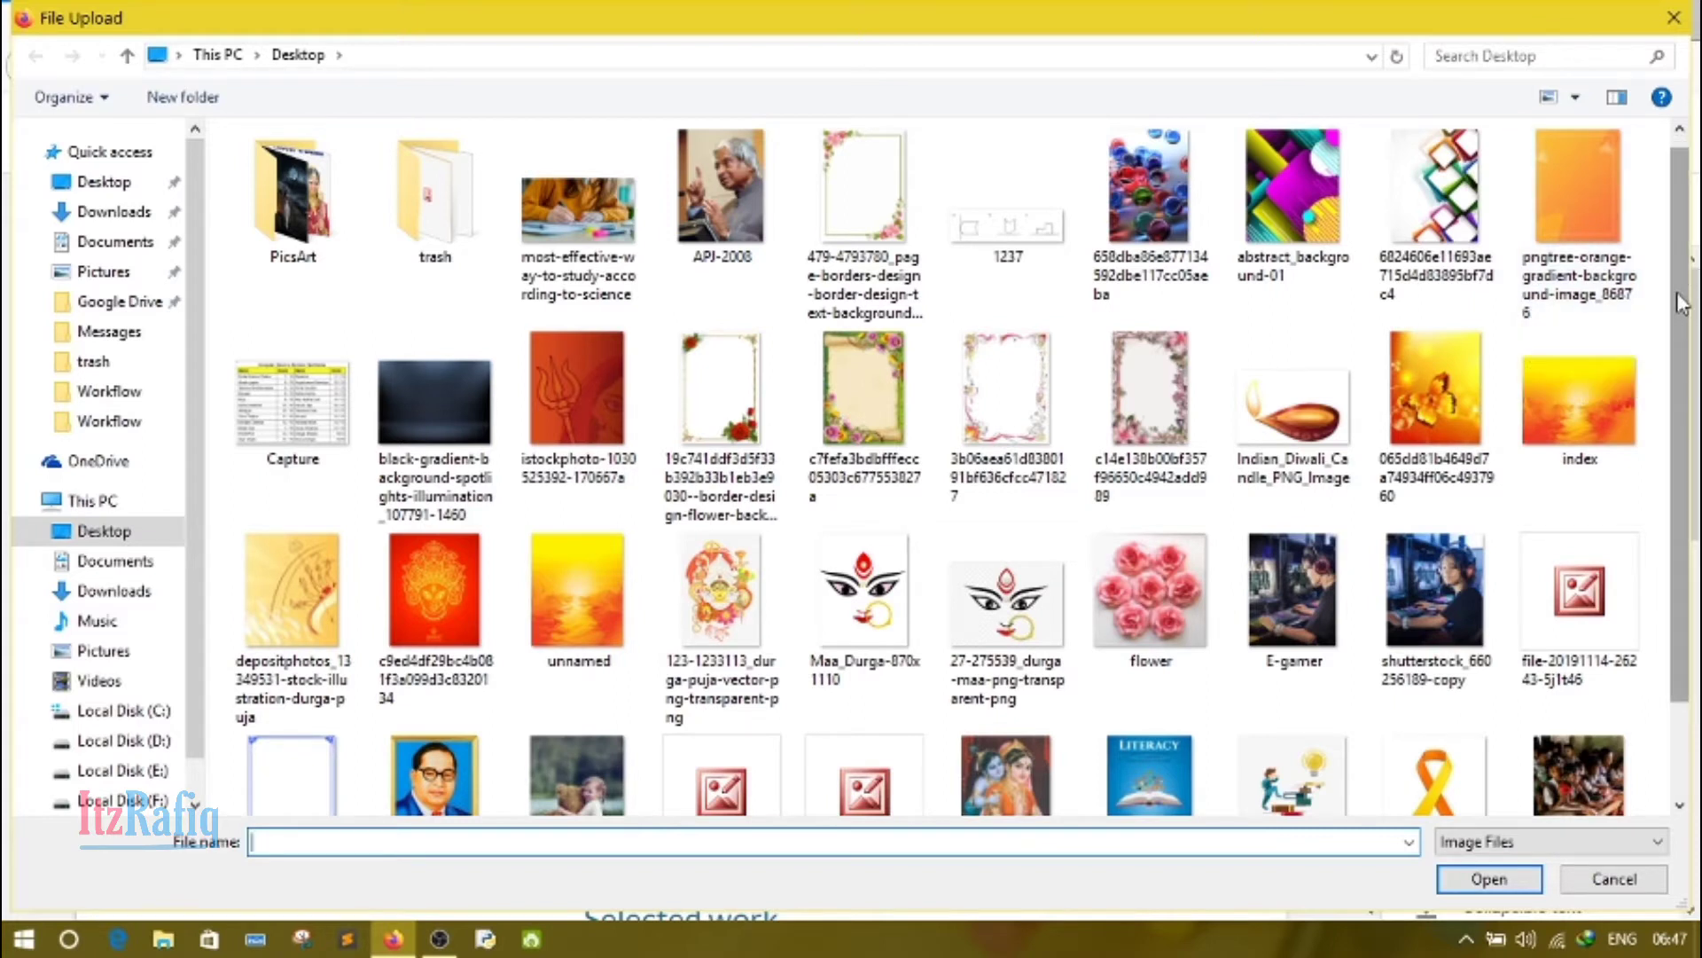
drag(1685, 304, 1693, 204)
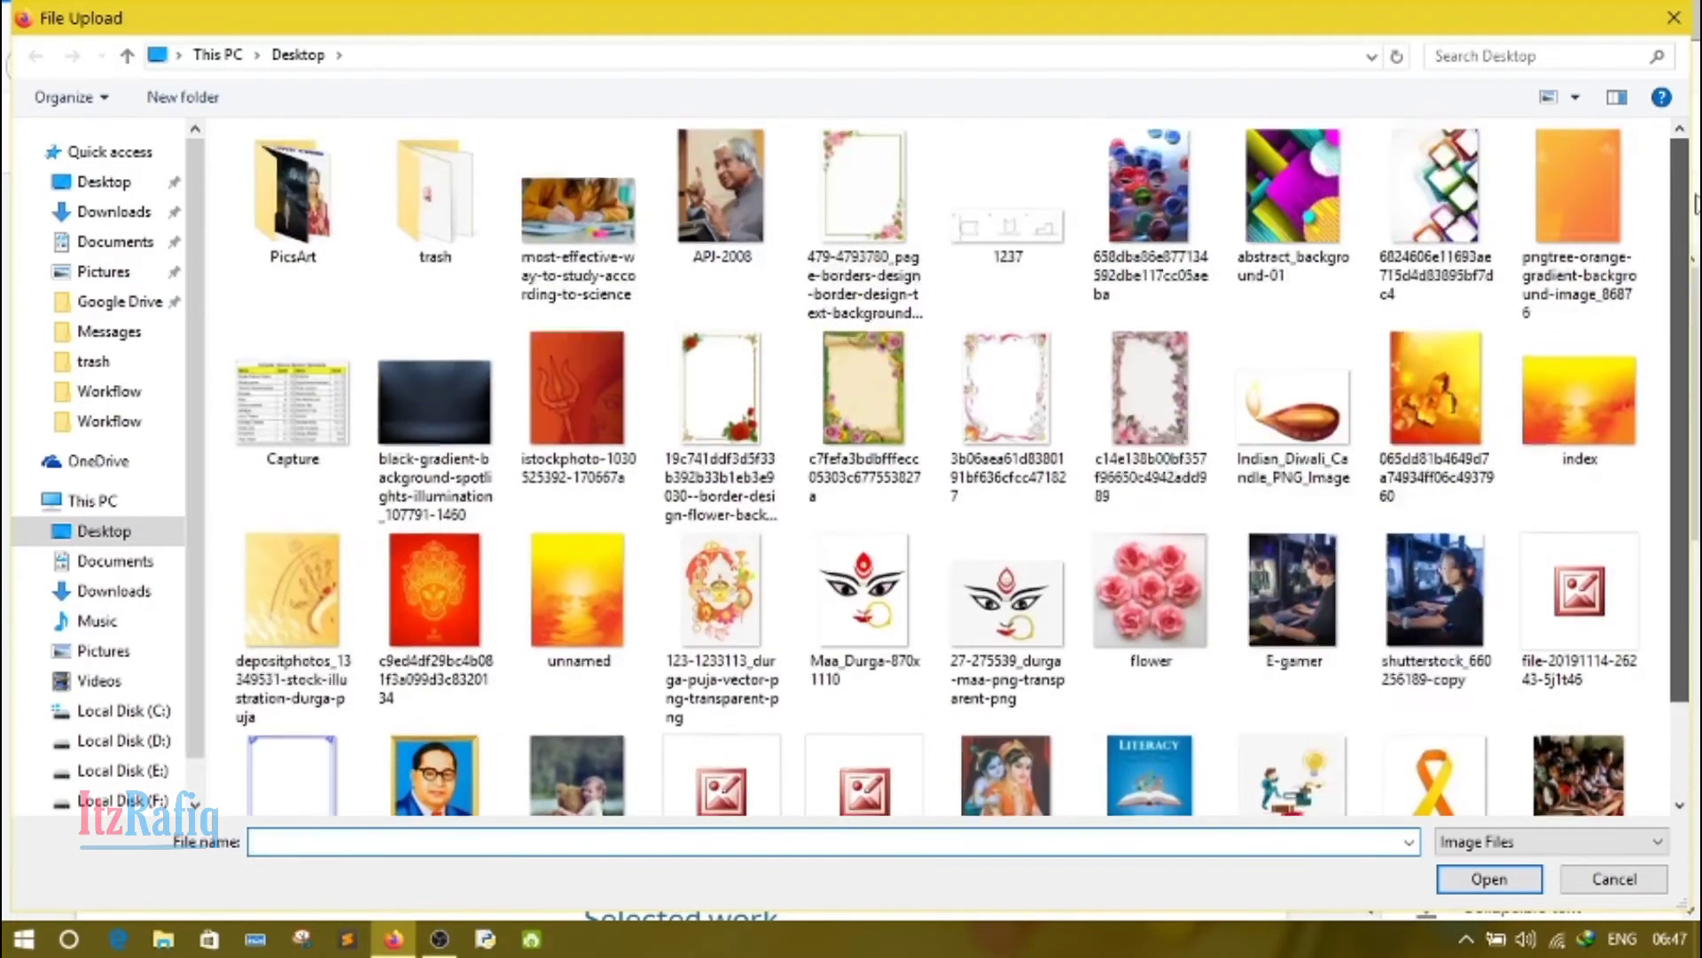
double_click(1439, 610)
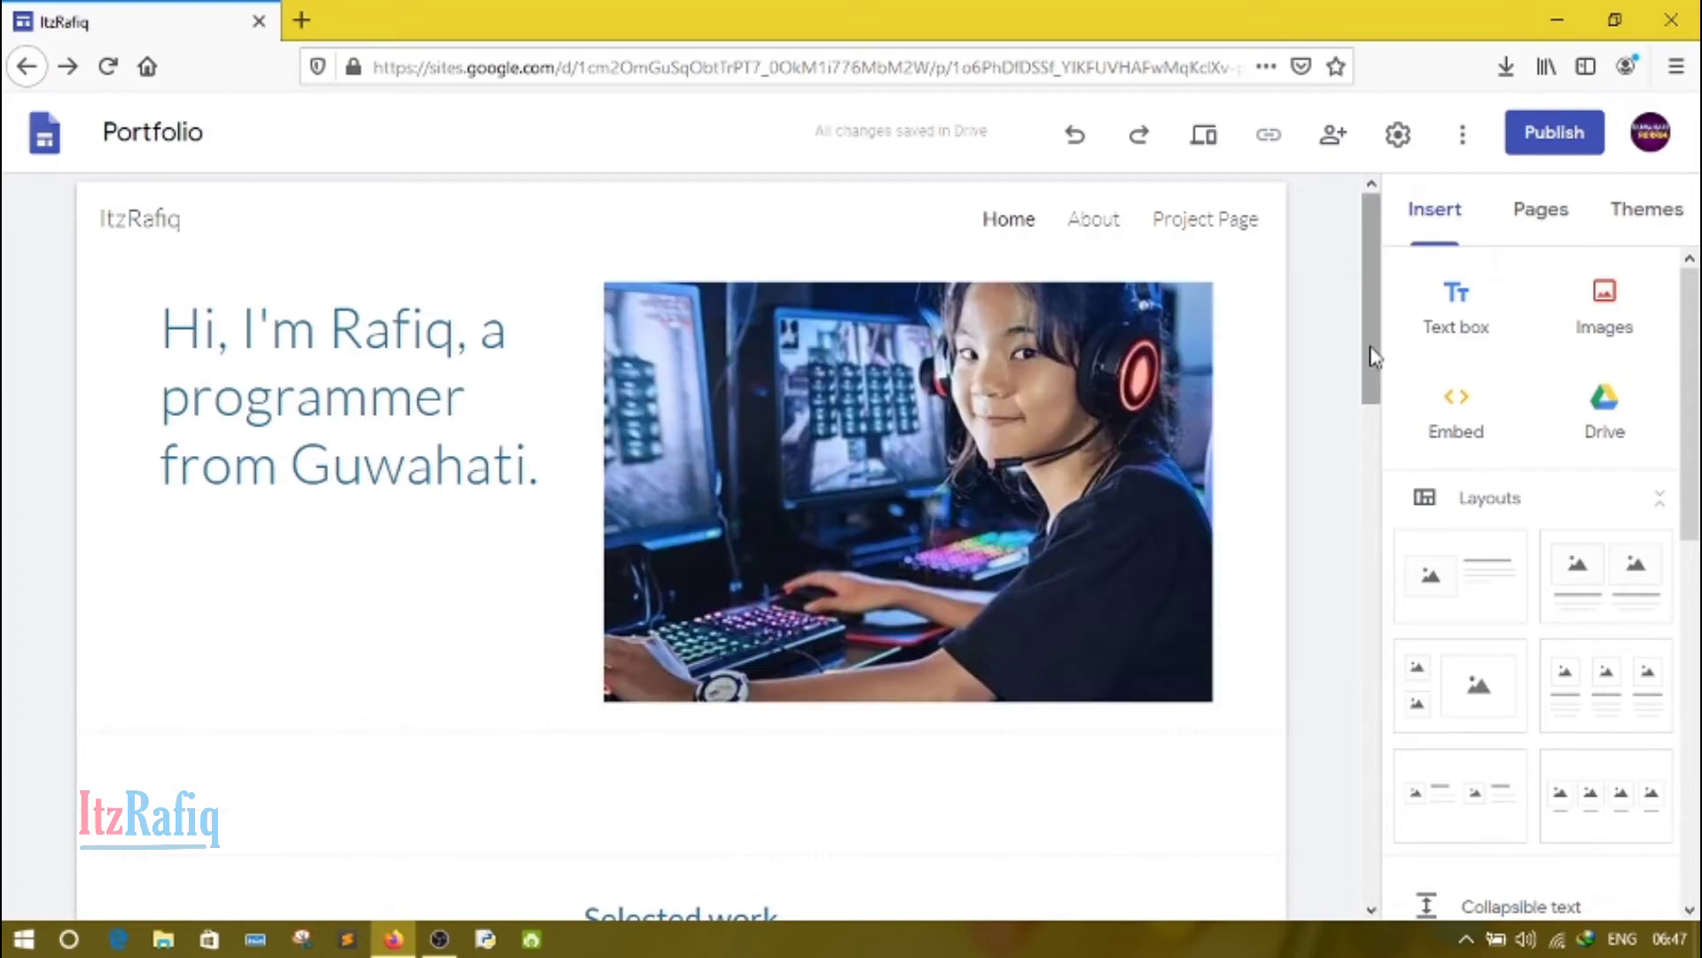
Step: Crop the photo beside the title by zooming it in slightly within its frame, and apply the crop
click(813, 457)
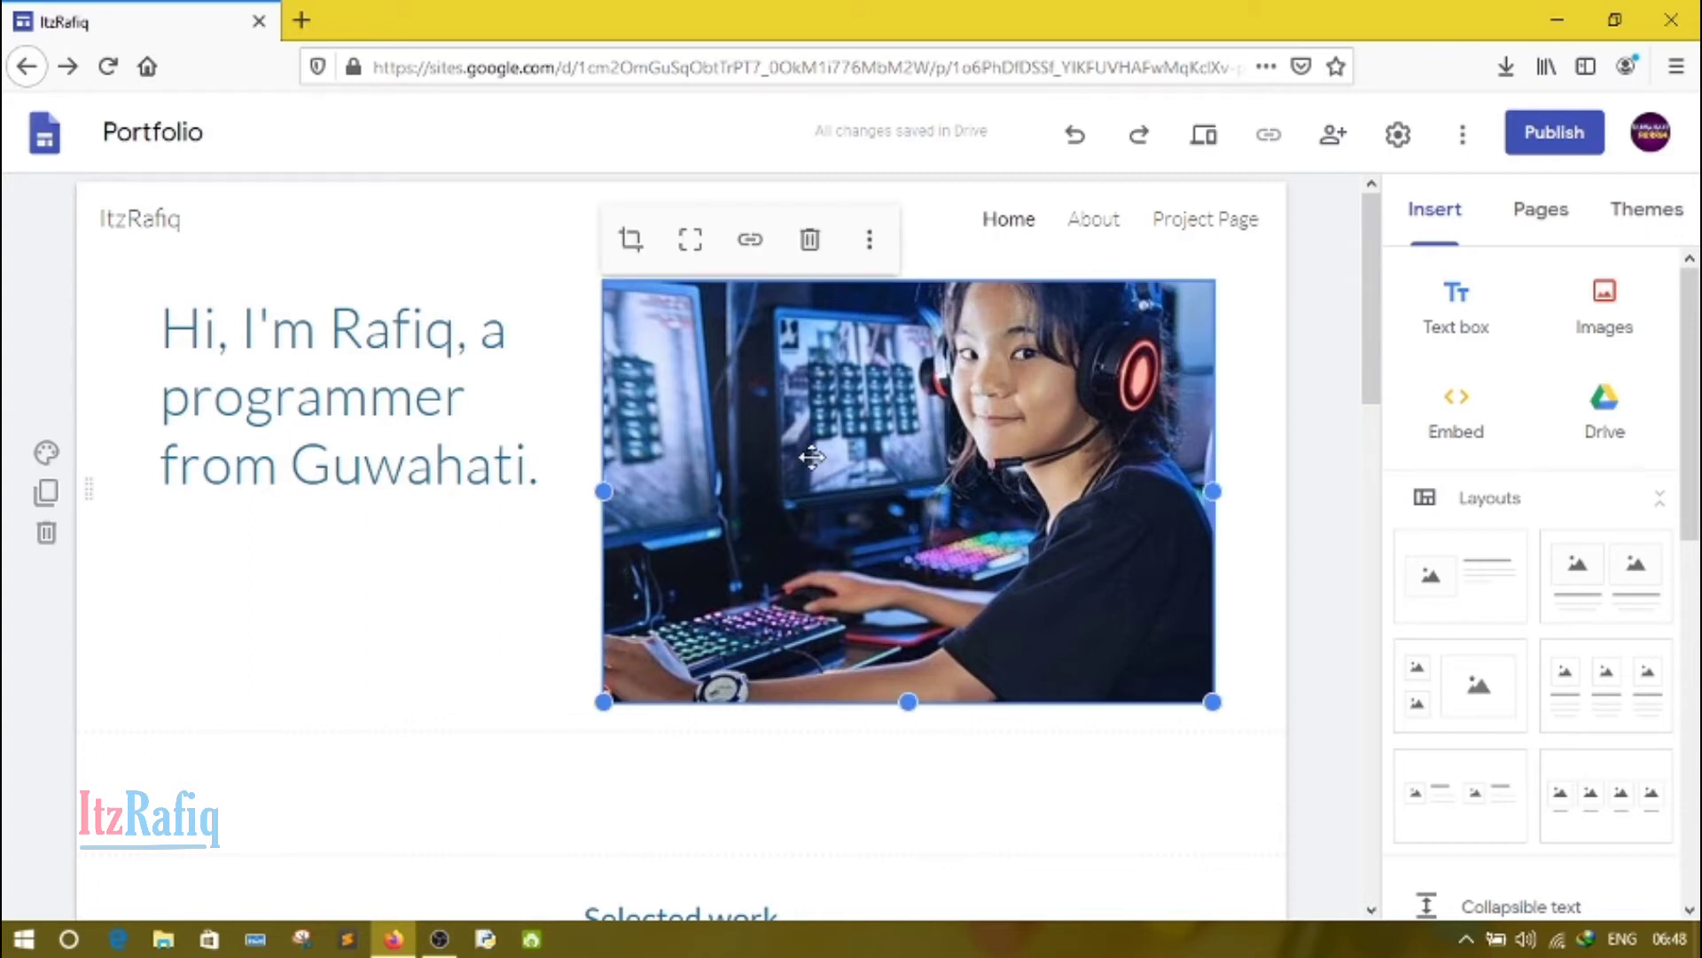
click(630, 239)
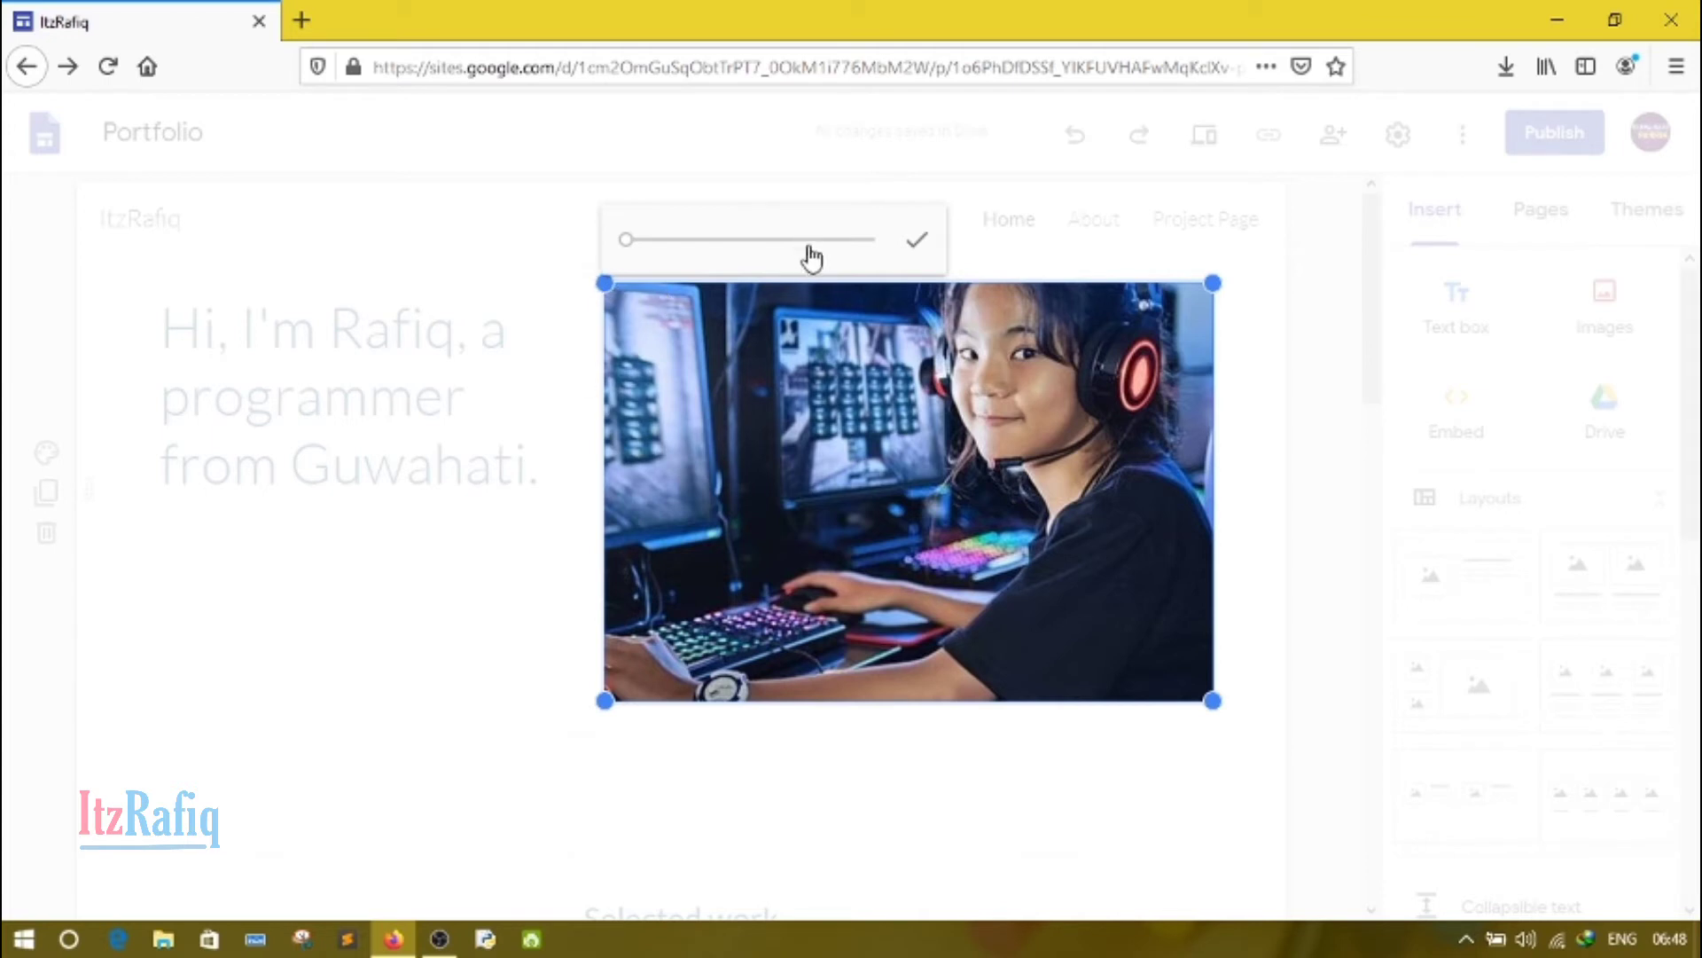
drag(628, 254, 633, 254)
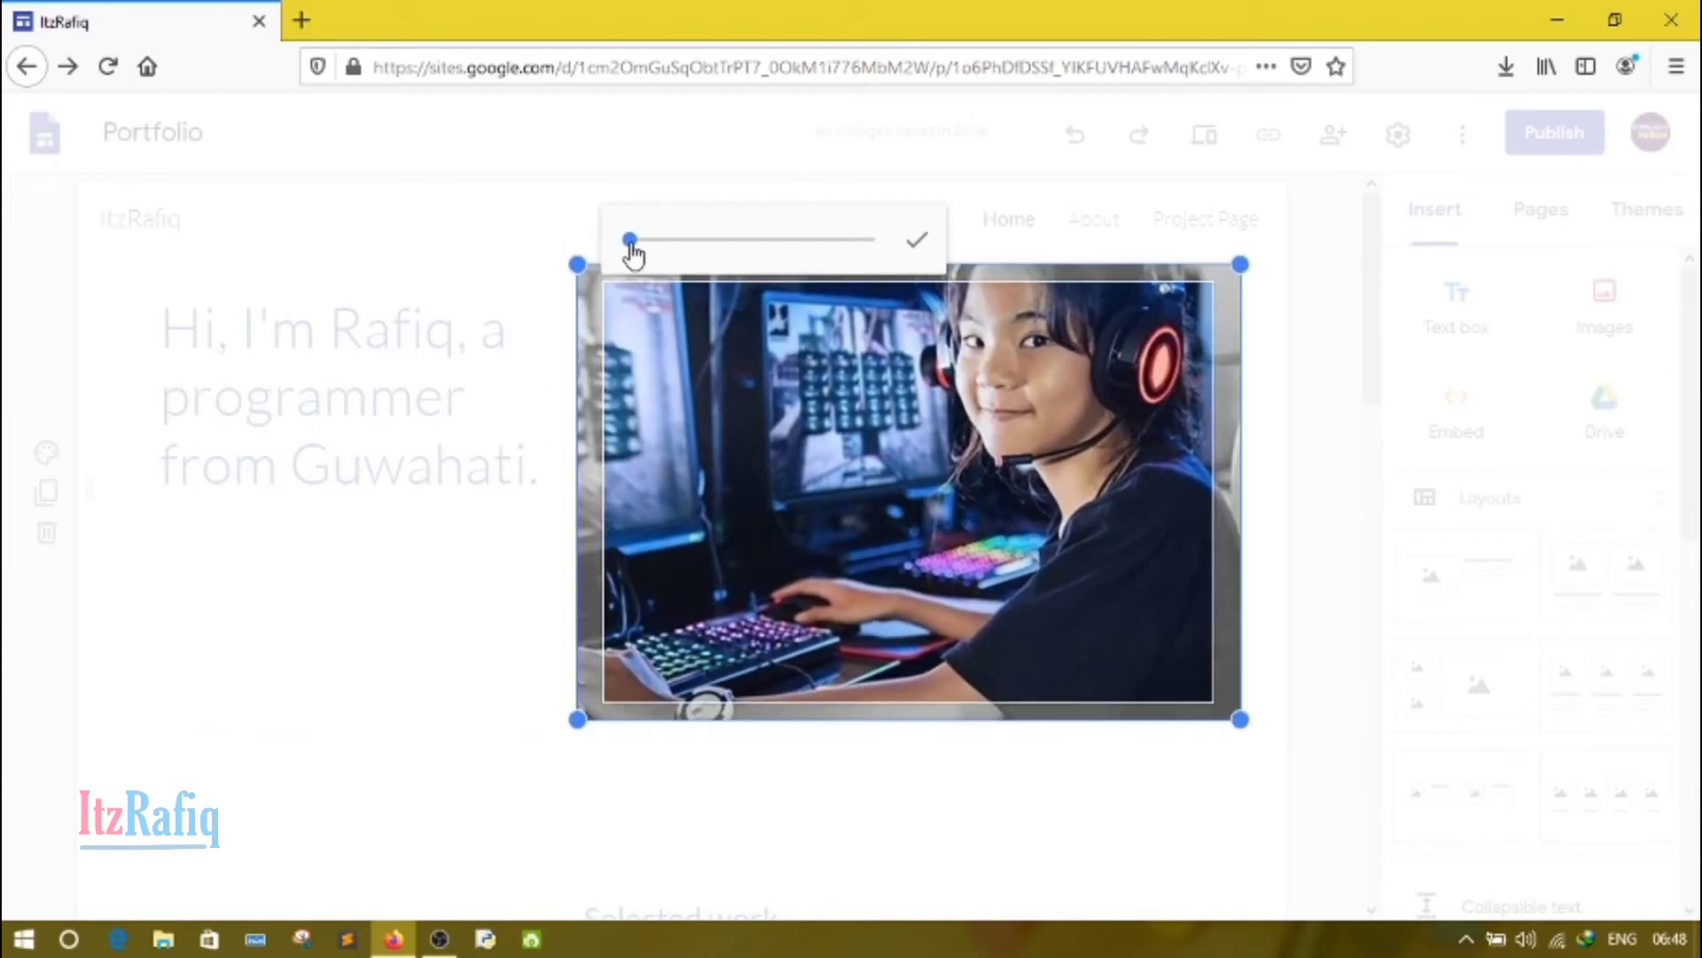
click(919, 243)
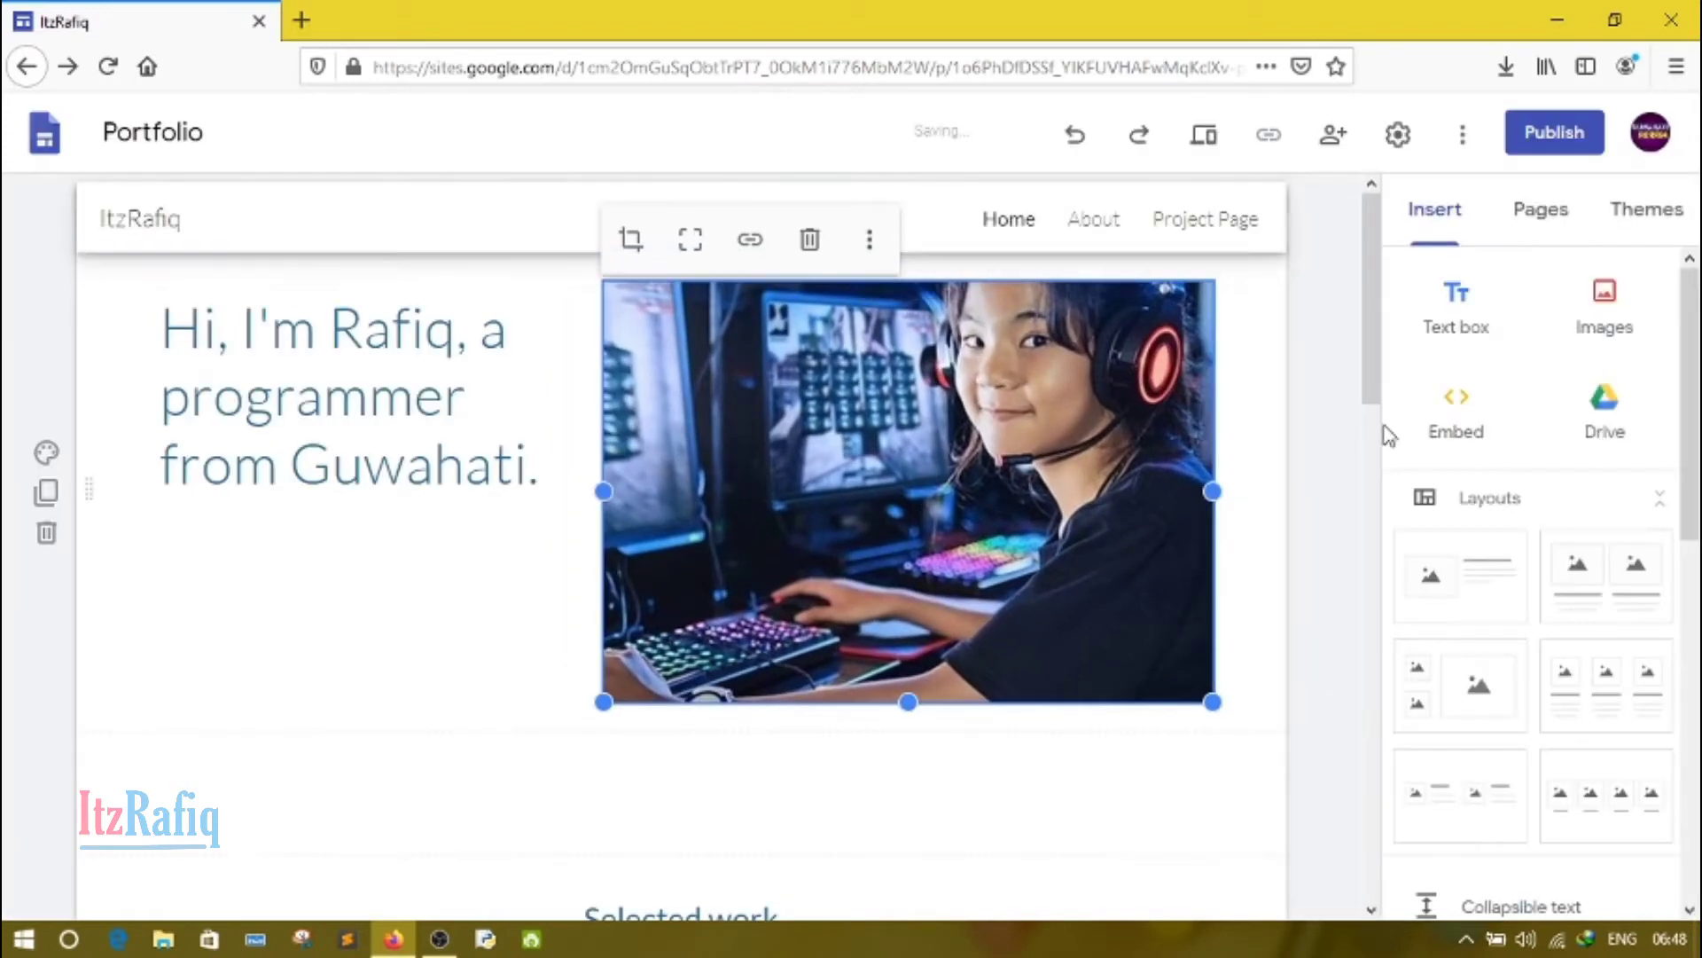
click(1340, 430)
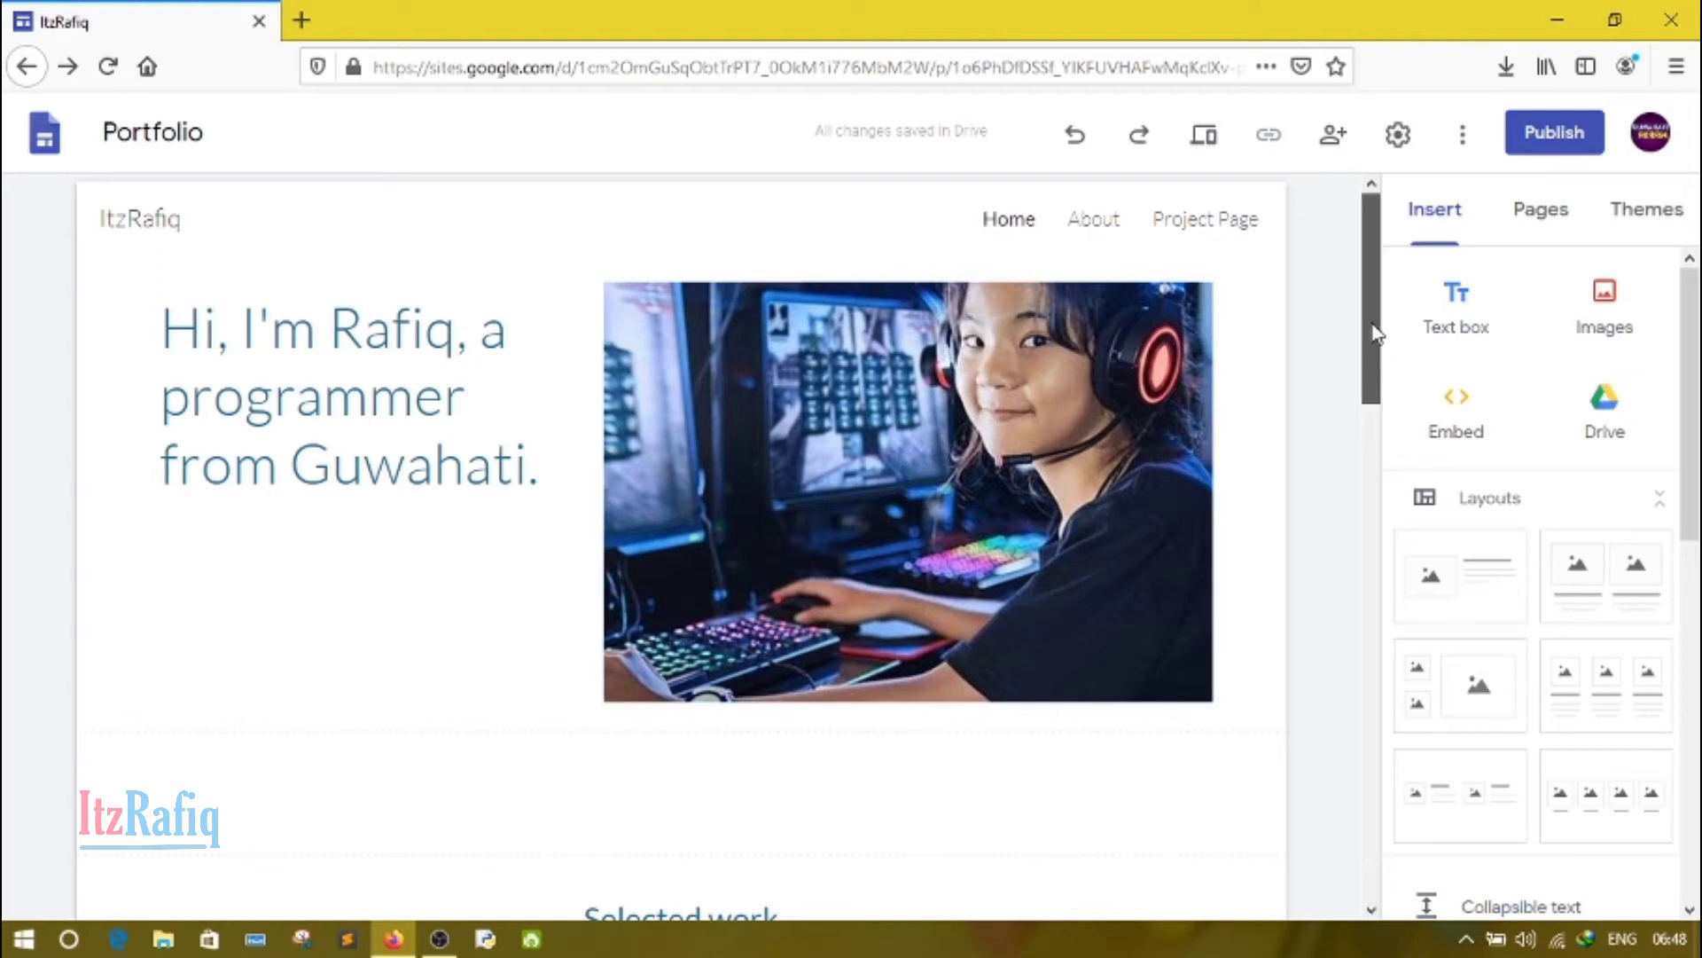
Step: Insert the "Raman House E..." Slides presentation into the first placeholder under Selected work
drag(1368, 336, 1374, 549)
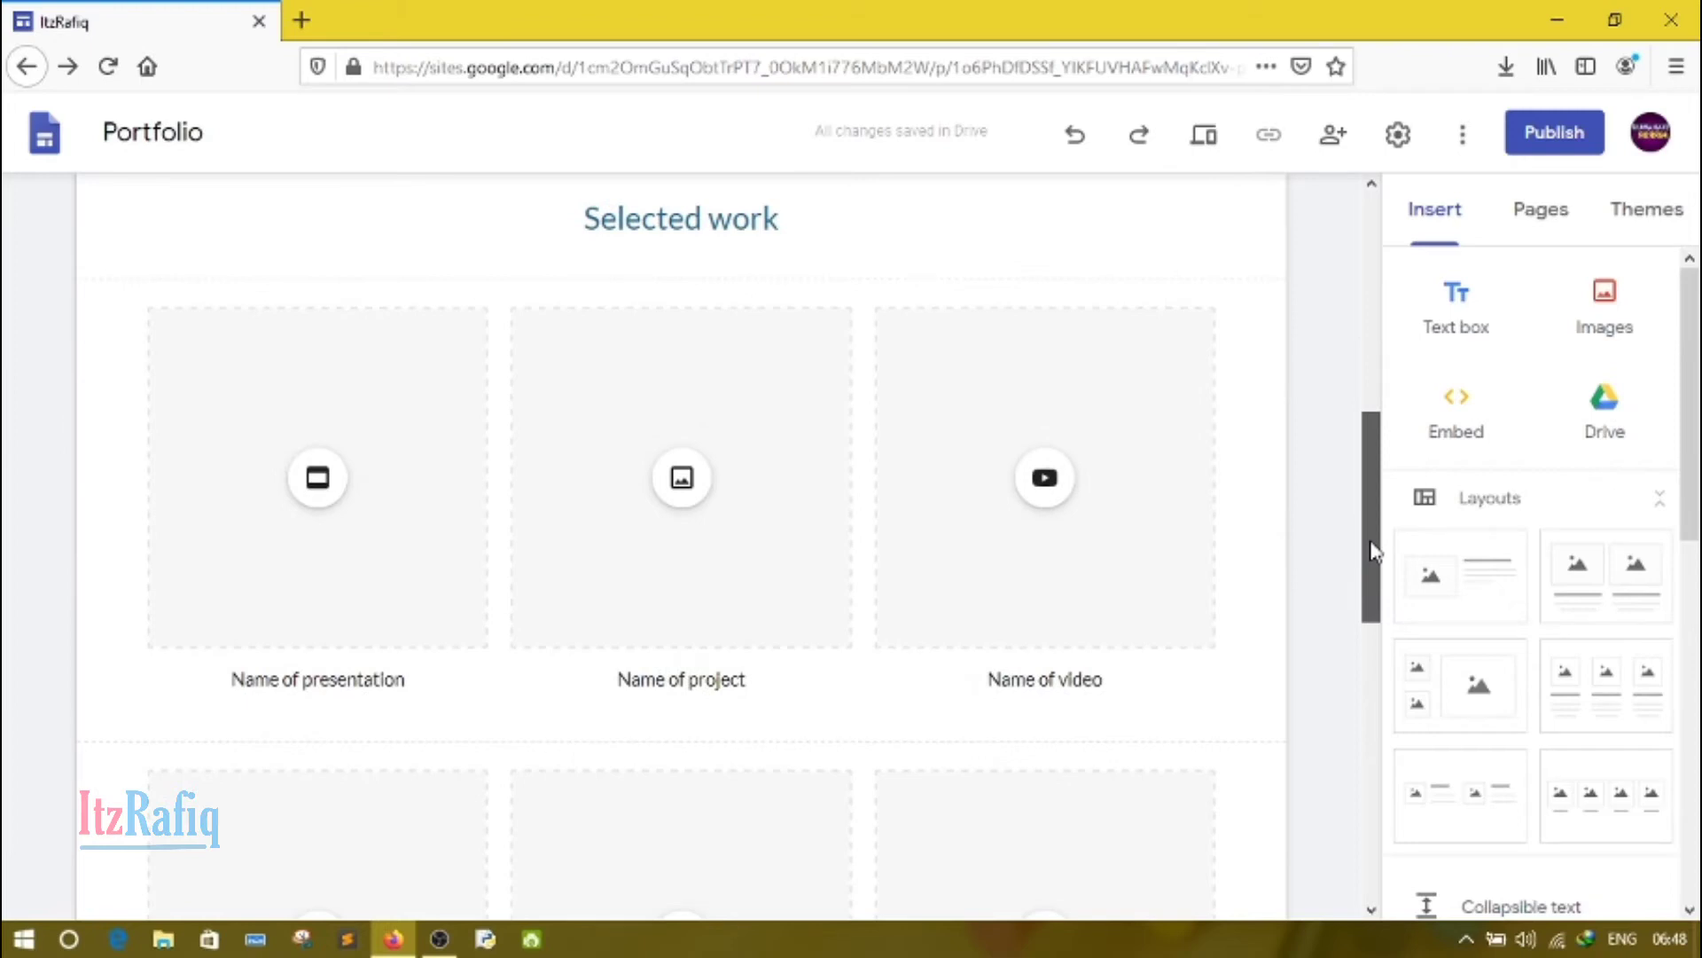
drag(1374, 550, 1375, 557)
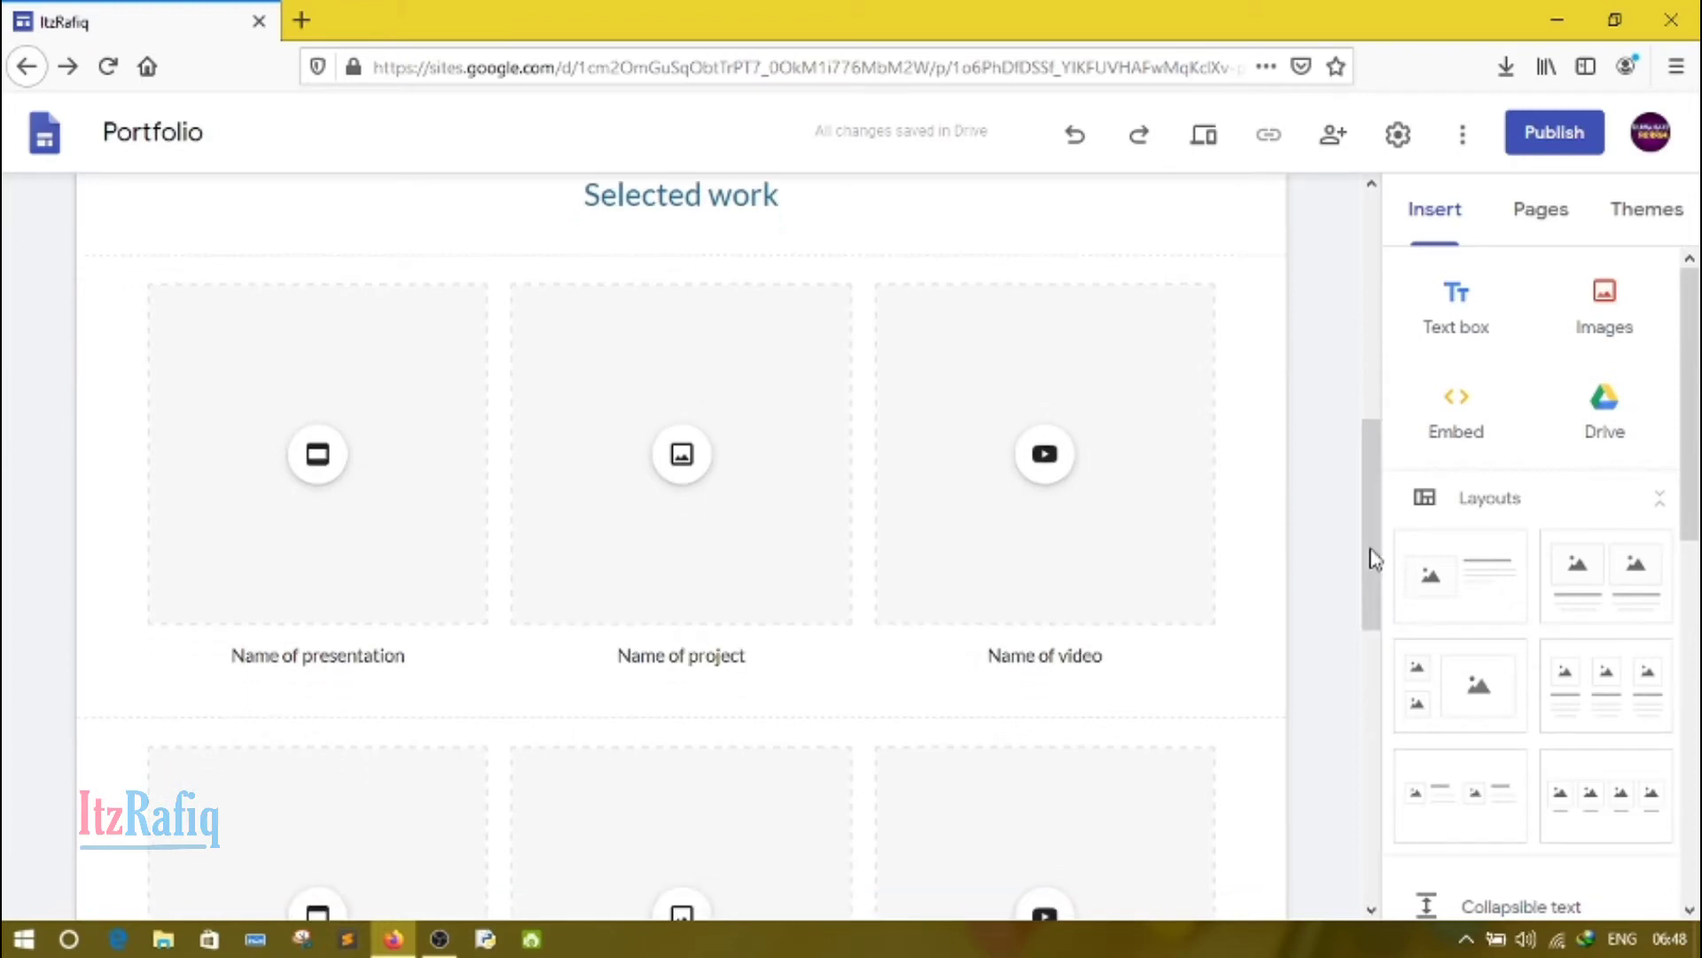
click(333, 482)
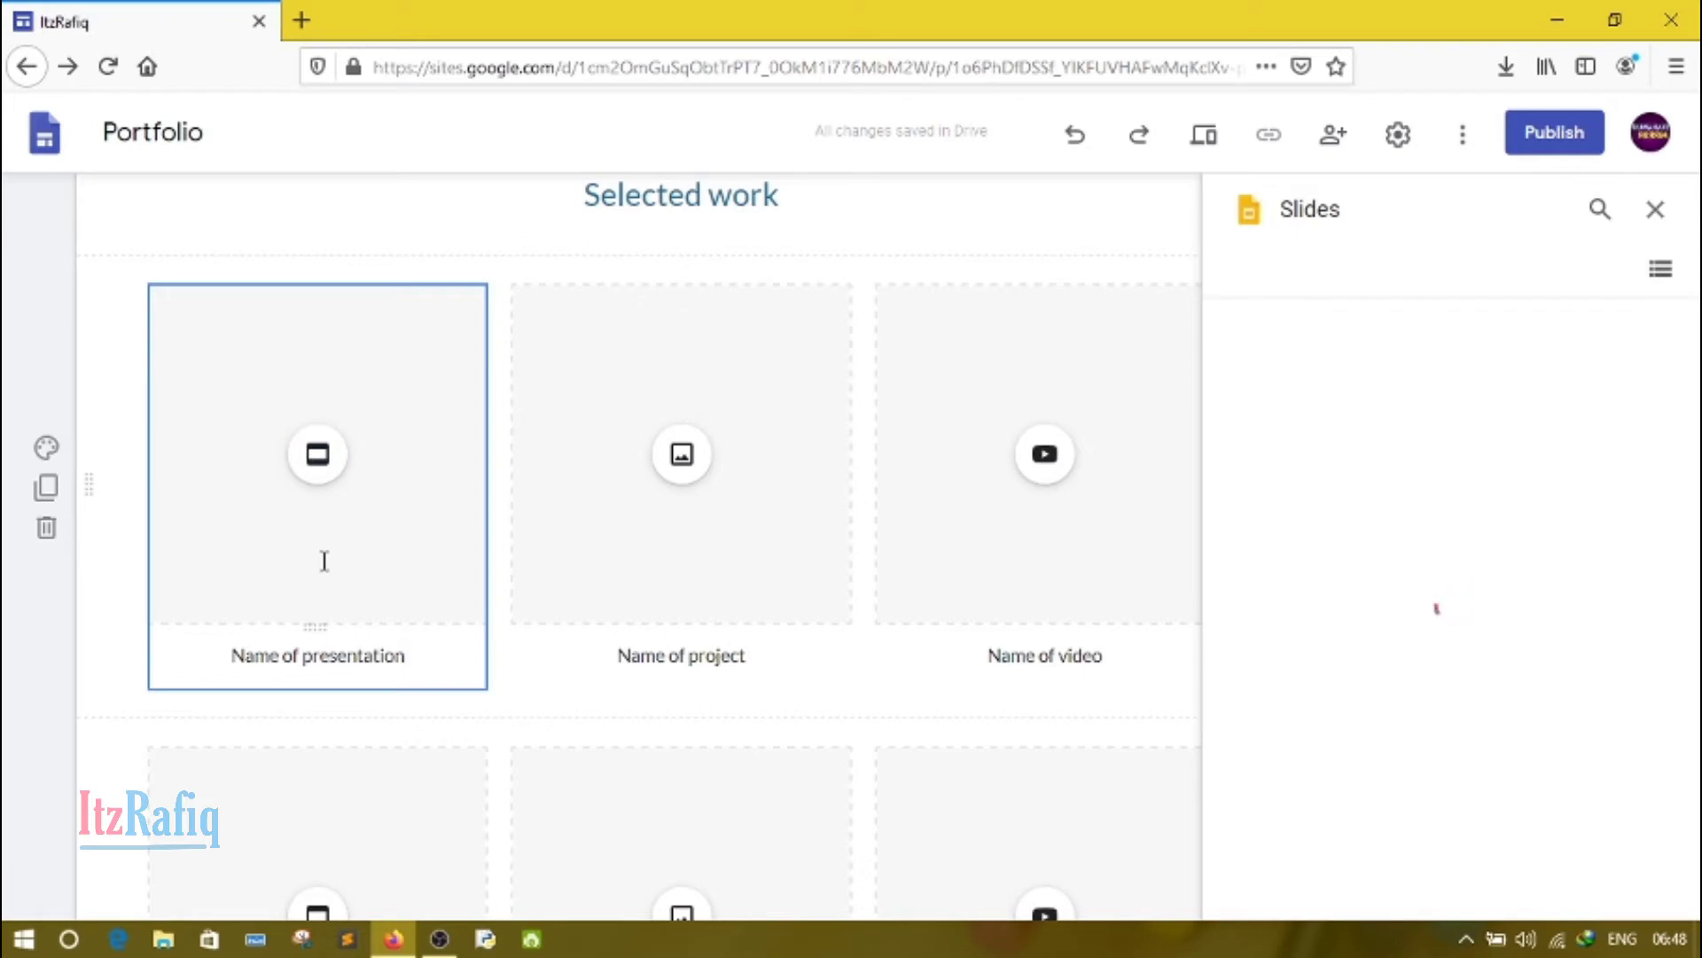
click(321, 560)
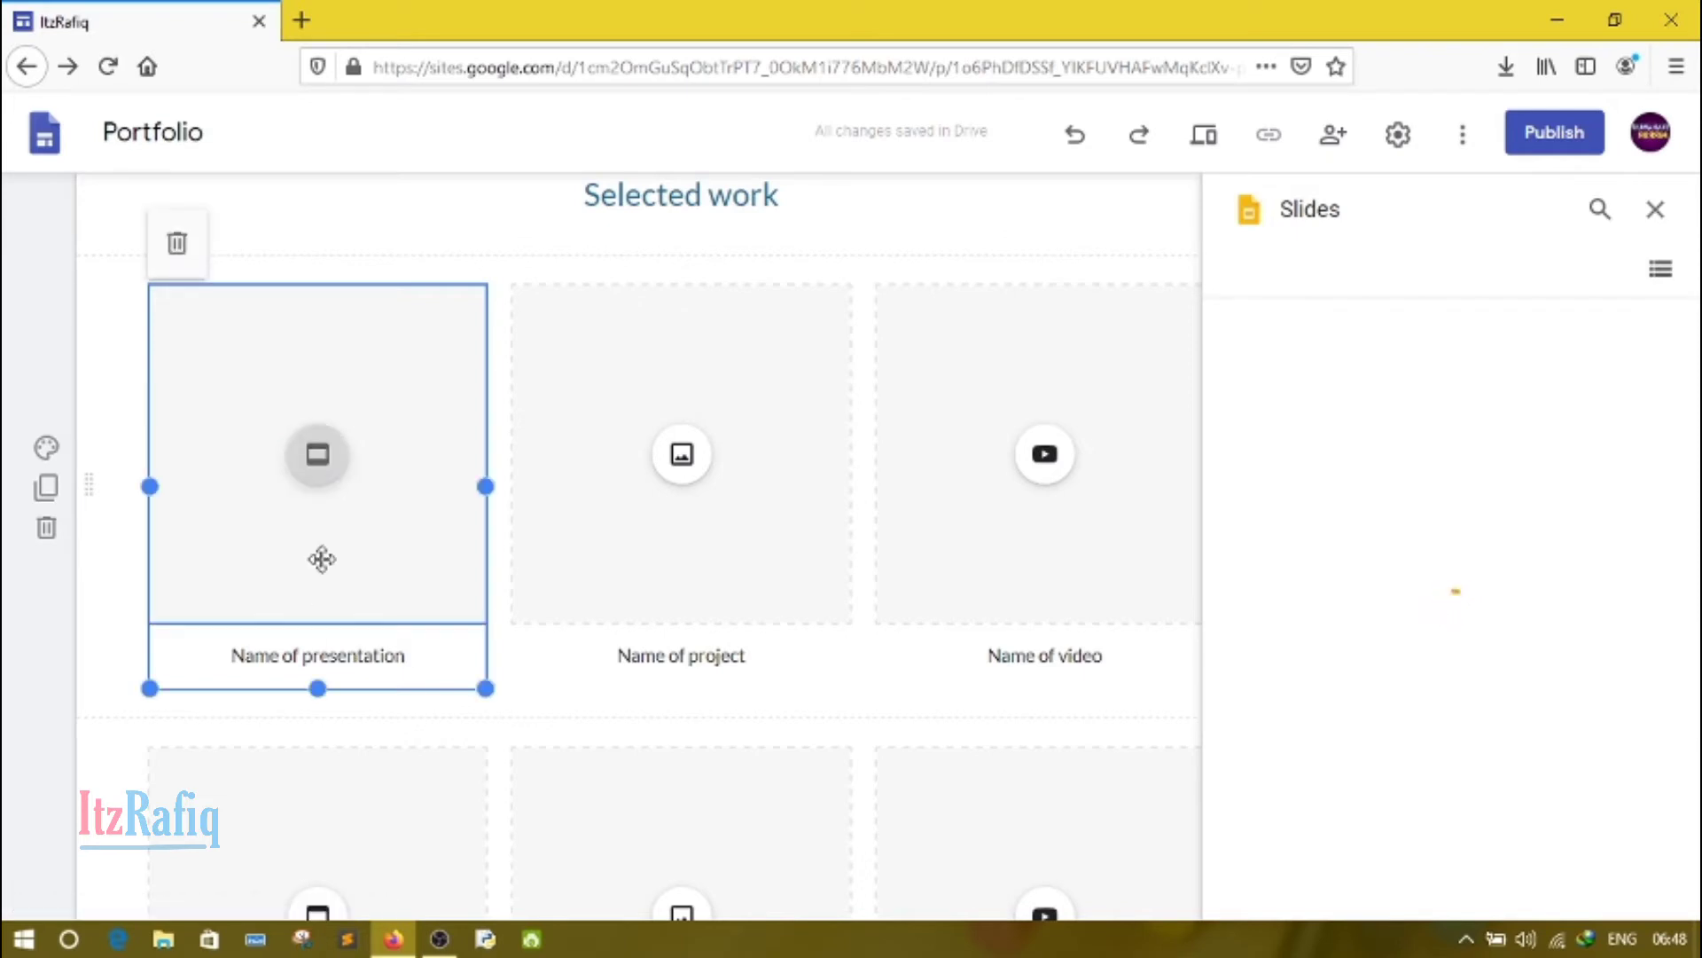
right_click(409, 461)
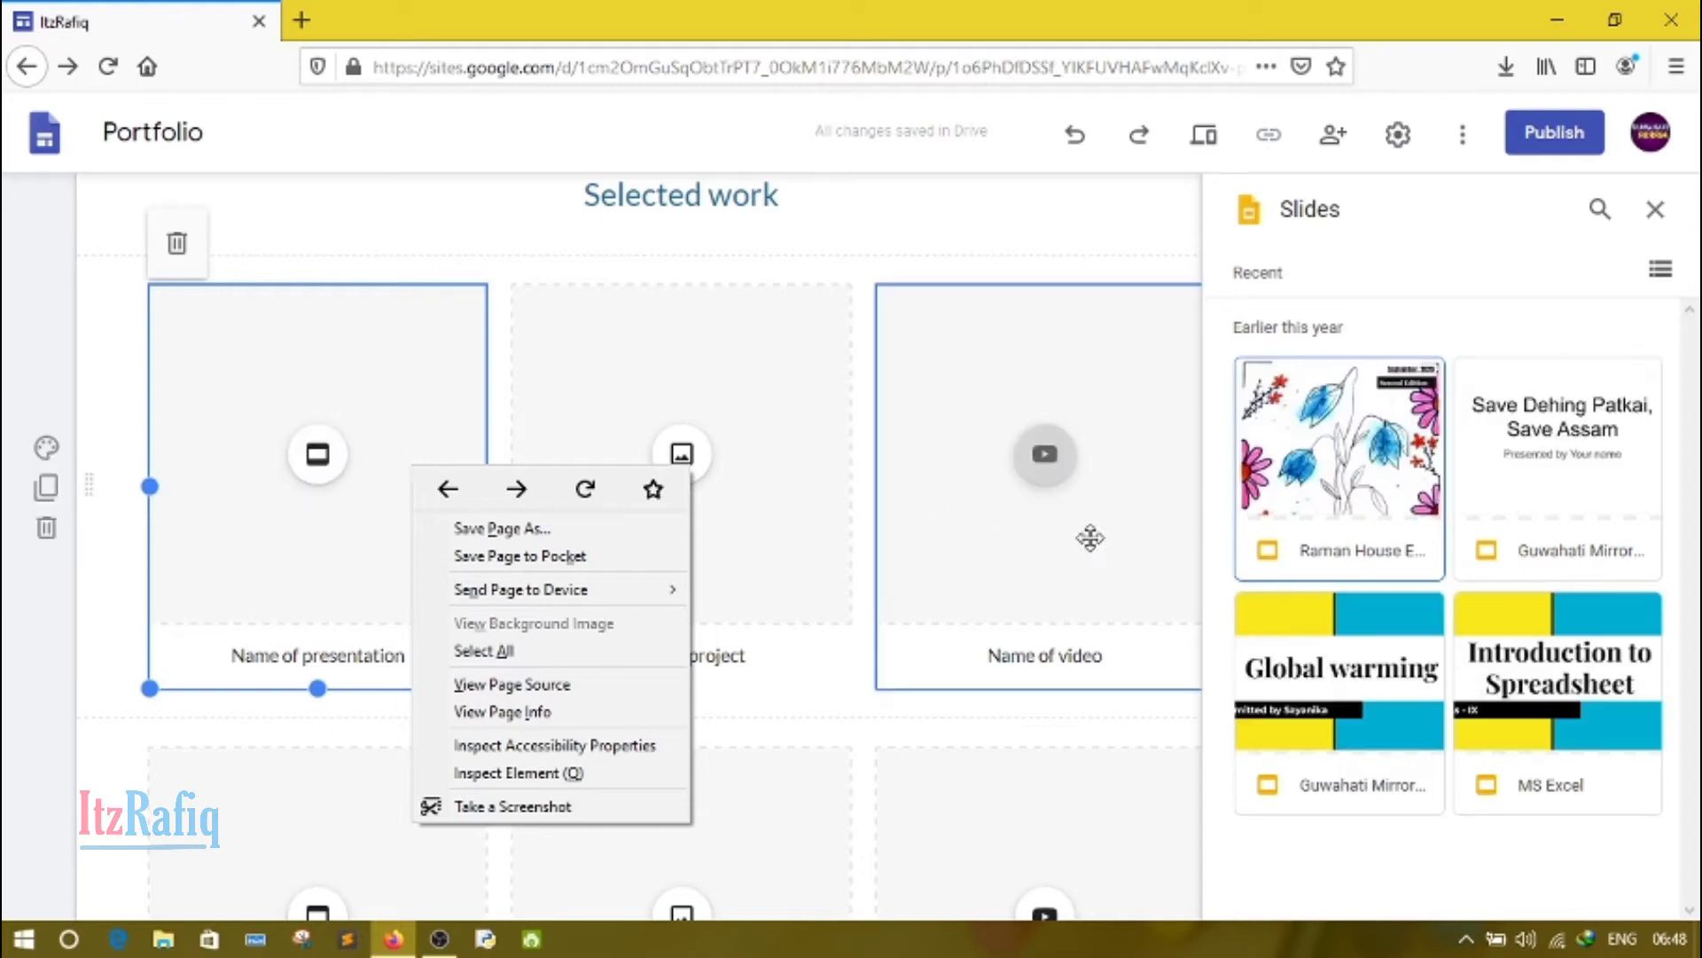
click(205, 725)
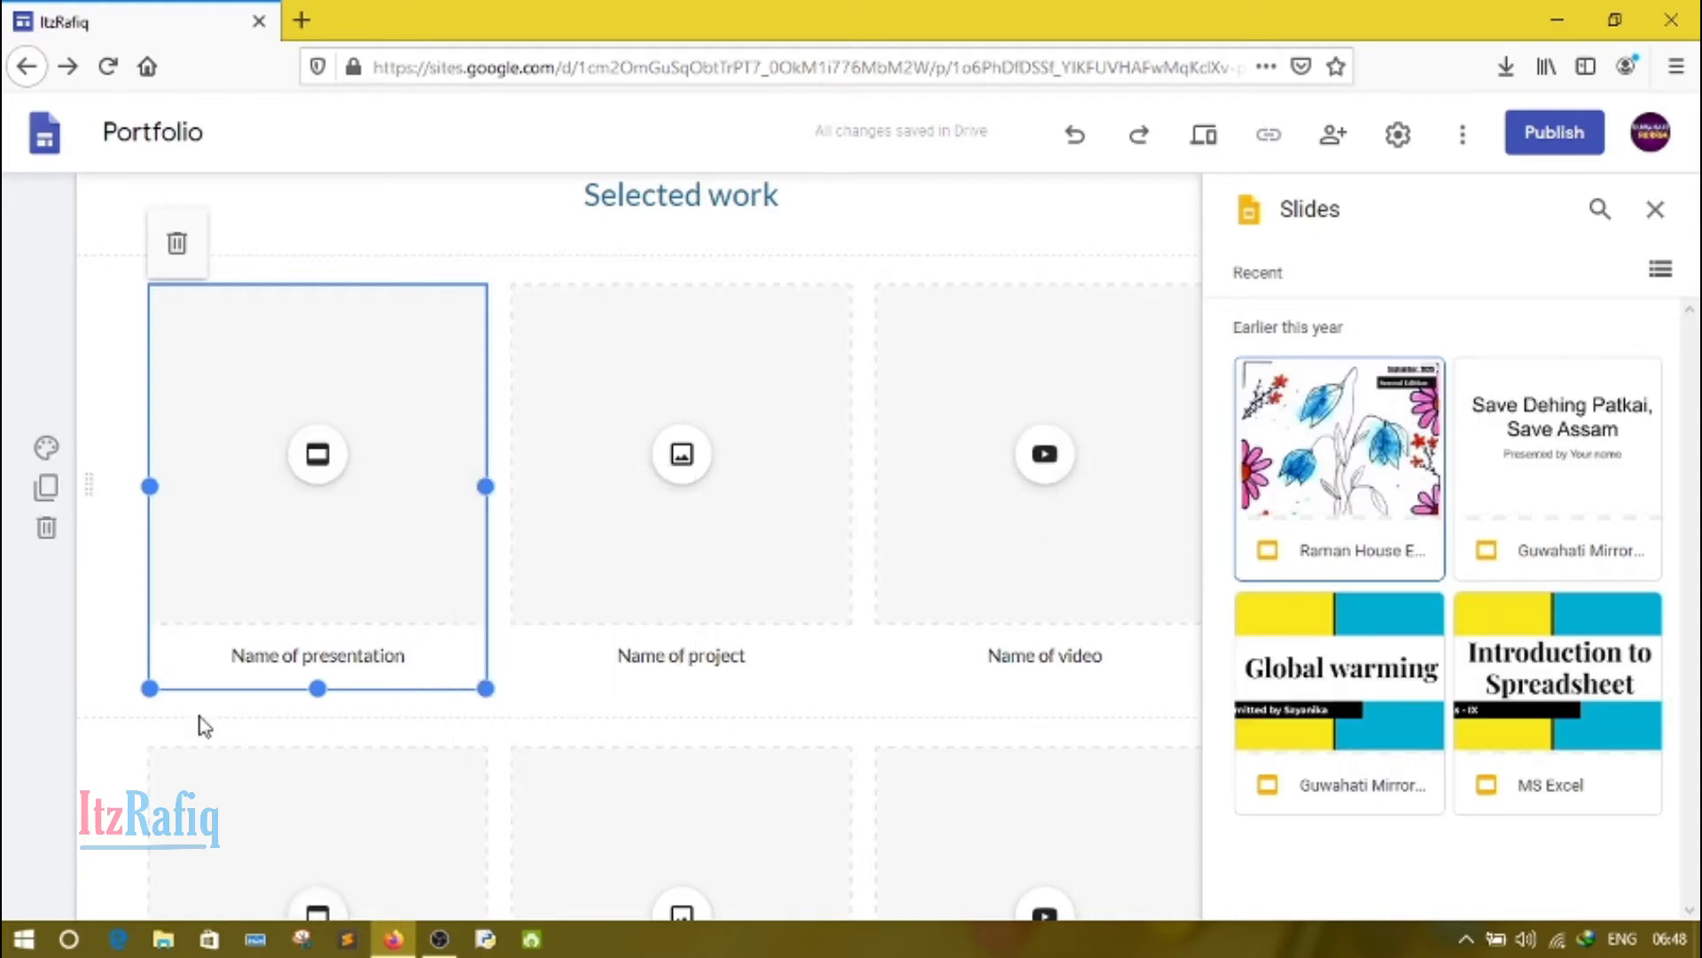
click(205, 725)
click(263, 562)
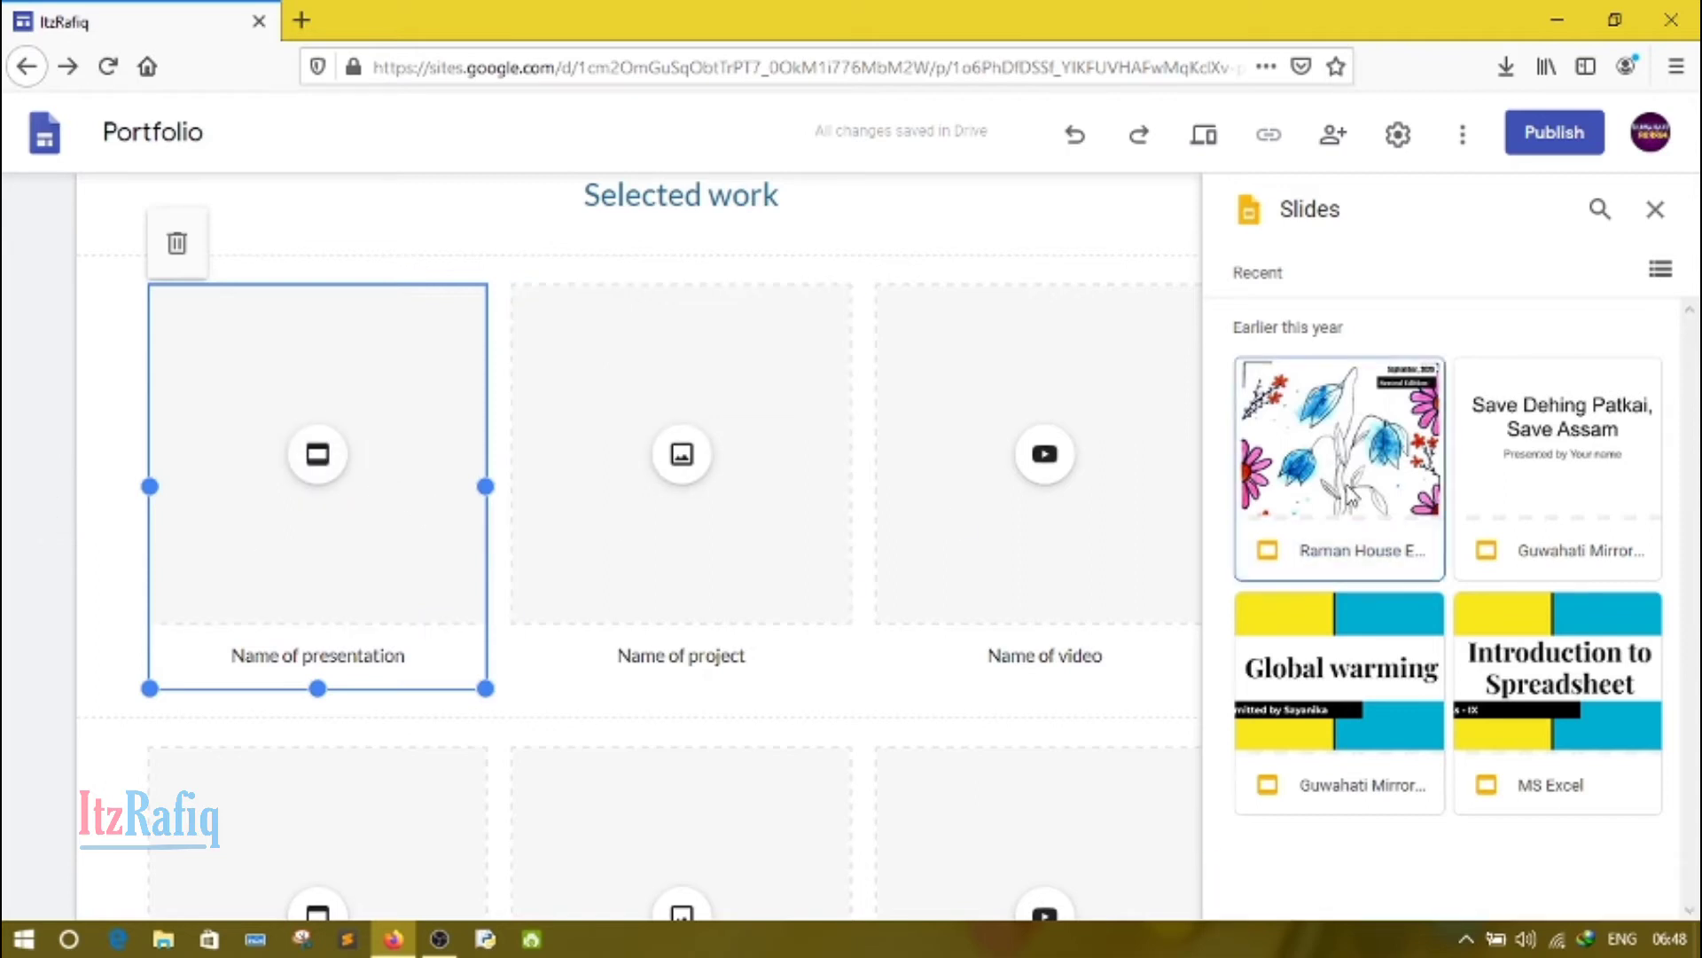
click(1295, 484)
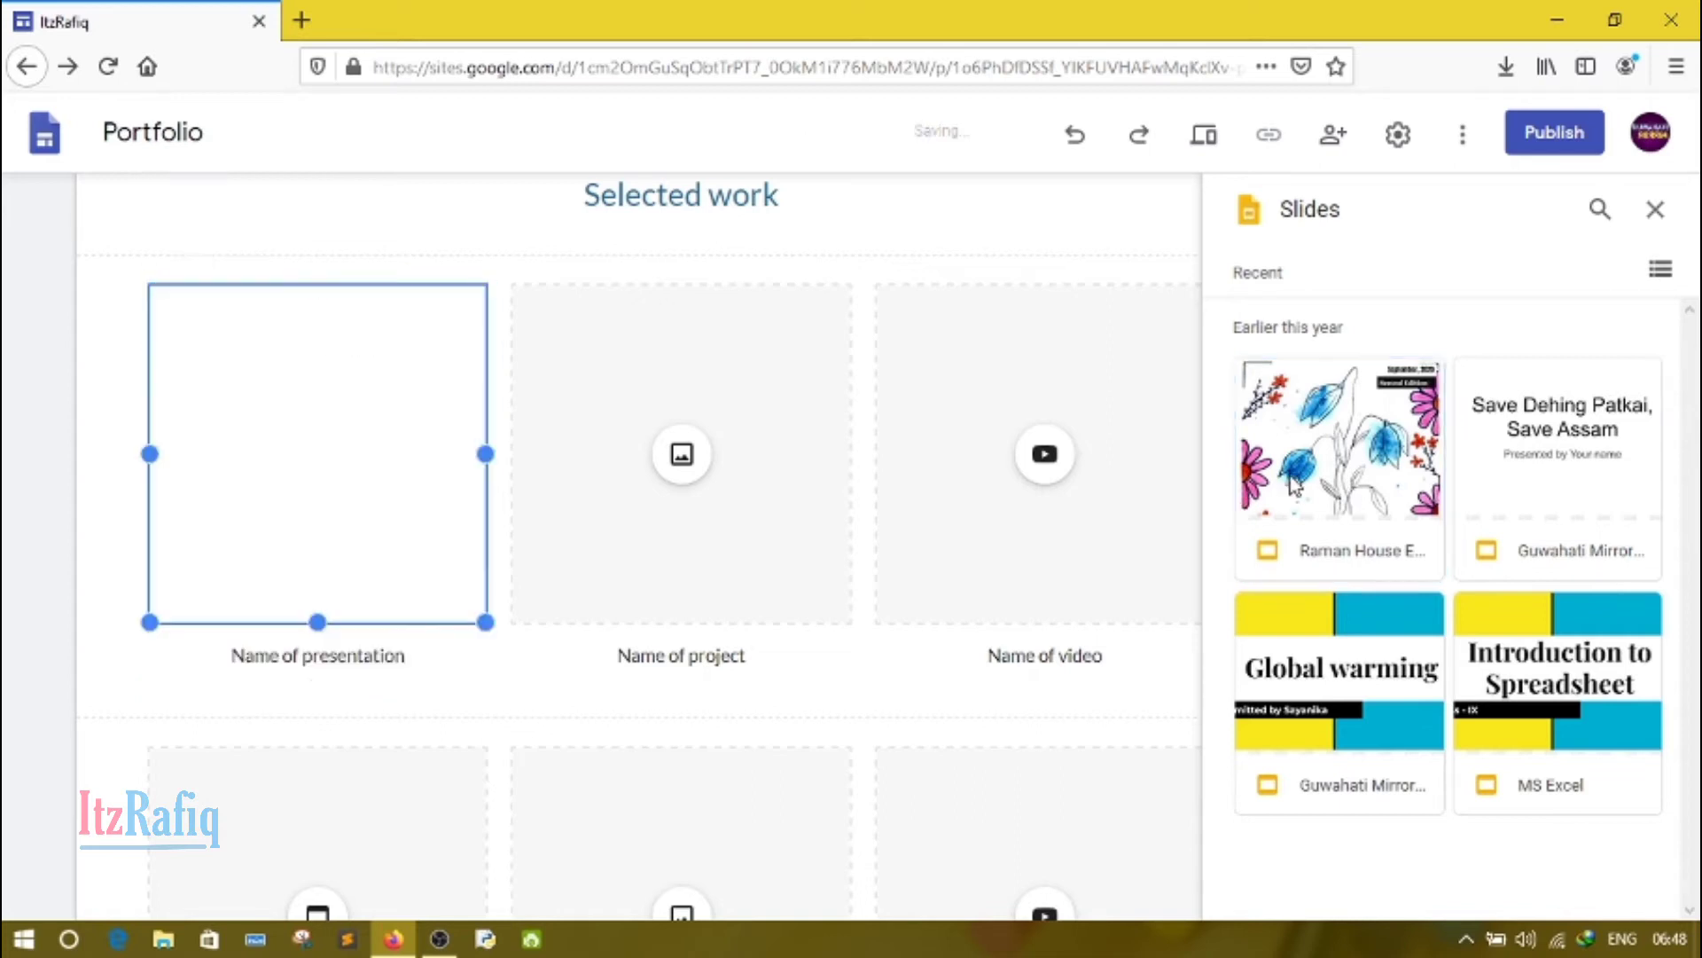
Step: Replace the "Name of presentation" caption under the inserted presentation with "E-Magazine"
click(305, 661)
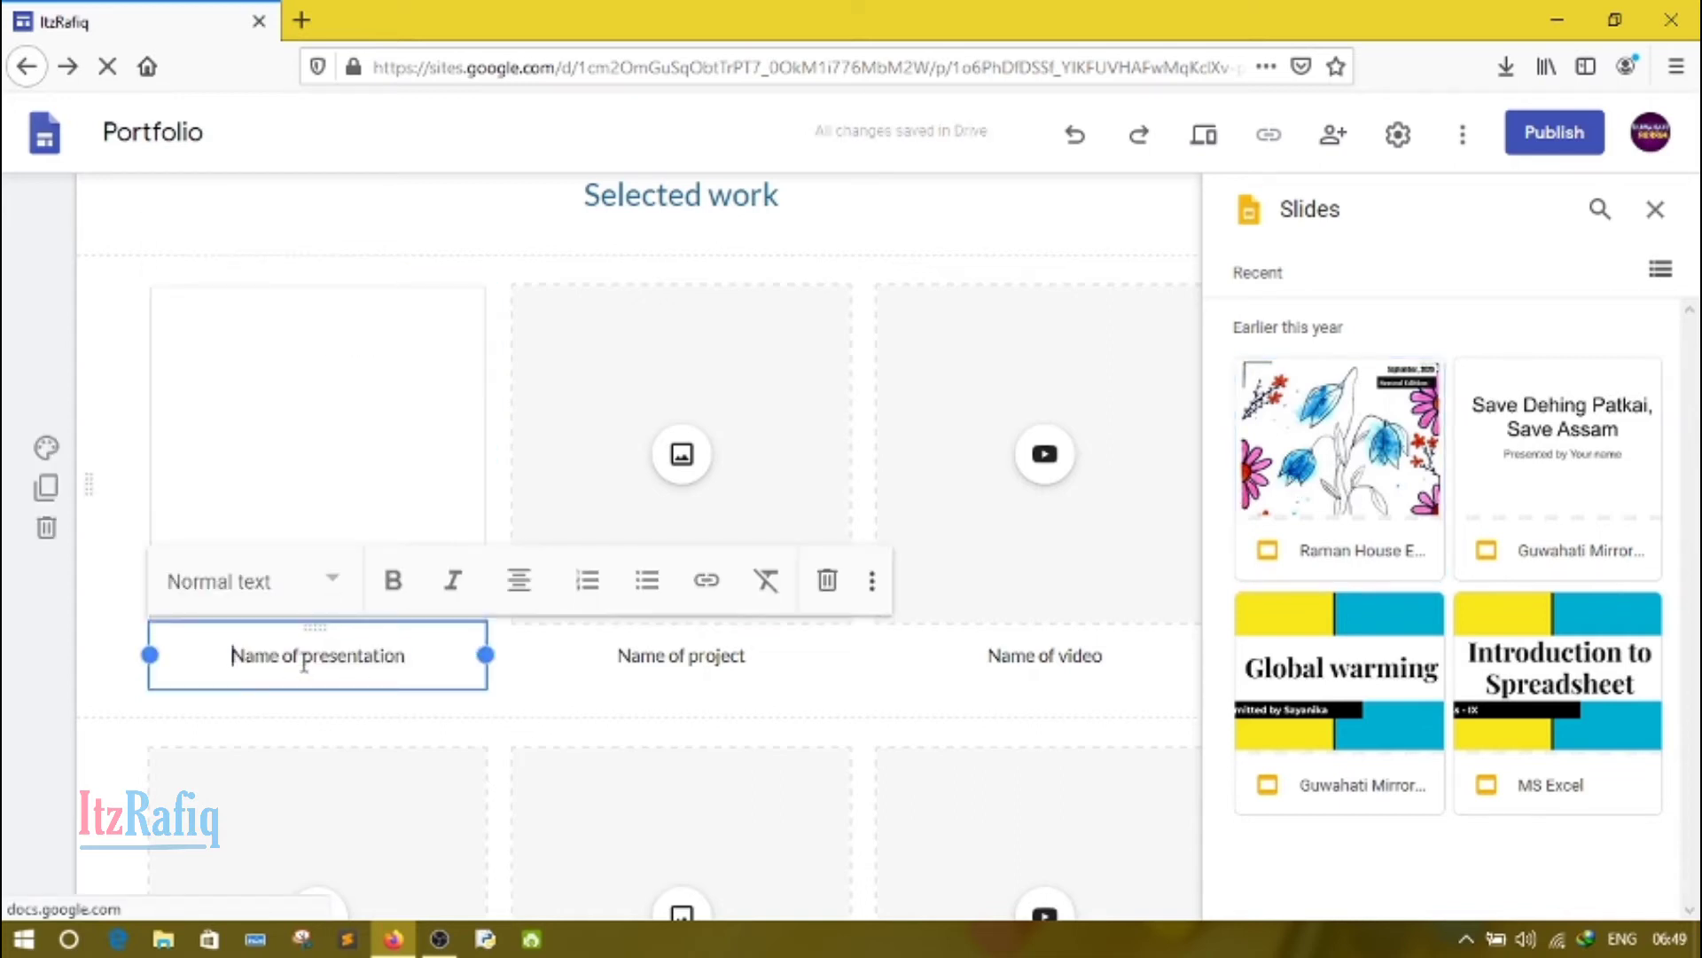
key(Delete)
key(Delete)
key(Delete)
key(Delete)
key(Delete)
key(Delete)
key(Delete)
key(Delete)
key(Delete)
key(Delete)
key(Delete)
key(Delete)
key(Delete)
key(Delete)
key(Delete)
key(Delete)
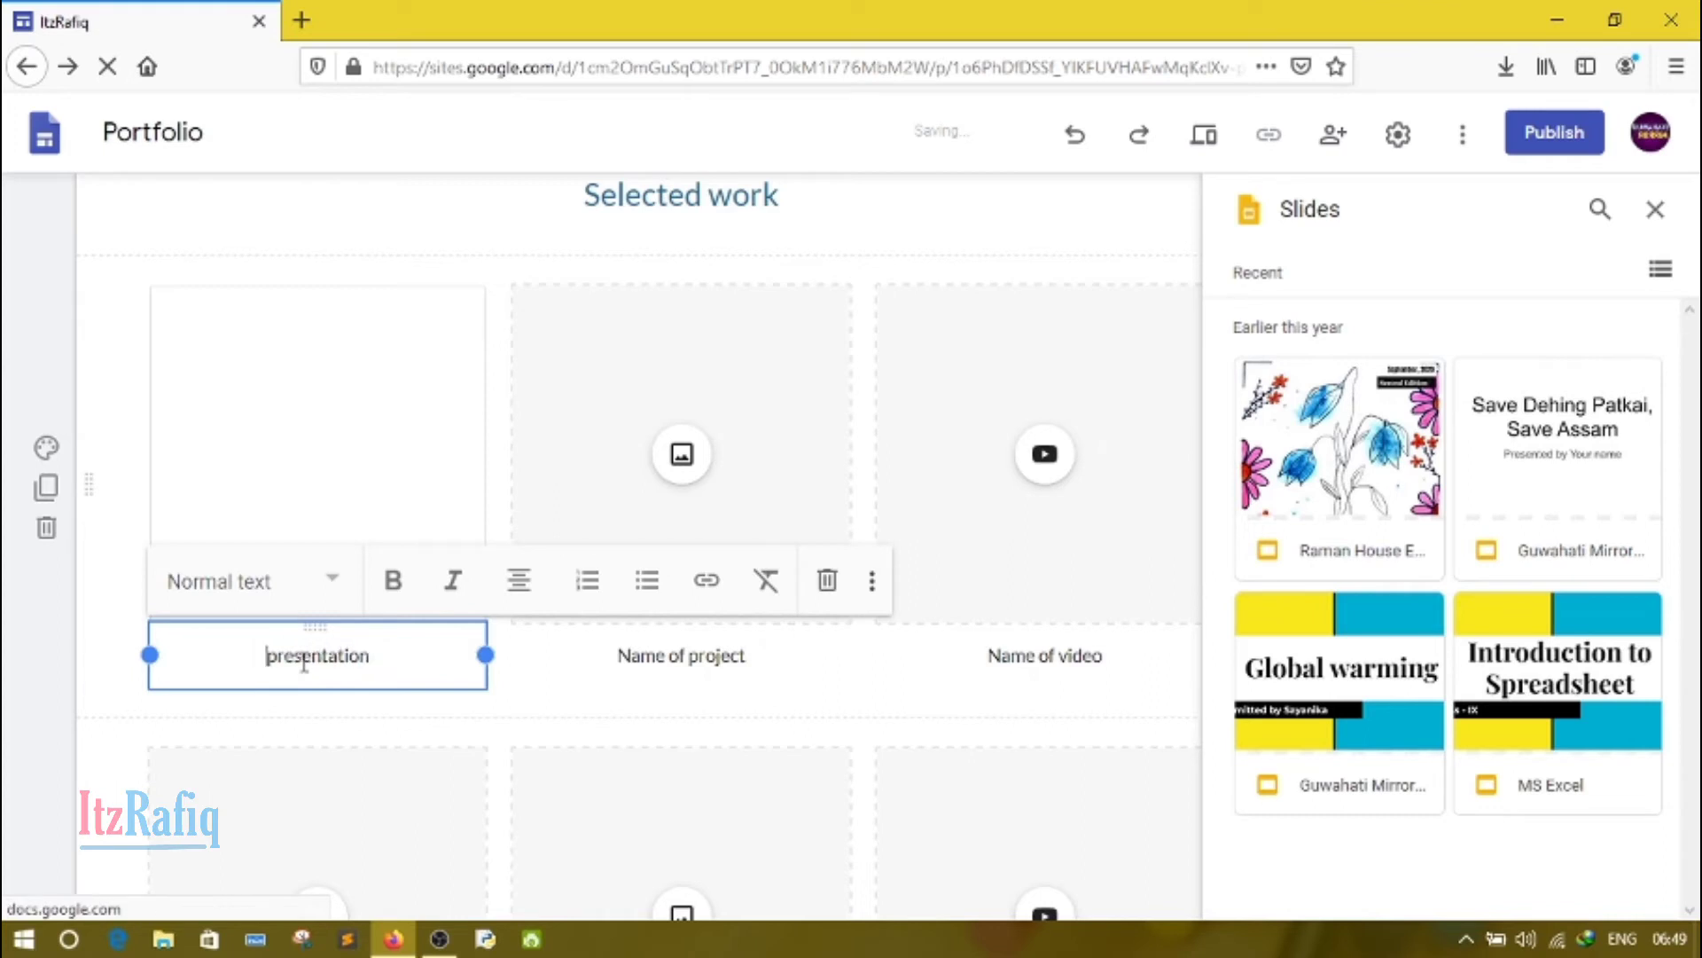
key(Delete)
key(Delete)
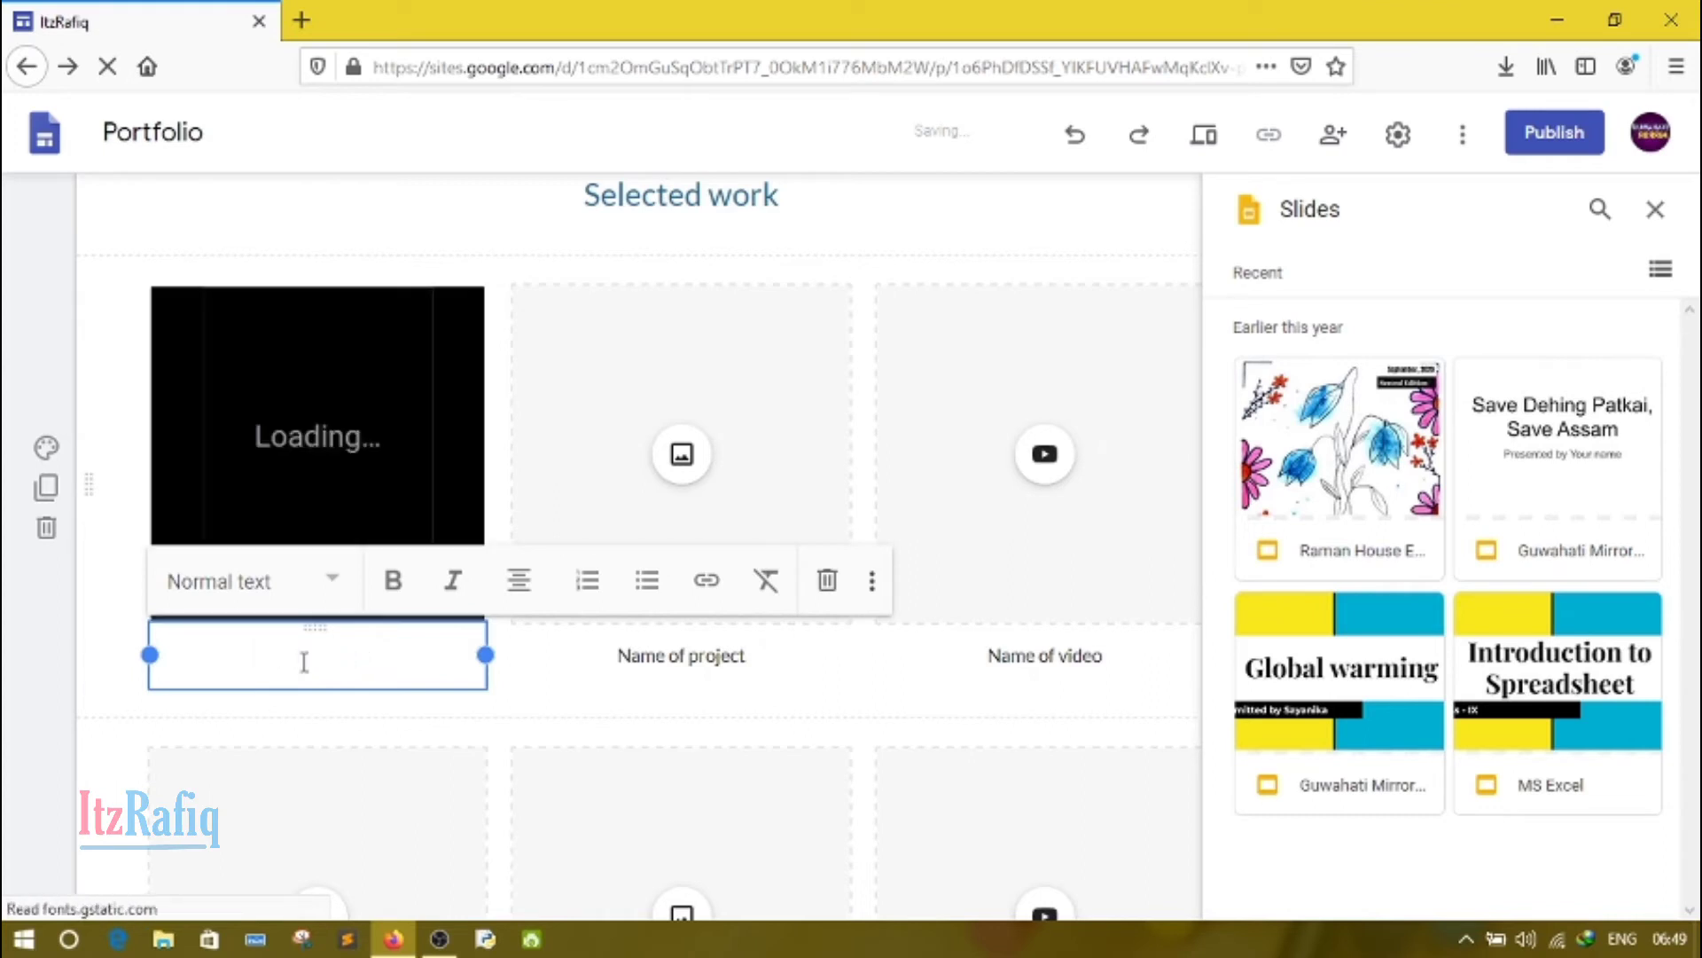
text(E)
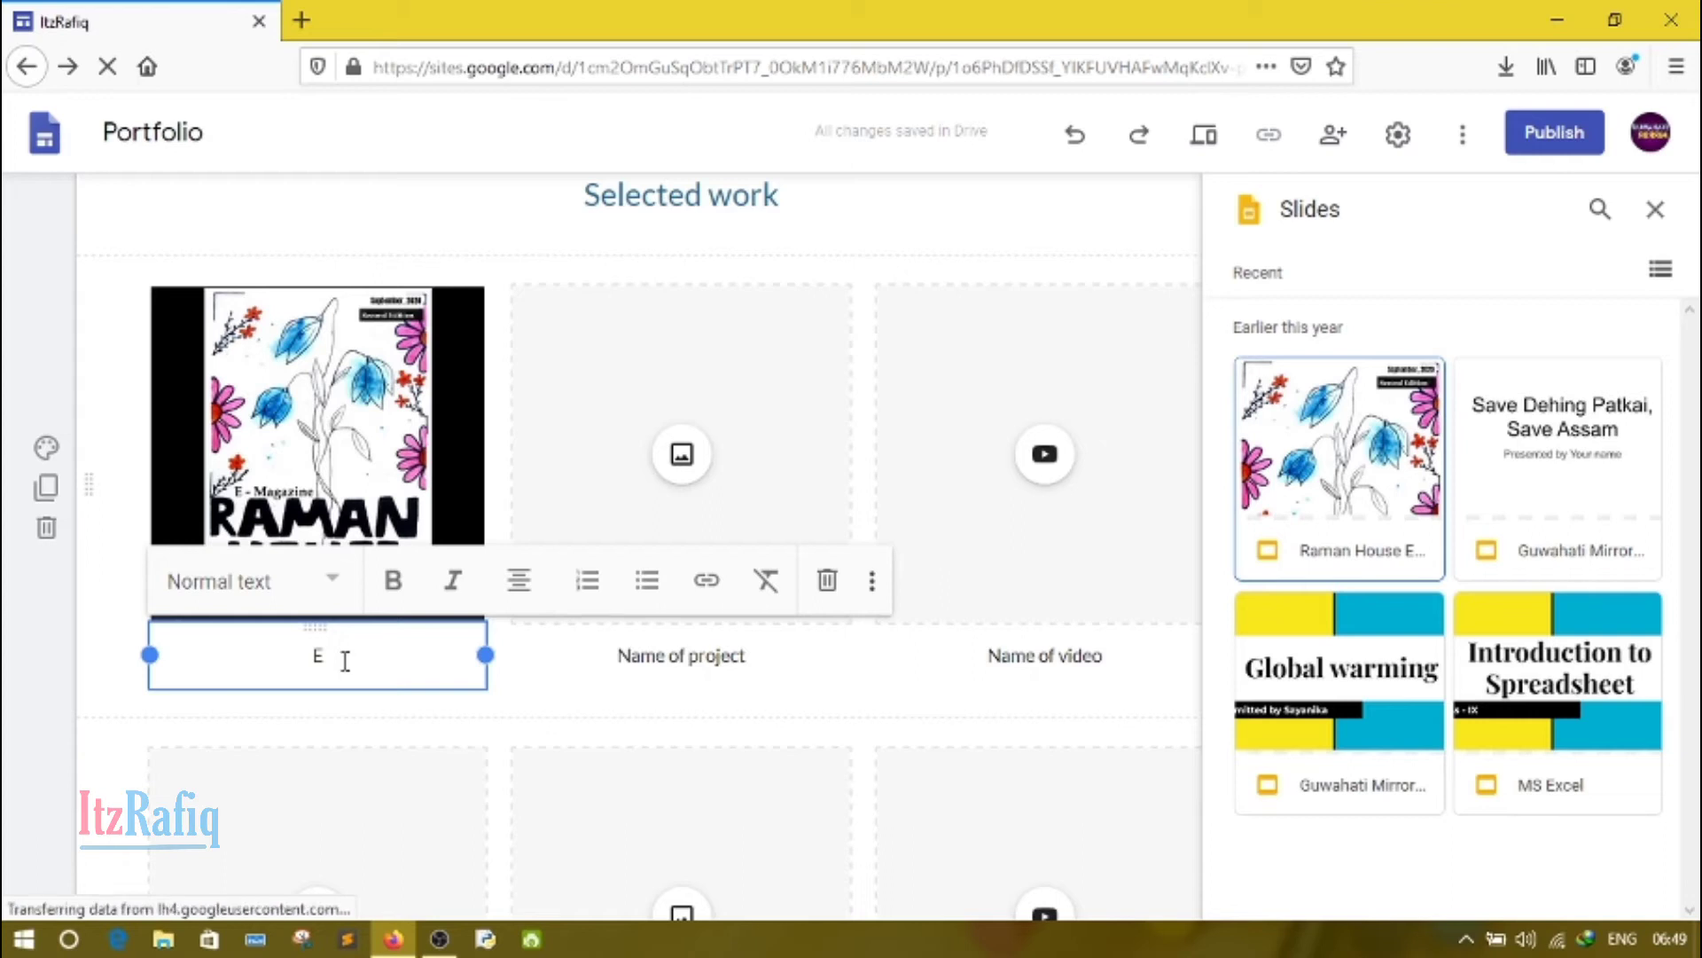
text(-)
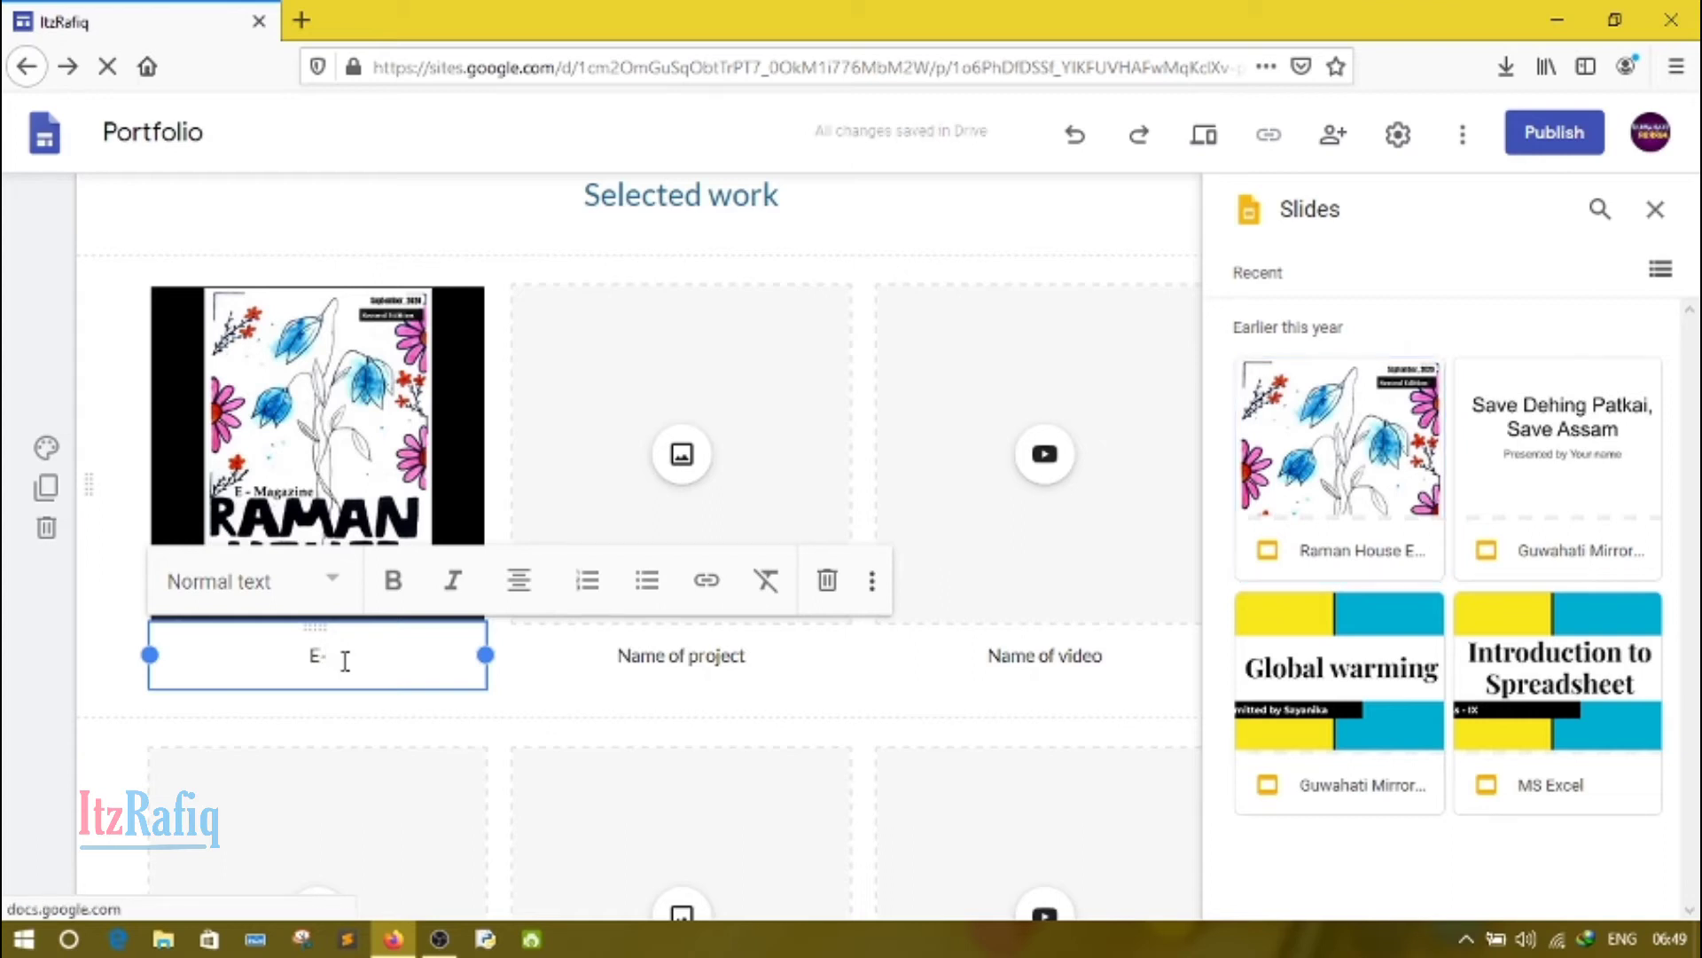
text(Mag)
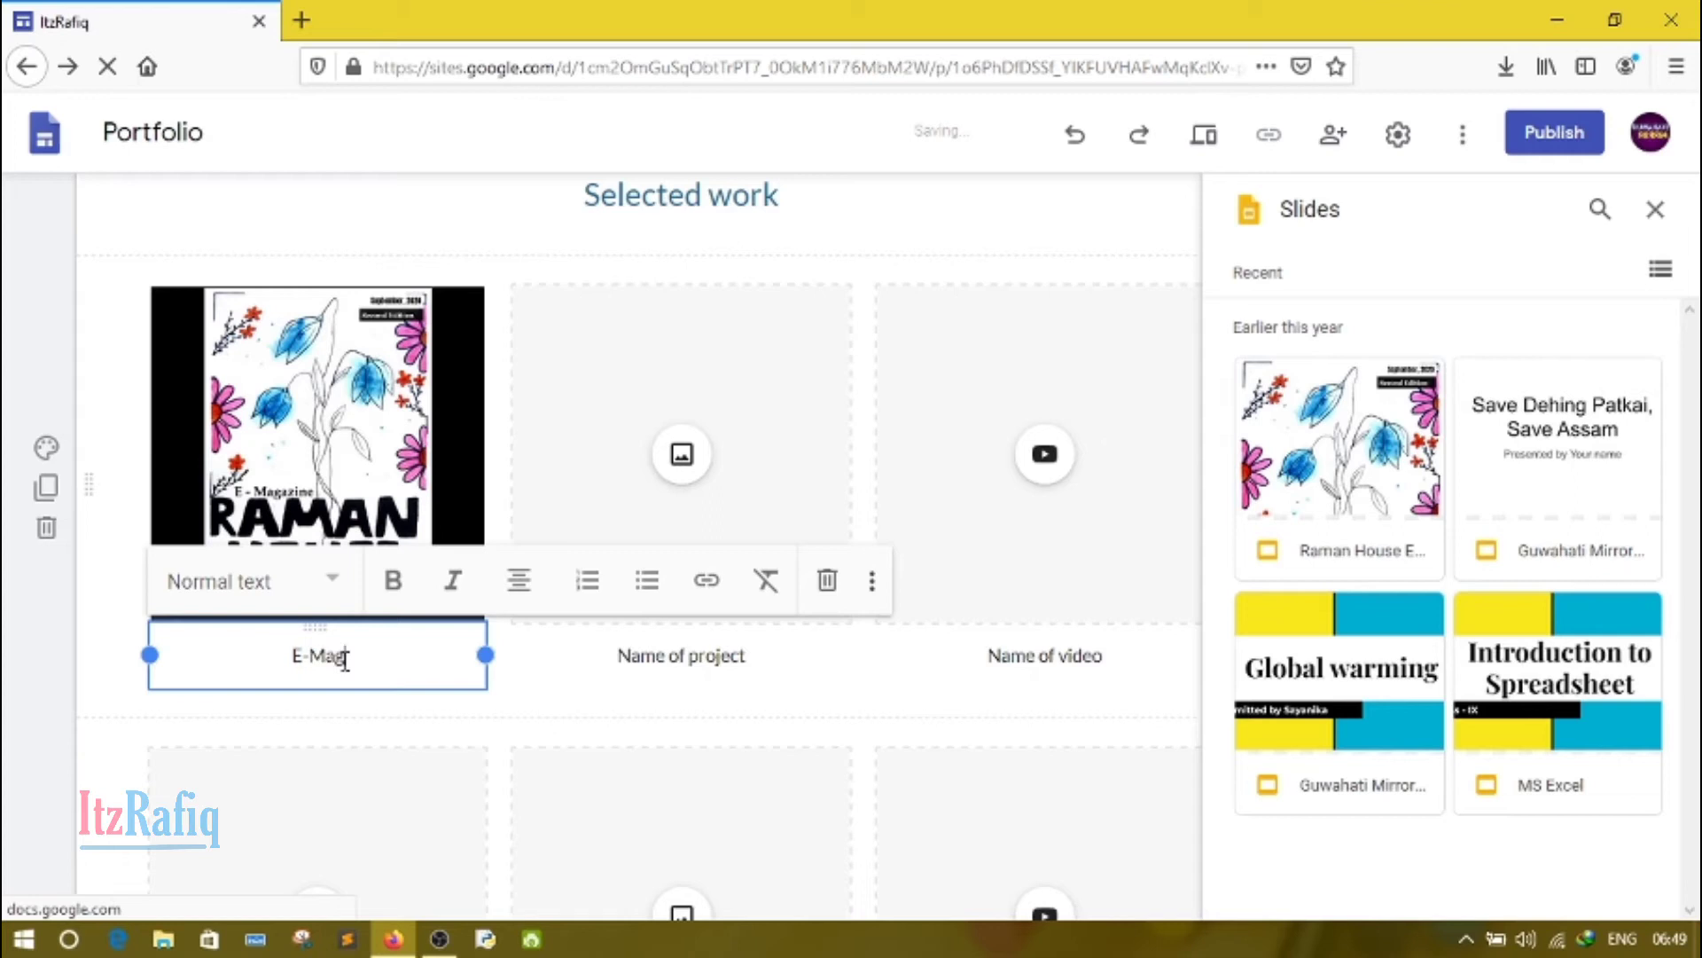
text(azine)
Step: Open the file picker for uploading an image into the project placeholder under Selected work
click(690, 657)
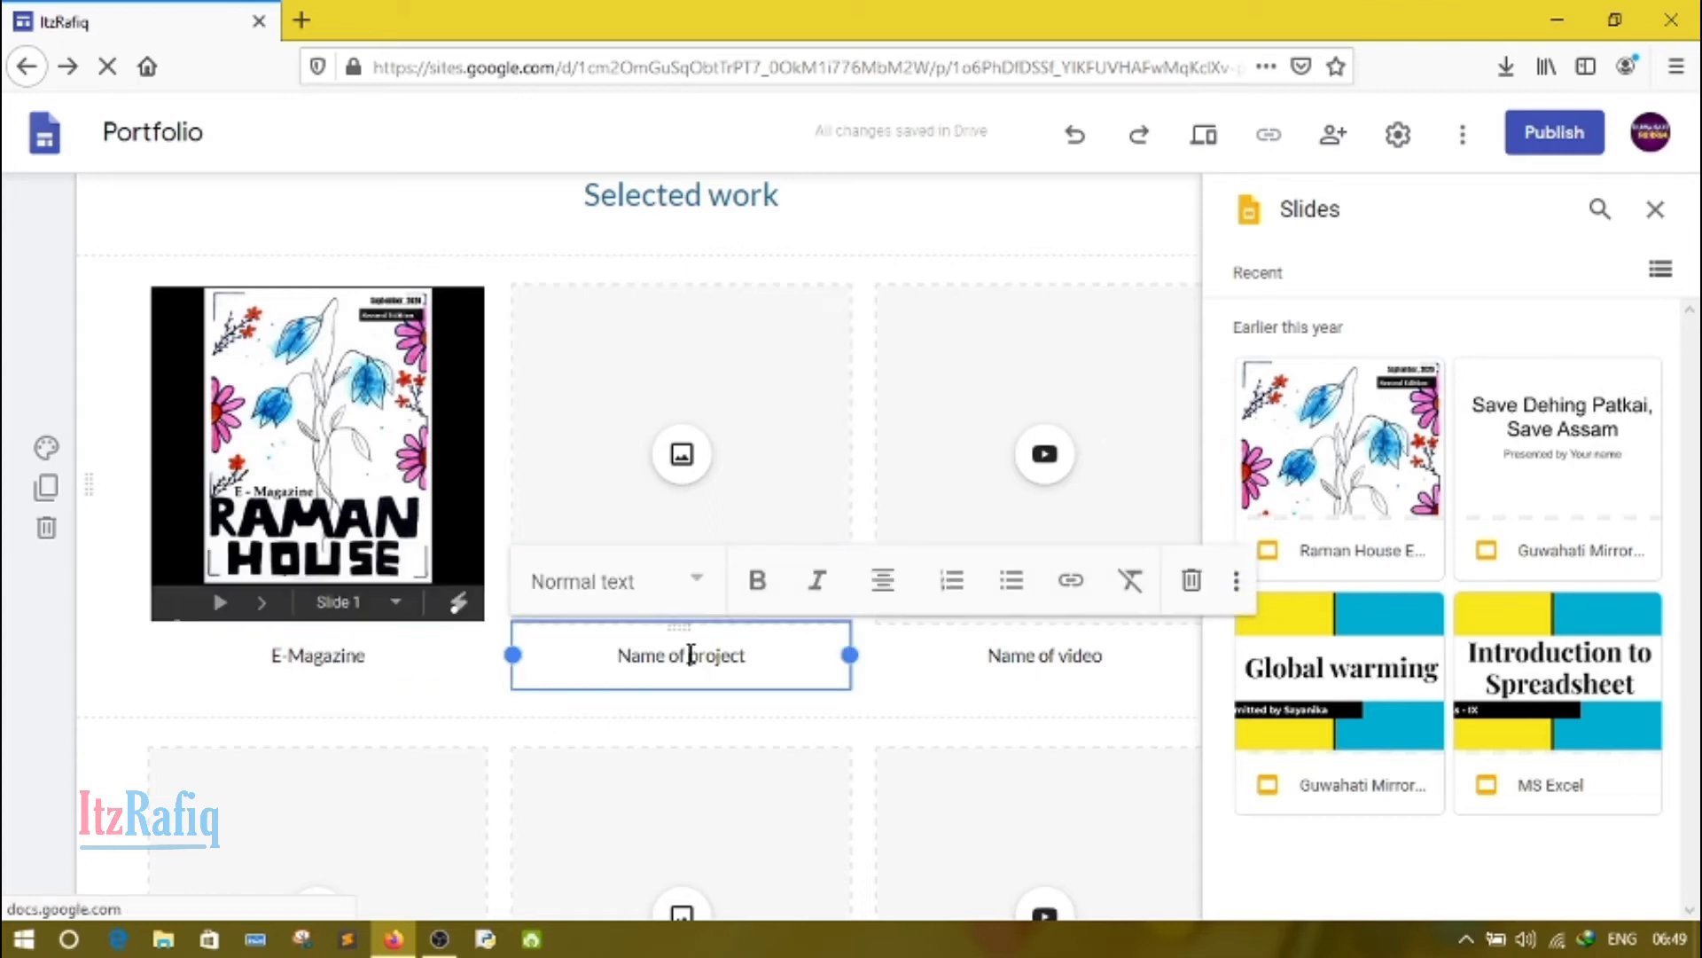
click(683, 462)
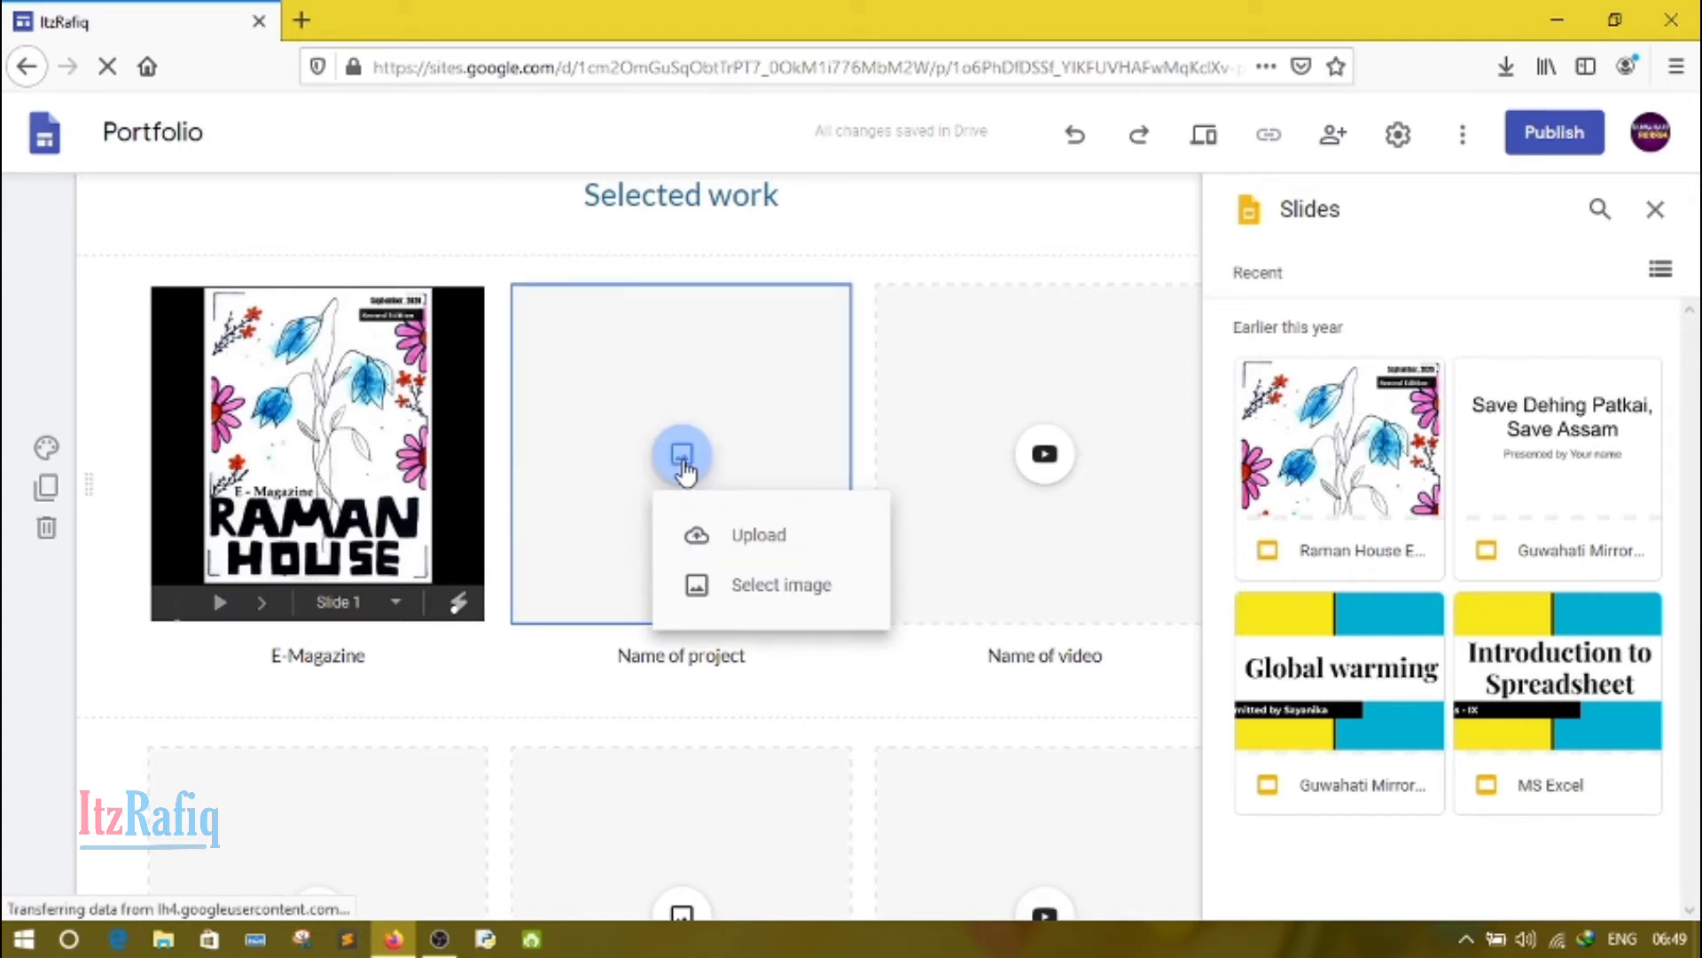
click(776, 546)
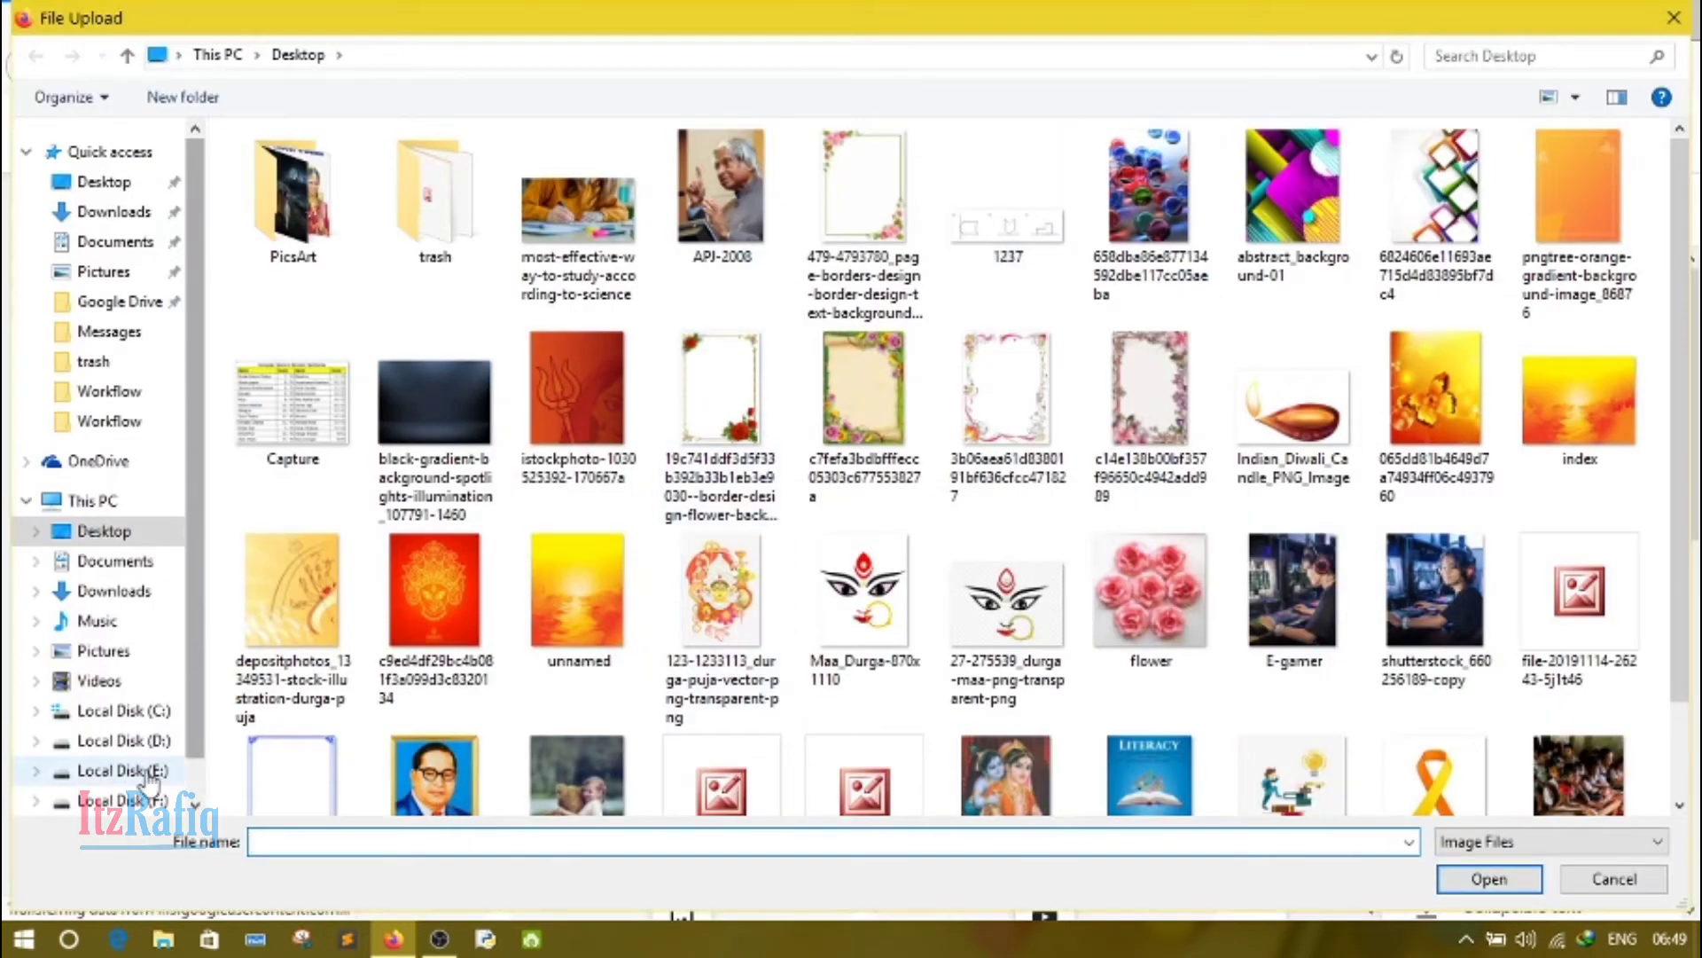
Step: Look through the folders on Local Disk (E:) and Local Disk (F:), including cpp, my and exam, for a project image
click(147, 777)
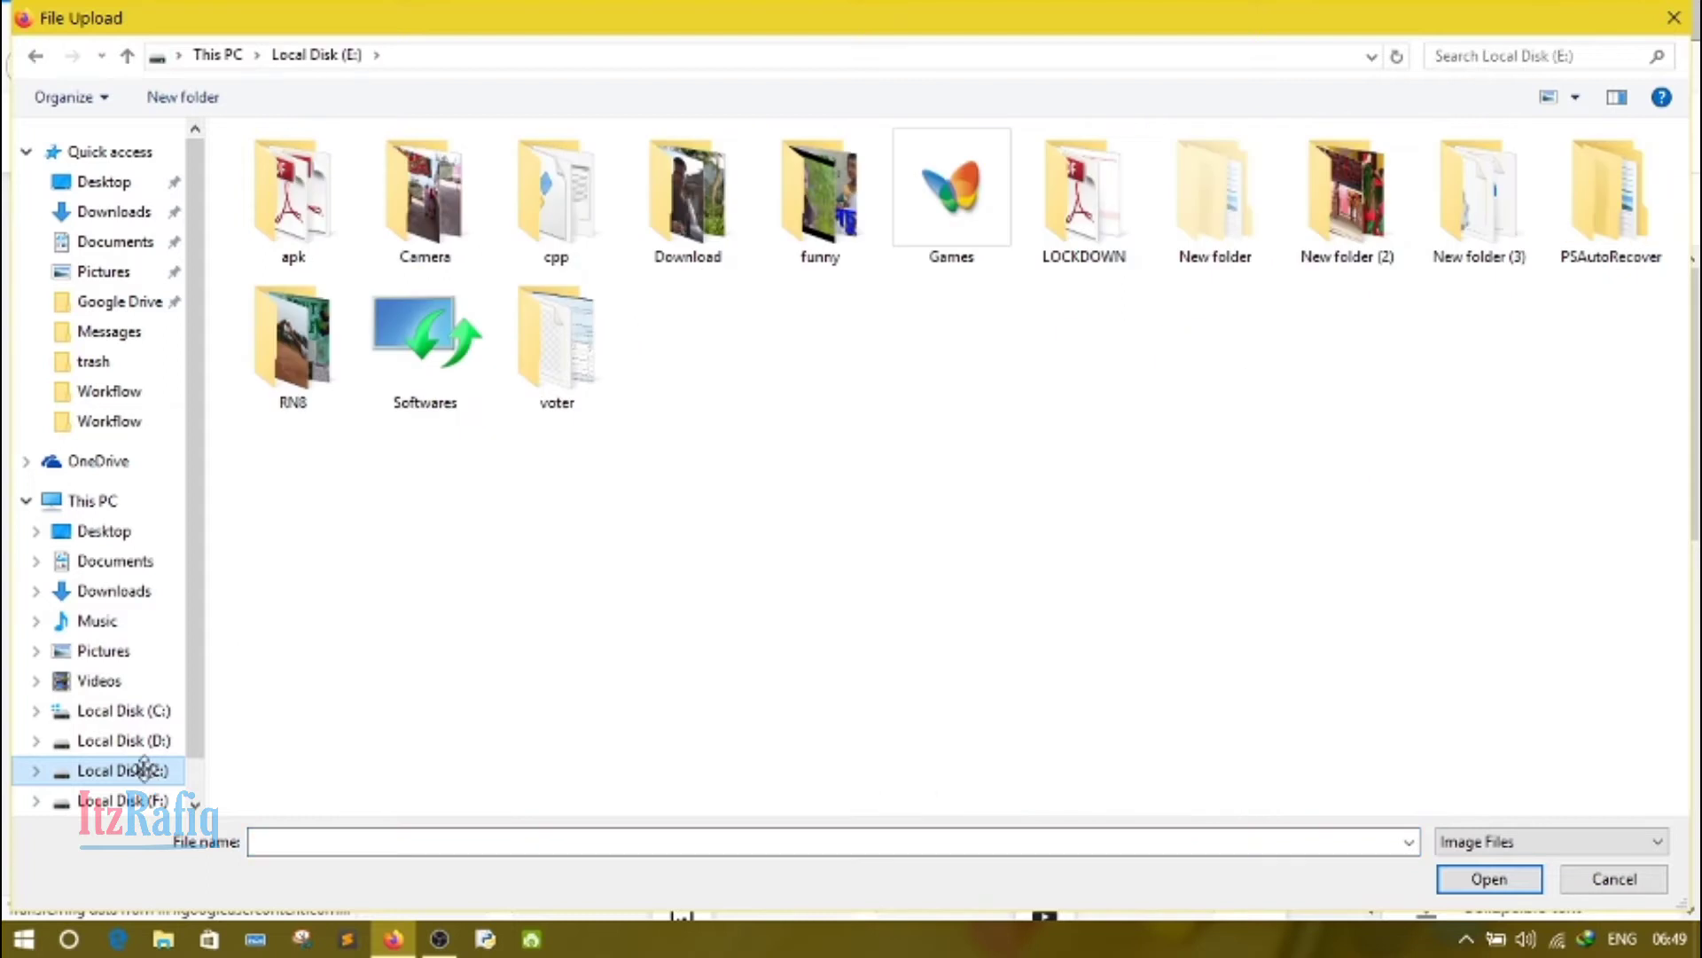
double_click(572, 197)
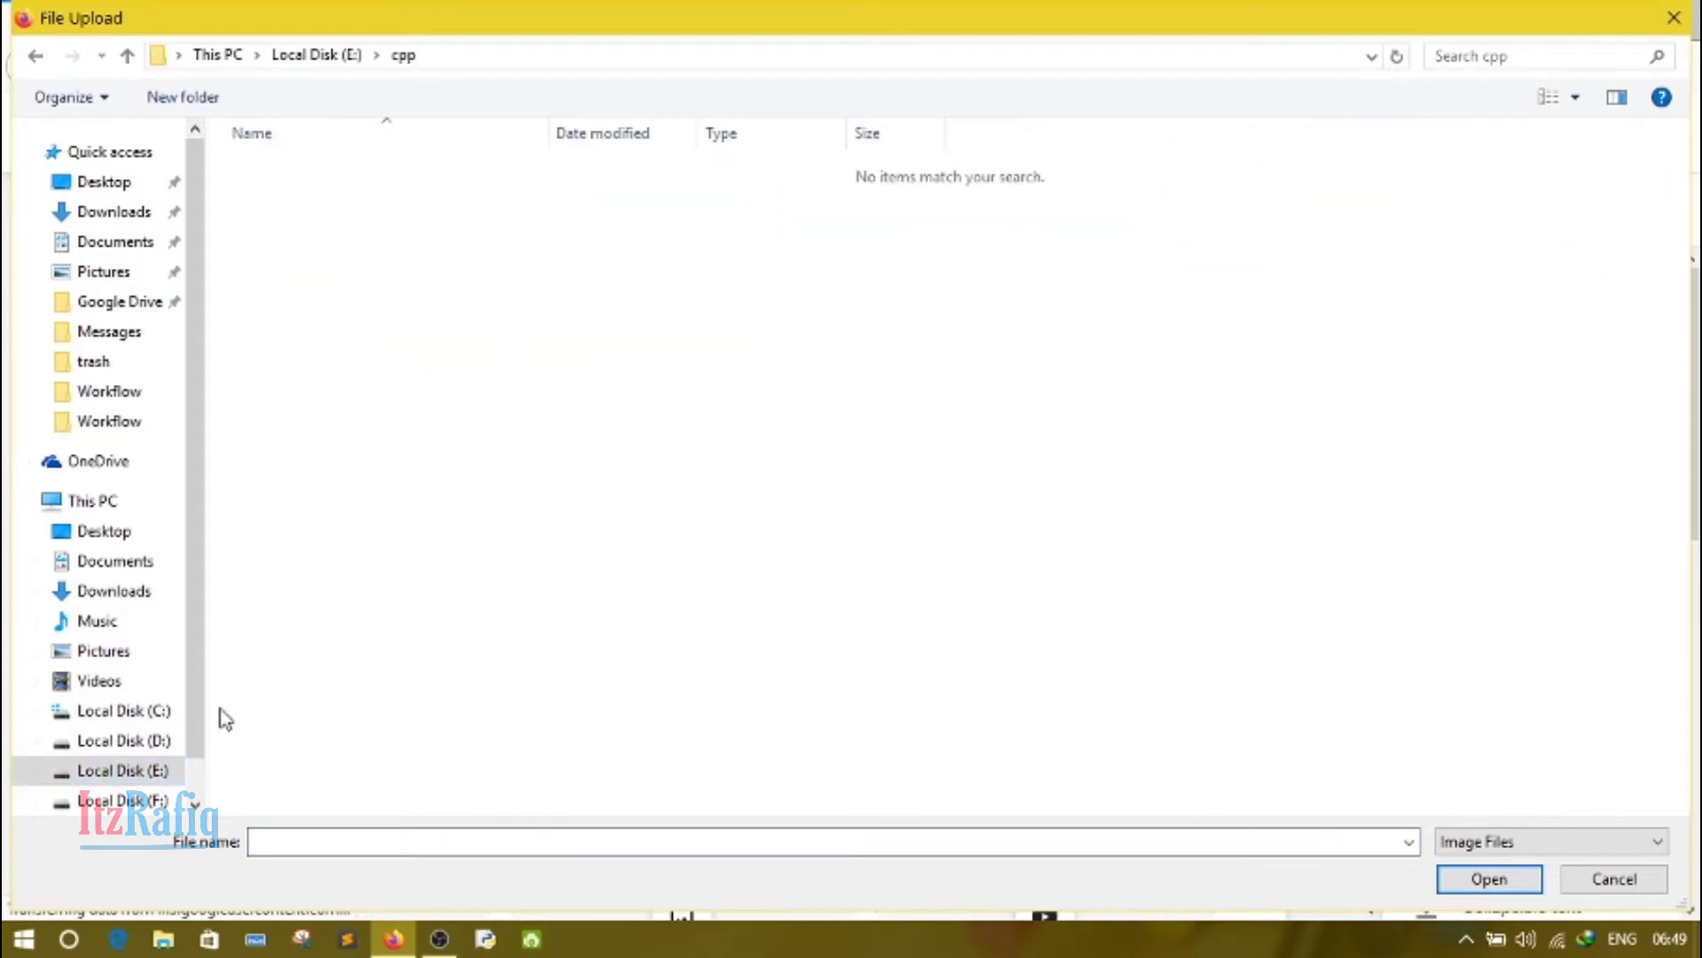
click(151, 803)
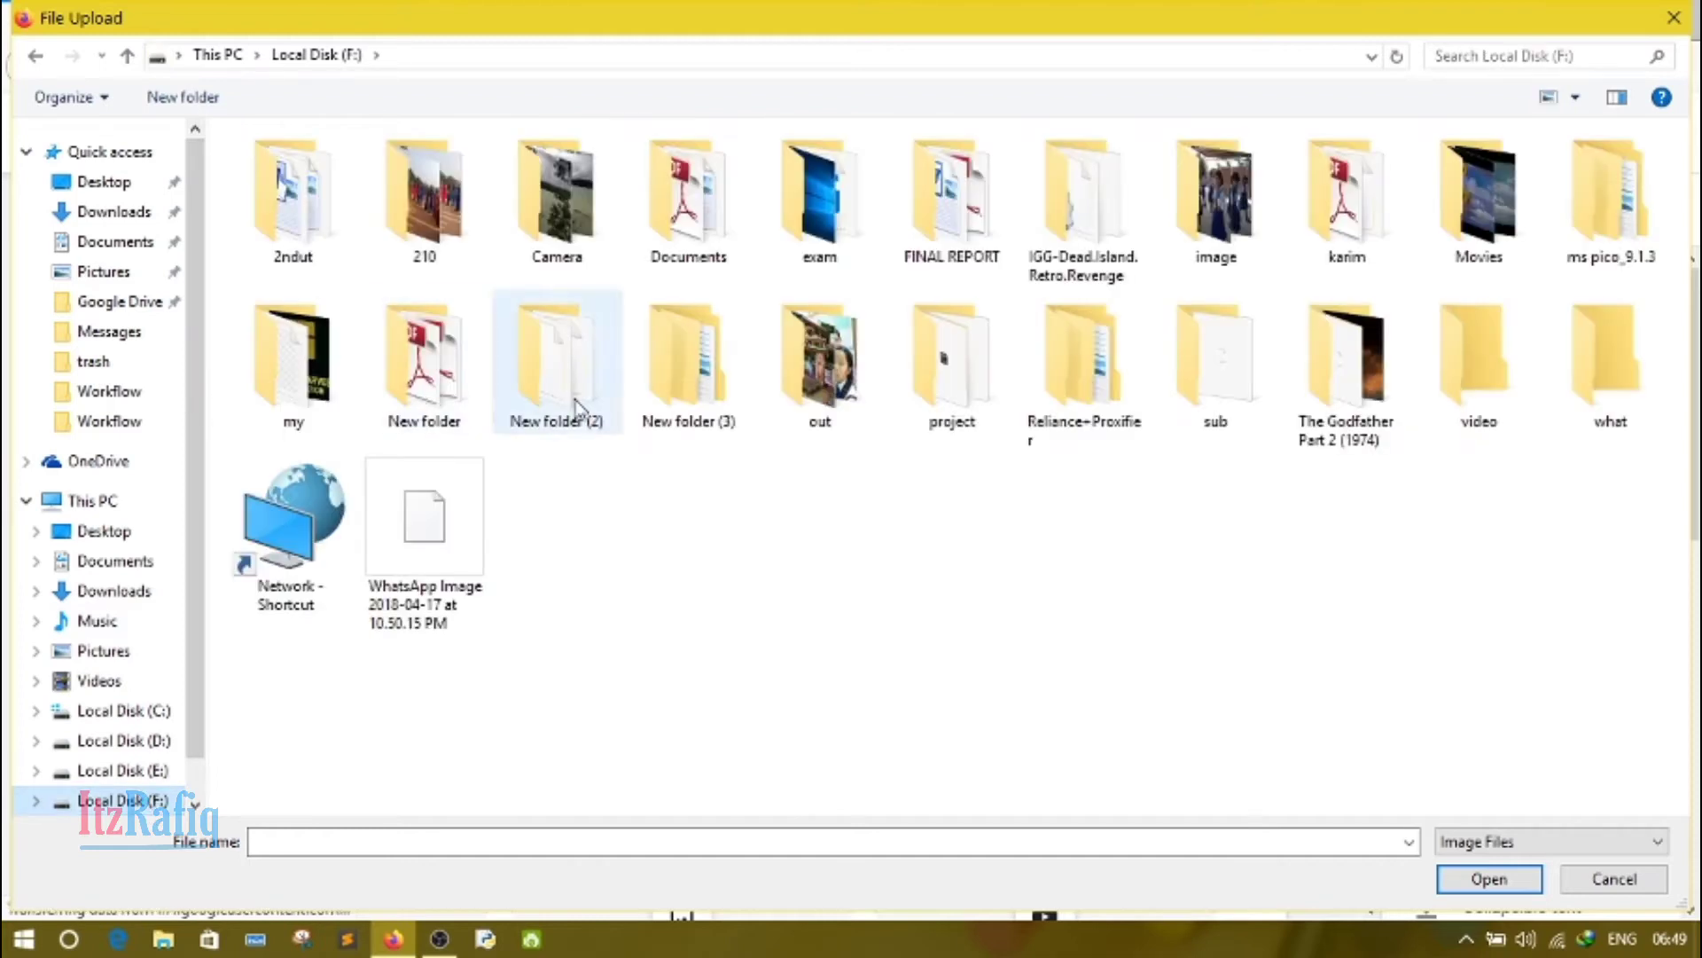
click(319, 357)
double_click(319, 357)
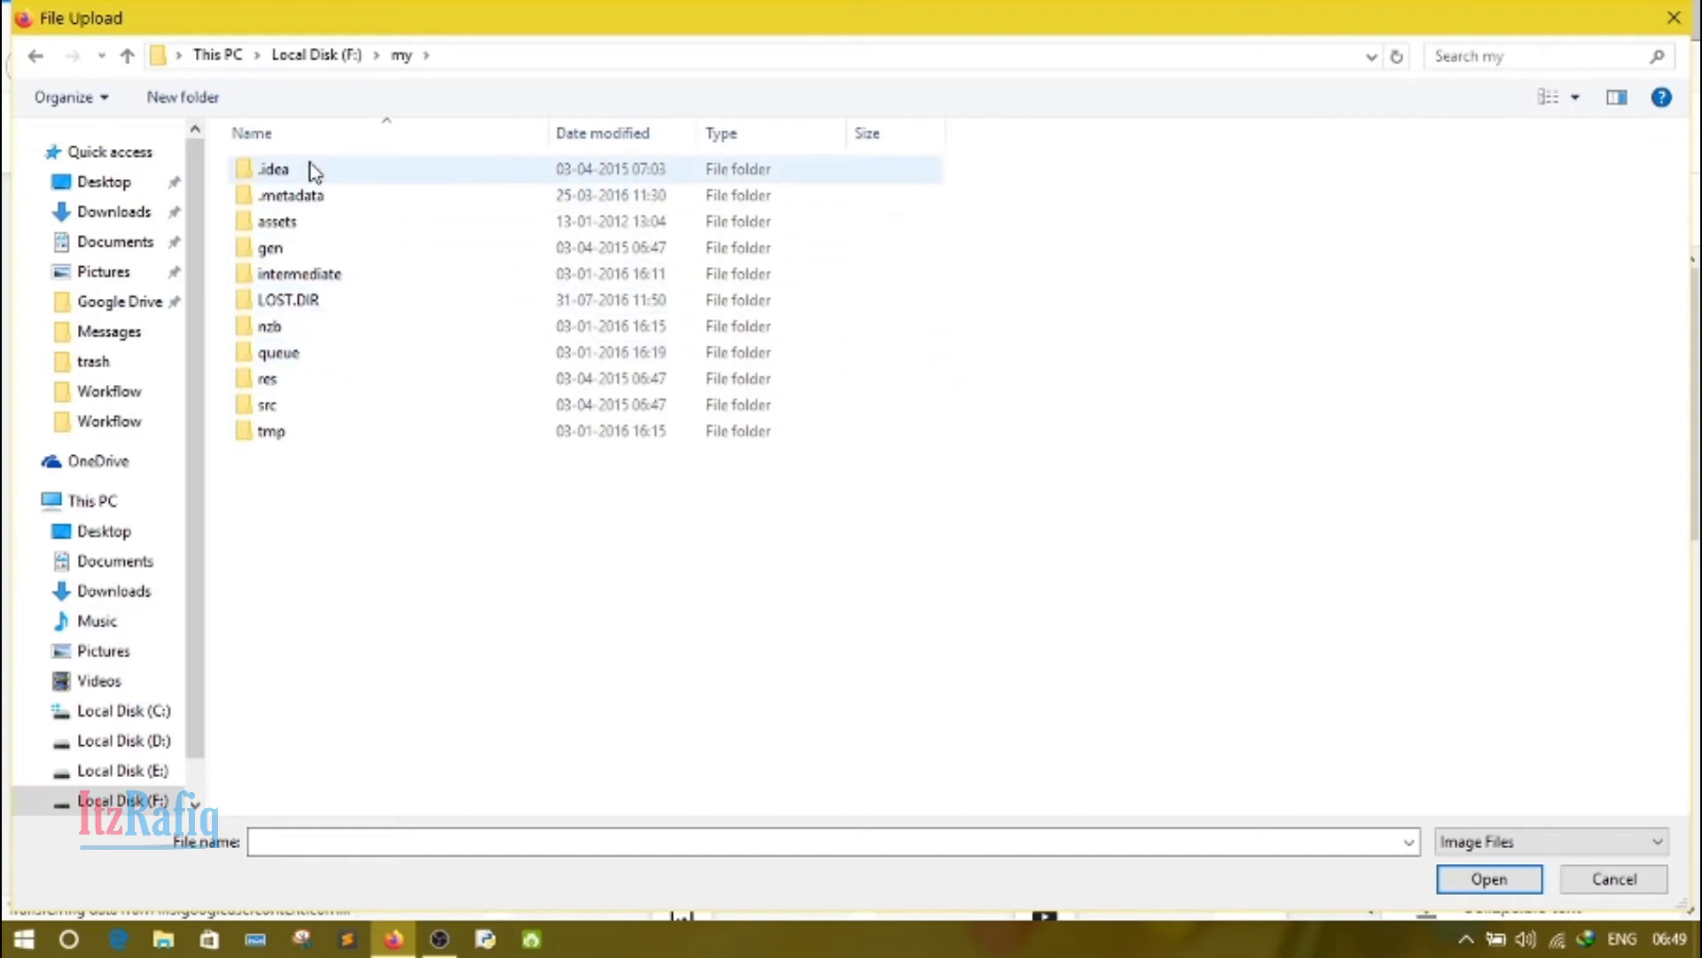
click(309, 54)
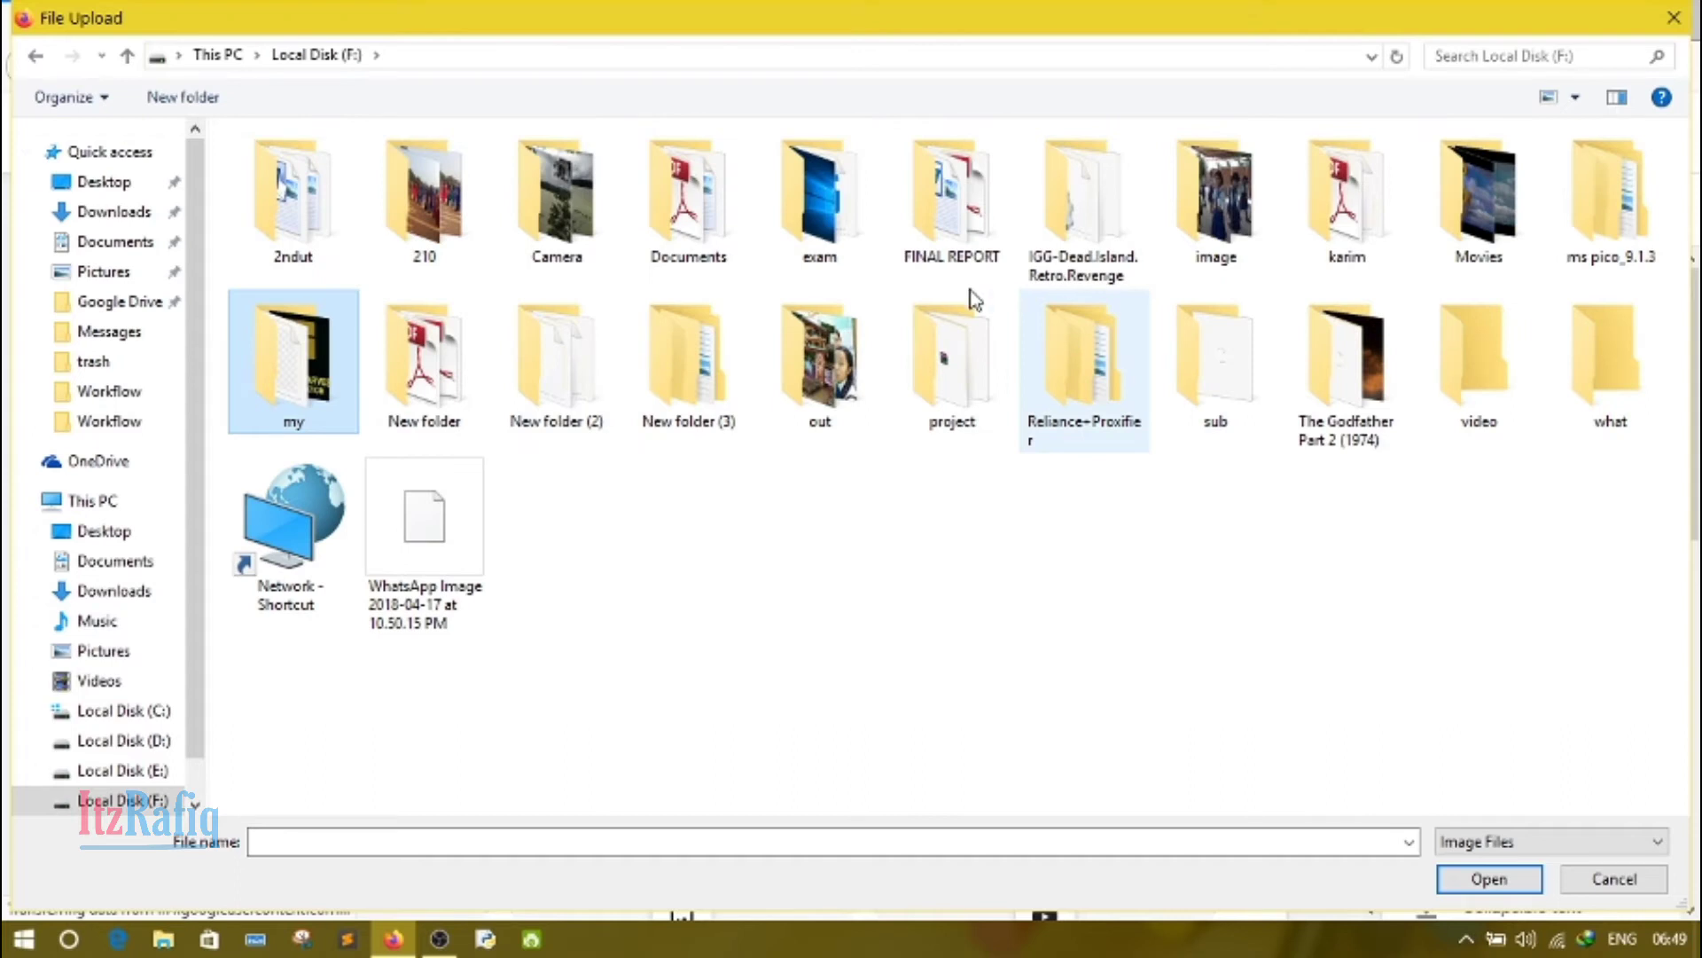
click(832, 206)
double_click(832, 206)
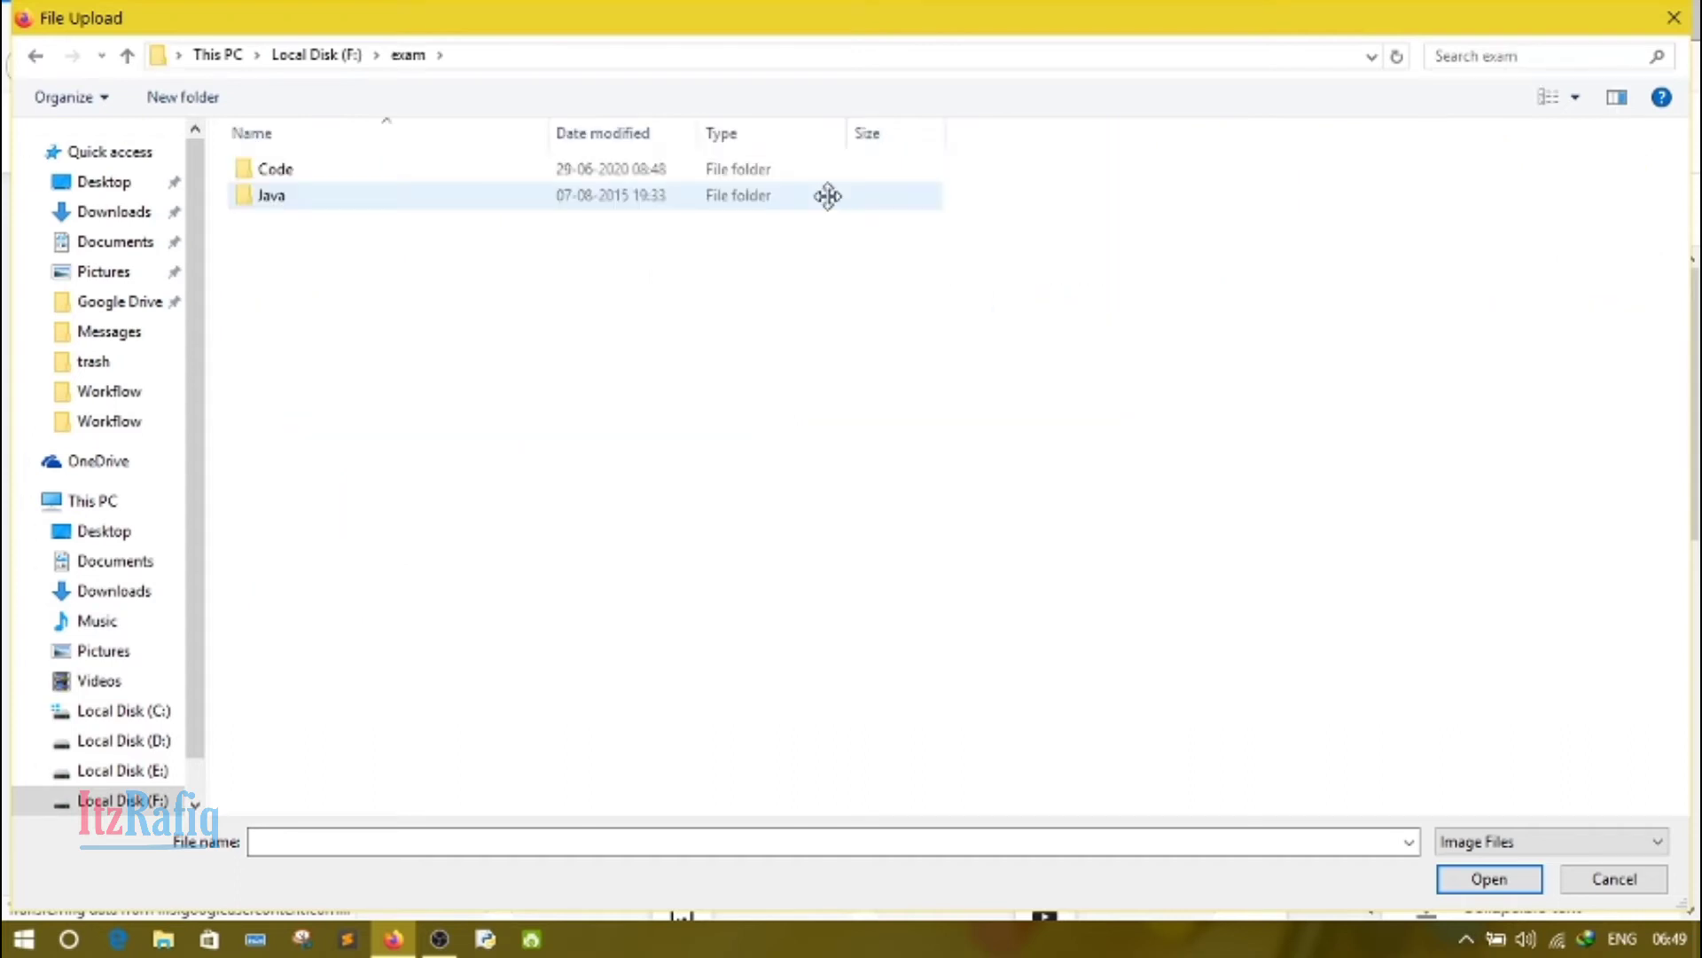
double_click(471, 205)
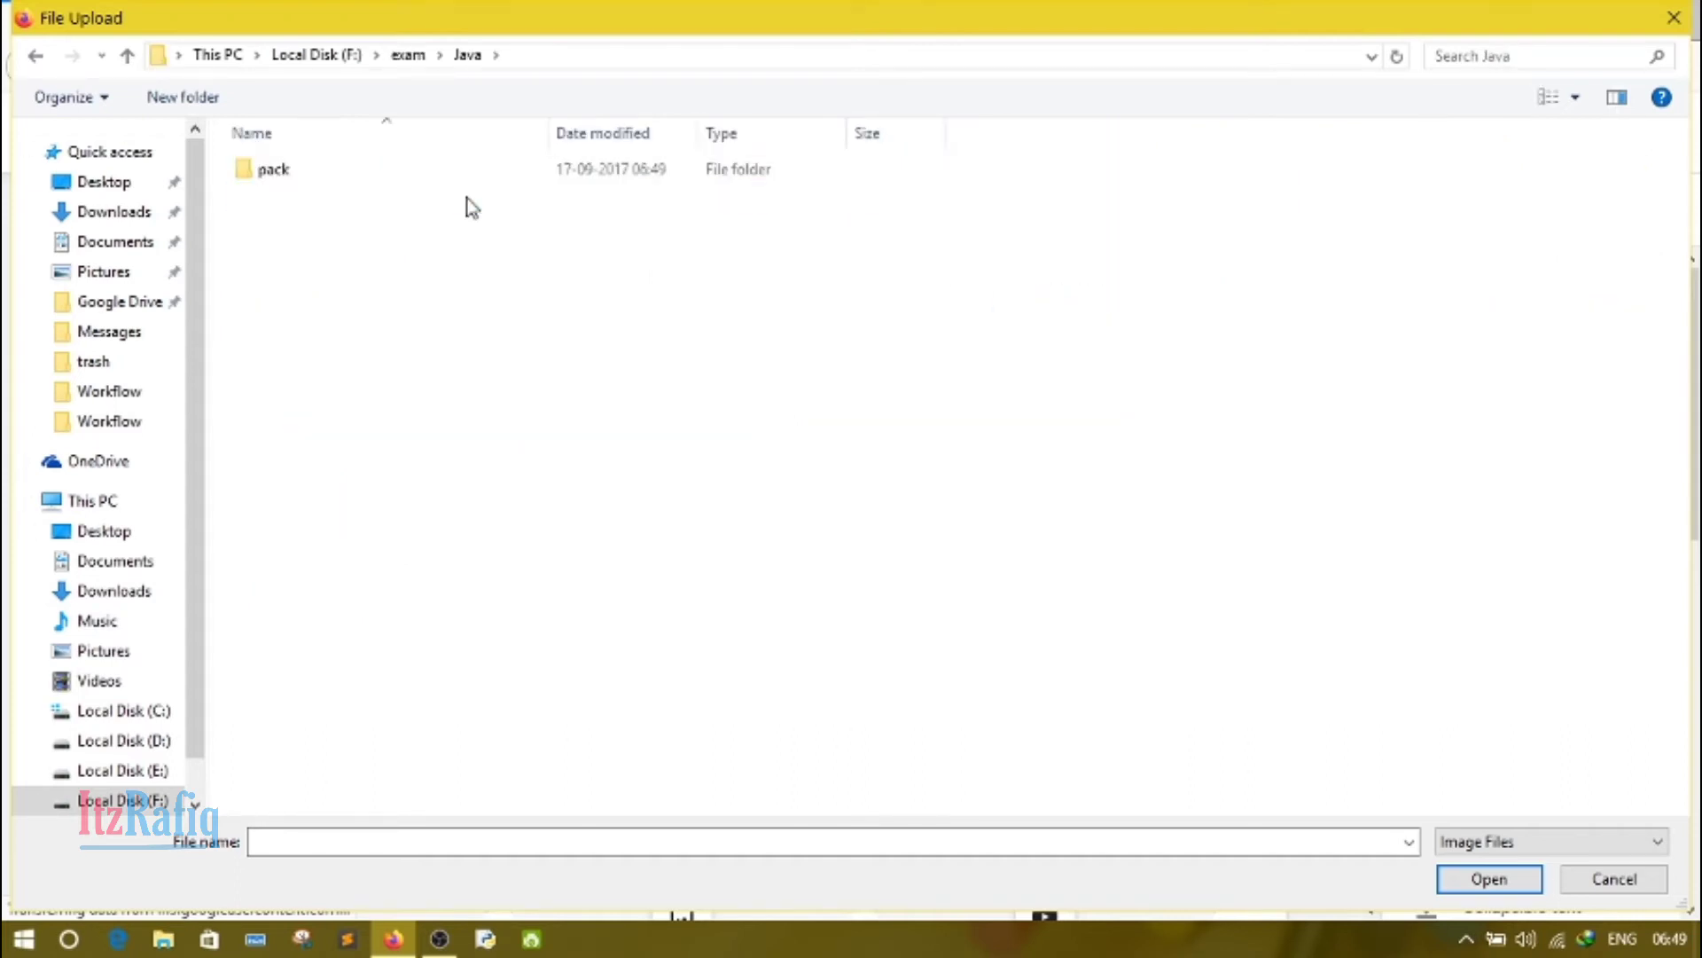
Step: Upload the image "PicsArt_09-20-08.51.56" from the PicsArt folder on the Desktop into the project placeholder
click(122, 186)
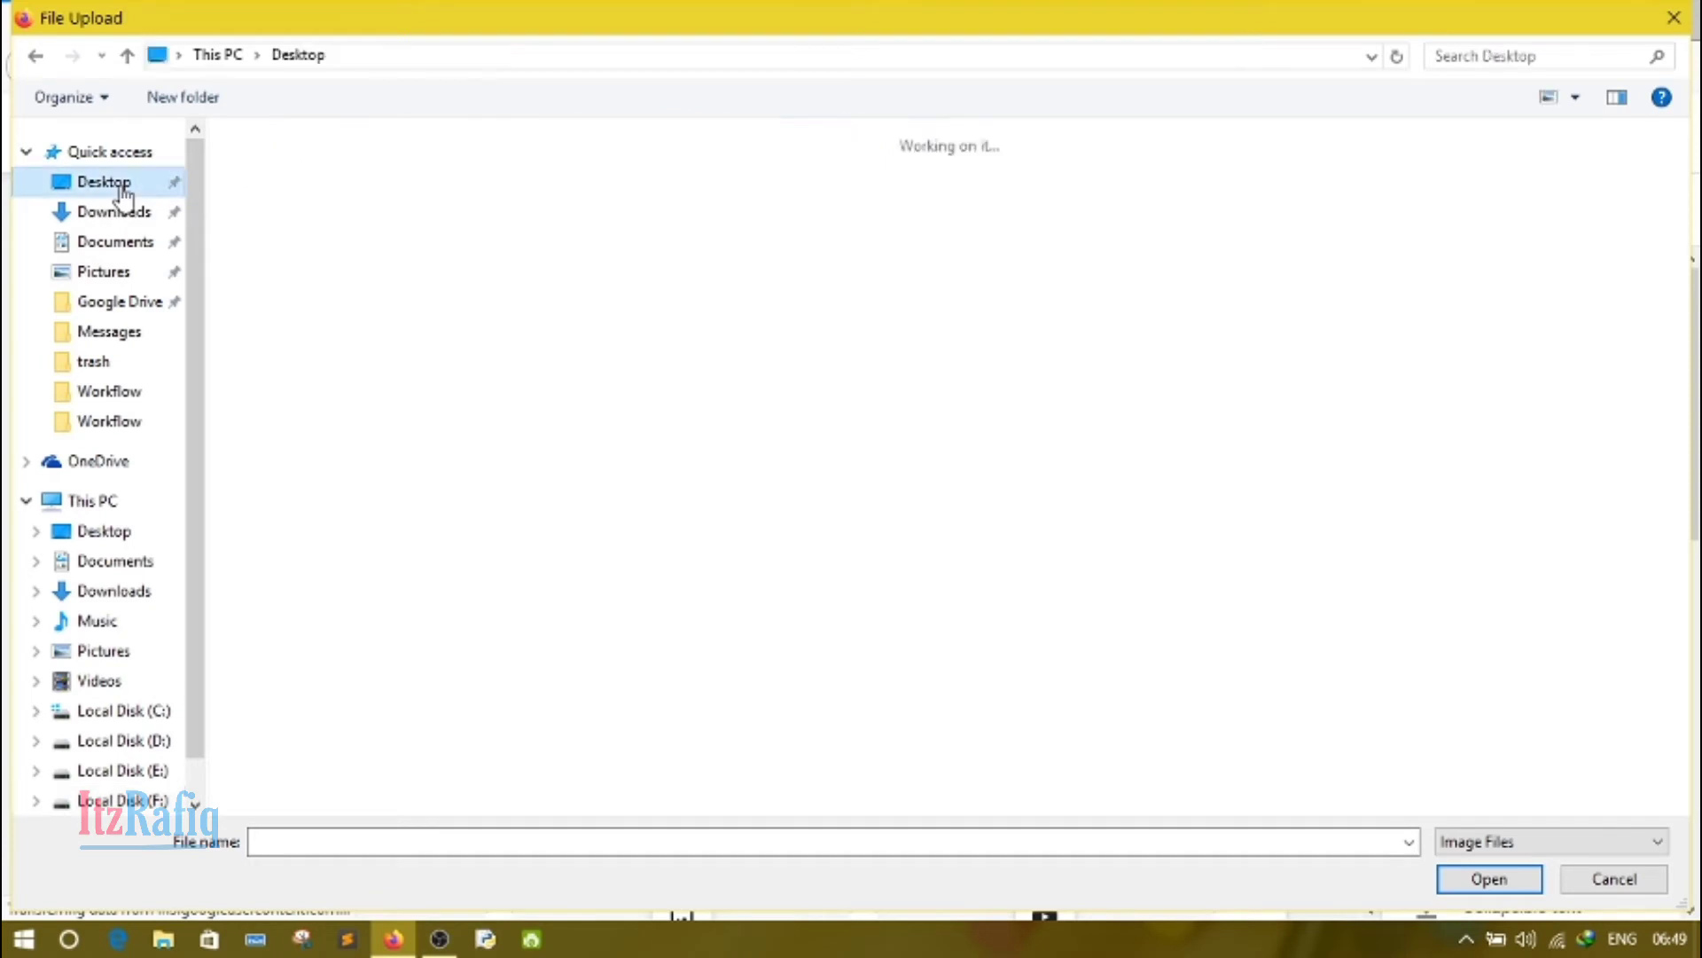
double_click(305, 220)
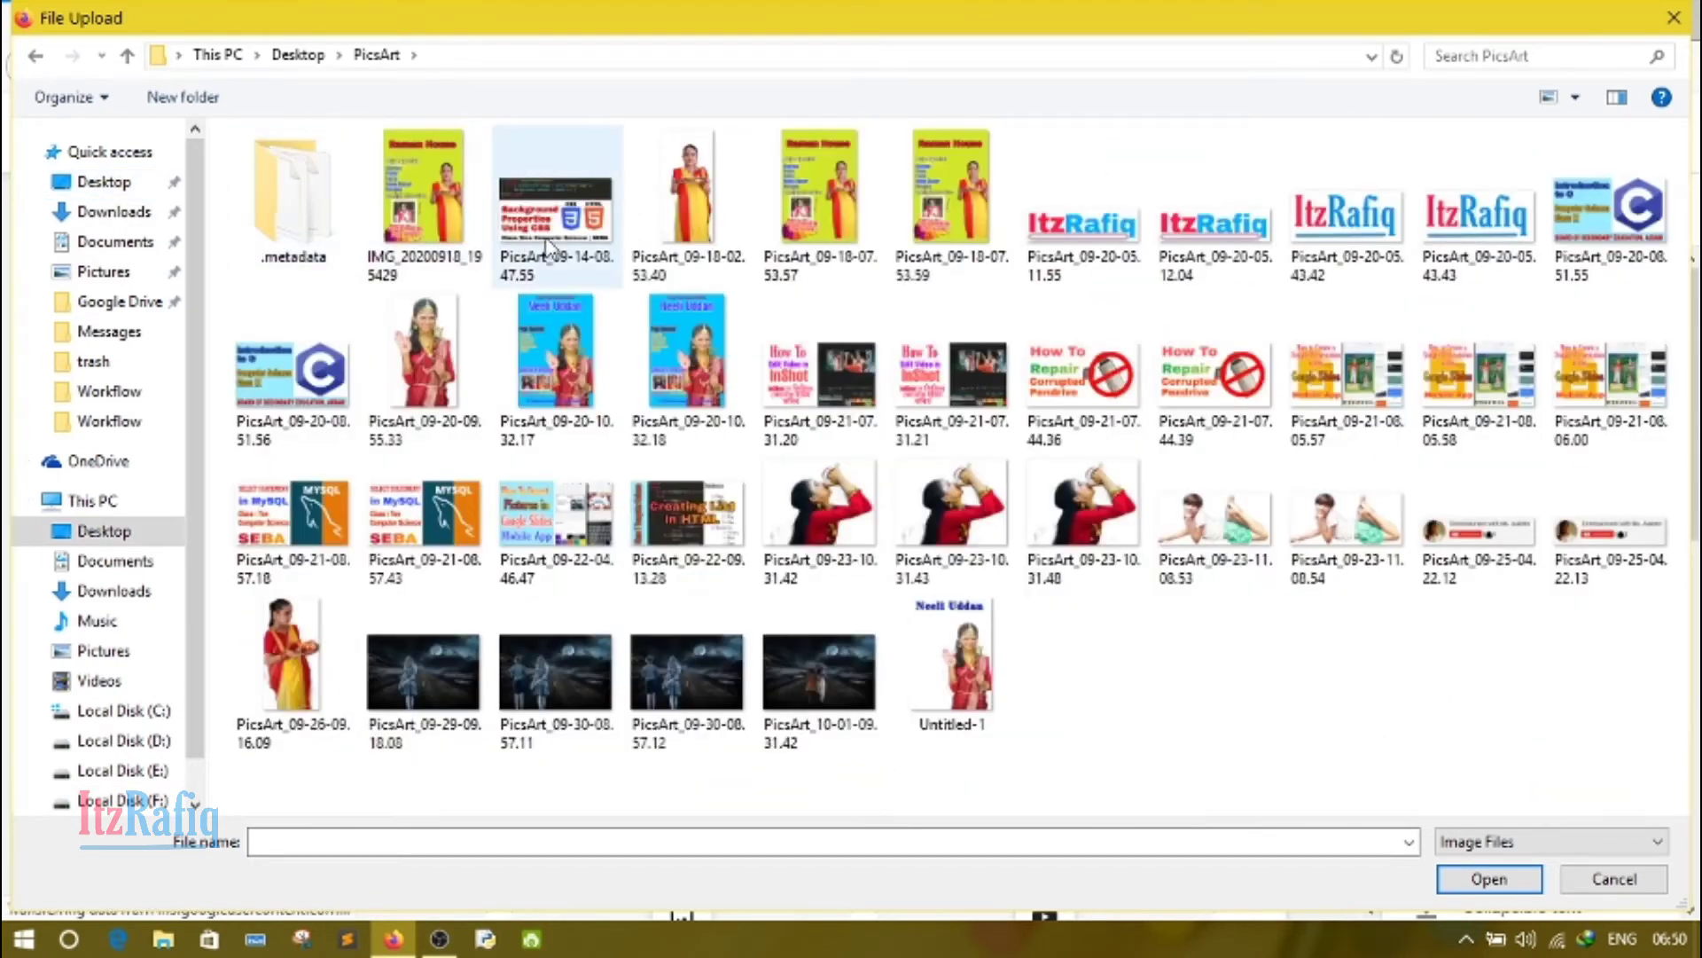
double_click(299, 409)
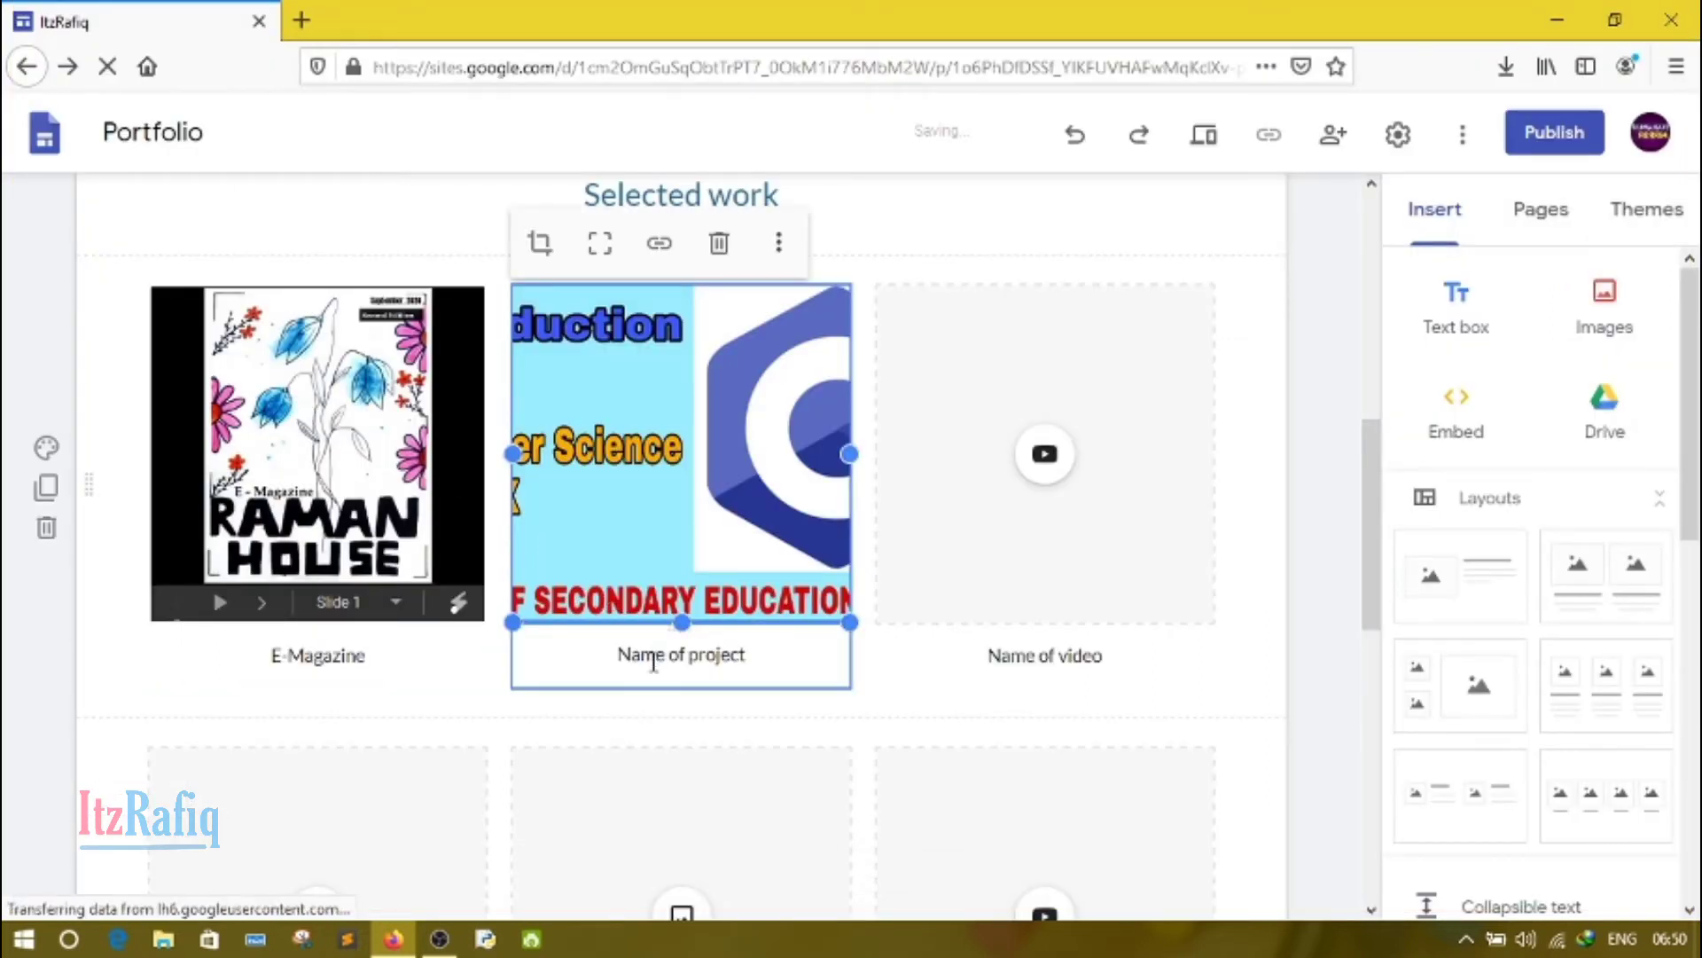
Step: Replace the "Name of project" caption under the uploaded image with "A simple App"
click(653, 663)
key(ctrl+a)
key(BackSpace)
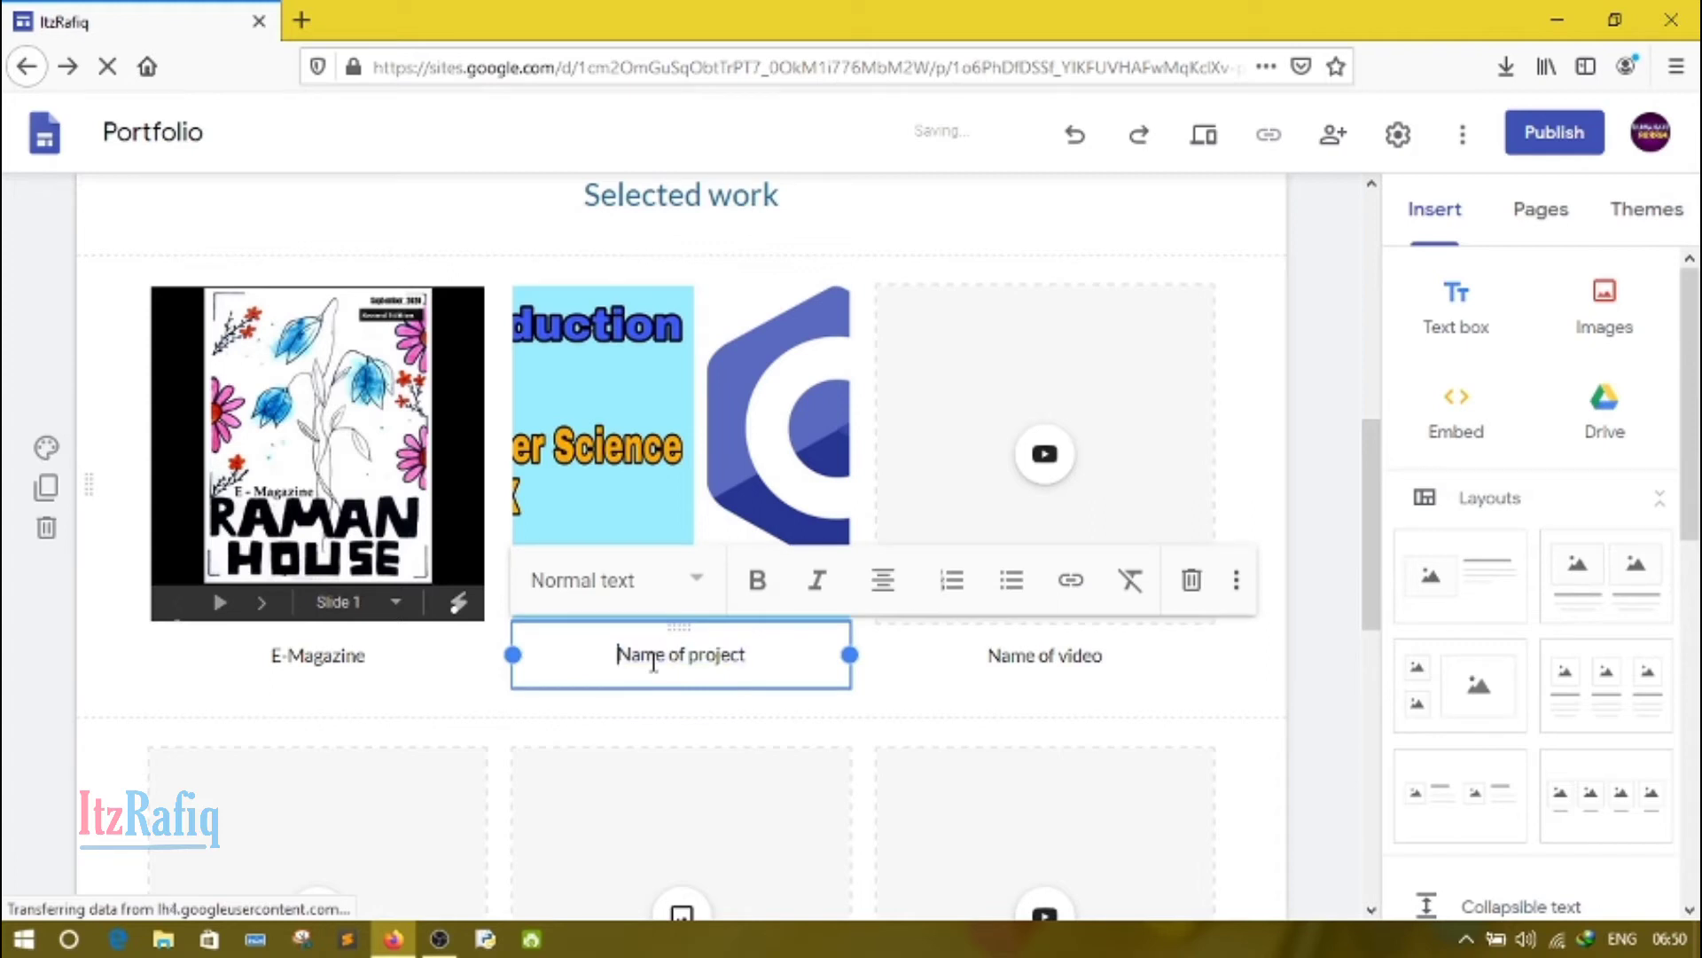
key(Delete)
key(Delete)
key(Delete)
key(Delete)
key(Delete)
key(Delete)
key(Delete)
key(Delete)
key(Delete)
key(Delete)
key(Delete)
key(Delete)
key(Delete)
key(Delete)
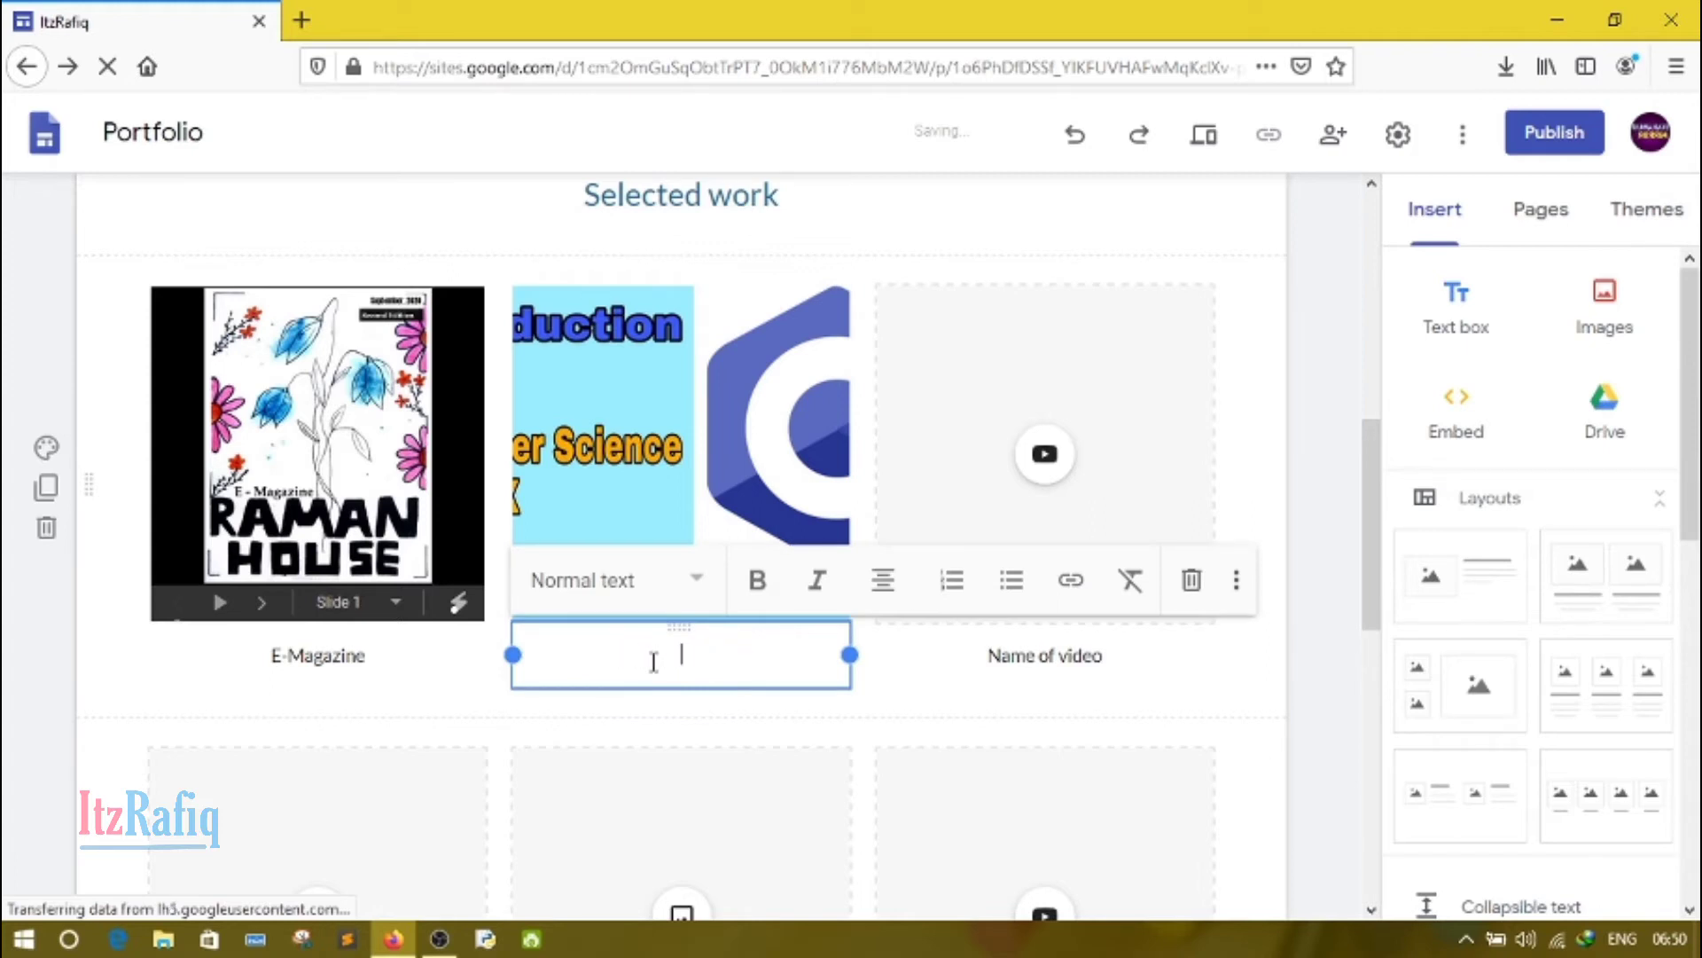
text(A simple App)
Step: Insert the uploaded YouTube video "excel" into the first video placeholder under Selected work
click(1117, 655)
triple_click(1092, 655)
key(BackSpace)
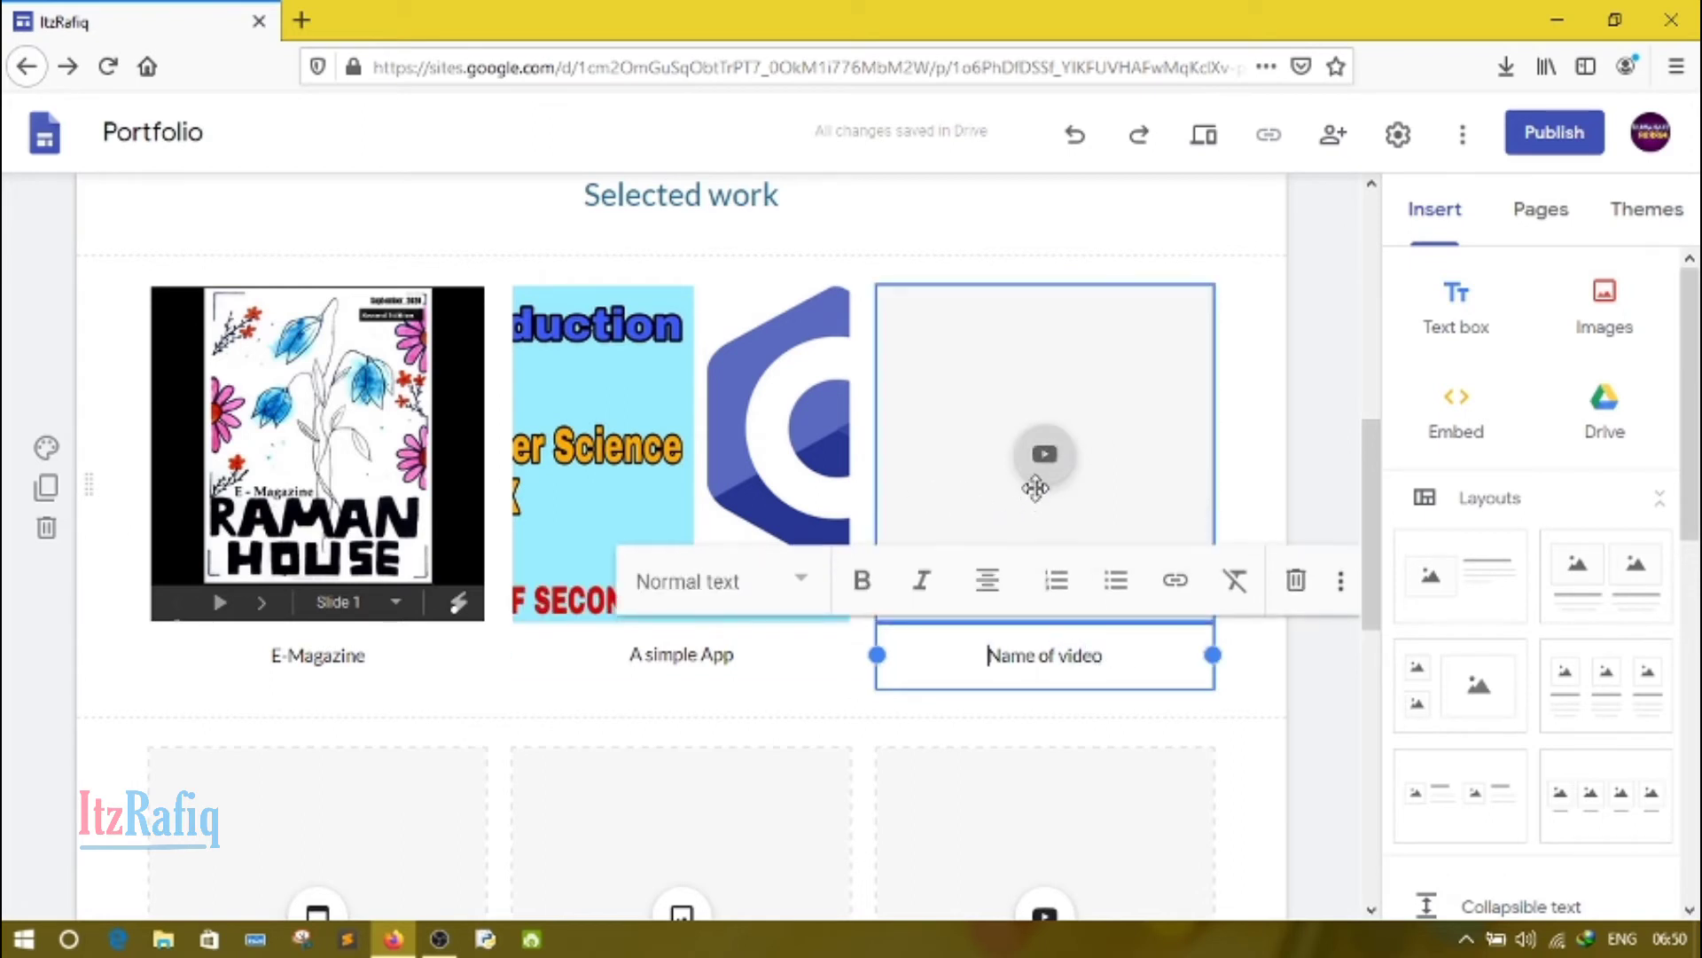
click(1044, 461)
click(1043, 459)
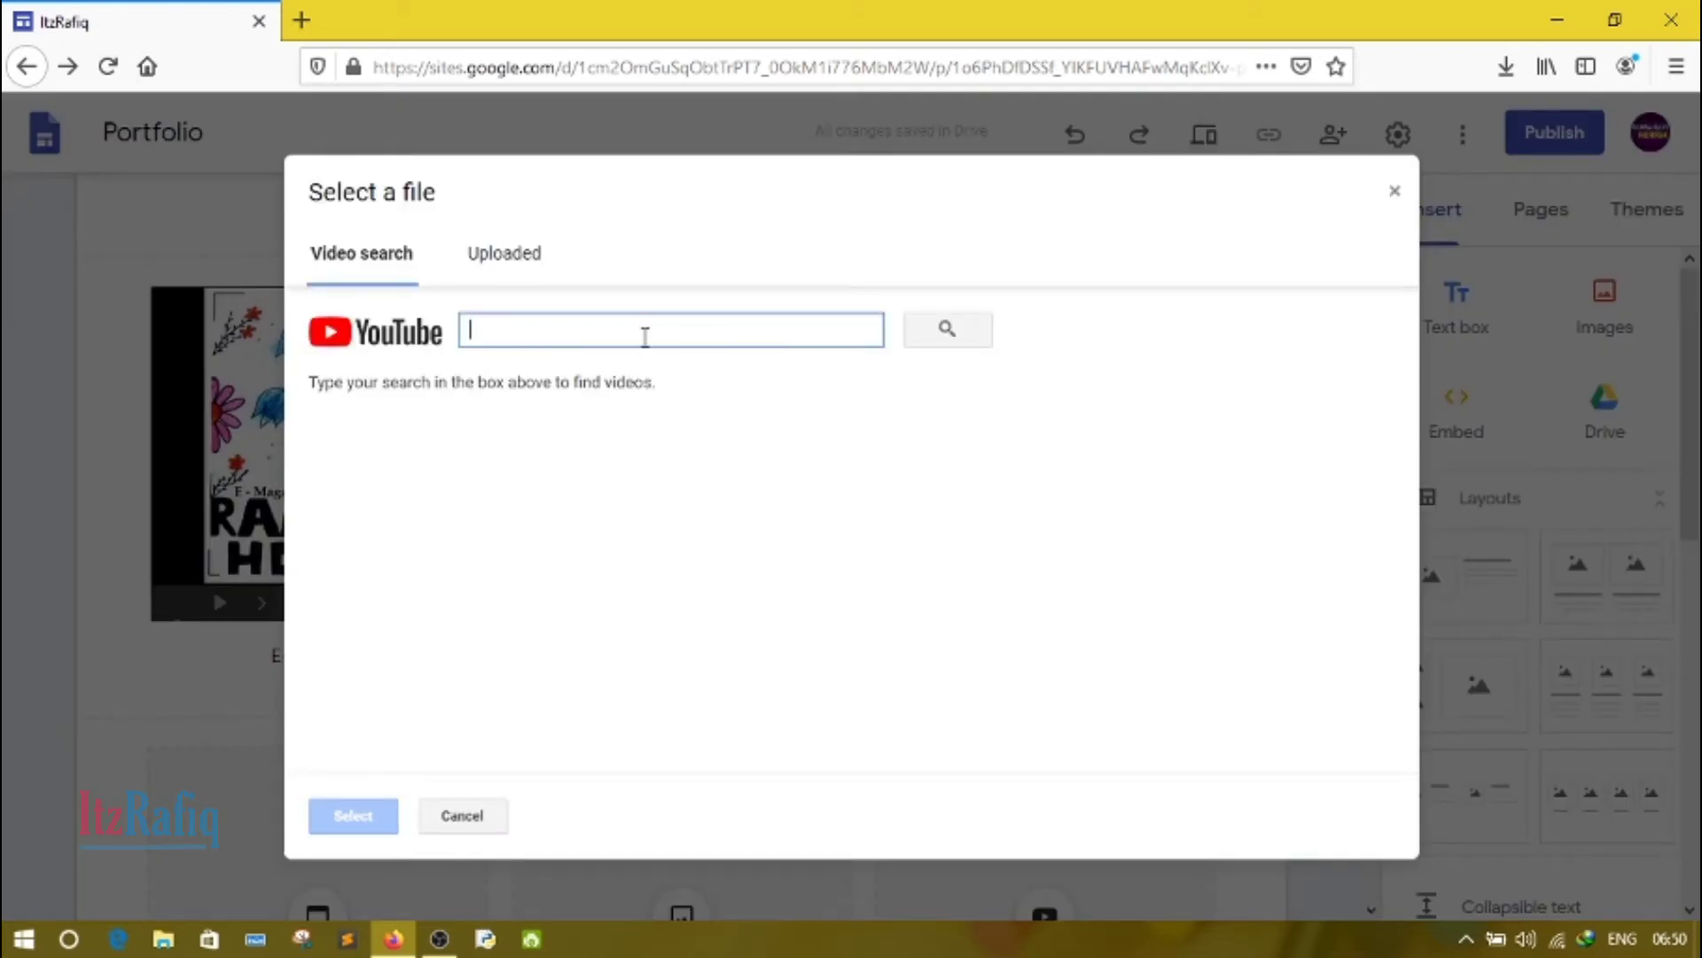
click(515, 259)
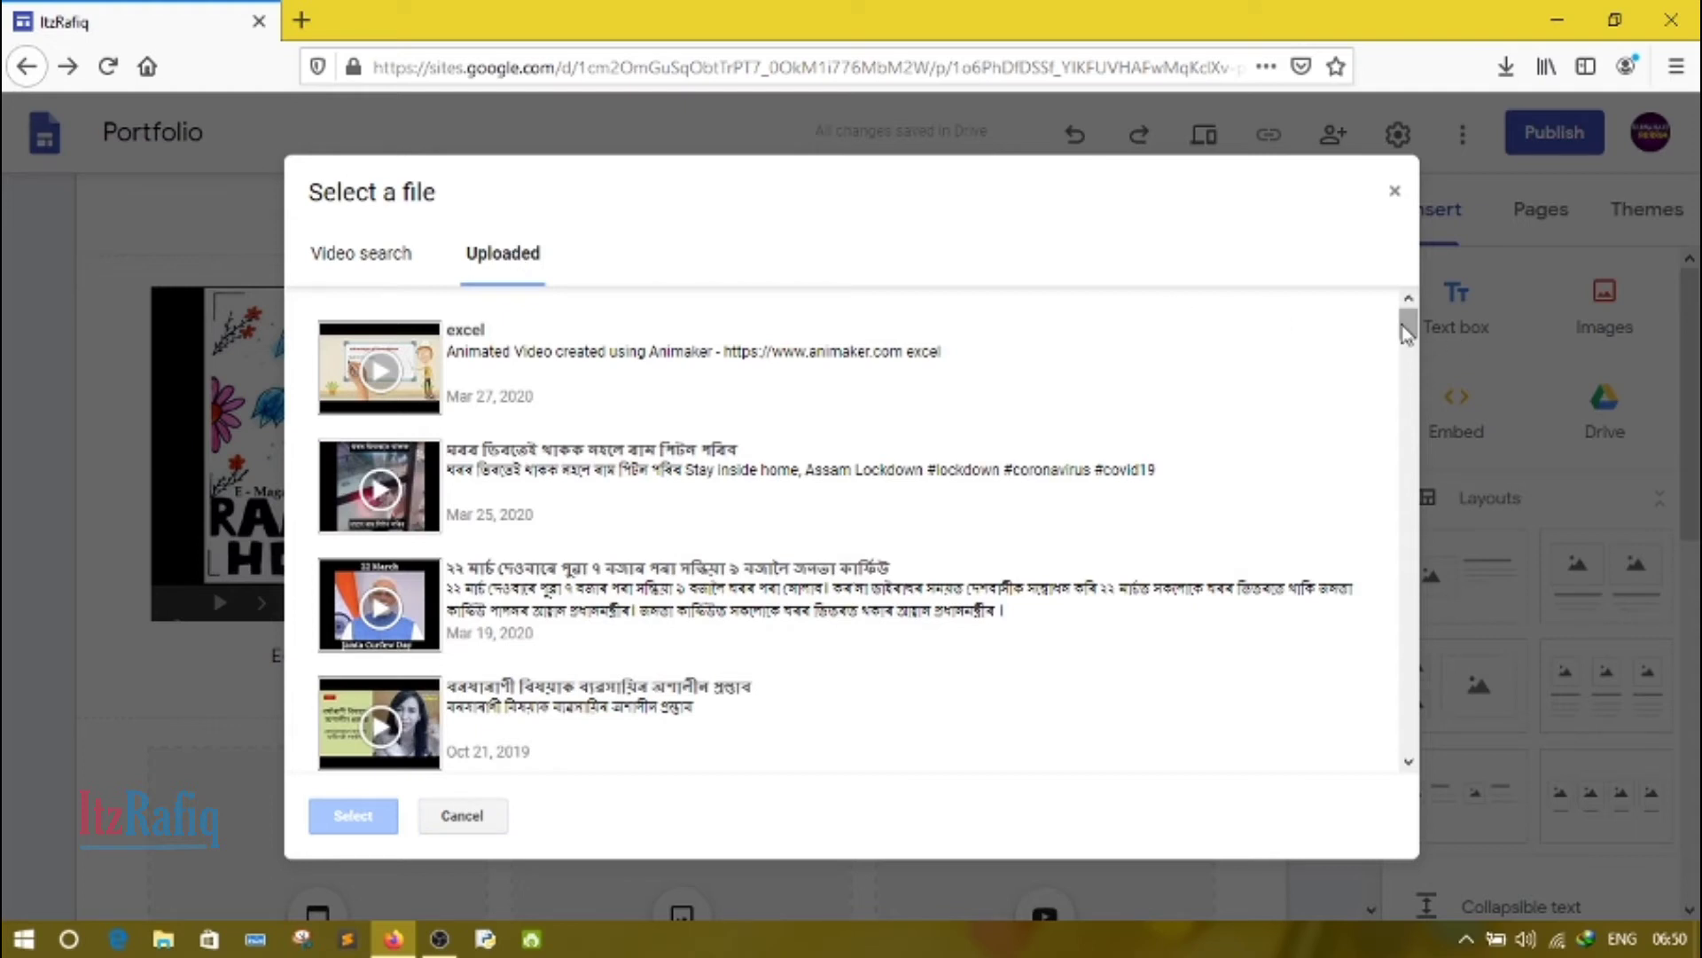
drag(1406, 333, 1389, 301)
double_click(535, 388)
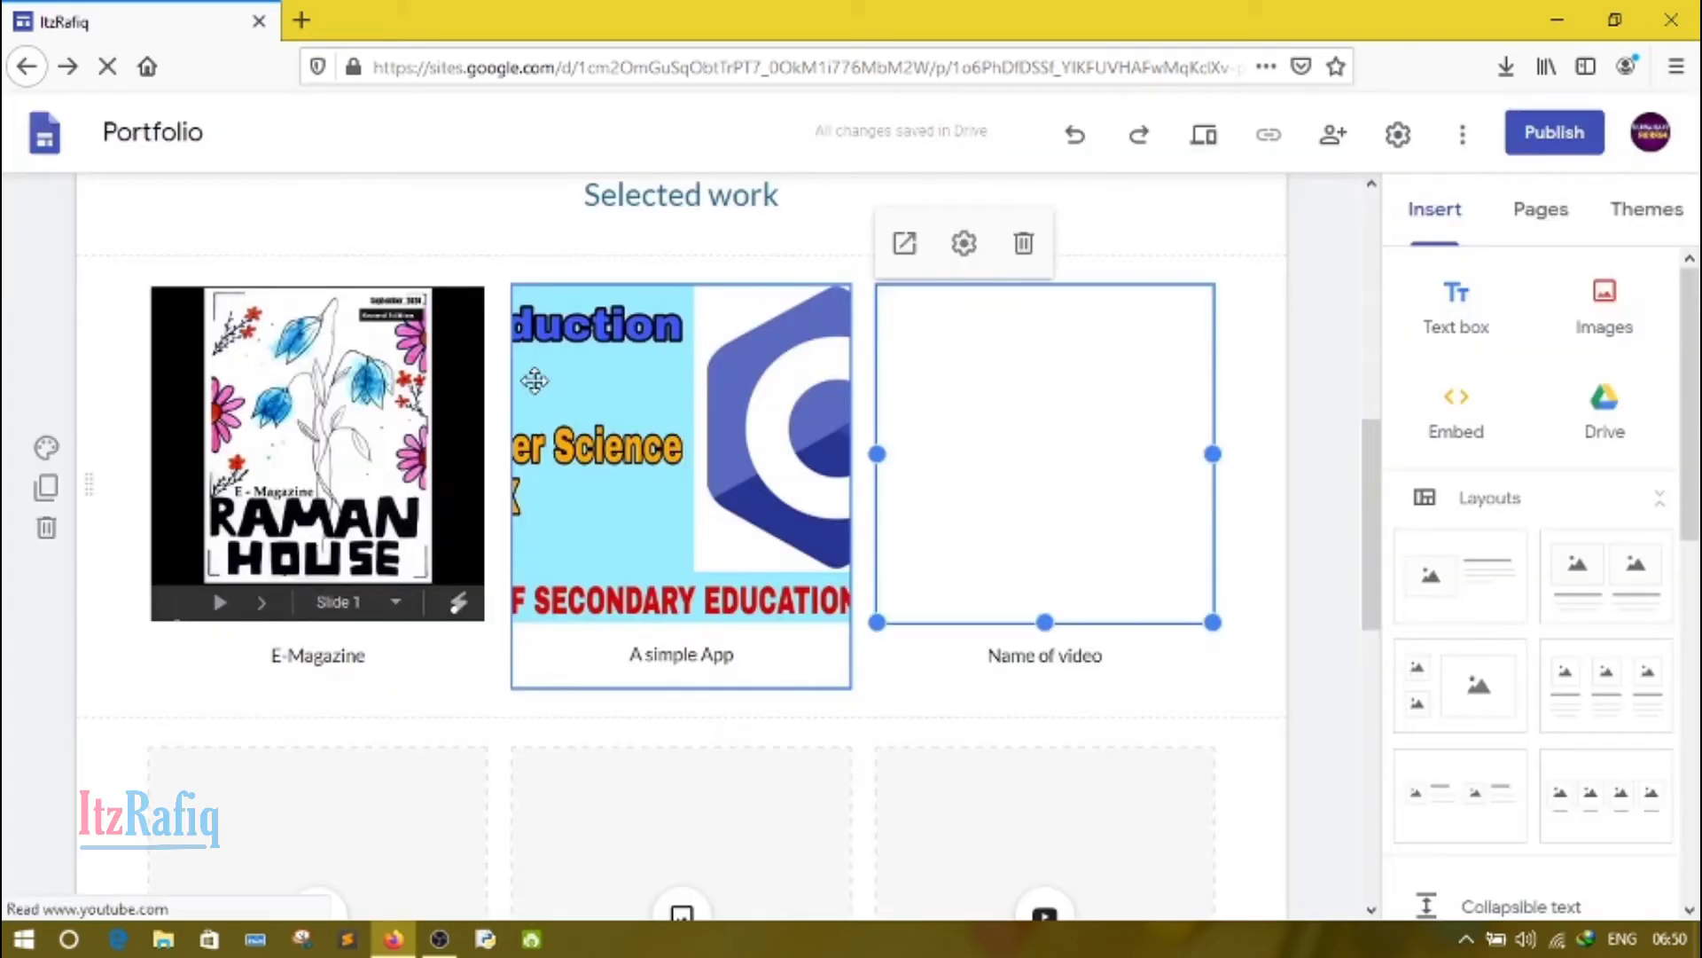
Step: Replace the "Name of video" caption under the inserted video with "Excel"
click(1080, 656)
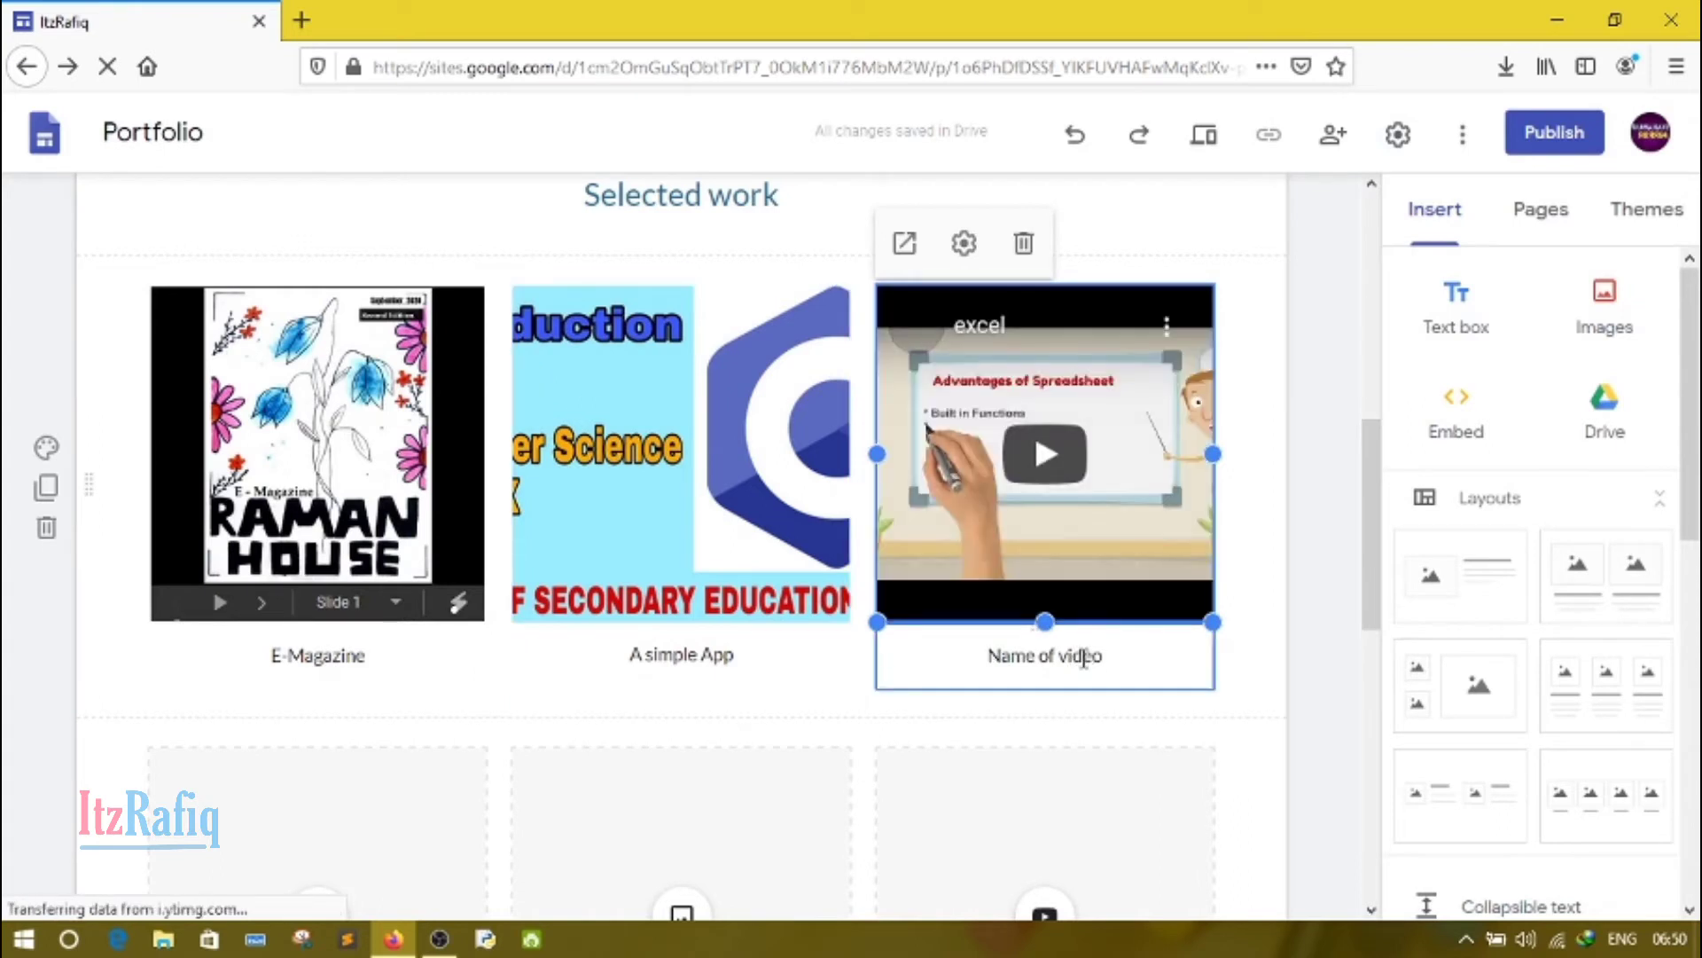
triple_click(1084, 657)
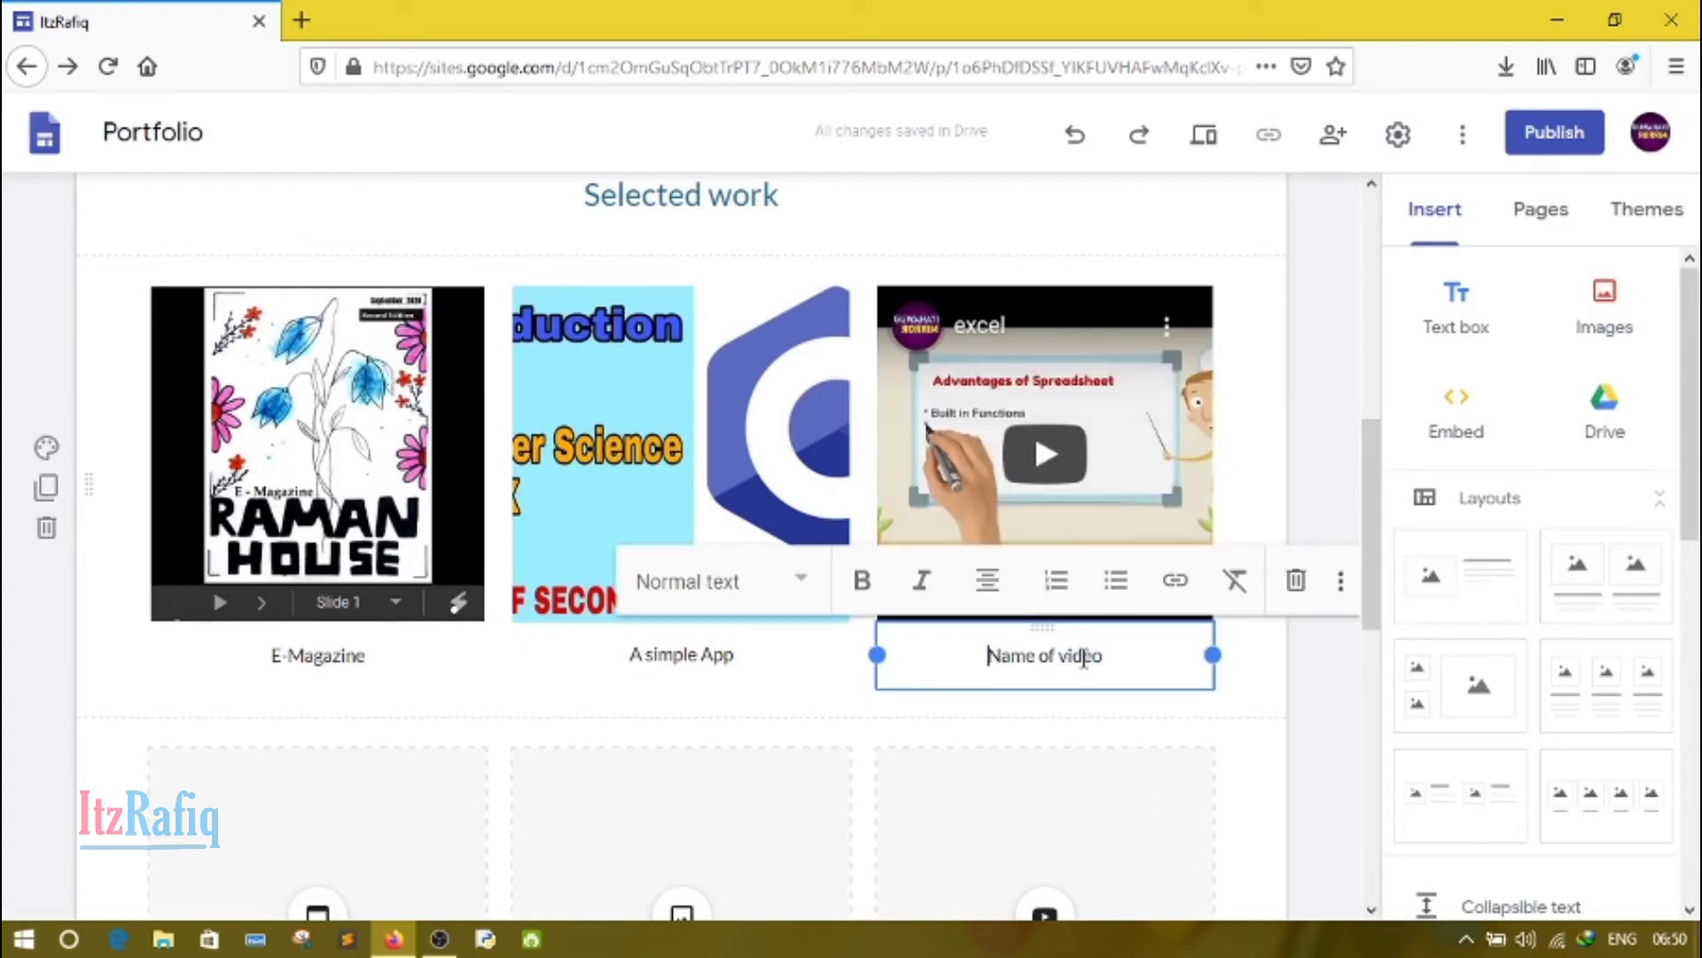
key(Delete)
key(Delete)
key(Delete)
key(Delete)
key(Delete)
key(Delete)
key(Delete)
key(Delete)
key(Delete)
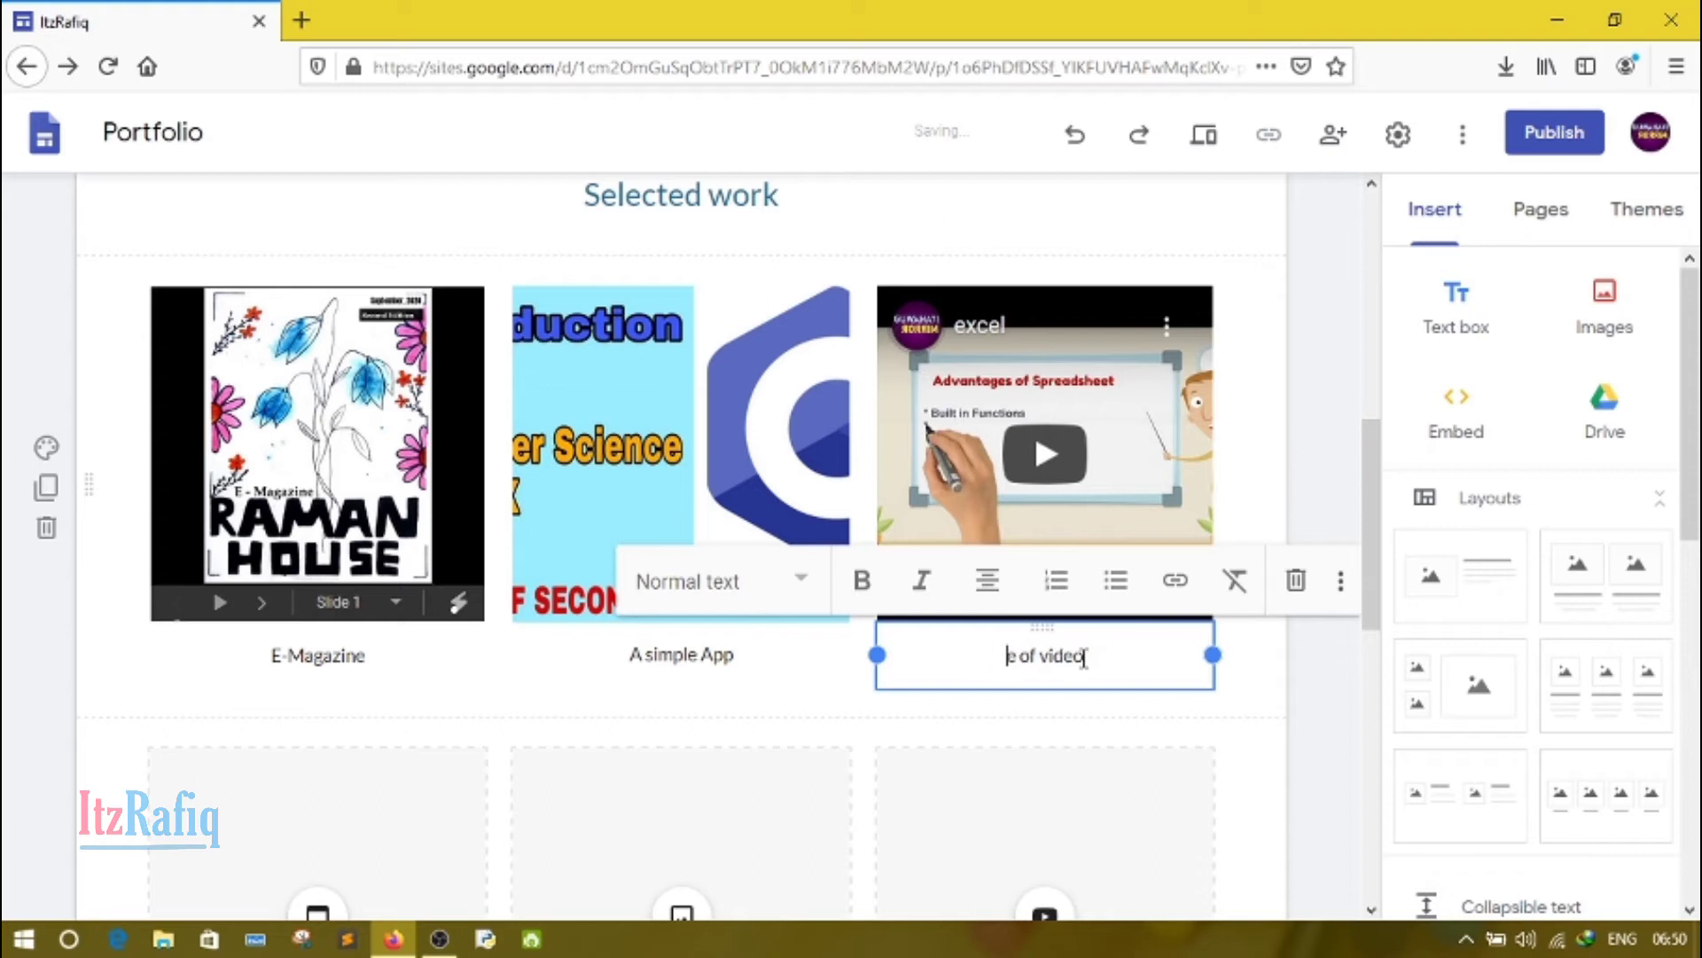
text(Excel)
click(1311, 715)
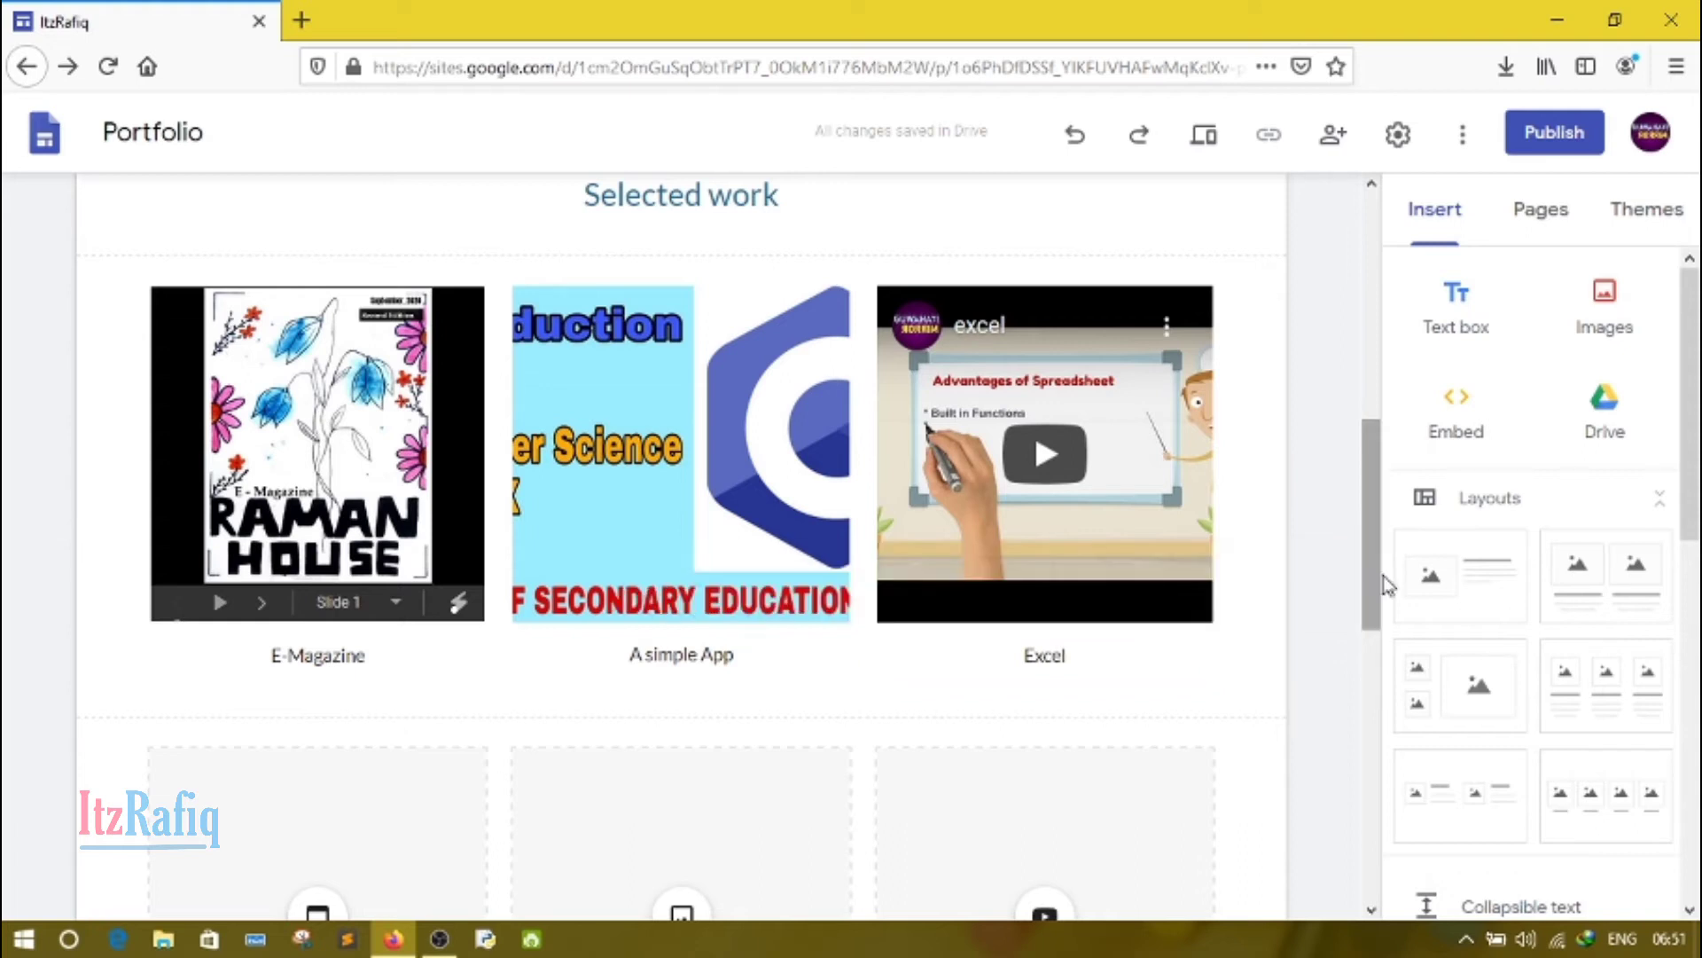
Step: Delete the whole second row of empty presentation, project and video placeholders below the Selected work items
drag(1372, 581, 1387, 715)
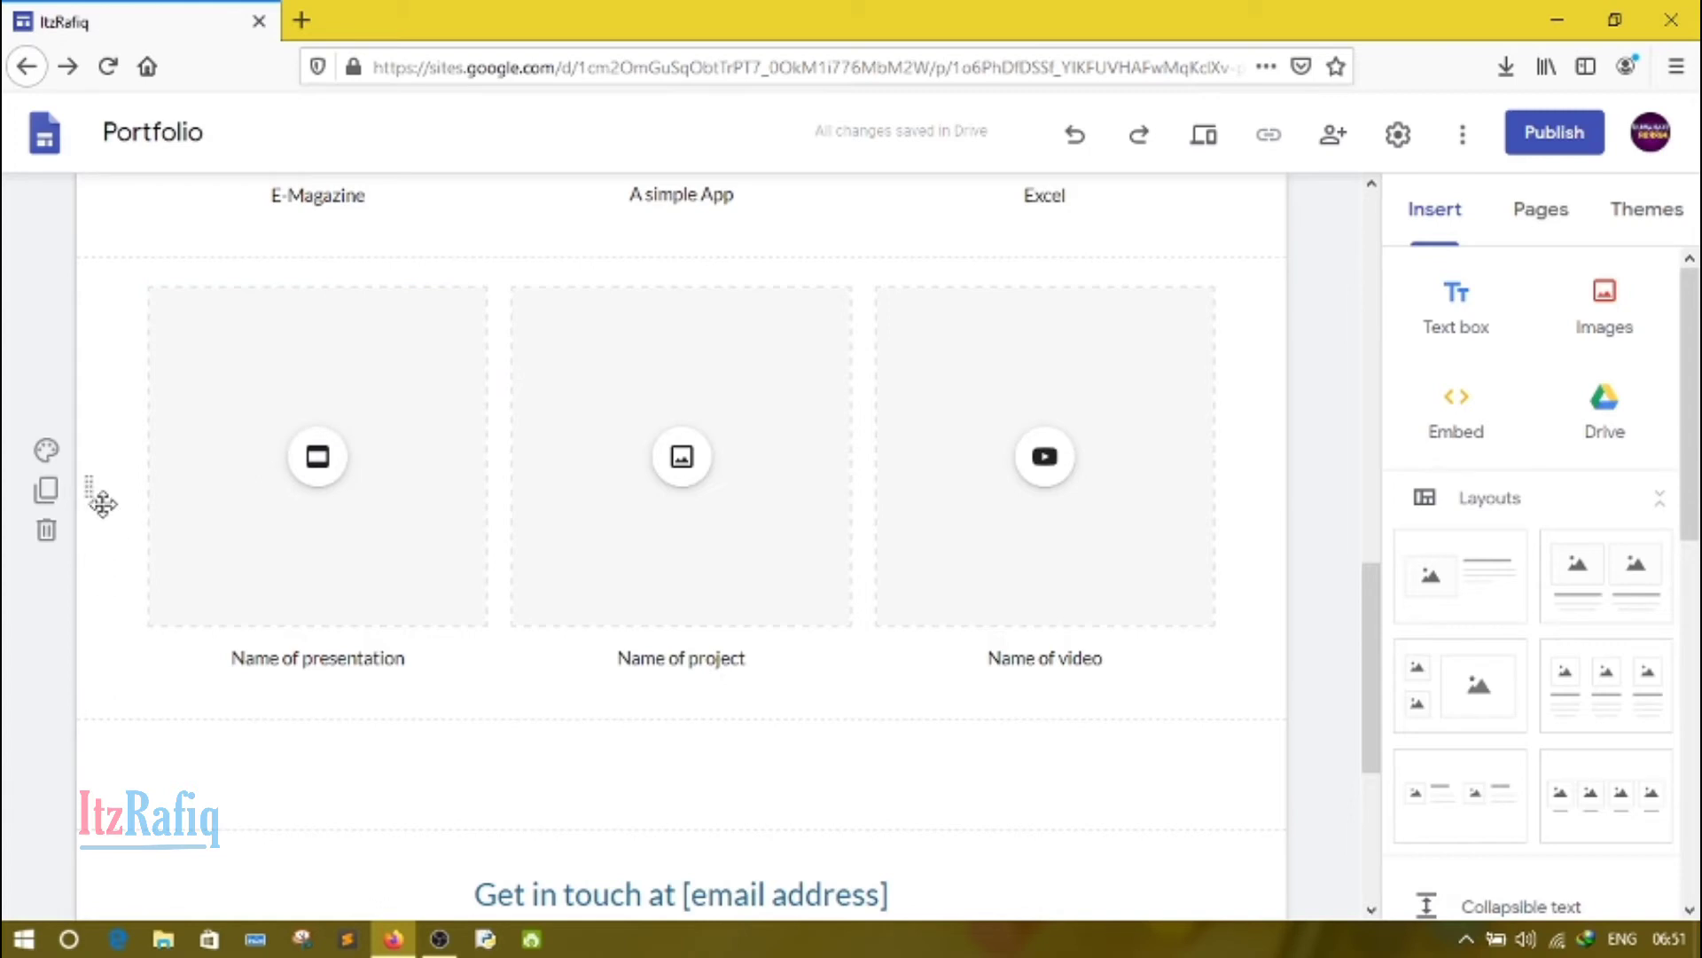
click(254, 534)
key(Delete)
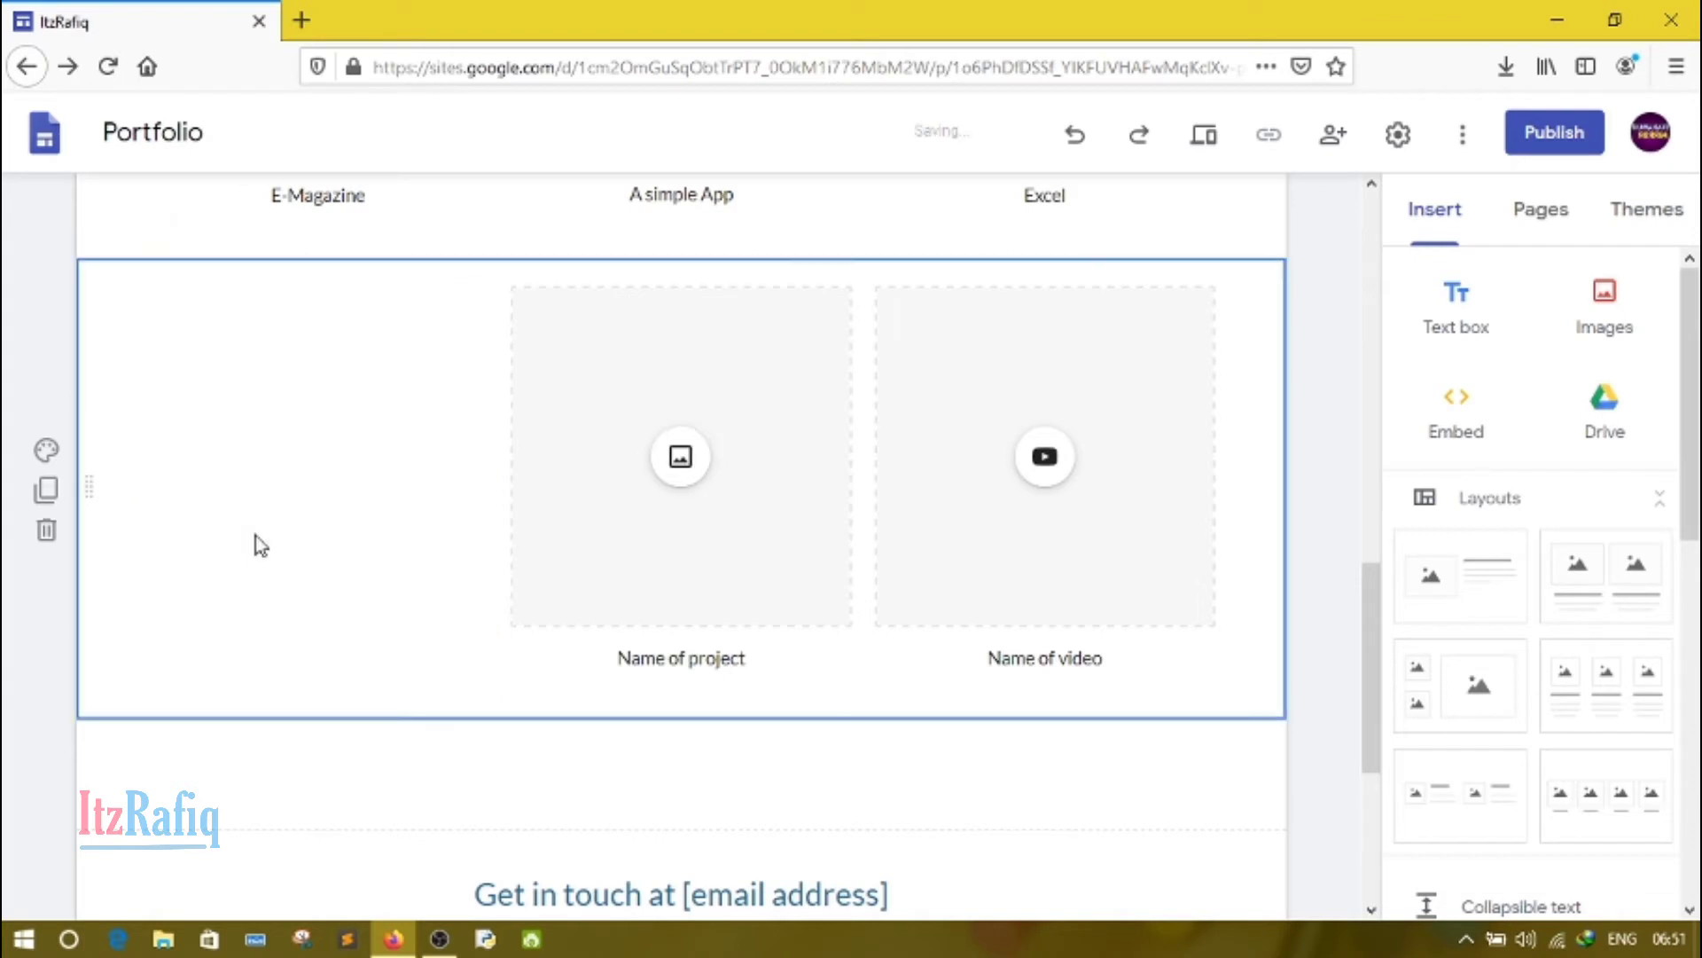
click(600, 506)
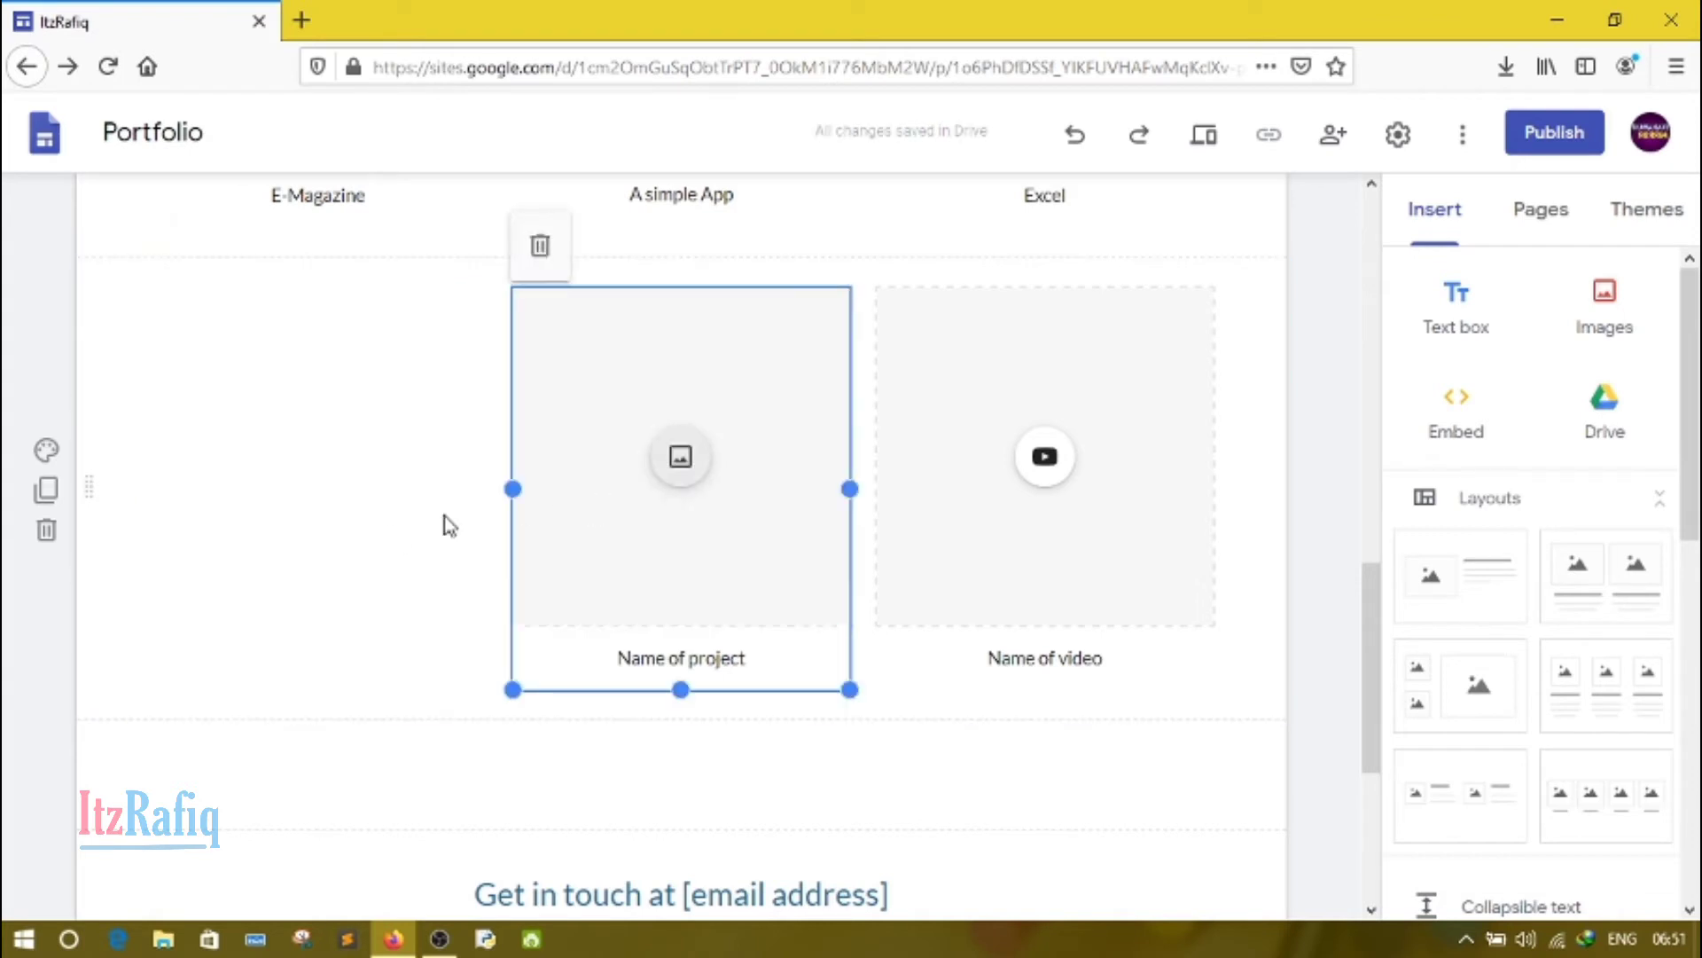
click(111, 490)
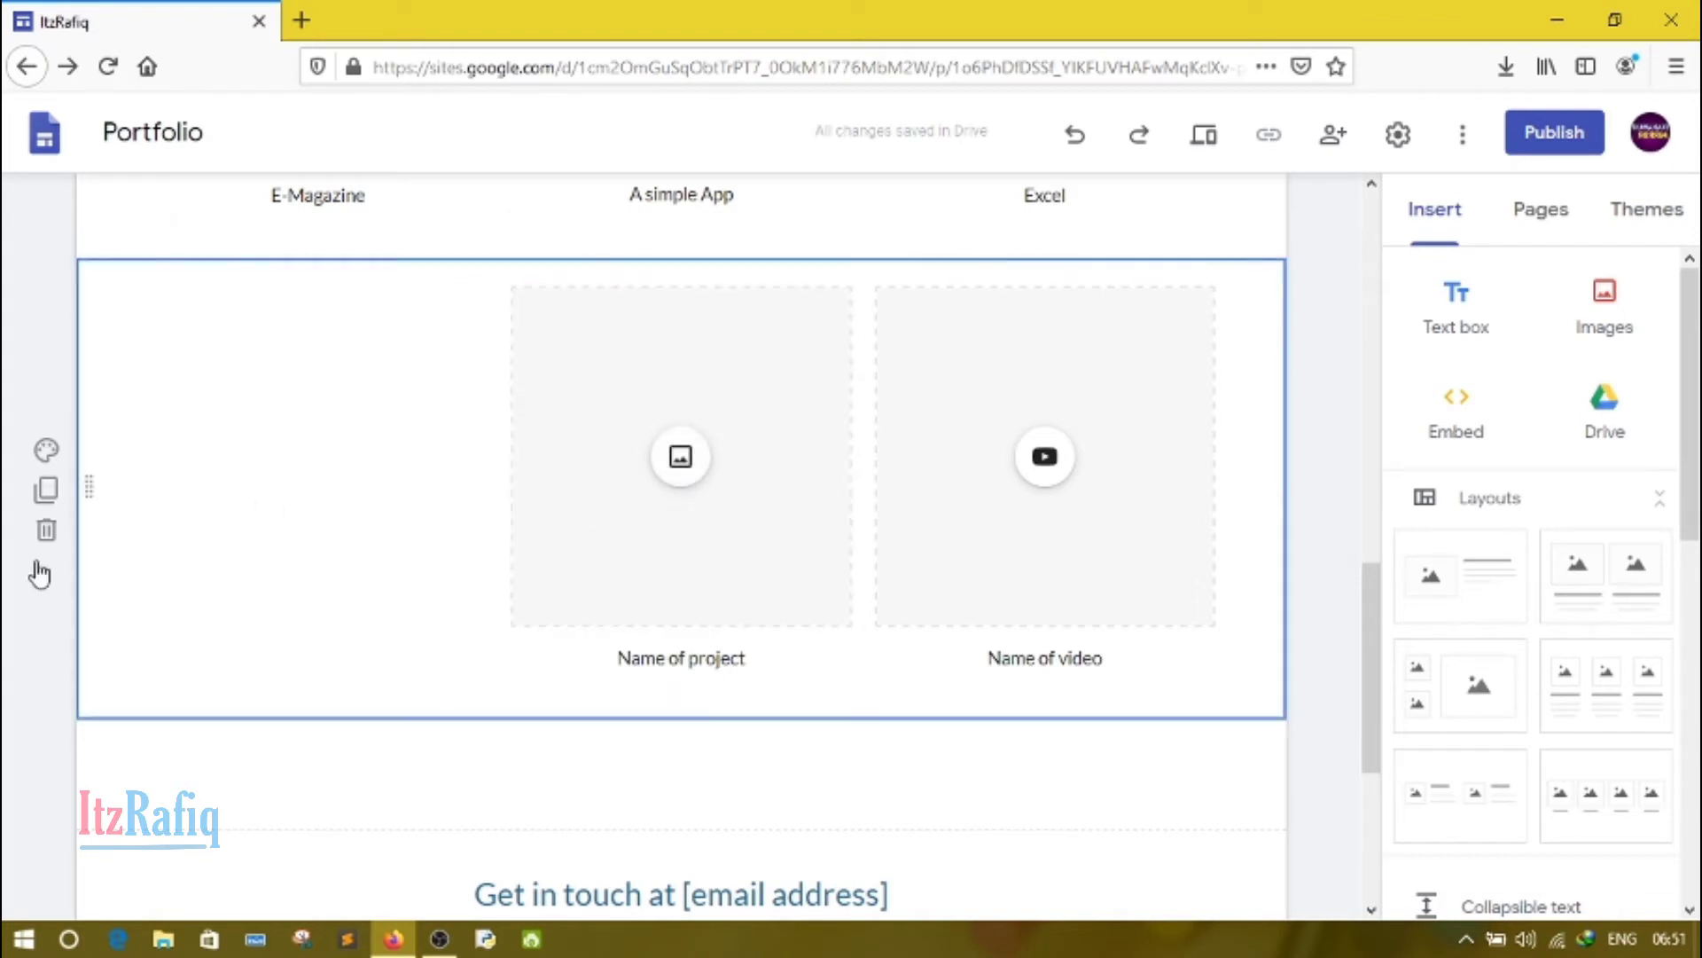
click(46, 530)
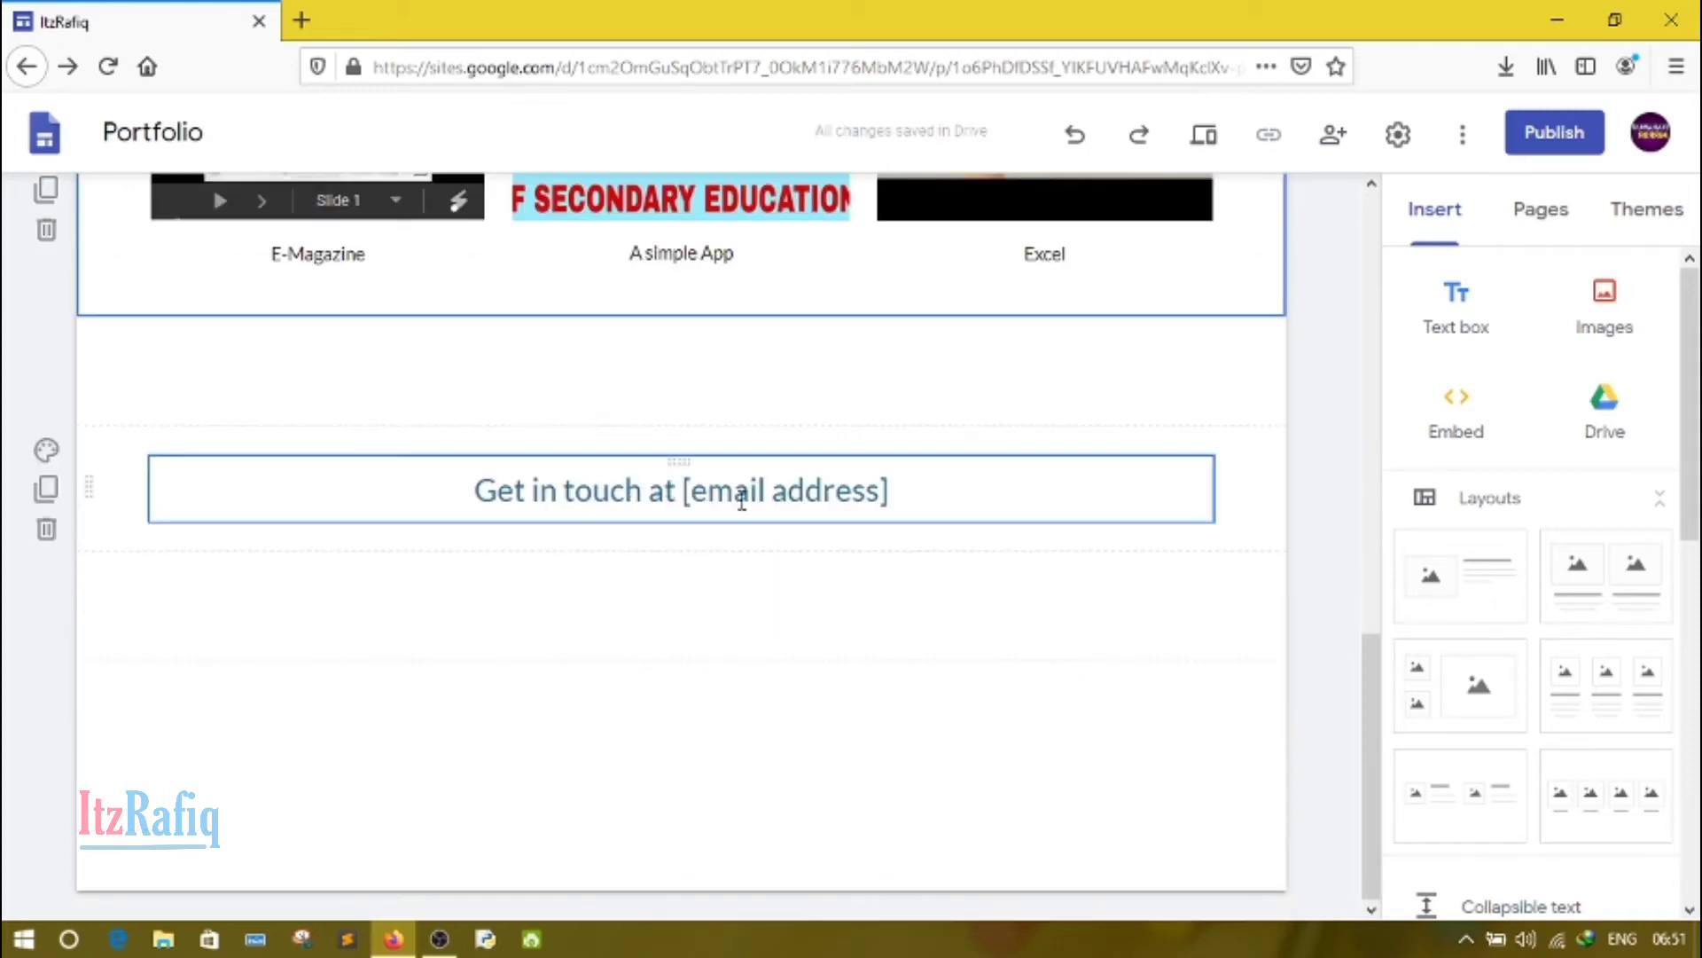
Step: Replace the "[email address]" placeholder in the "Get in touch at" heading with the contact's e-mail address
click(819, 507)
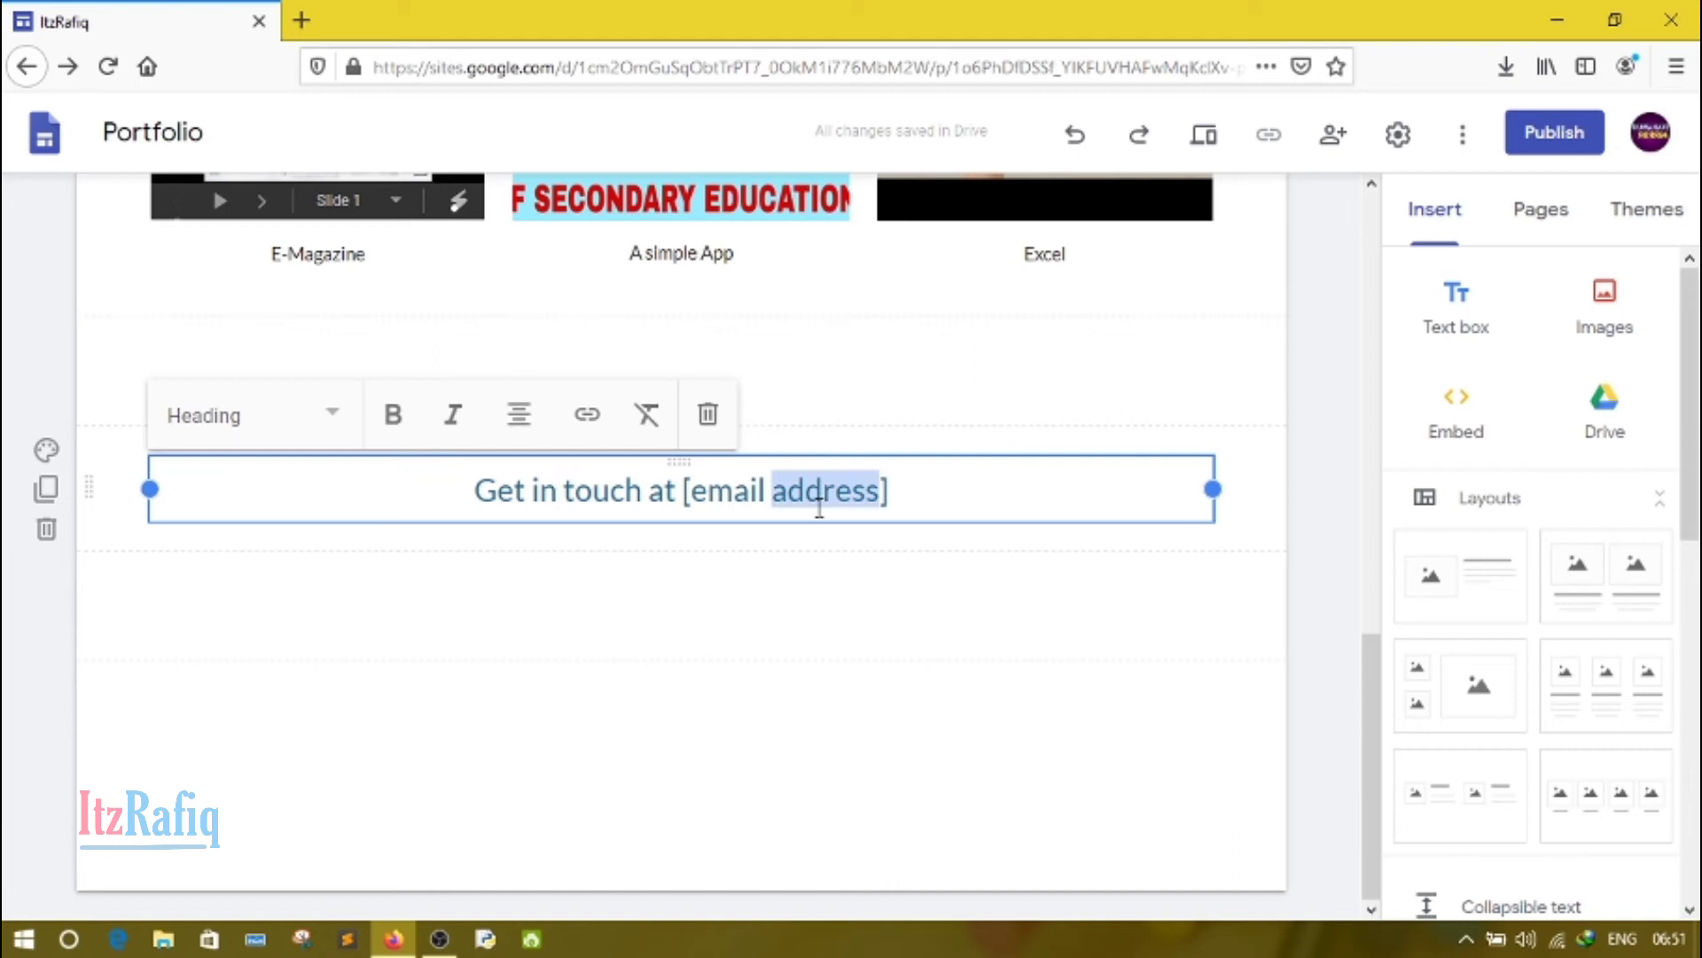
key(BackSpace)
key(BackSpace)
key(BackSpace)
key(BackSpace)
key(BackSpace)
key(BackSpace)
key(BackSpace)
key(BackSpace)
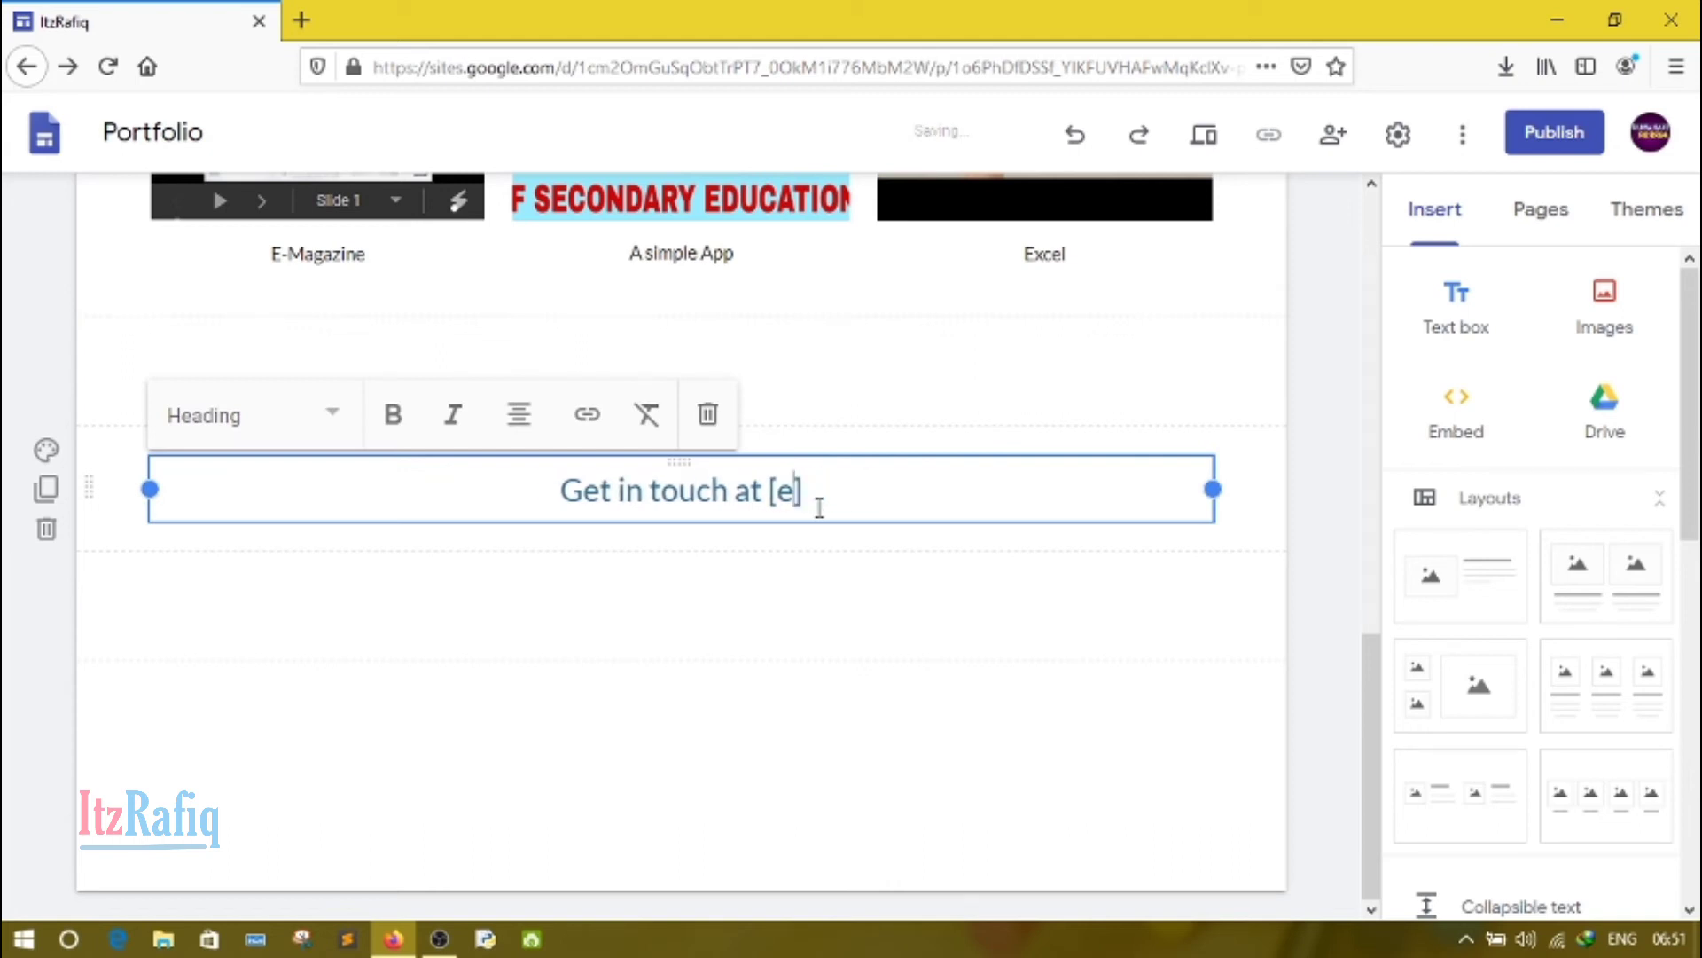
key(Delete)
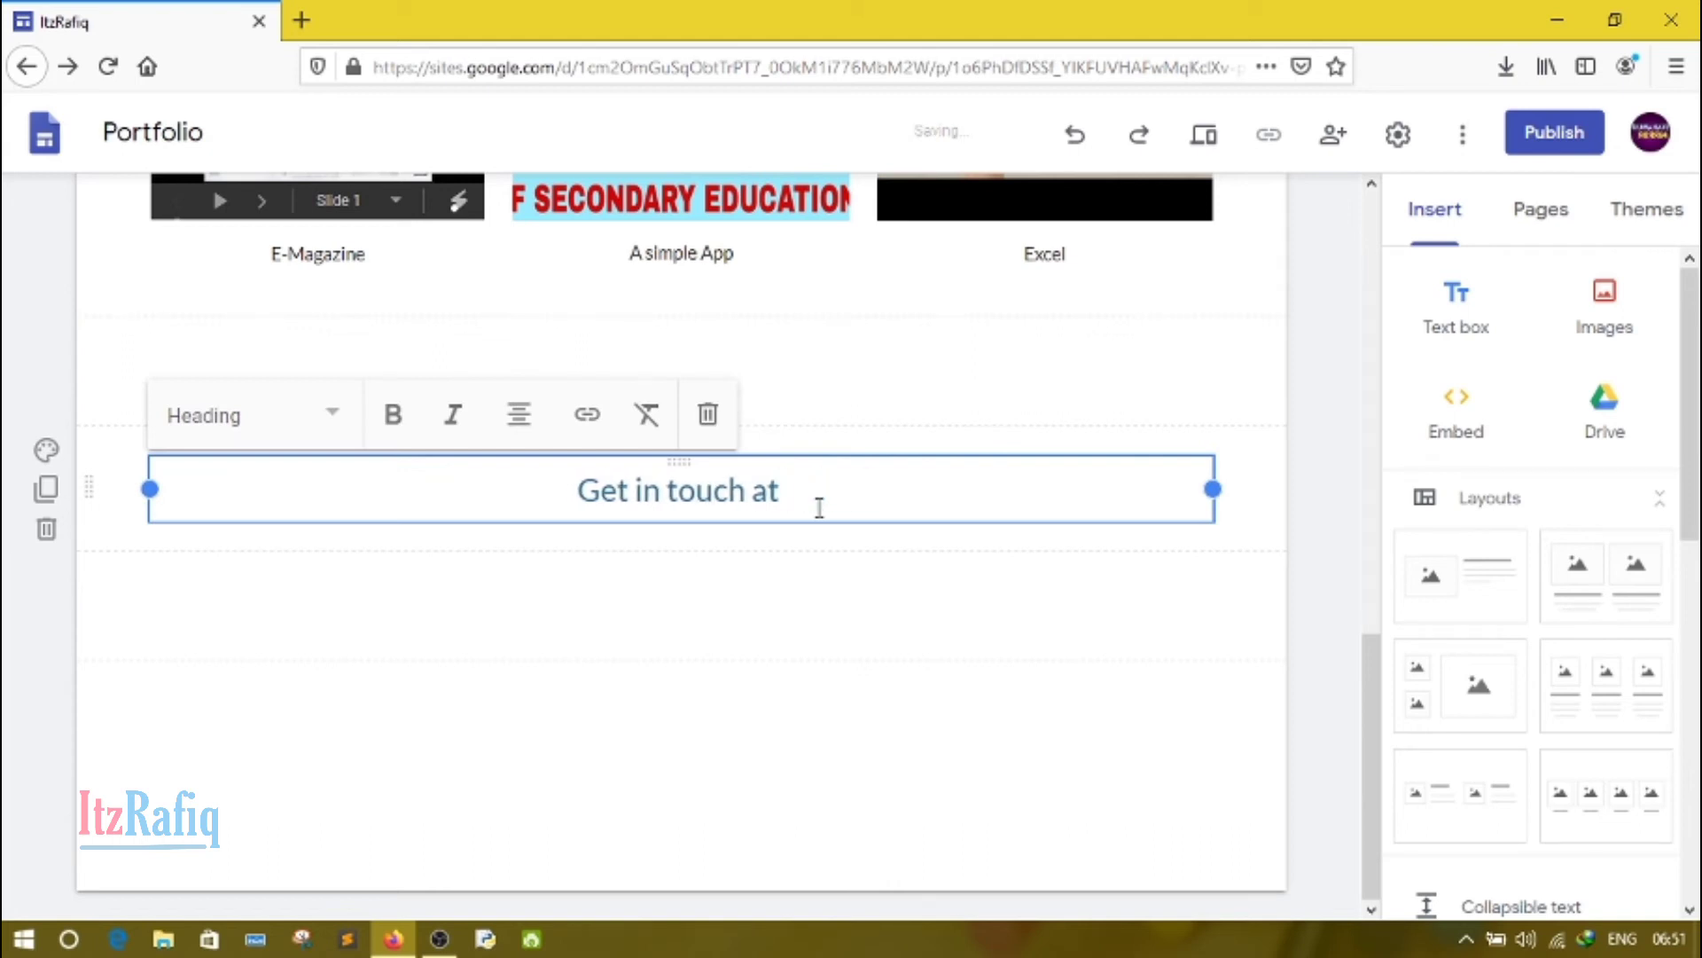
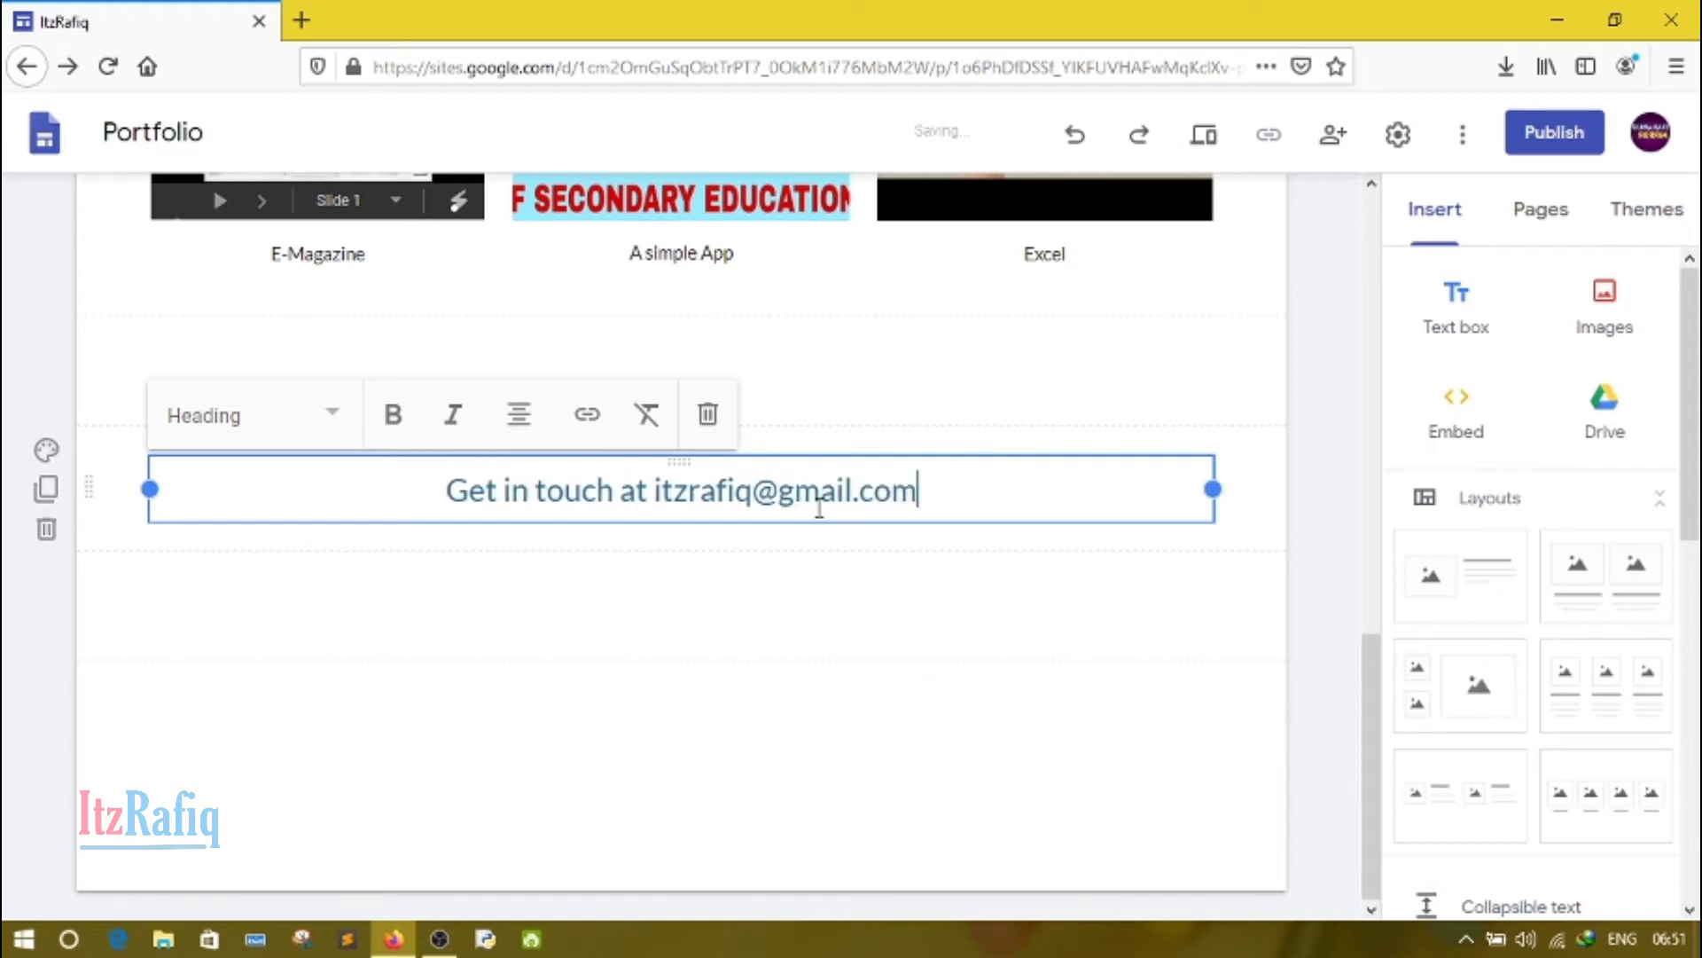
click(1312, 516)
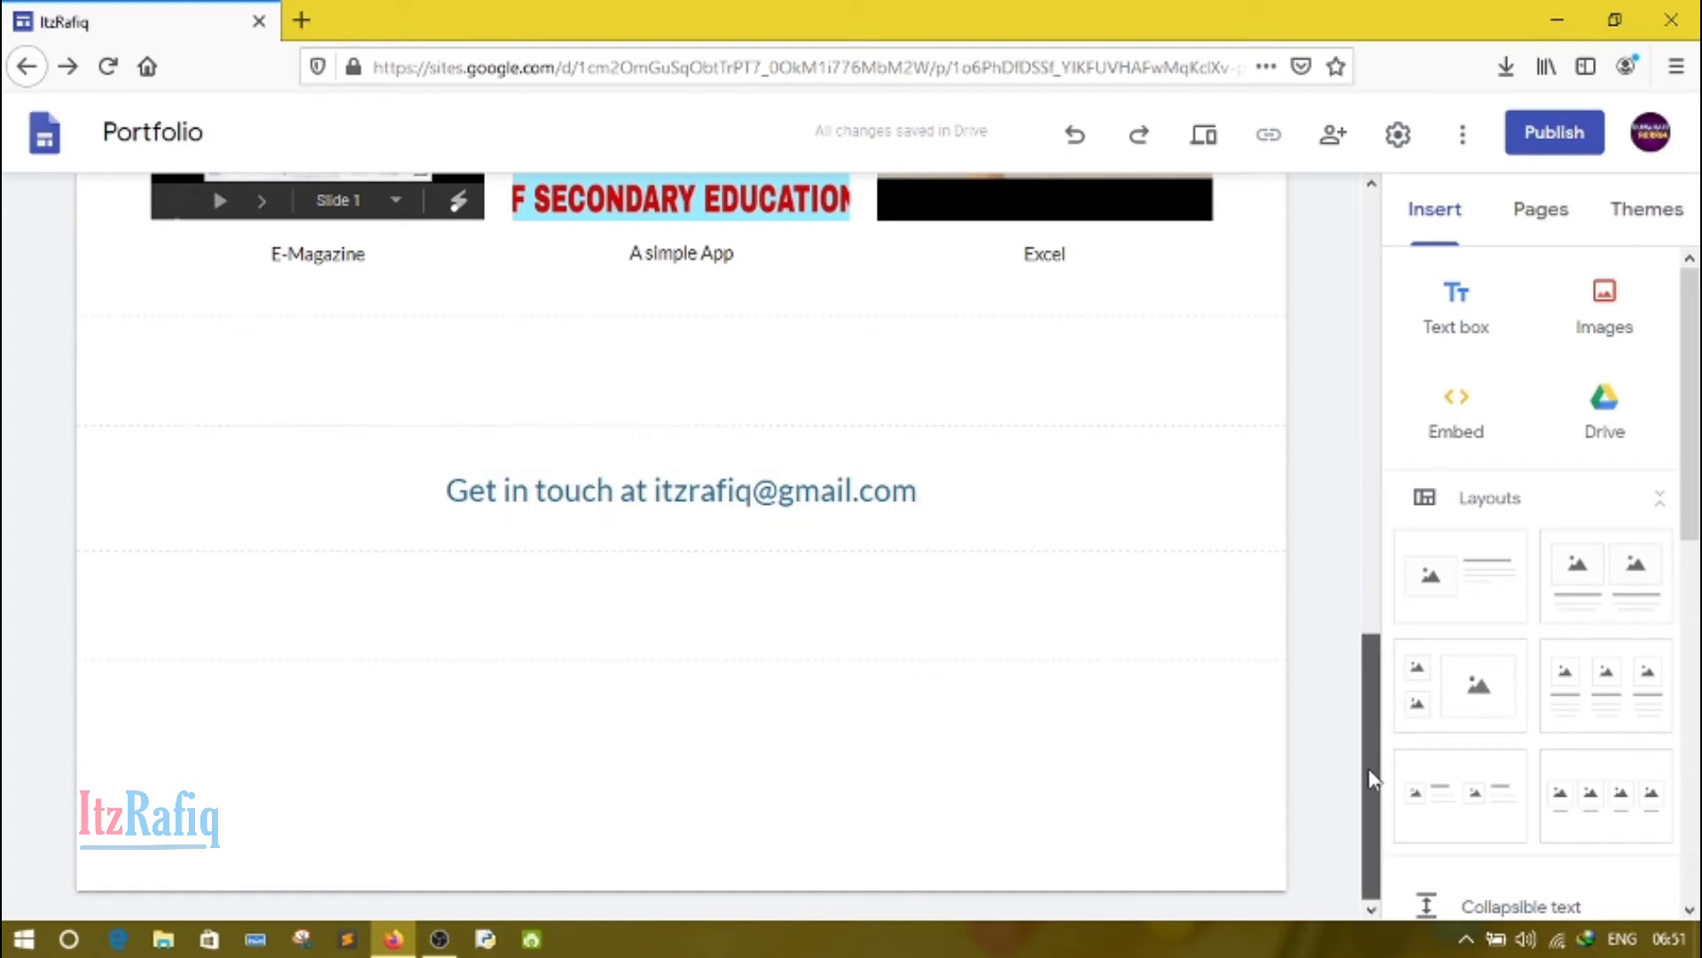
Step: On the About page, replace the top image with an upload of "PicsArt_09-29-09.18.08" from the PicsArt folder
drag(1372, 745, 1369, 210)
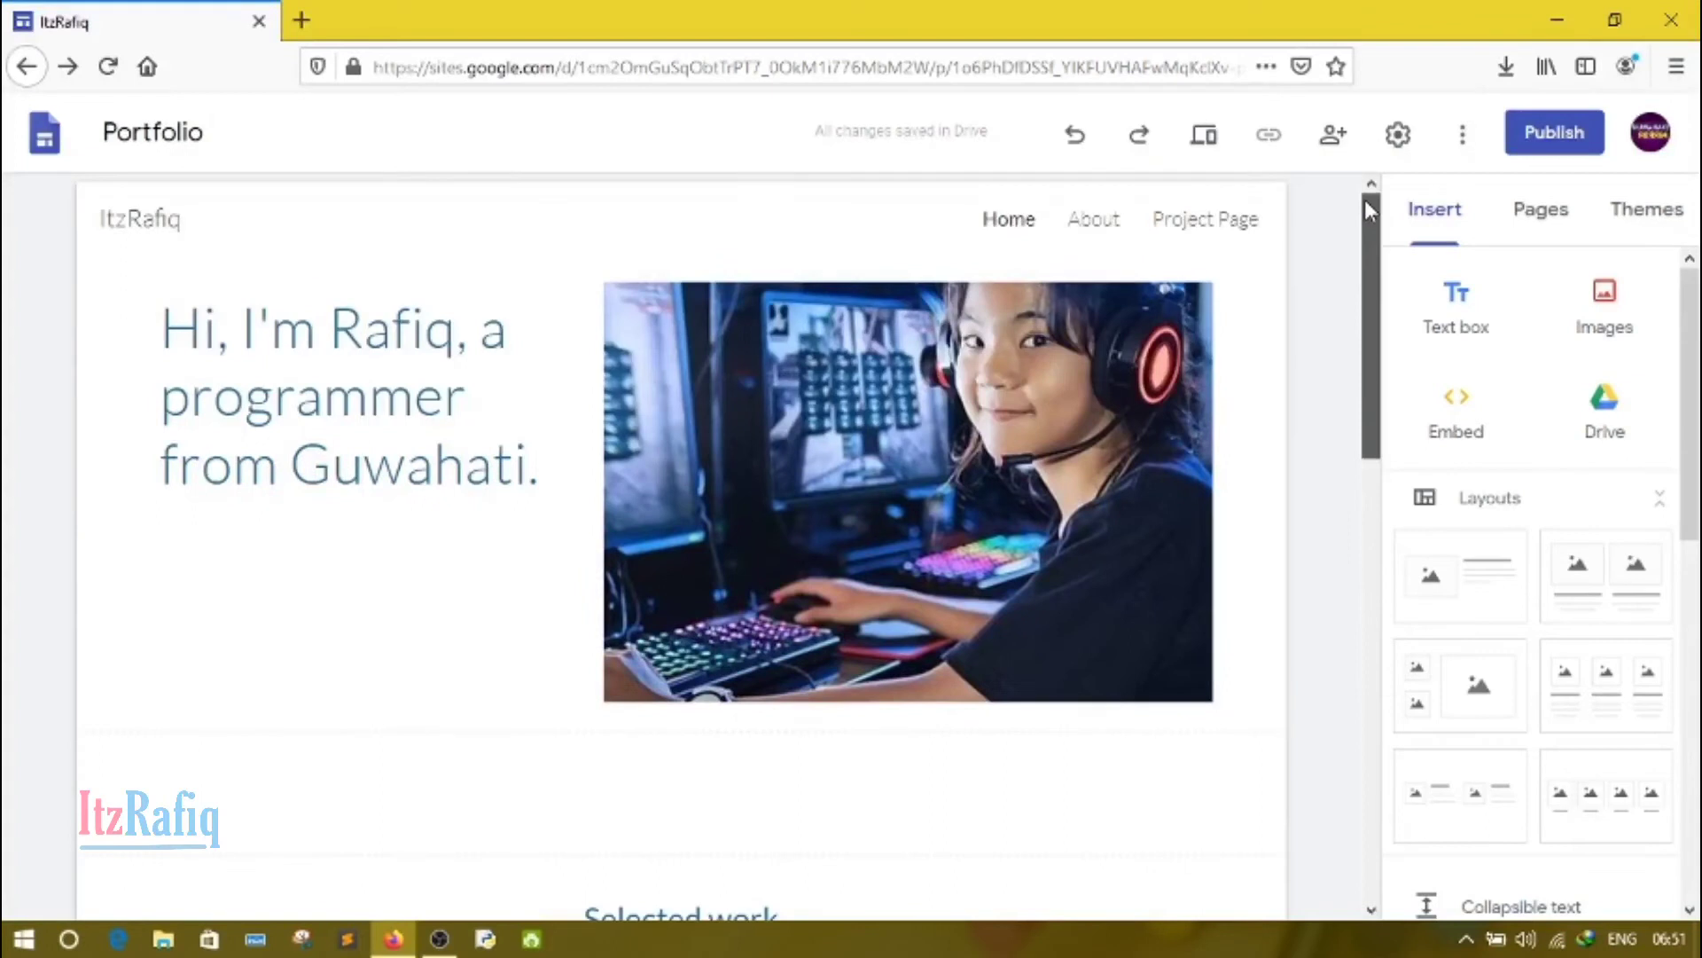
click(1083, 236)
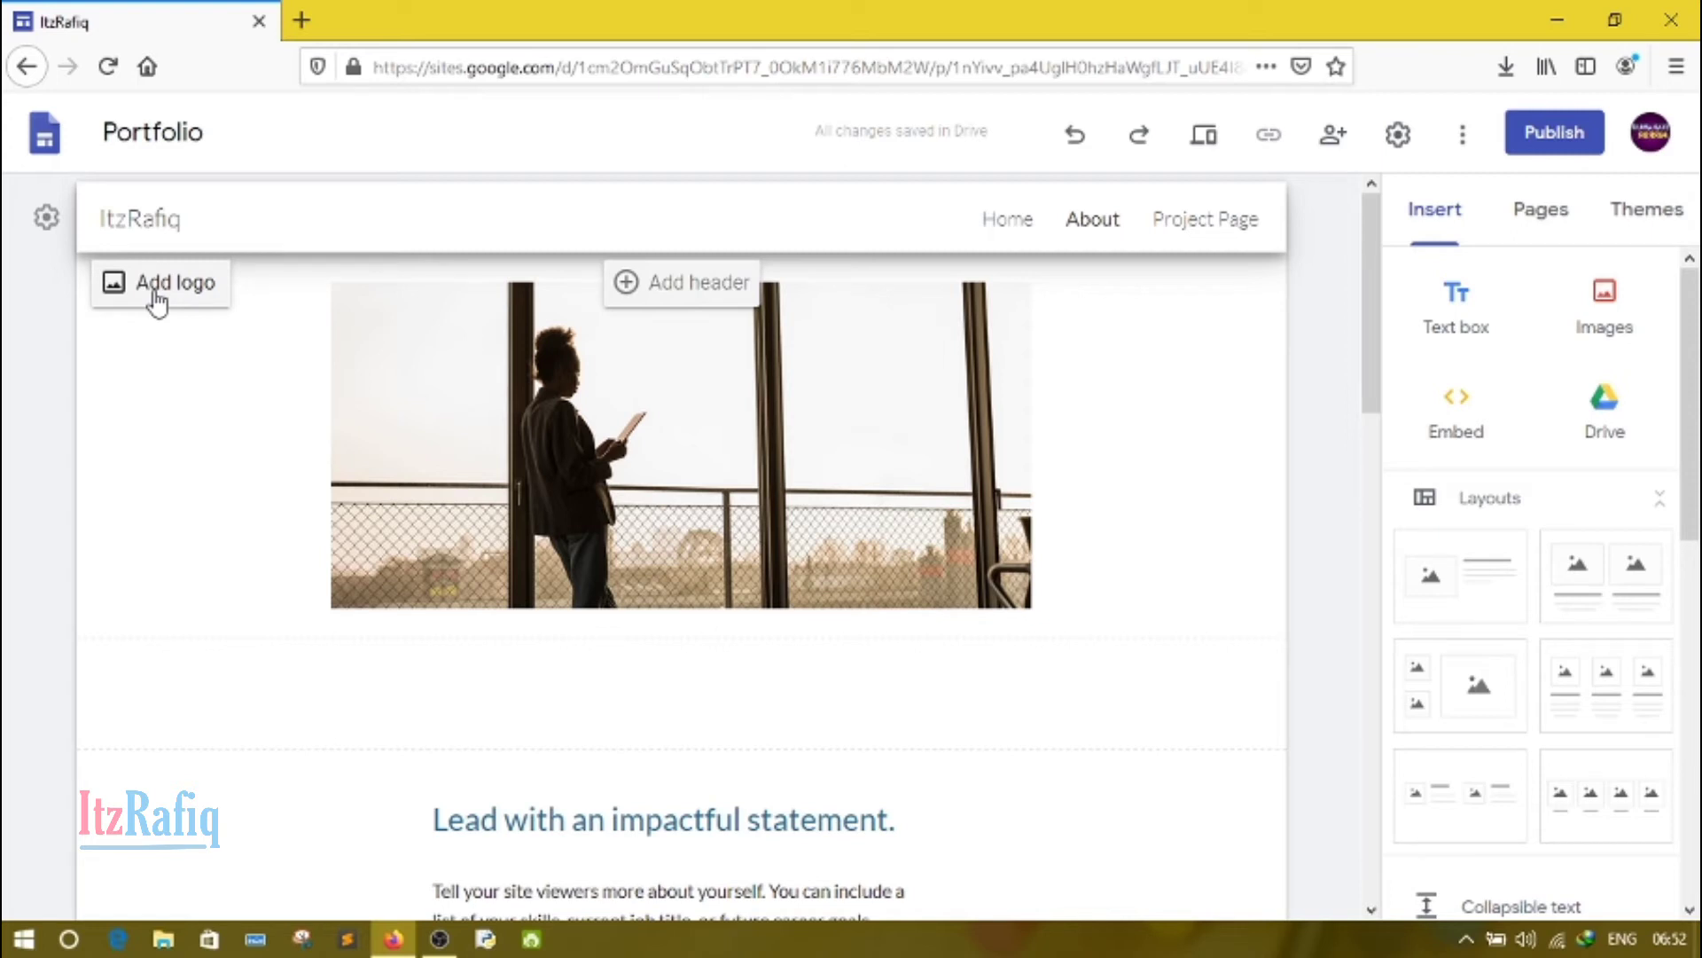
click(804, 431)
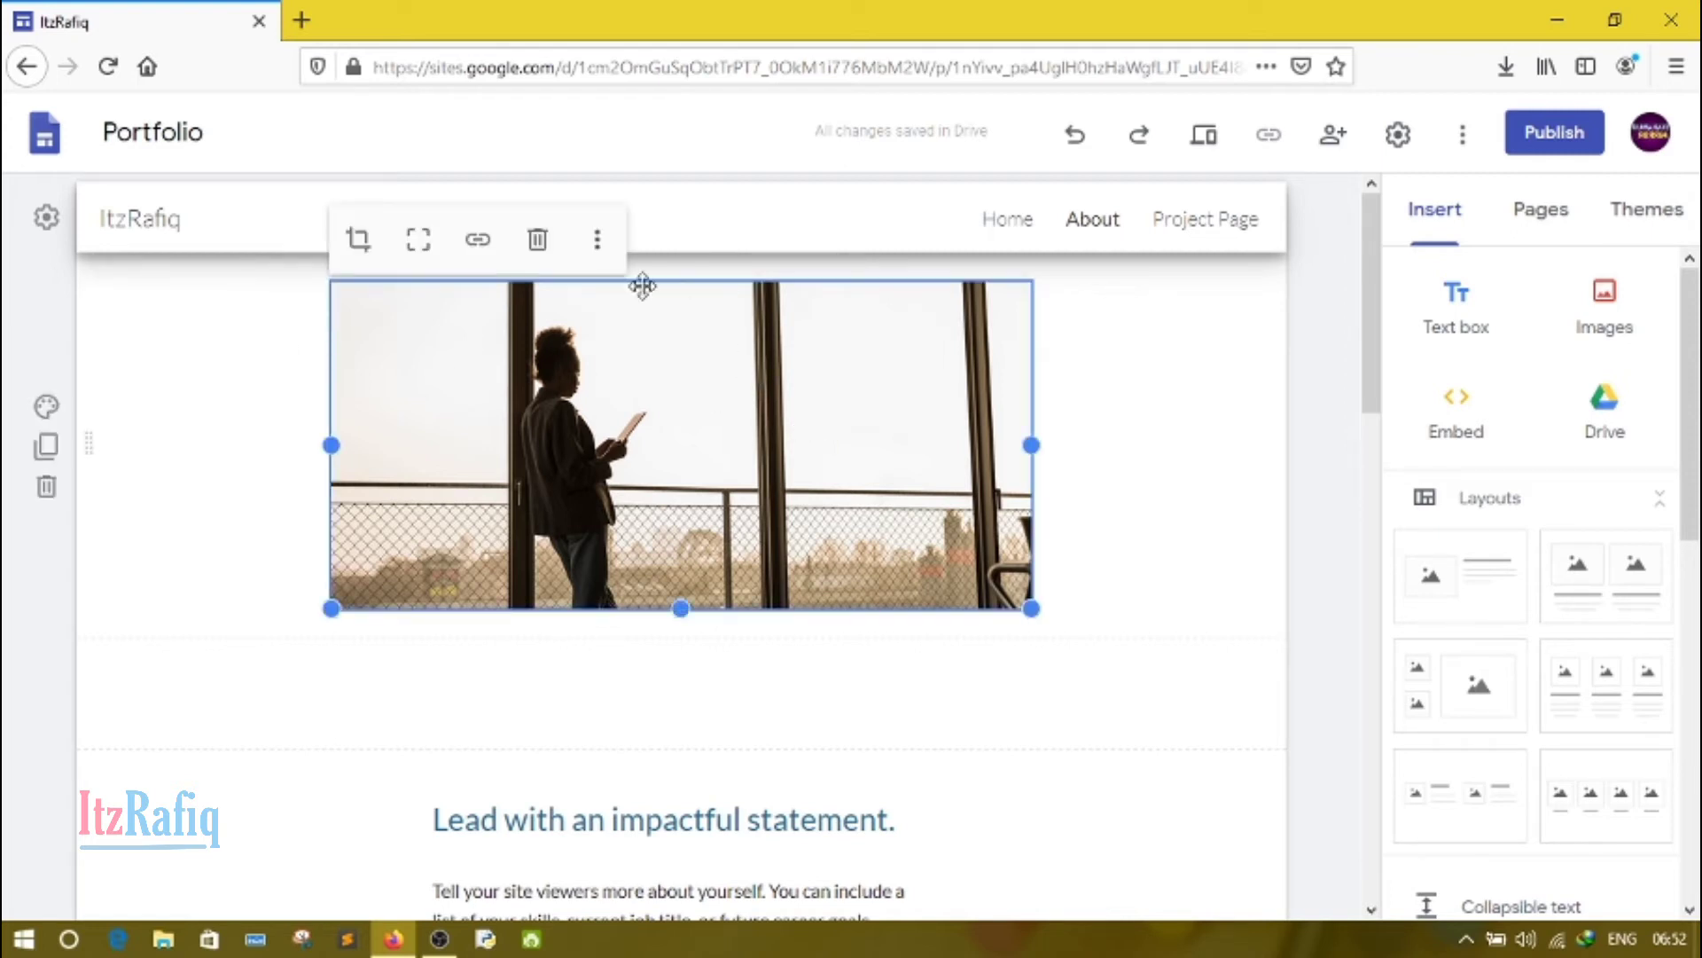
click(598, 246)
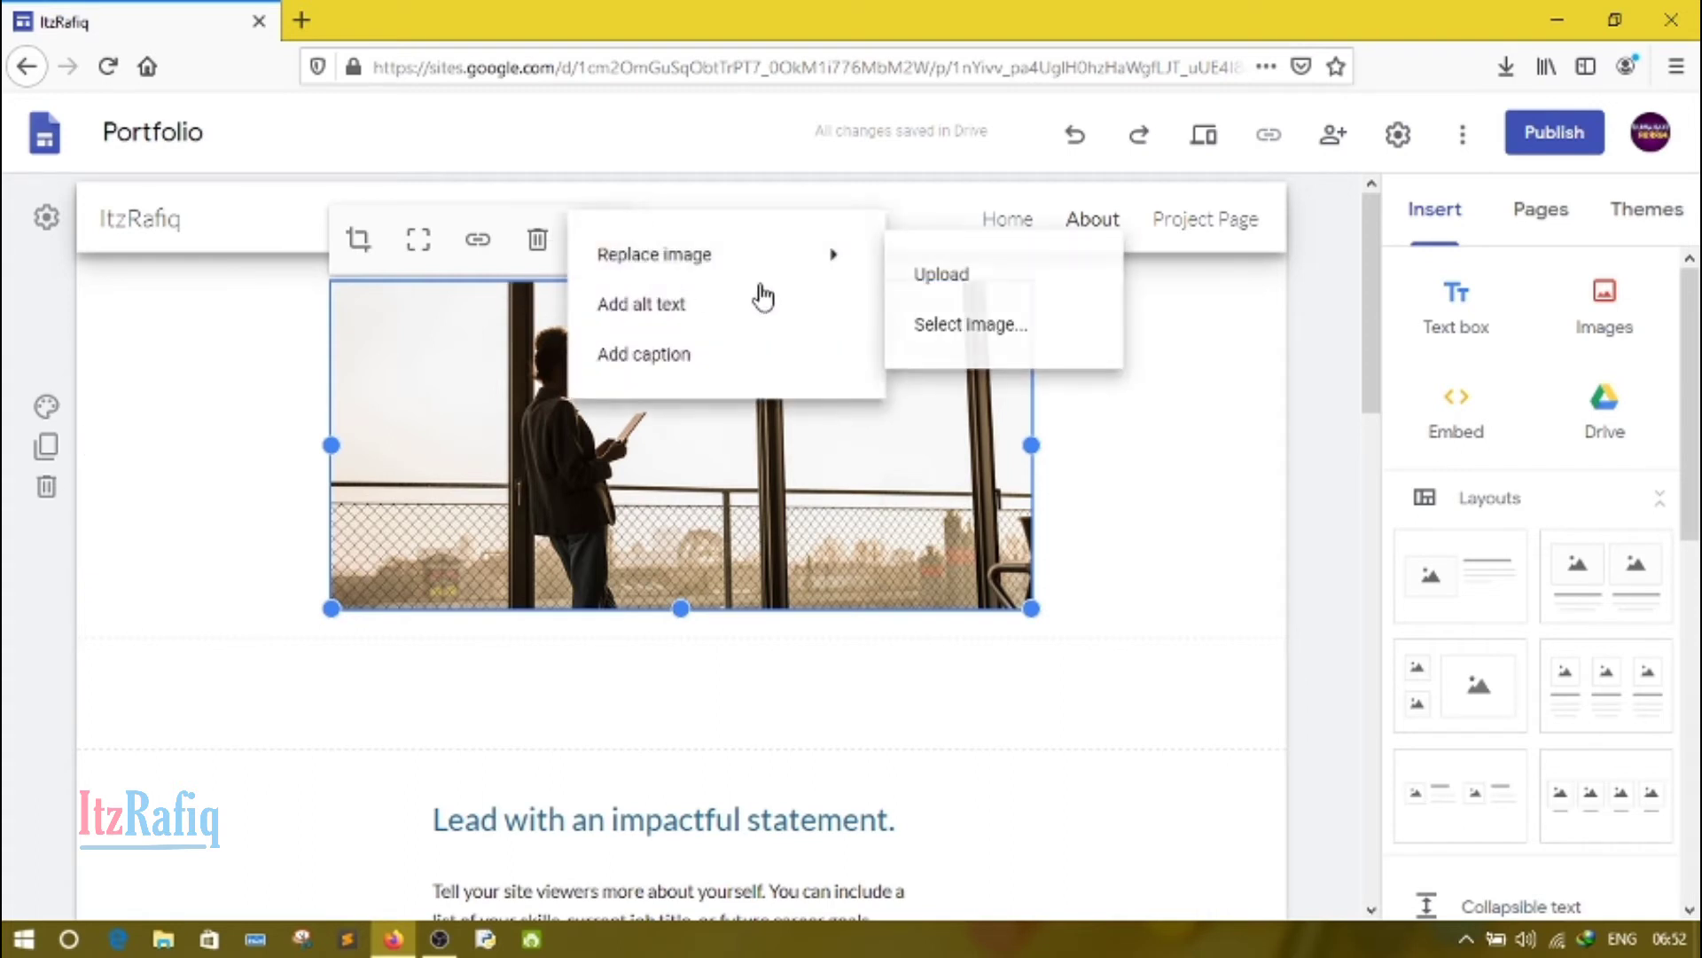
mouse_move(806, 266)
click(965, 276)
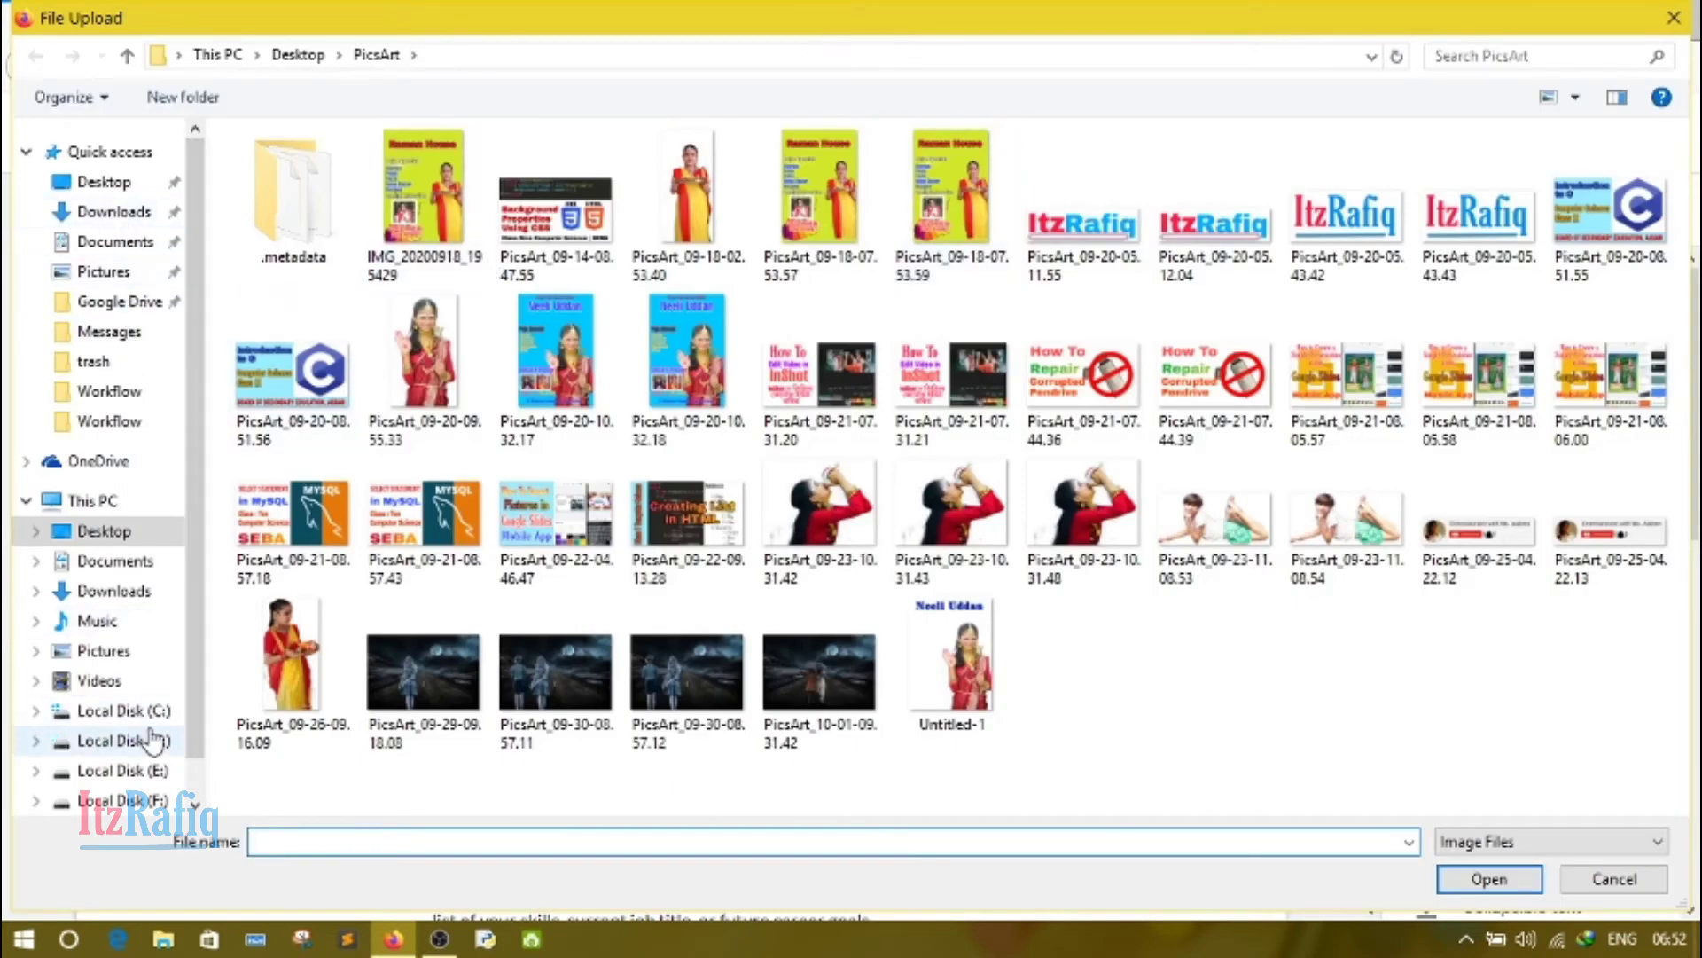
click(446, 679)
double_click(446, 678)
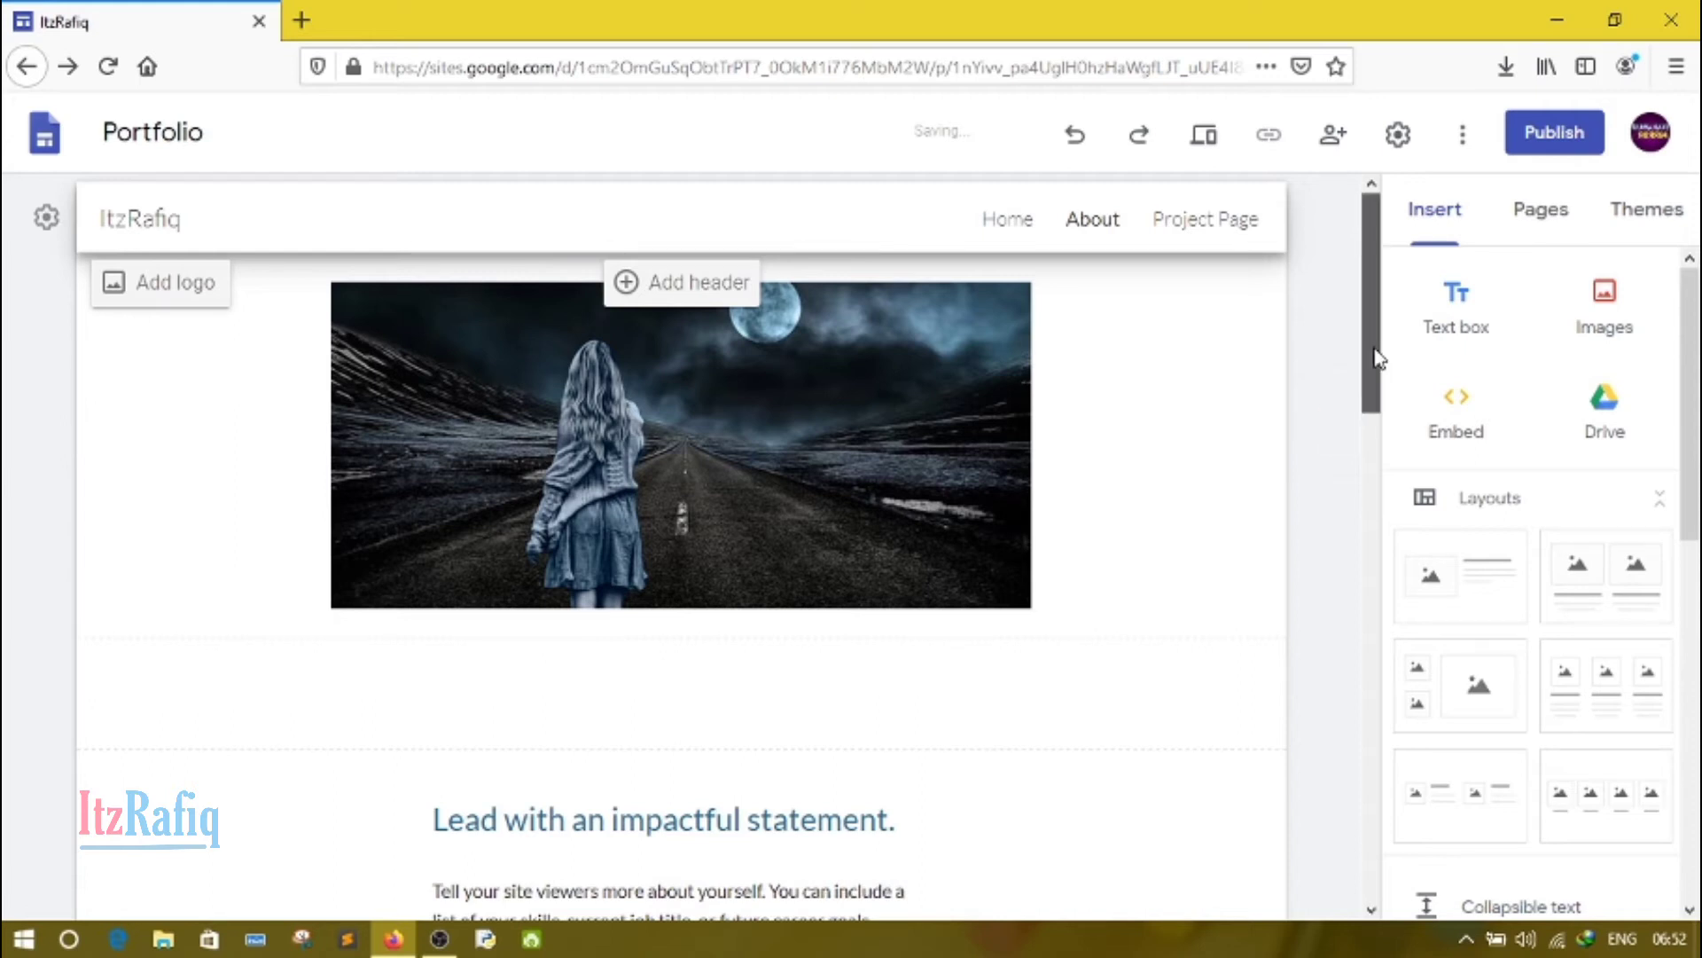
Step: Replace the paragraph under "Lead with an impactful statement." with an introduction giving the owner's name, "a software developer cum Web developer", and the home city
drag(1374, 355, 1383, 505)
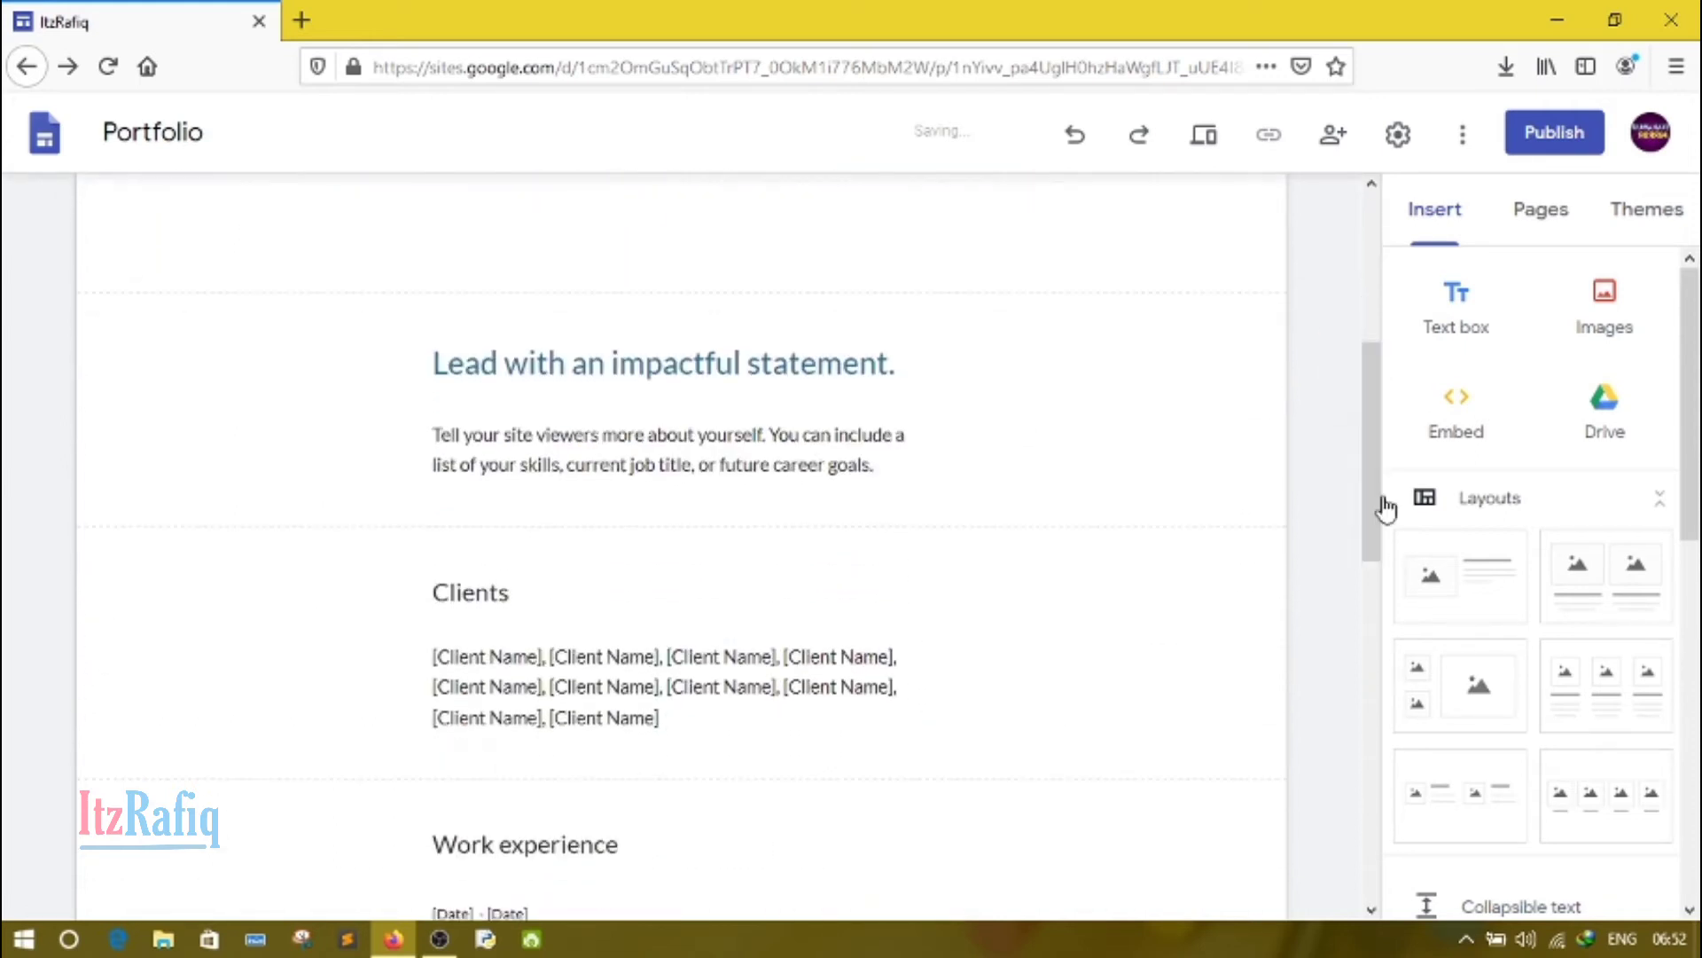
click(626, 439)
click(626, 439)
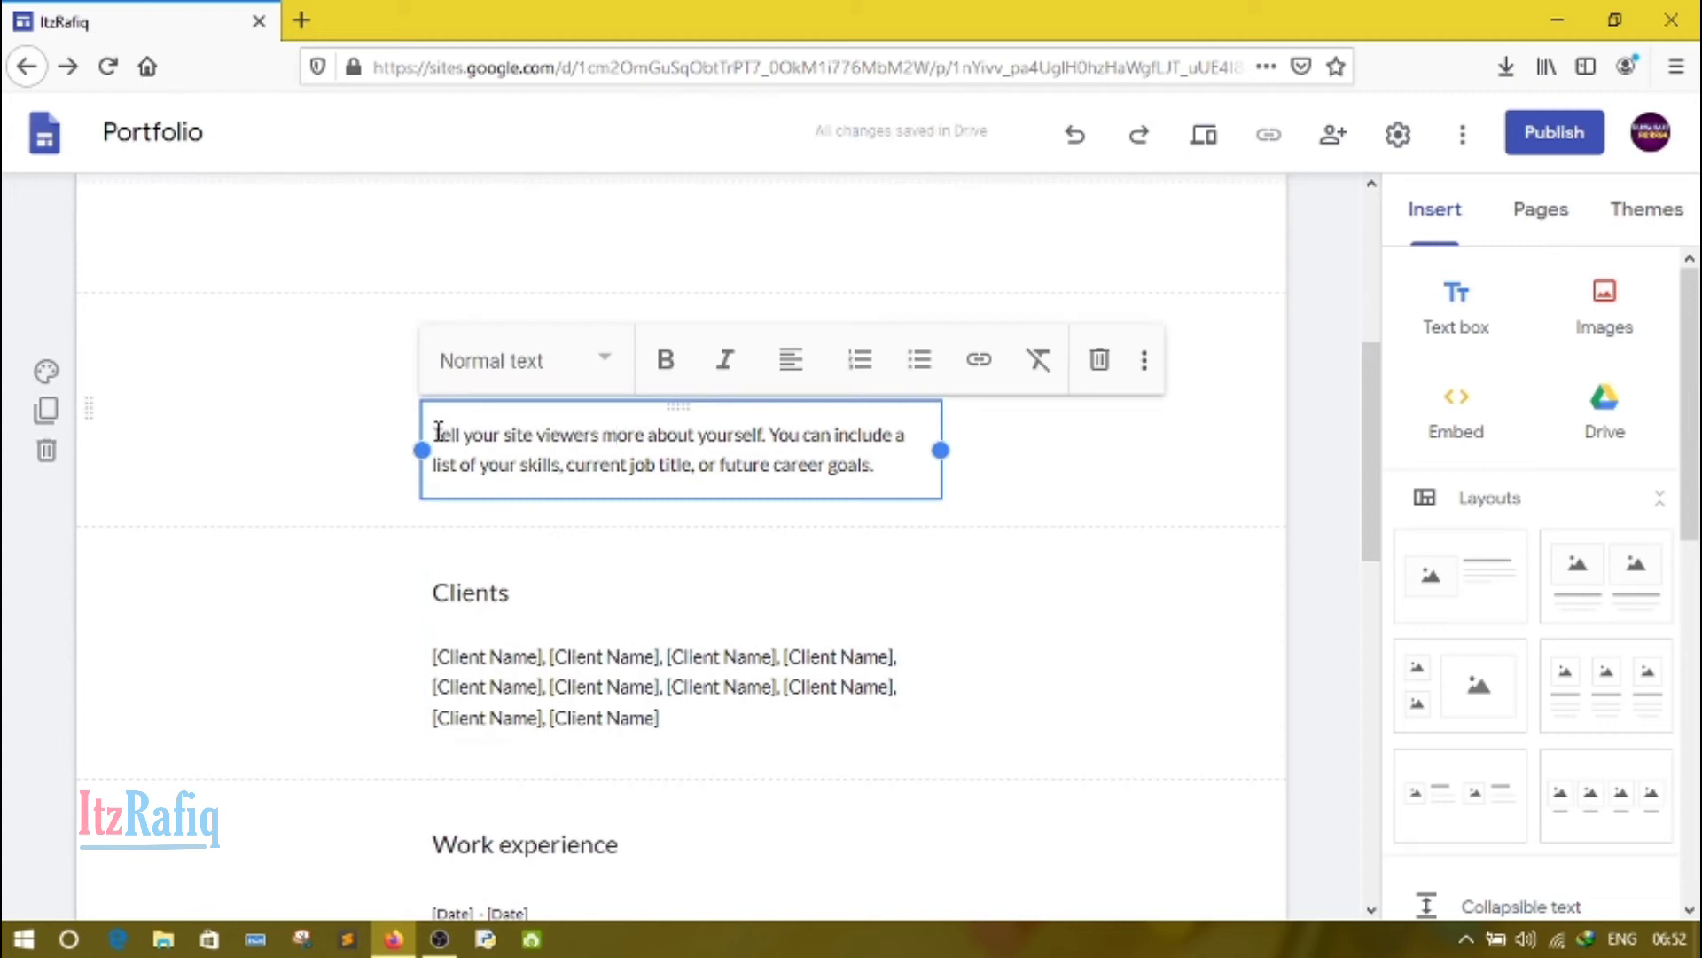
drag(438, 432, 874, 462)
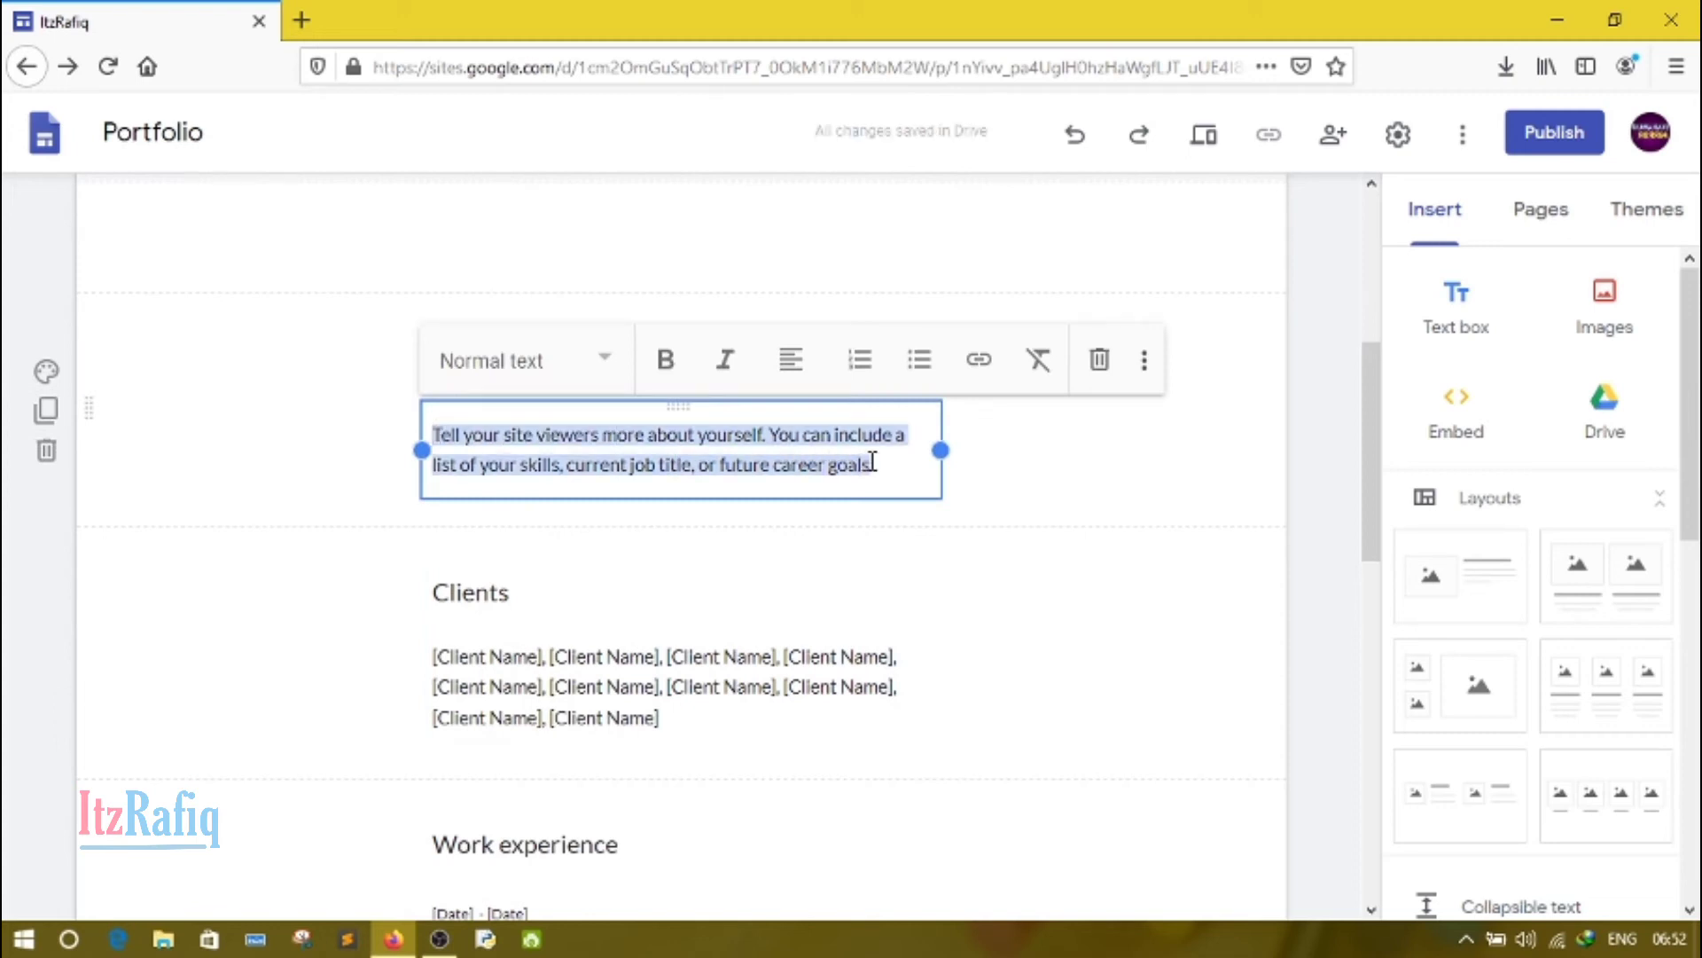
key(BackSpace)
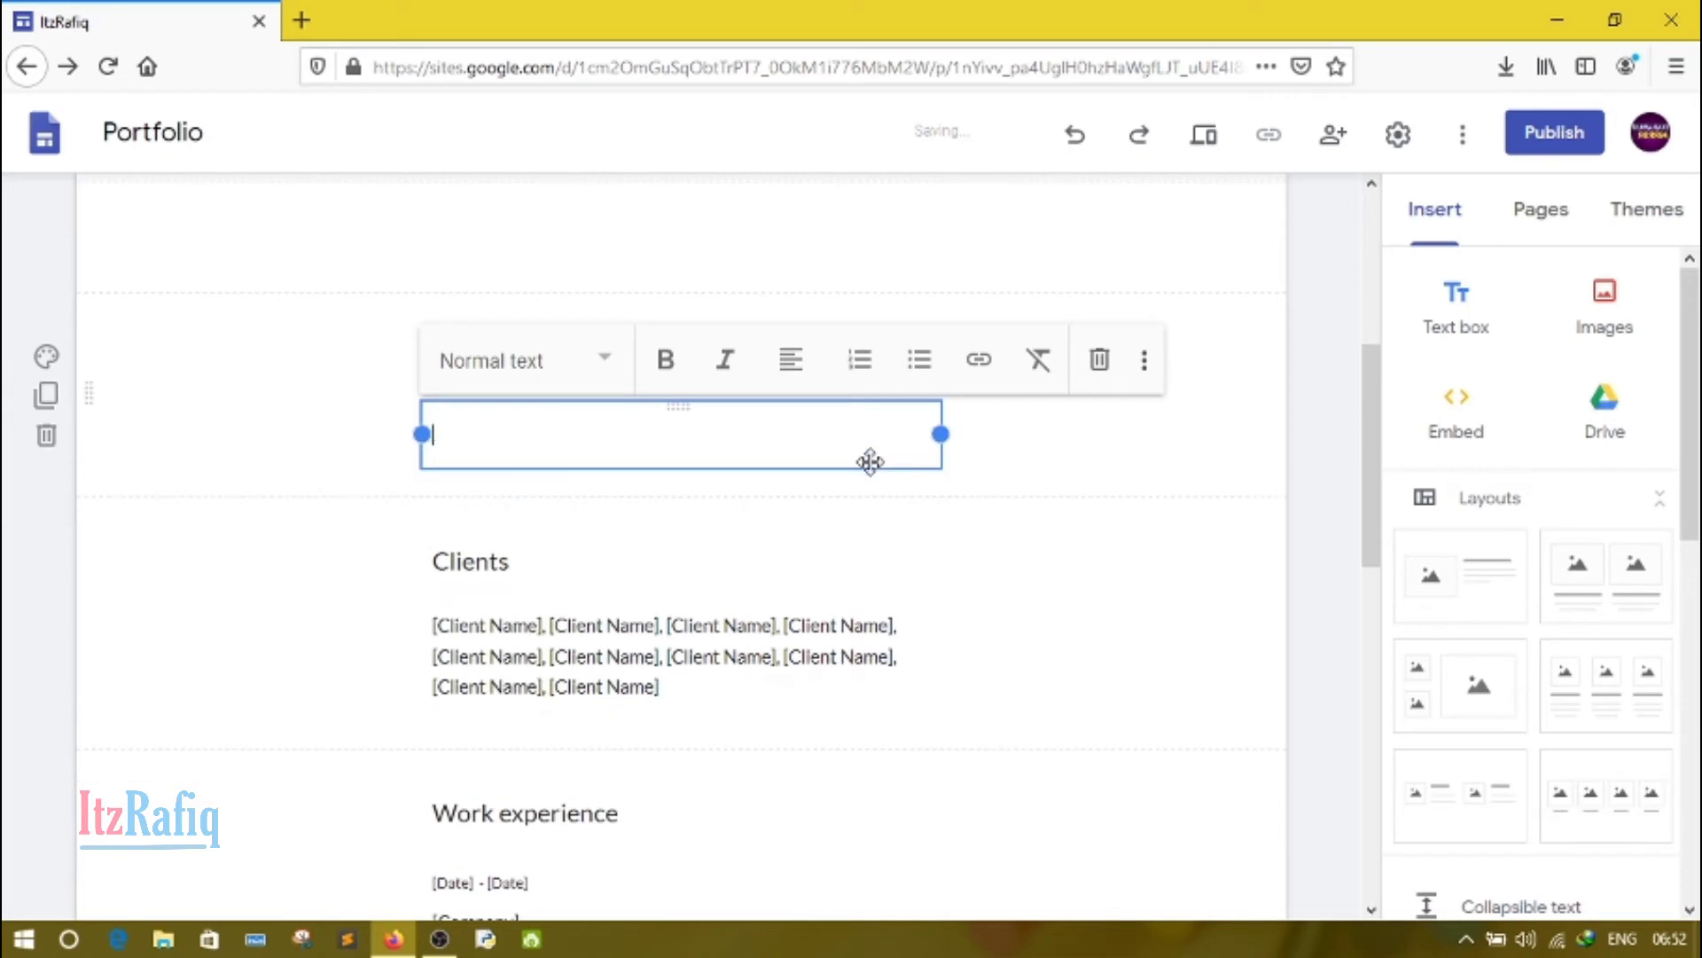
text(Hi. I'm Rafiq Ah)
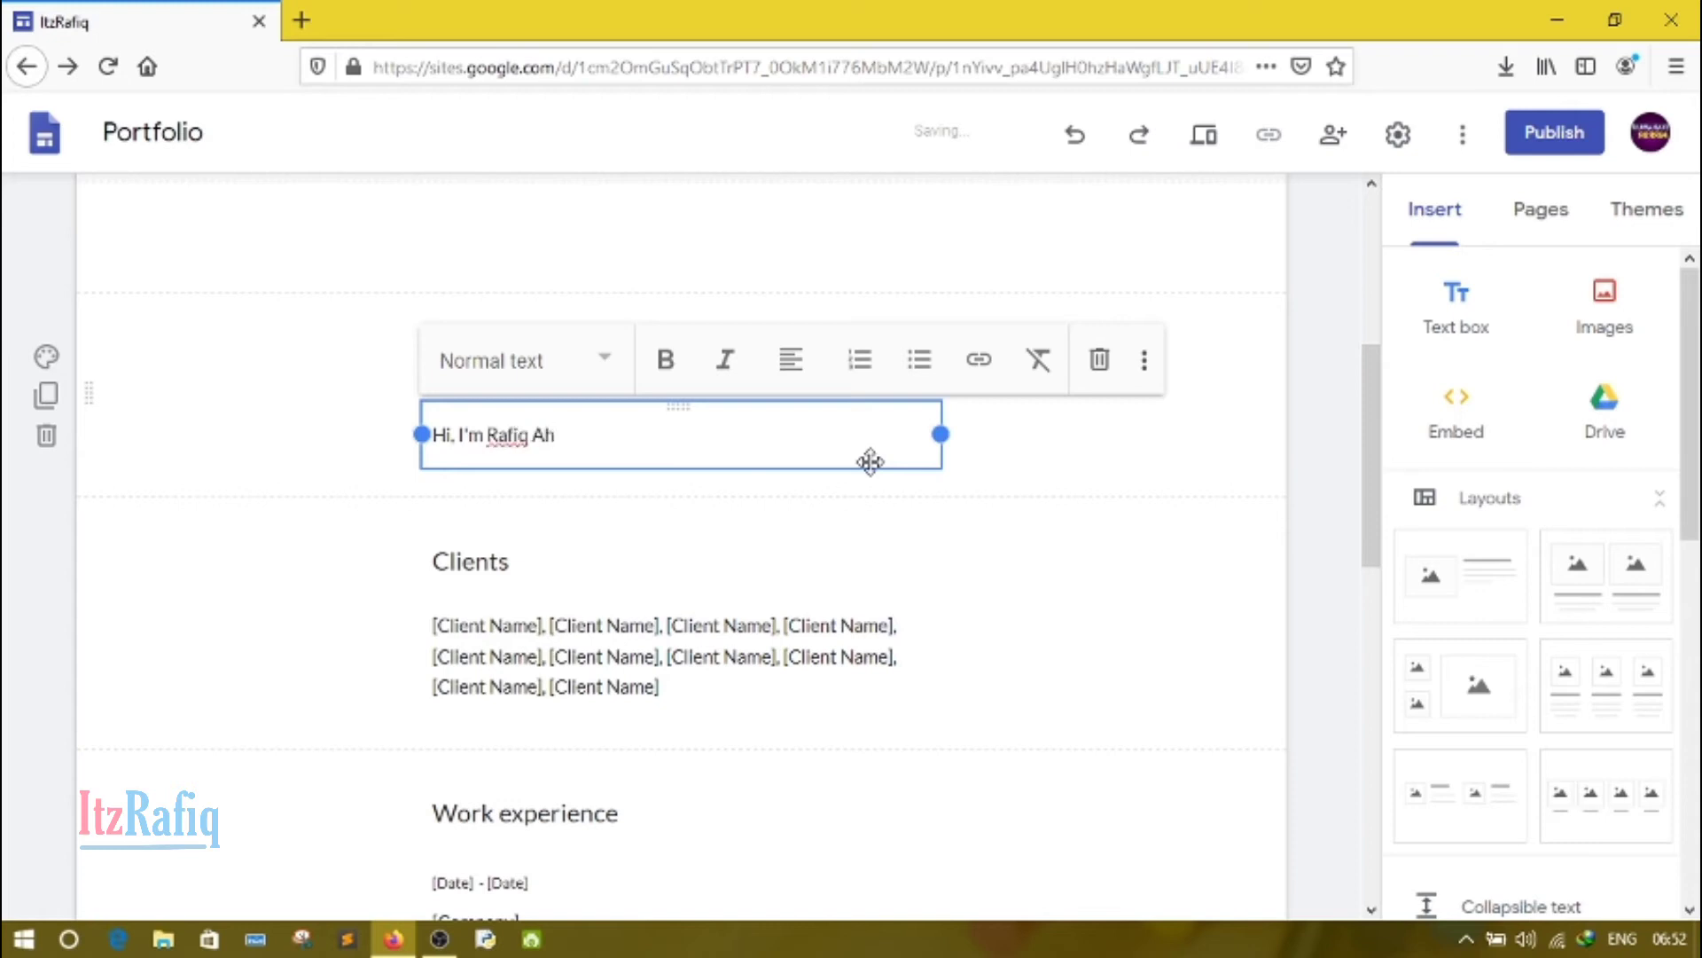
text(med a softwar)
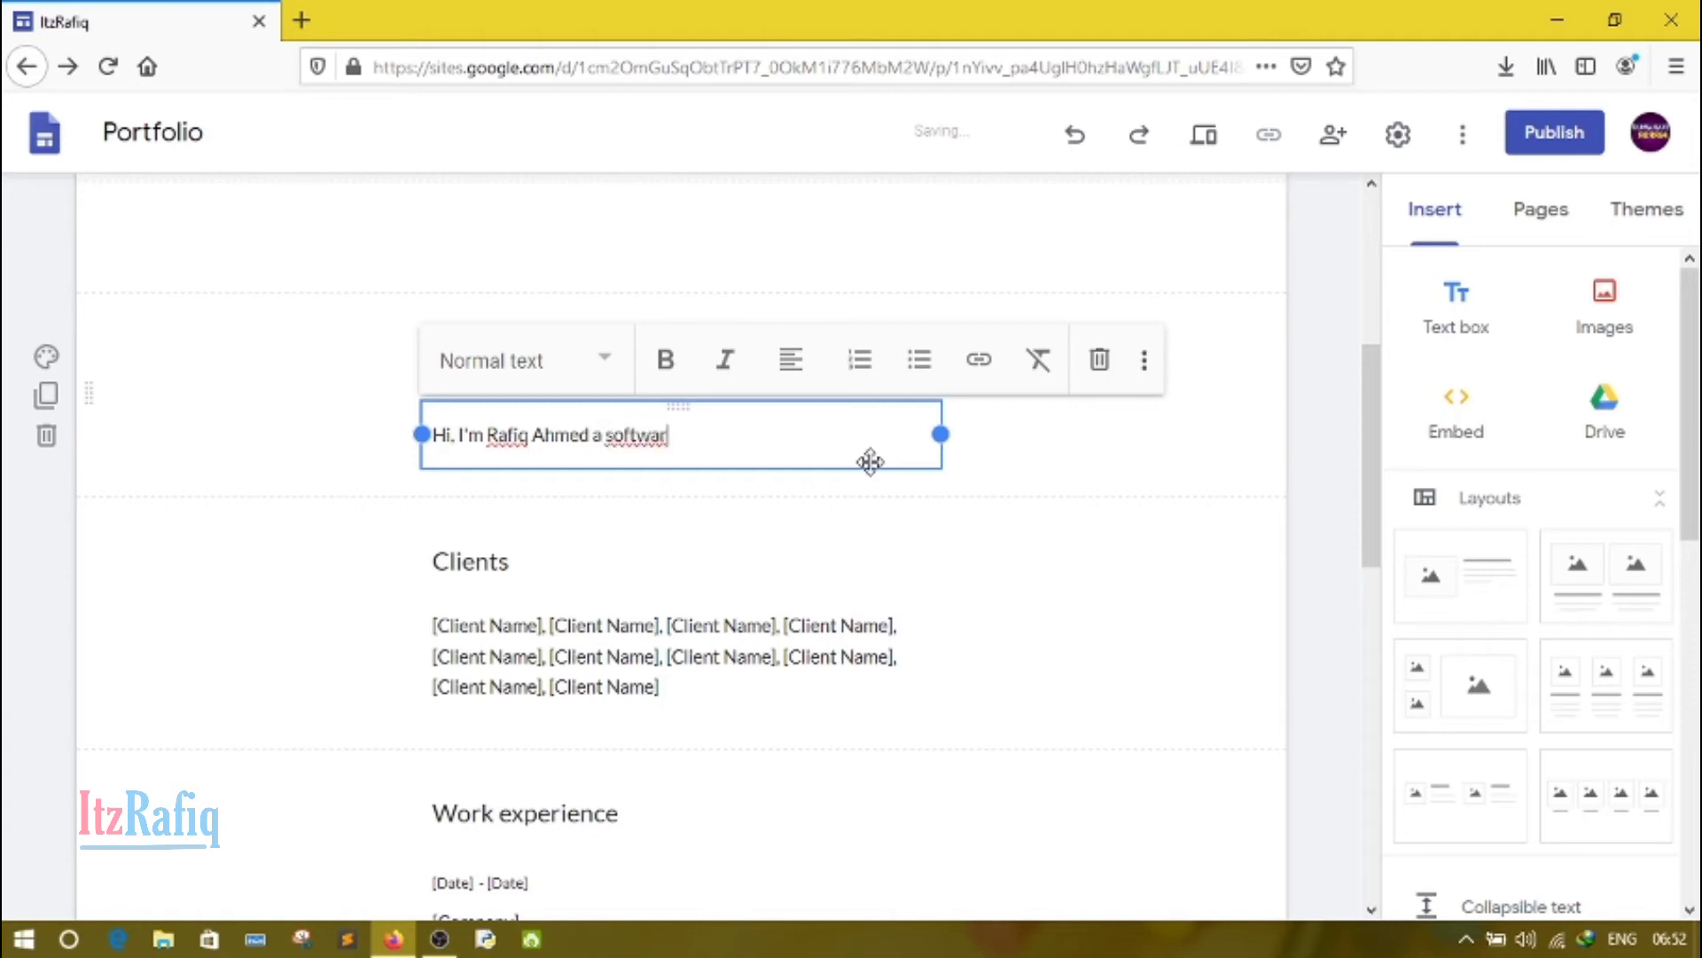
text(e developer c)
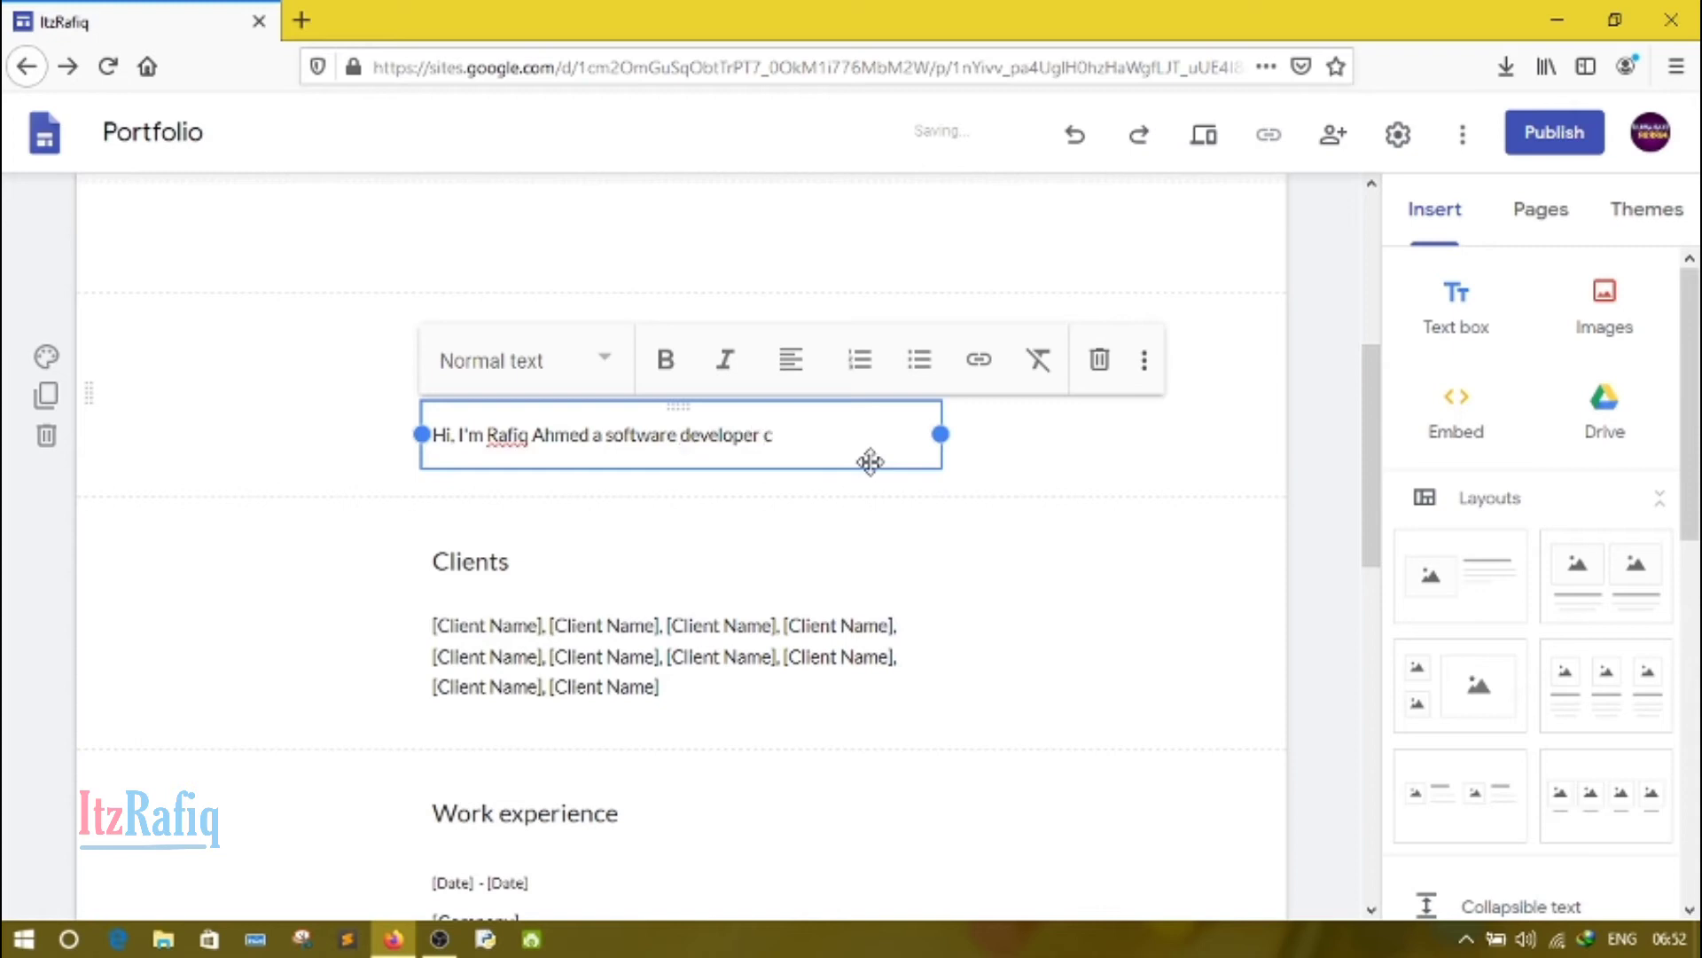
text(um Web)
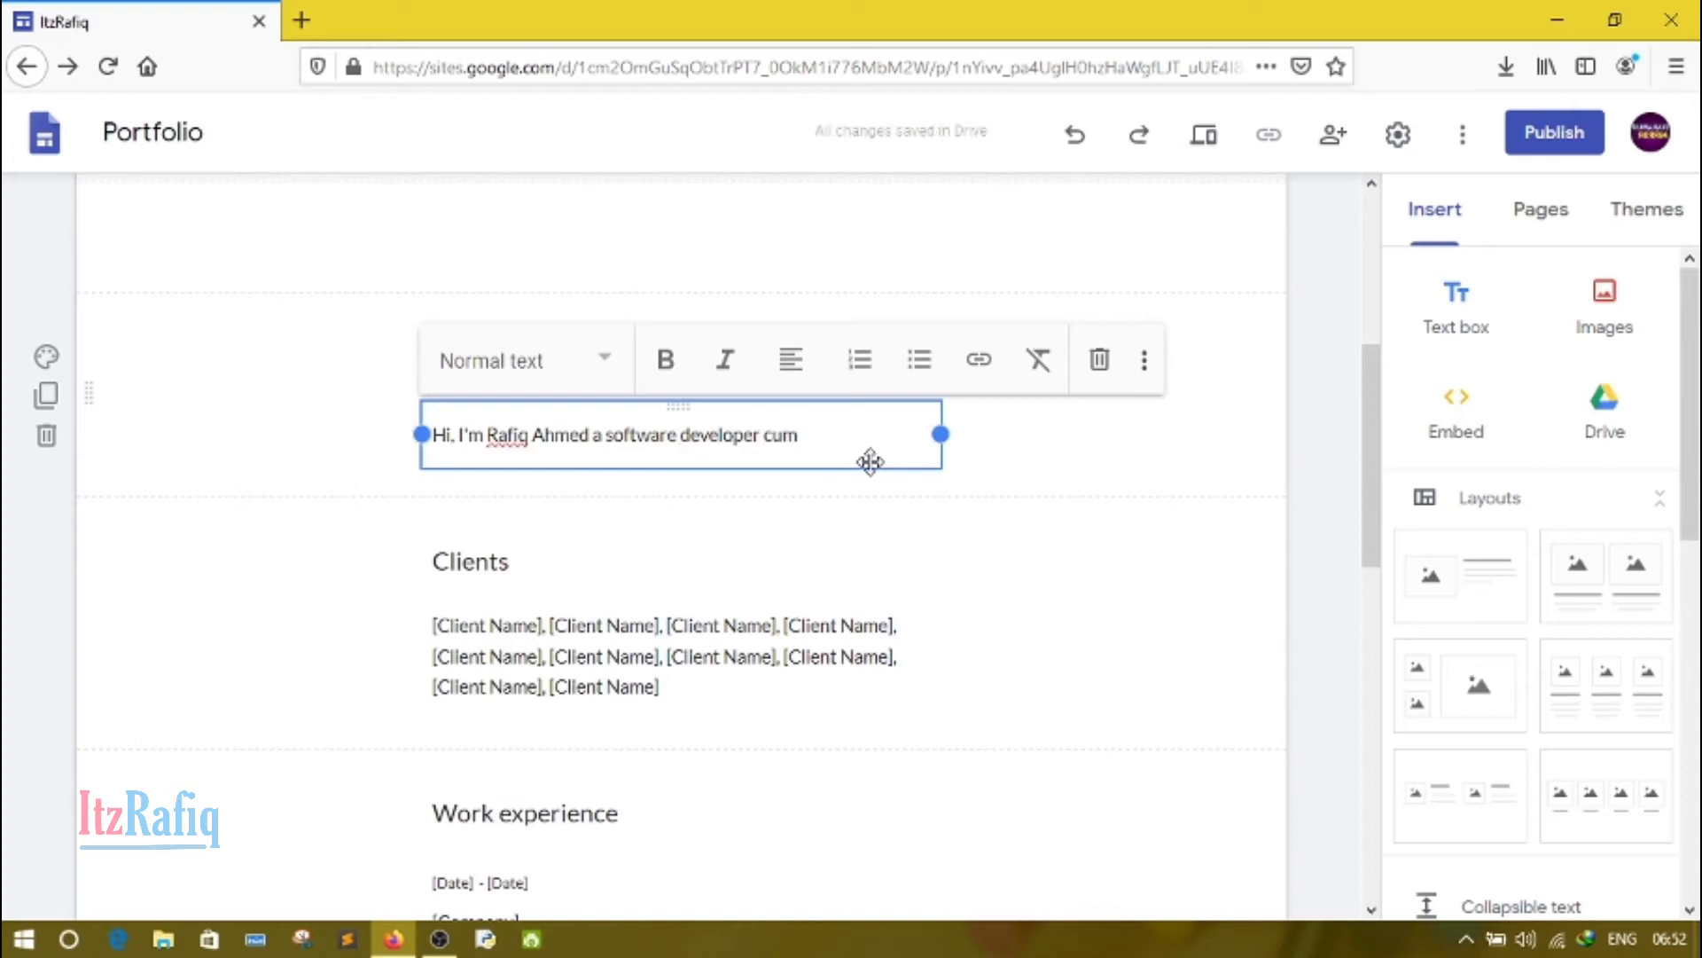
text( de)
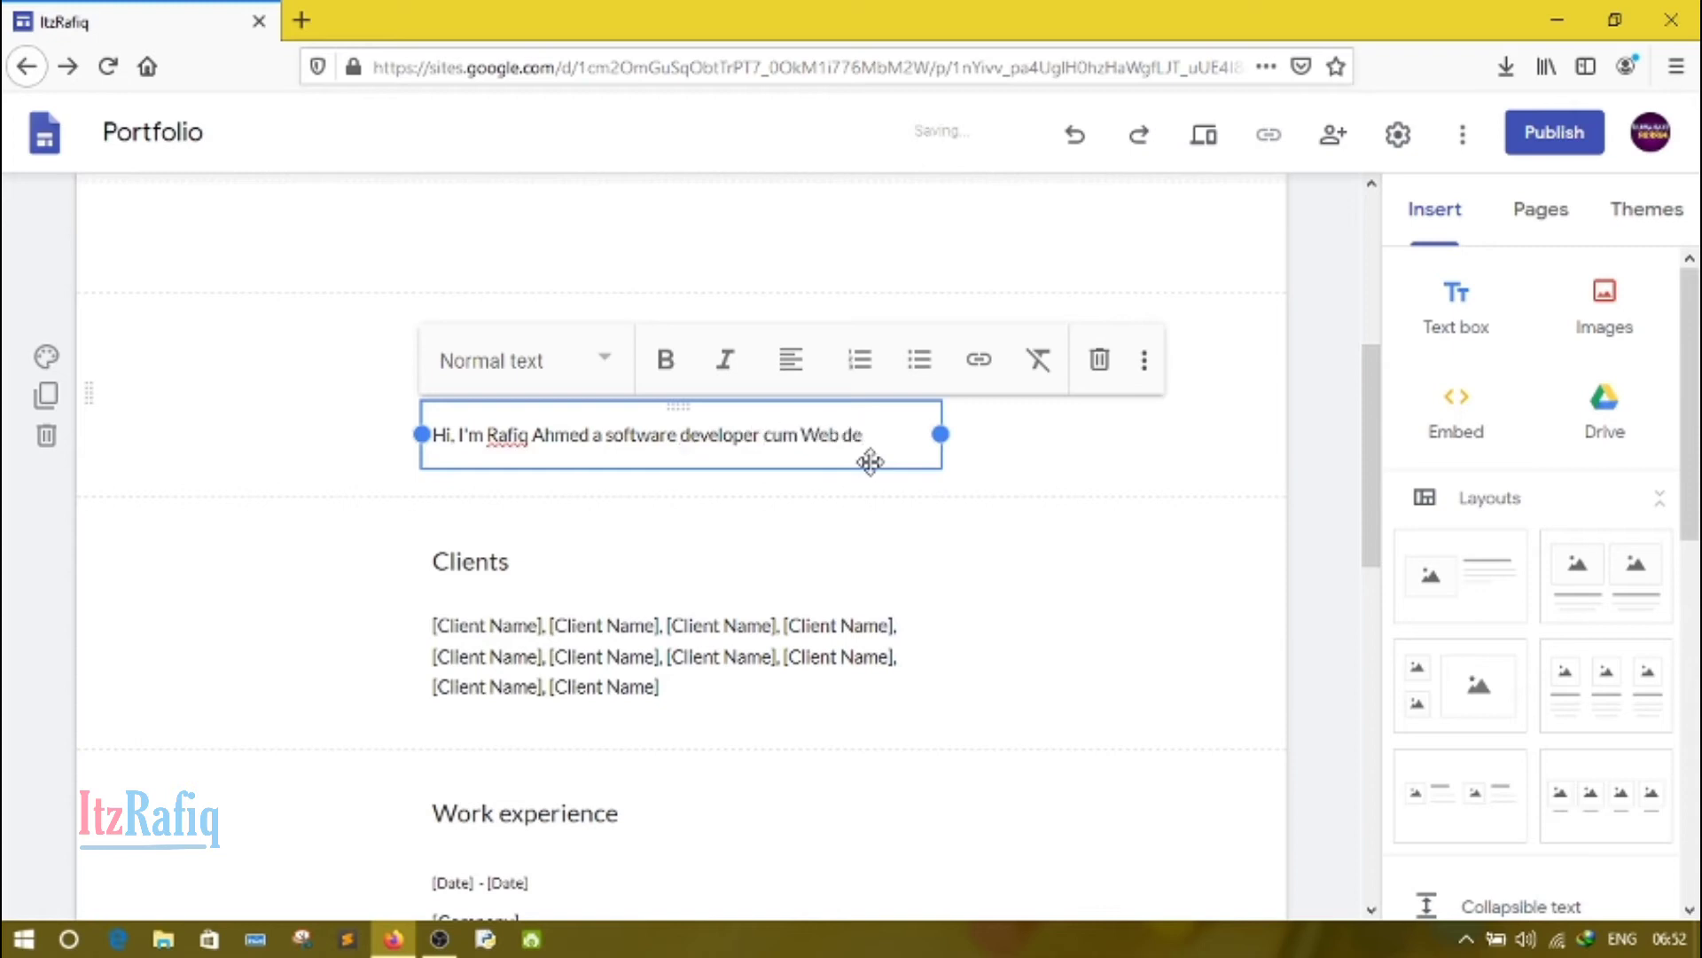
text(veloper)
text( from)
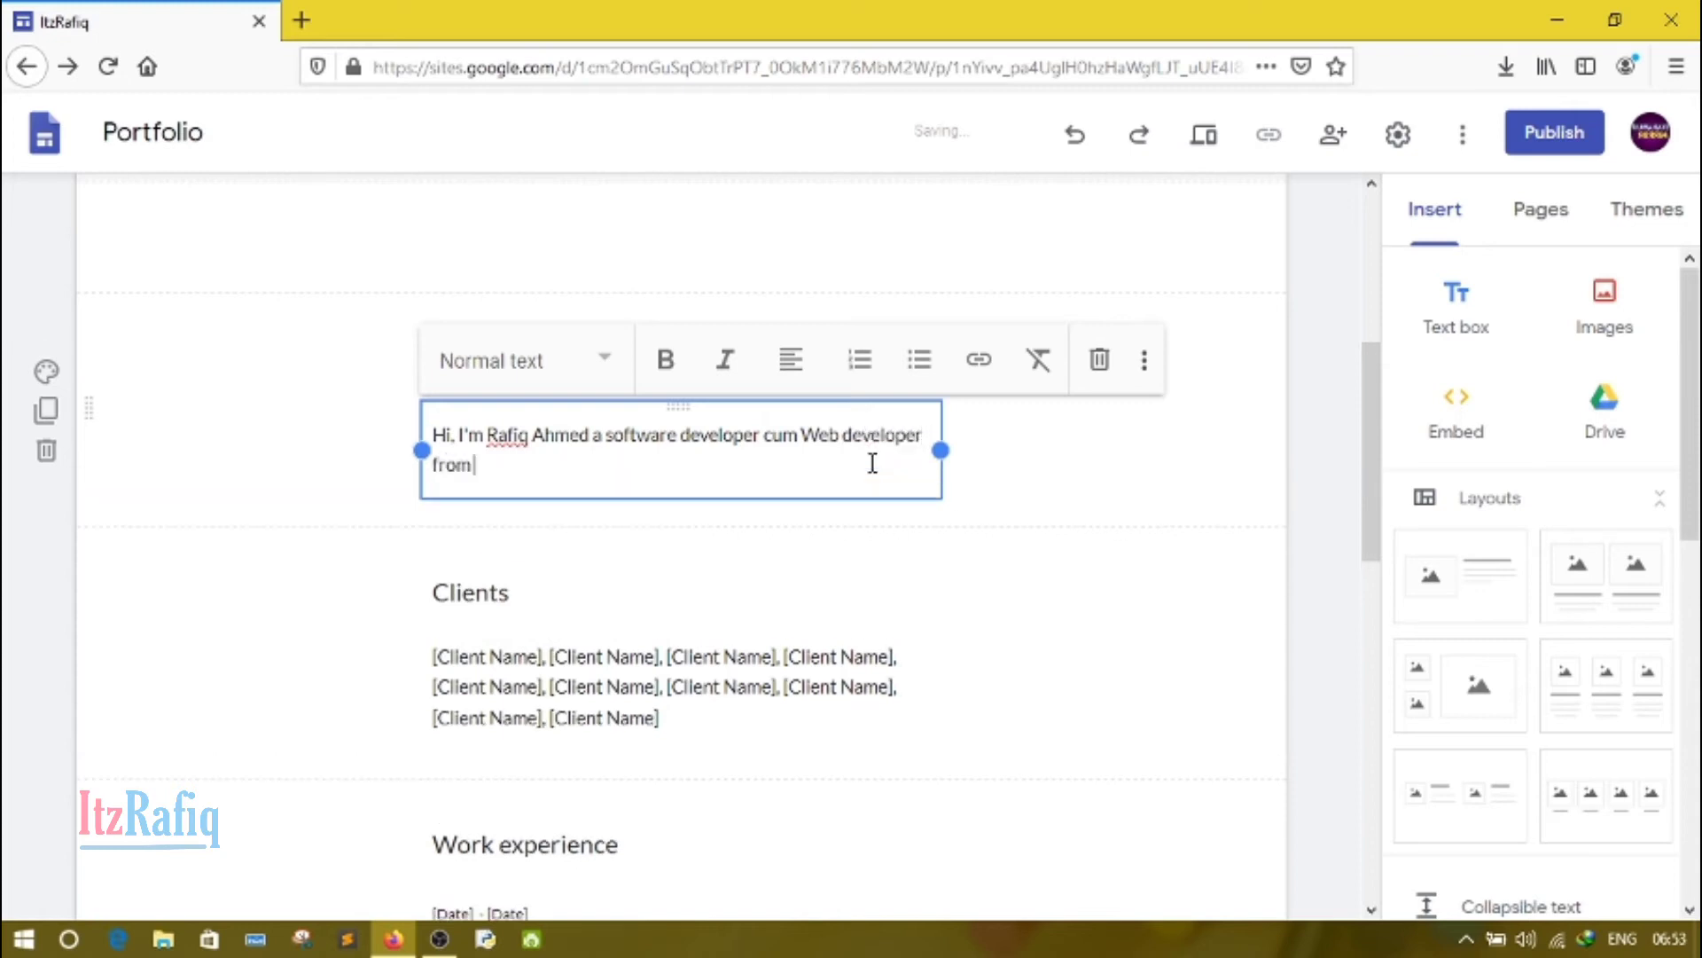
text( Gwahatati)
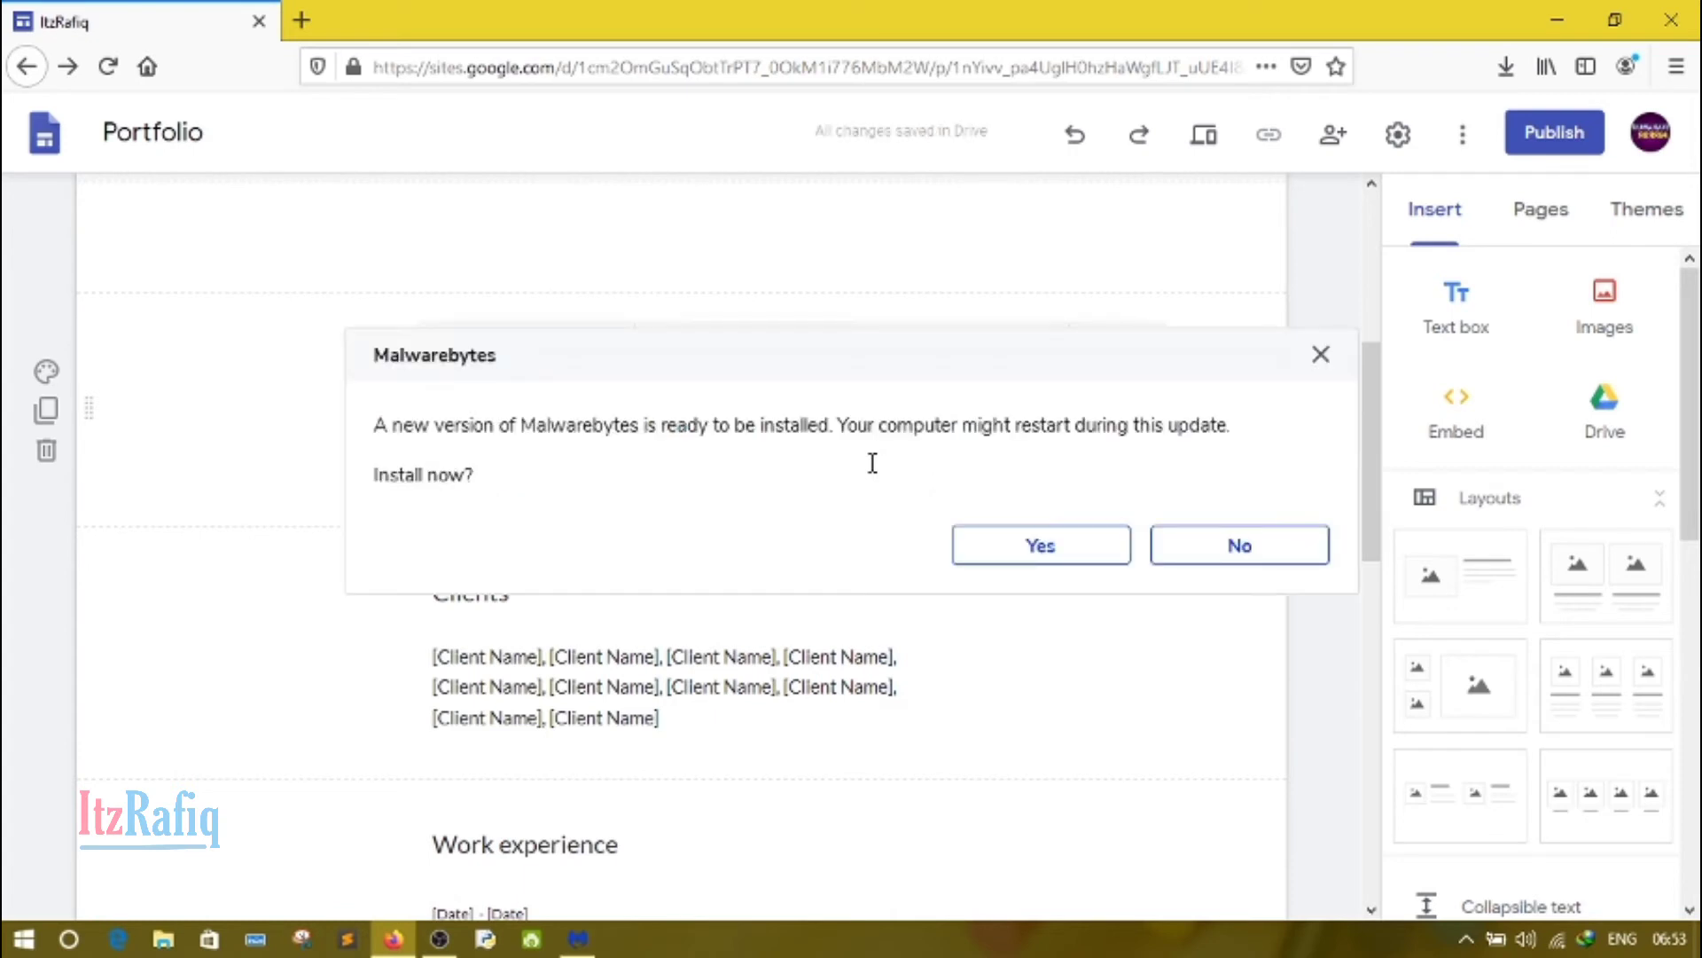
Step: Decline the Malwarebytes update and correct the city at the end of the introduction to "Gwahati."
click(1309, 546)
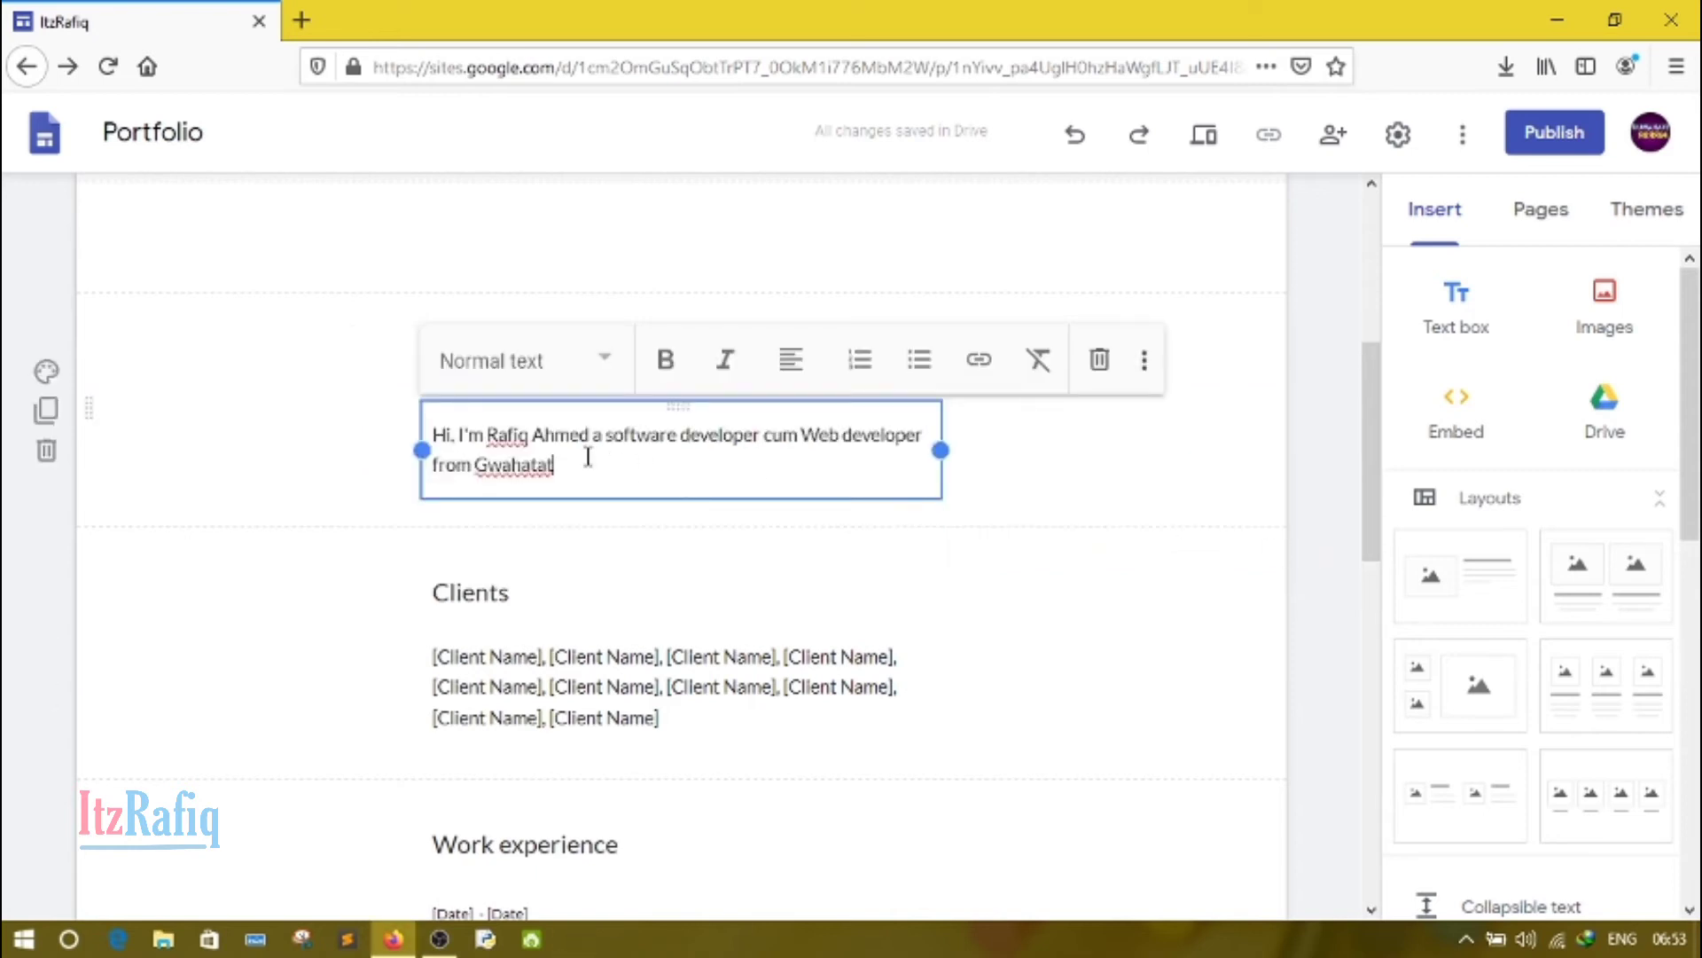
key(BackSpace)
key(BackSpace)
key(BackSpace)
text(t)
Step: Replace all the "[Client Name]" placeholders under Clients with "Example1, Example2, Example 3"
click(579, 652)
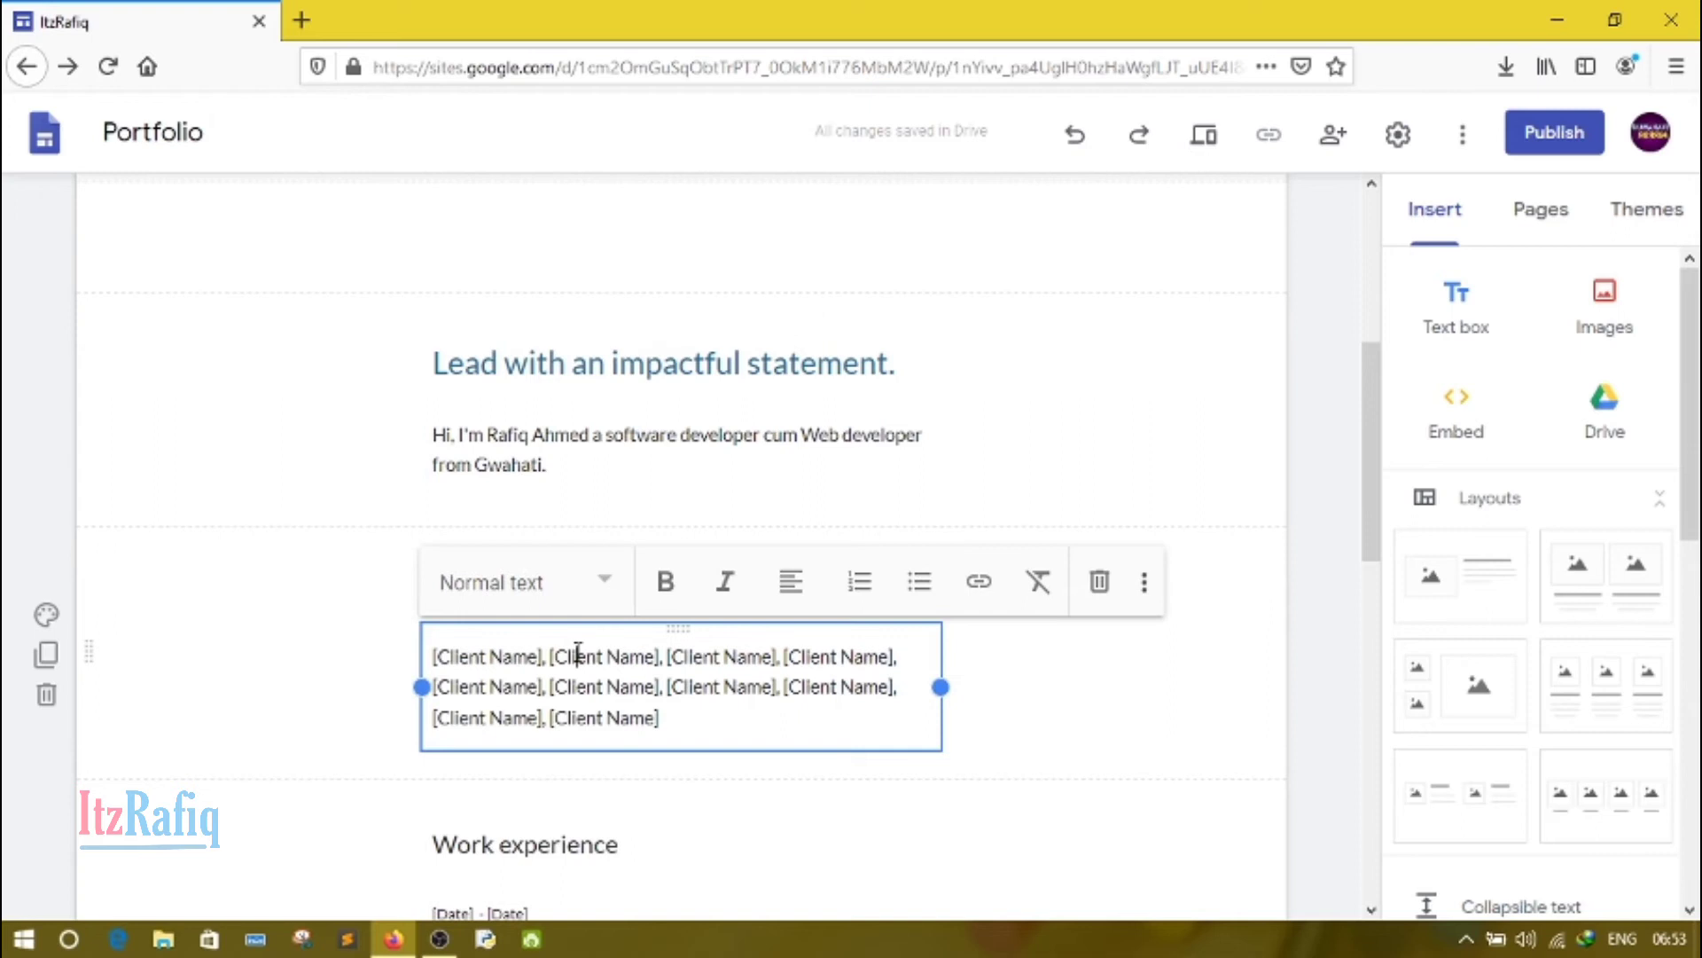
click(448, 655)
click(434, 657)
drag(435, 657, 687, 723)
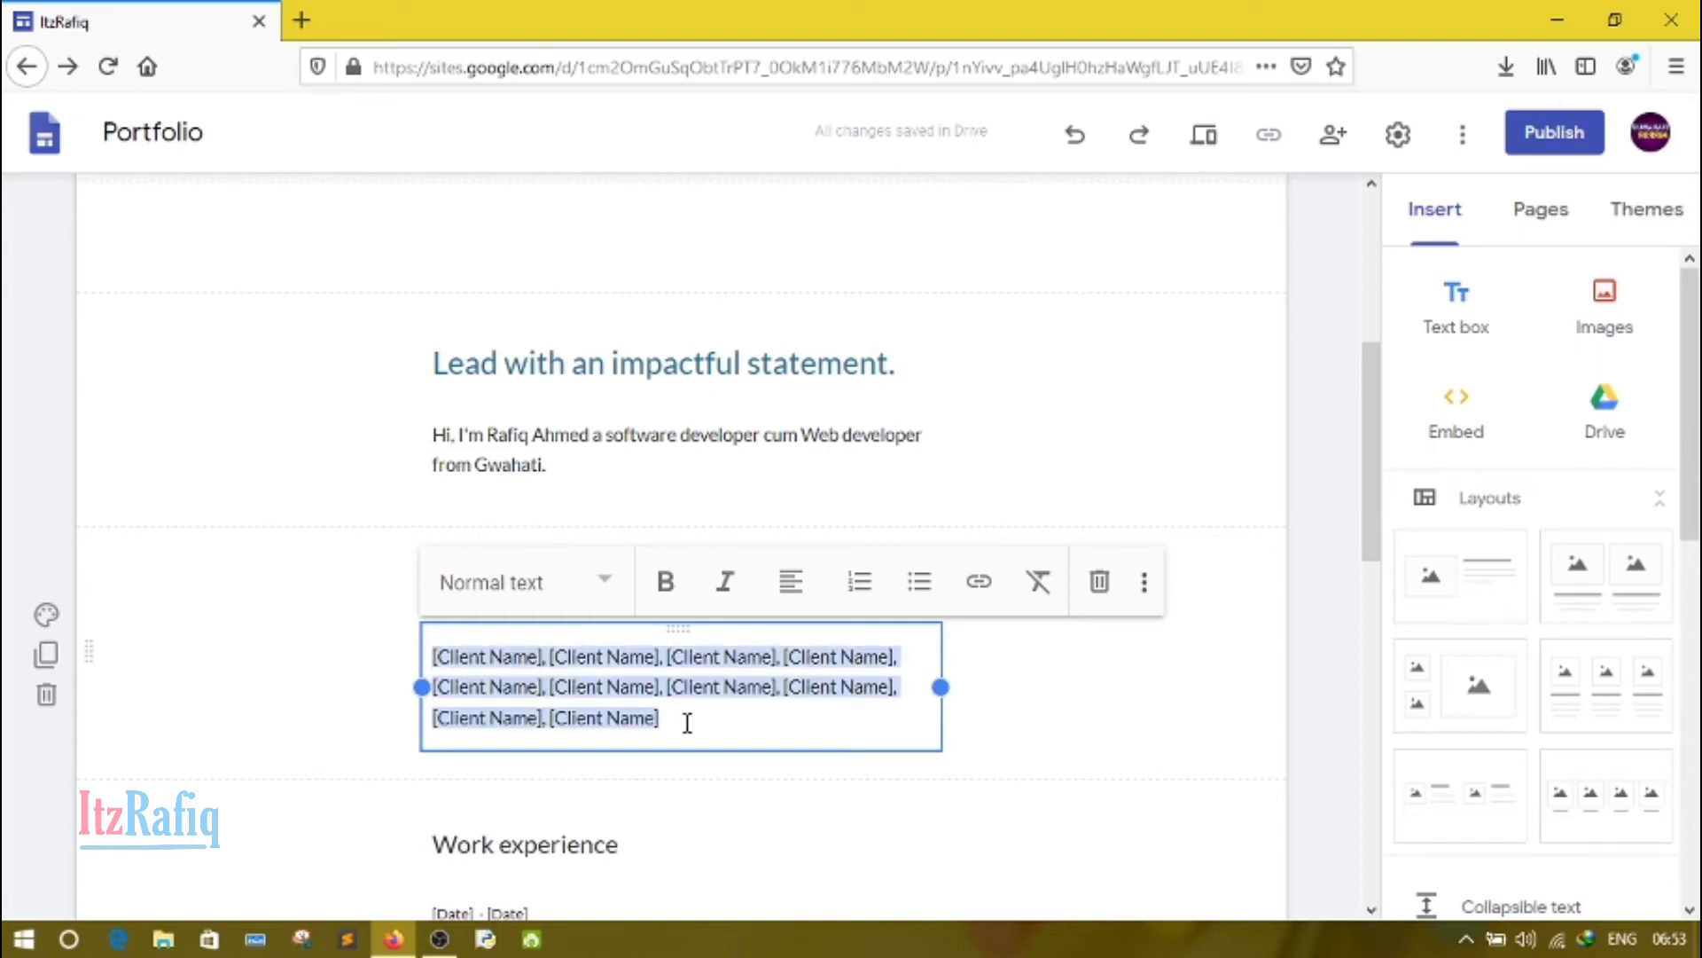
key(BackSpace)
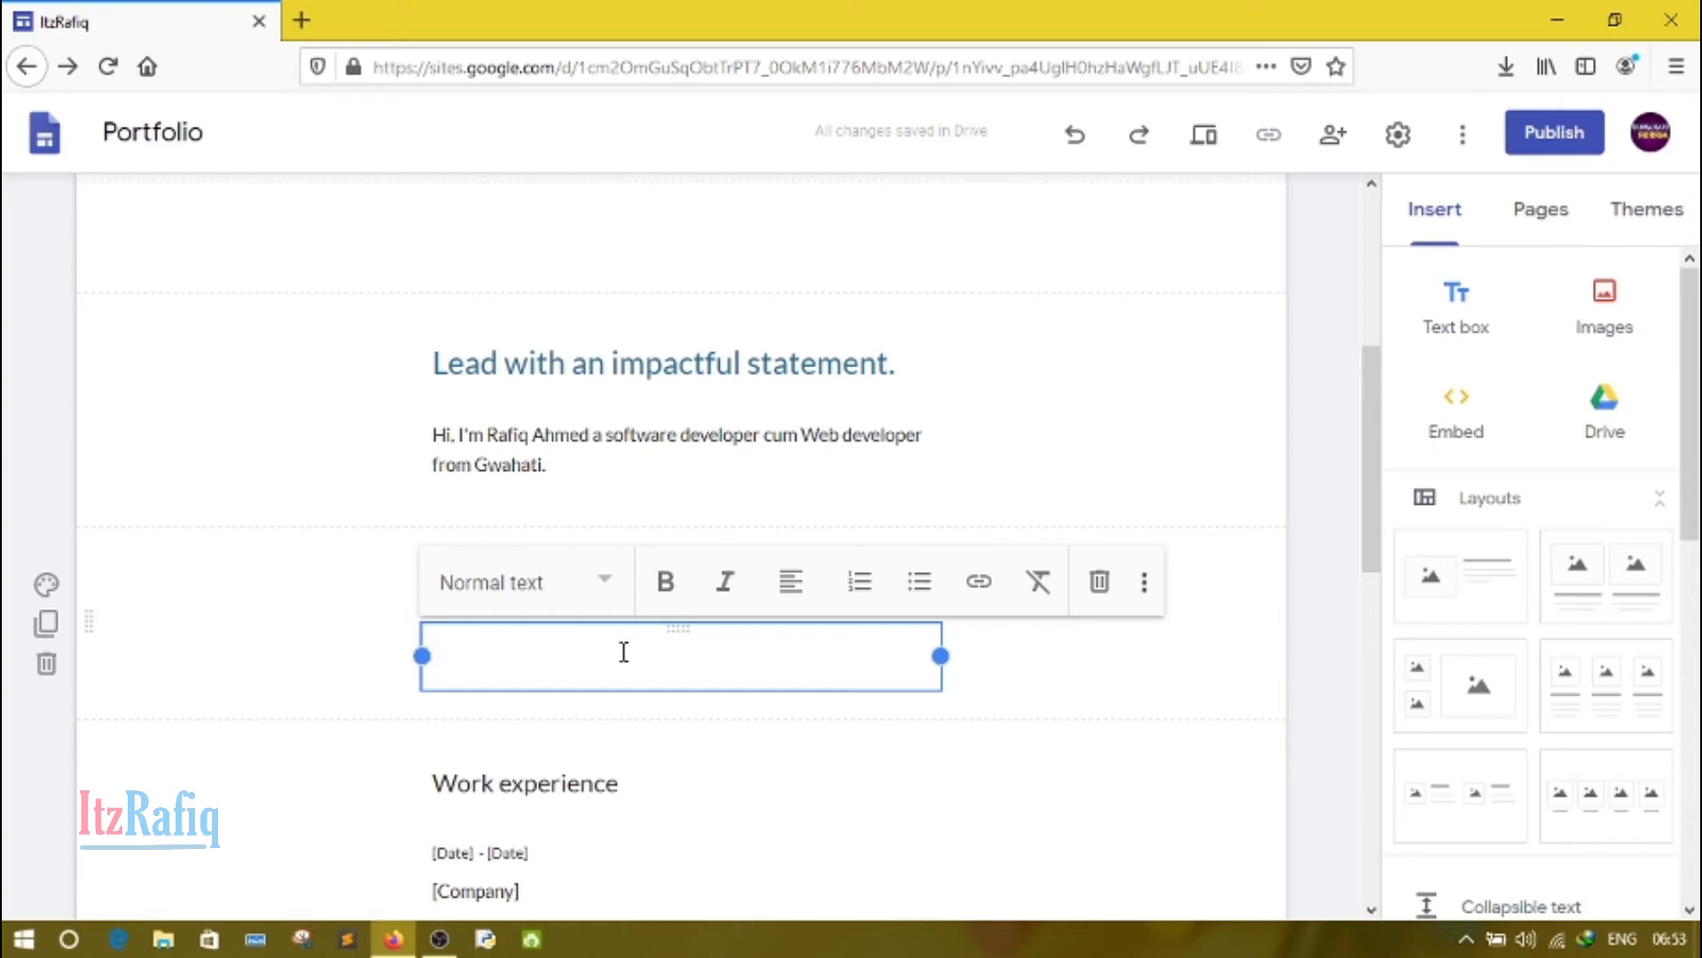
text(Exa)
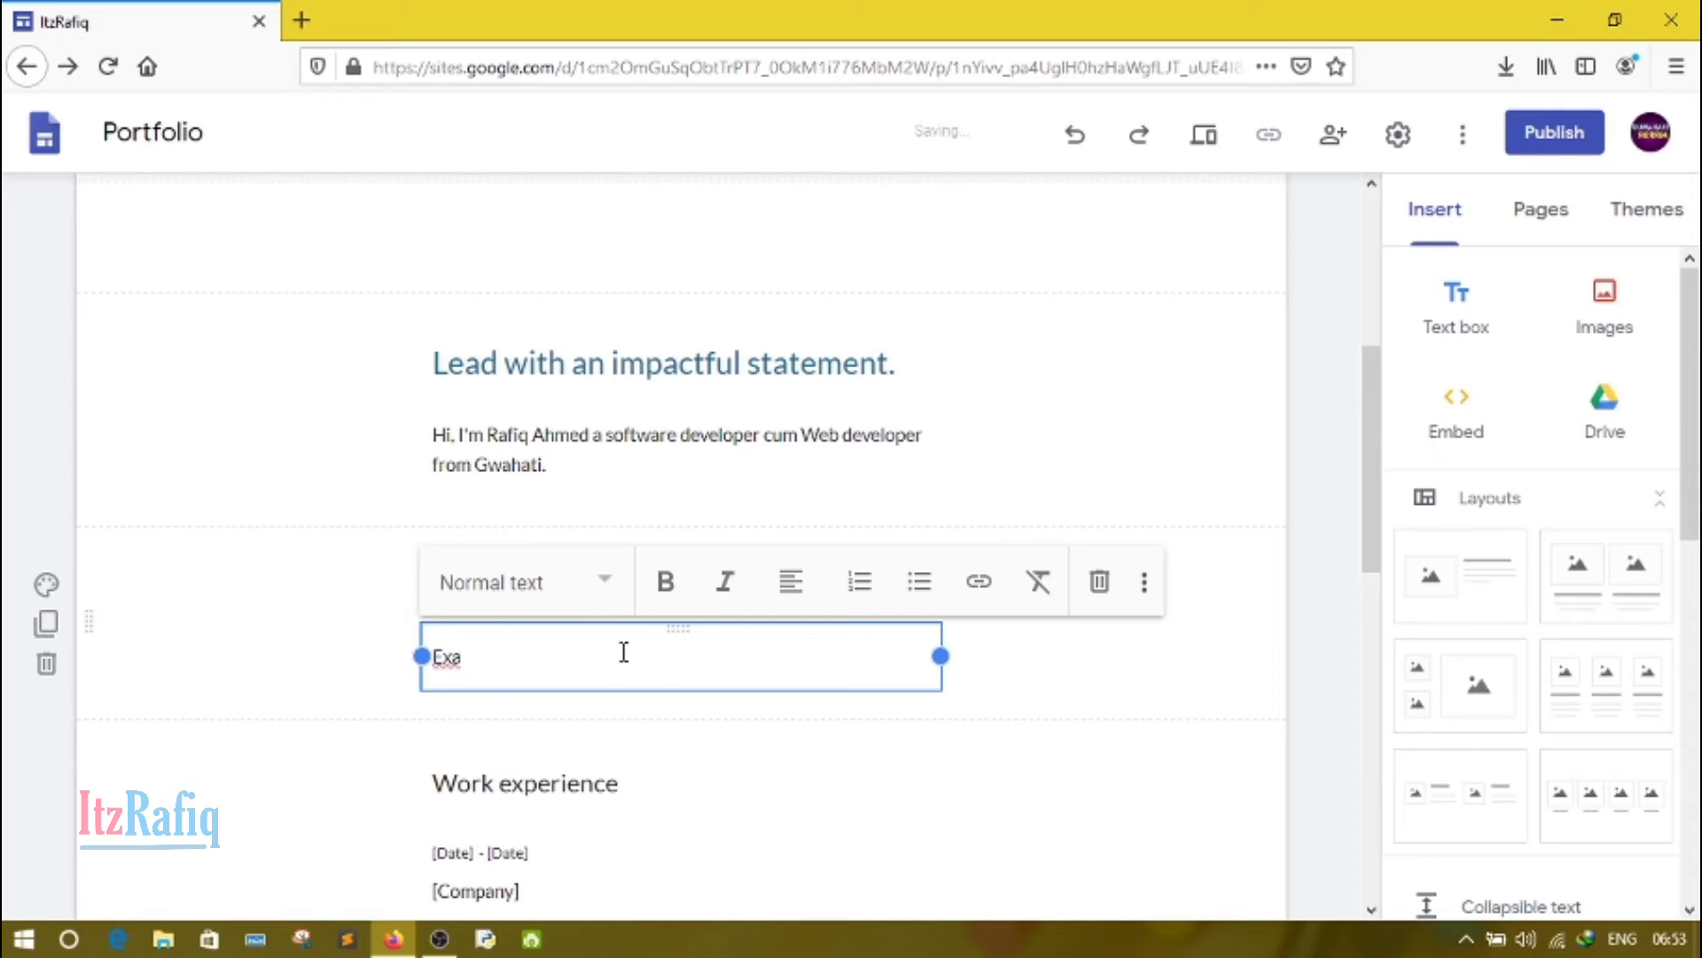
text(mple1, Exa)
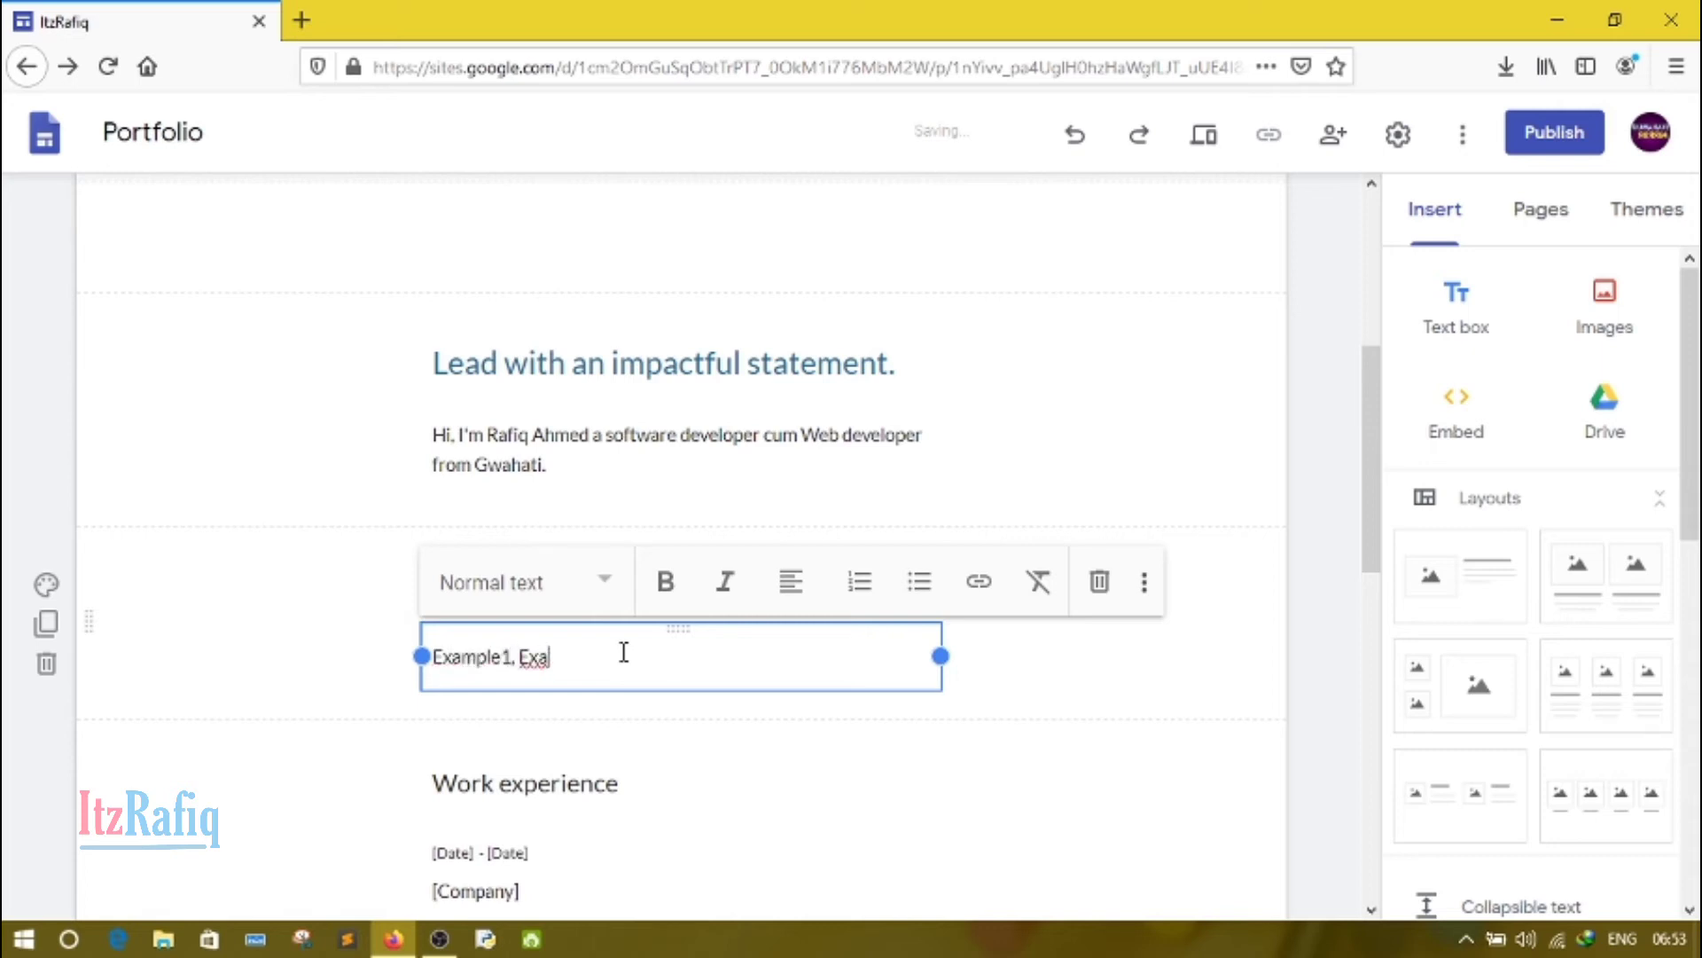
text(mple2, Example 3)
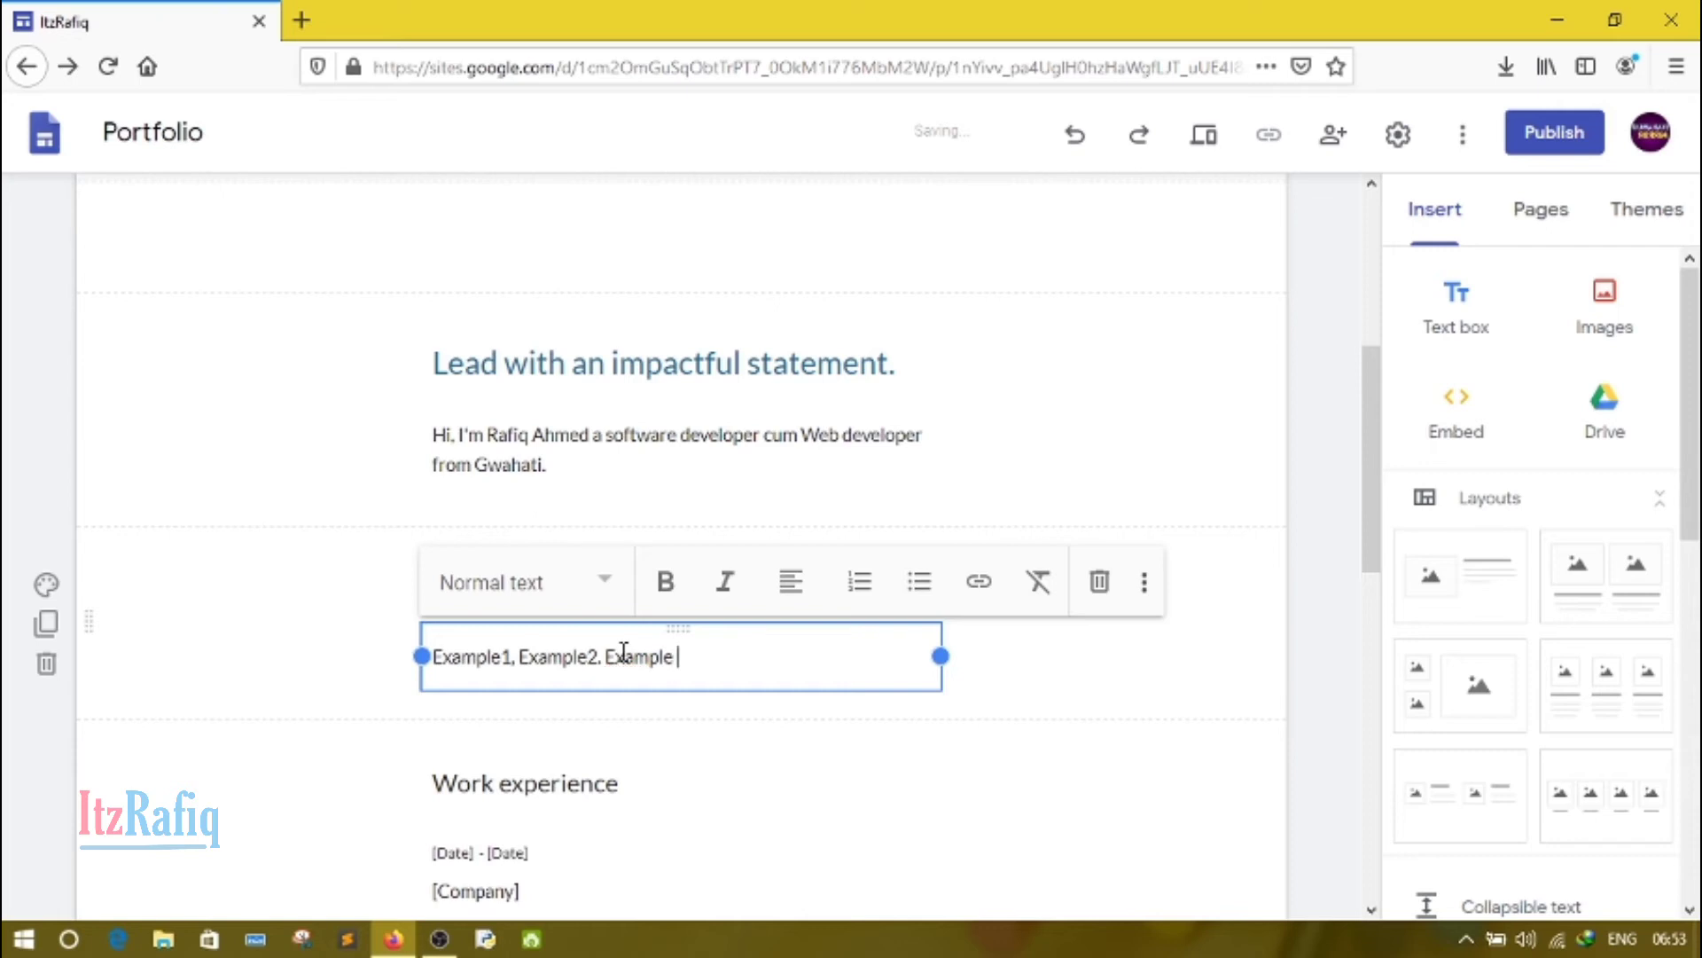
Step: Set the dates of the first Work experience entry to "2013 - Present"
click(571, 804)
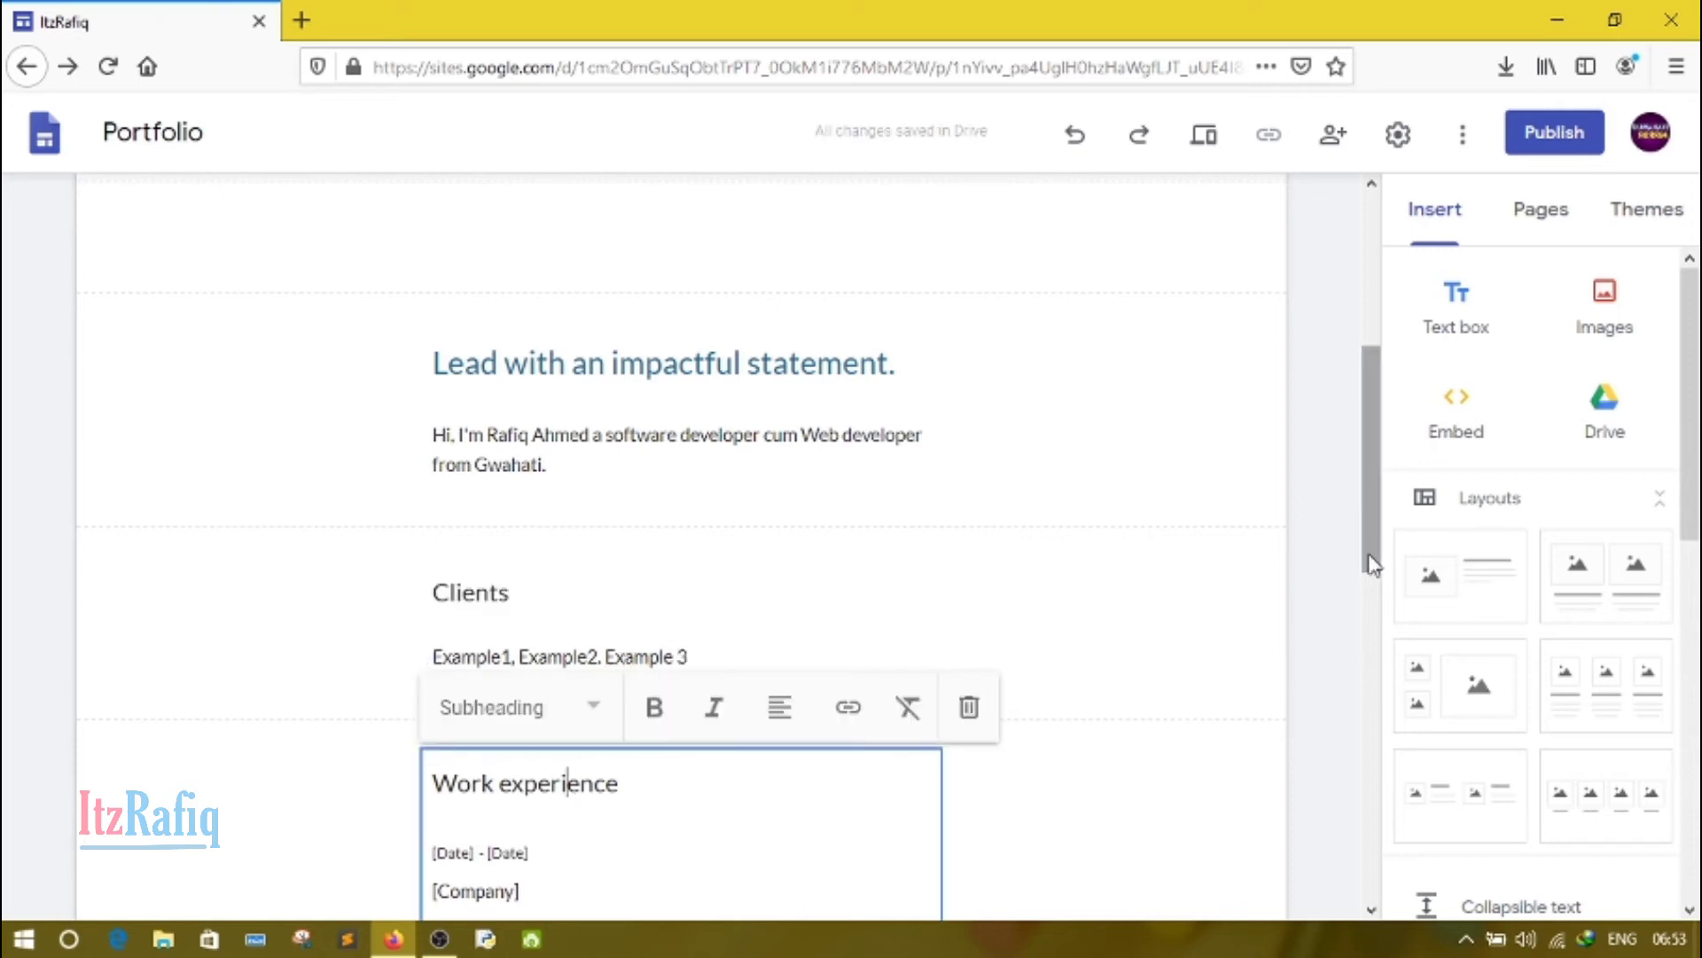
drag(1372, 559, 1380, 684)
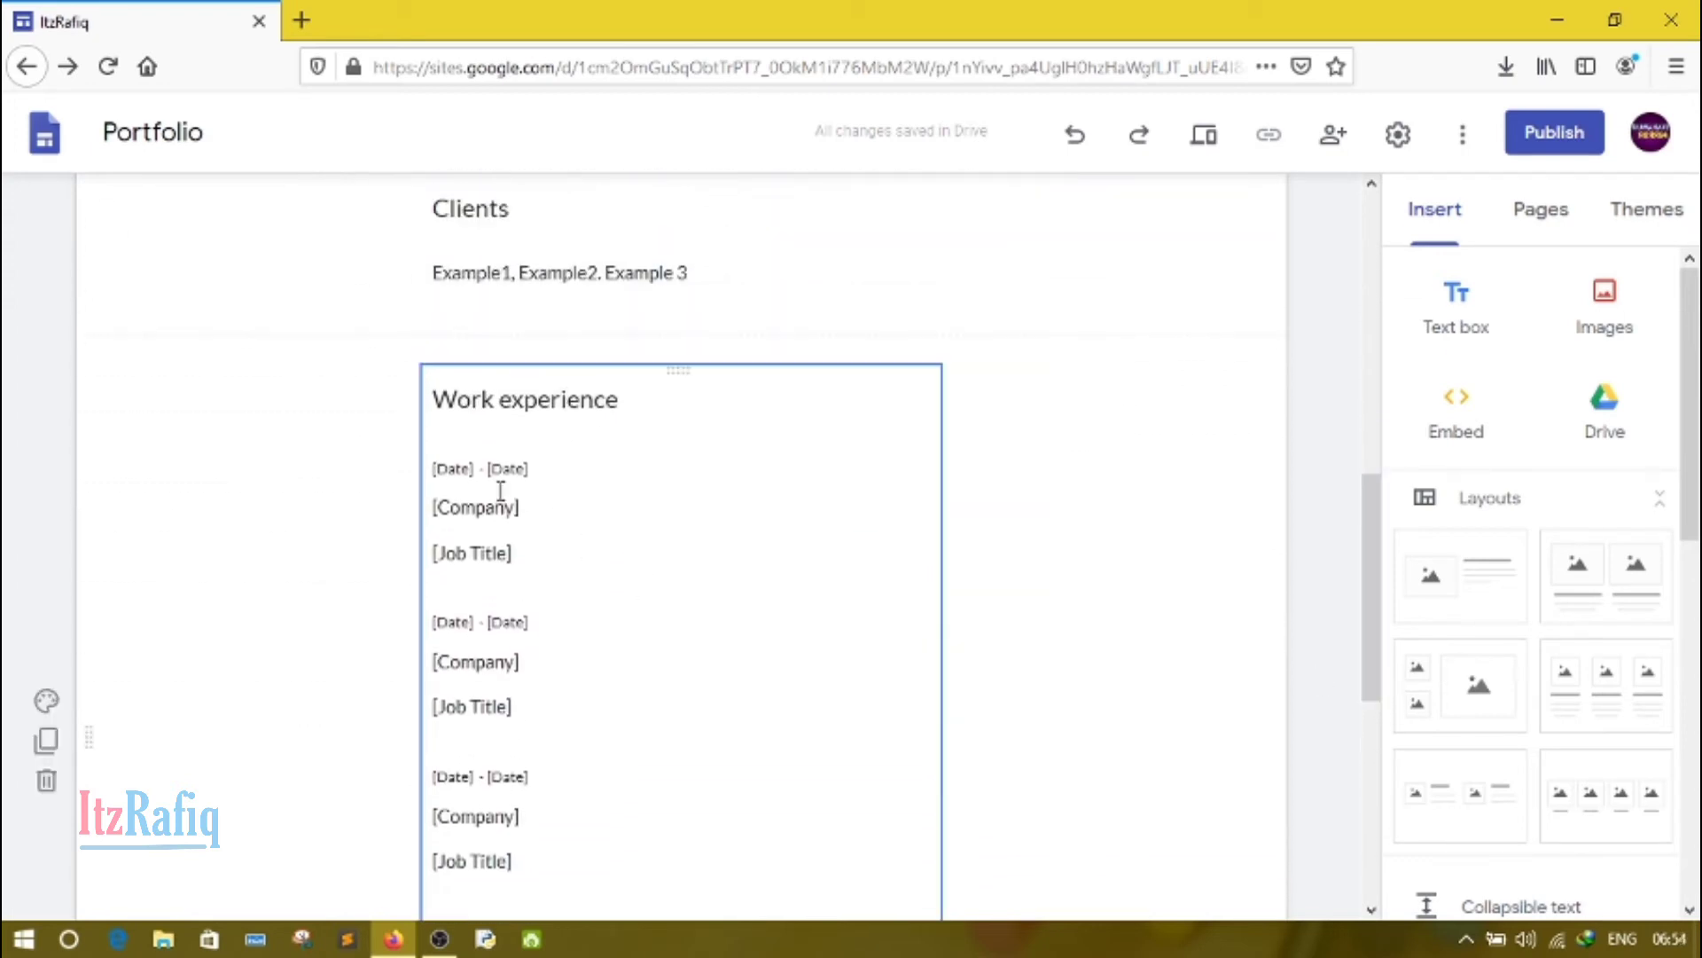
click(460, 468)
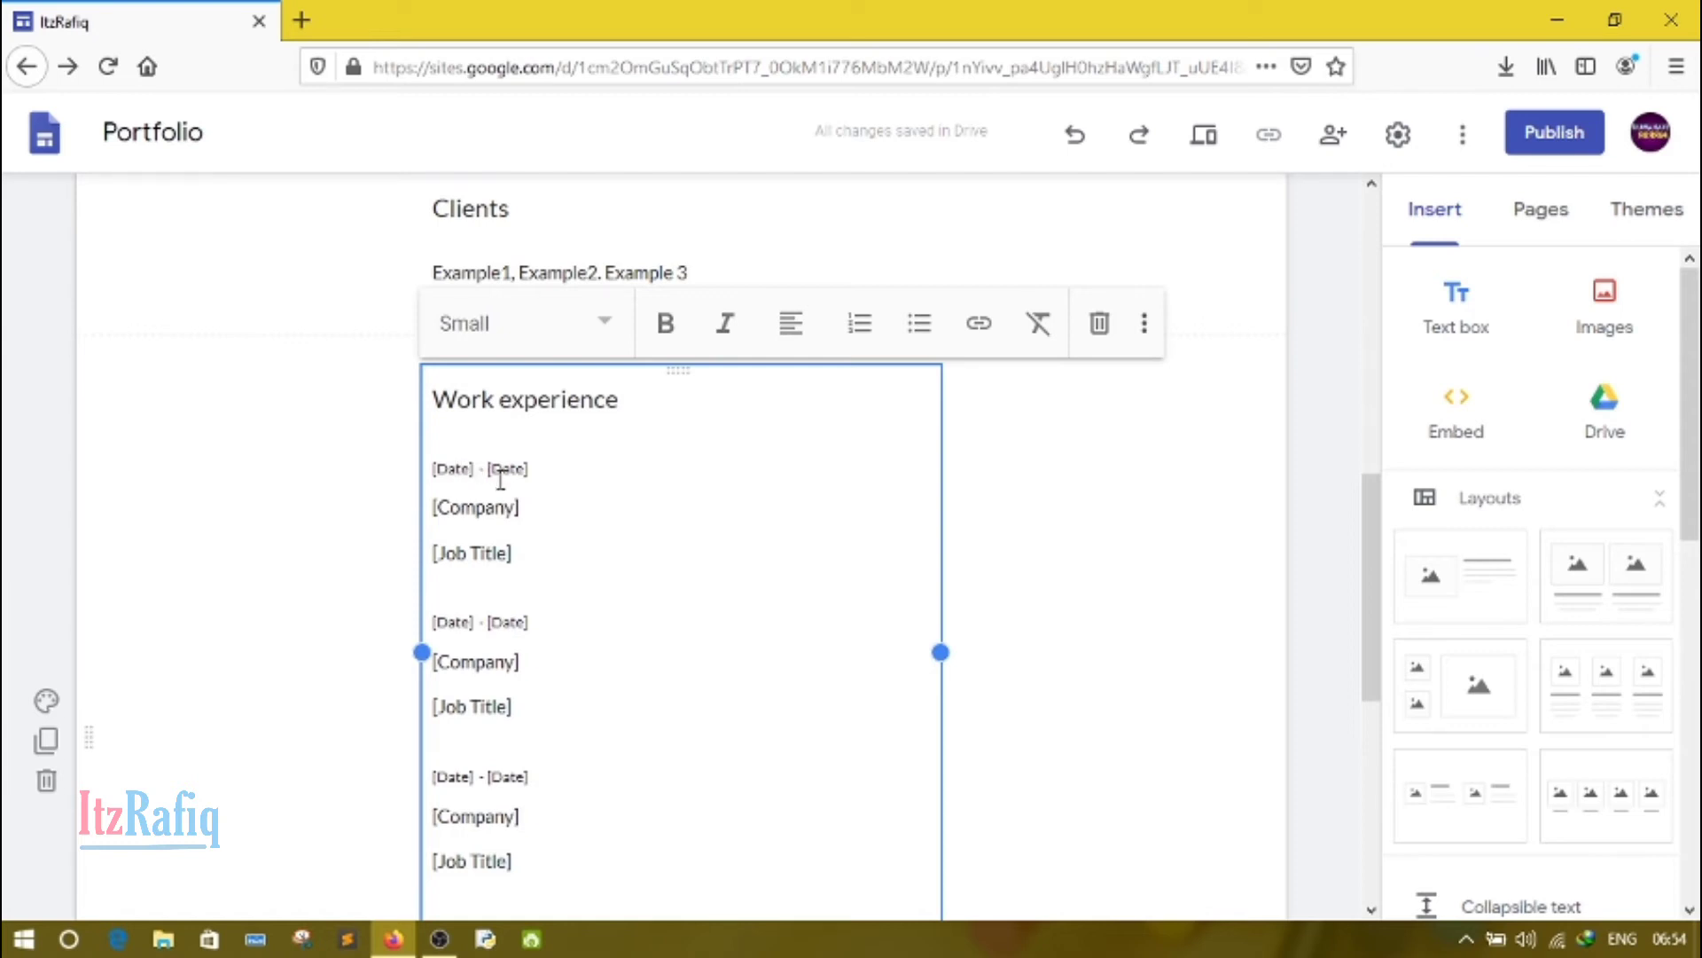
key(BackSpace)
key(BackSpace)
key(BackSpace)
key(BackSpace)
key(BackSpace)
key(BackSpace)
text(20)
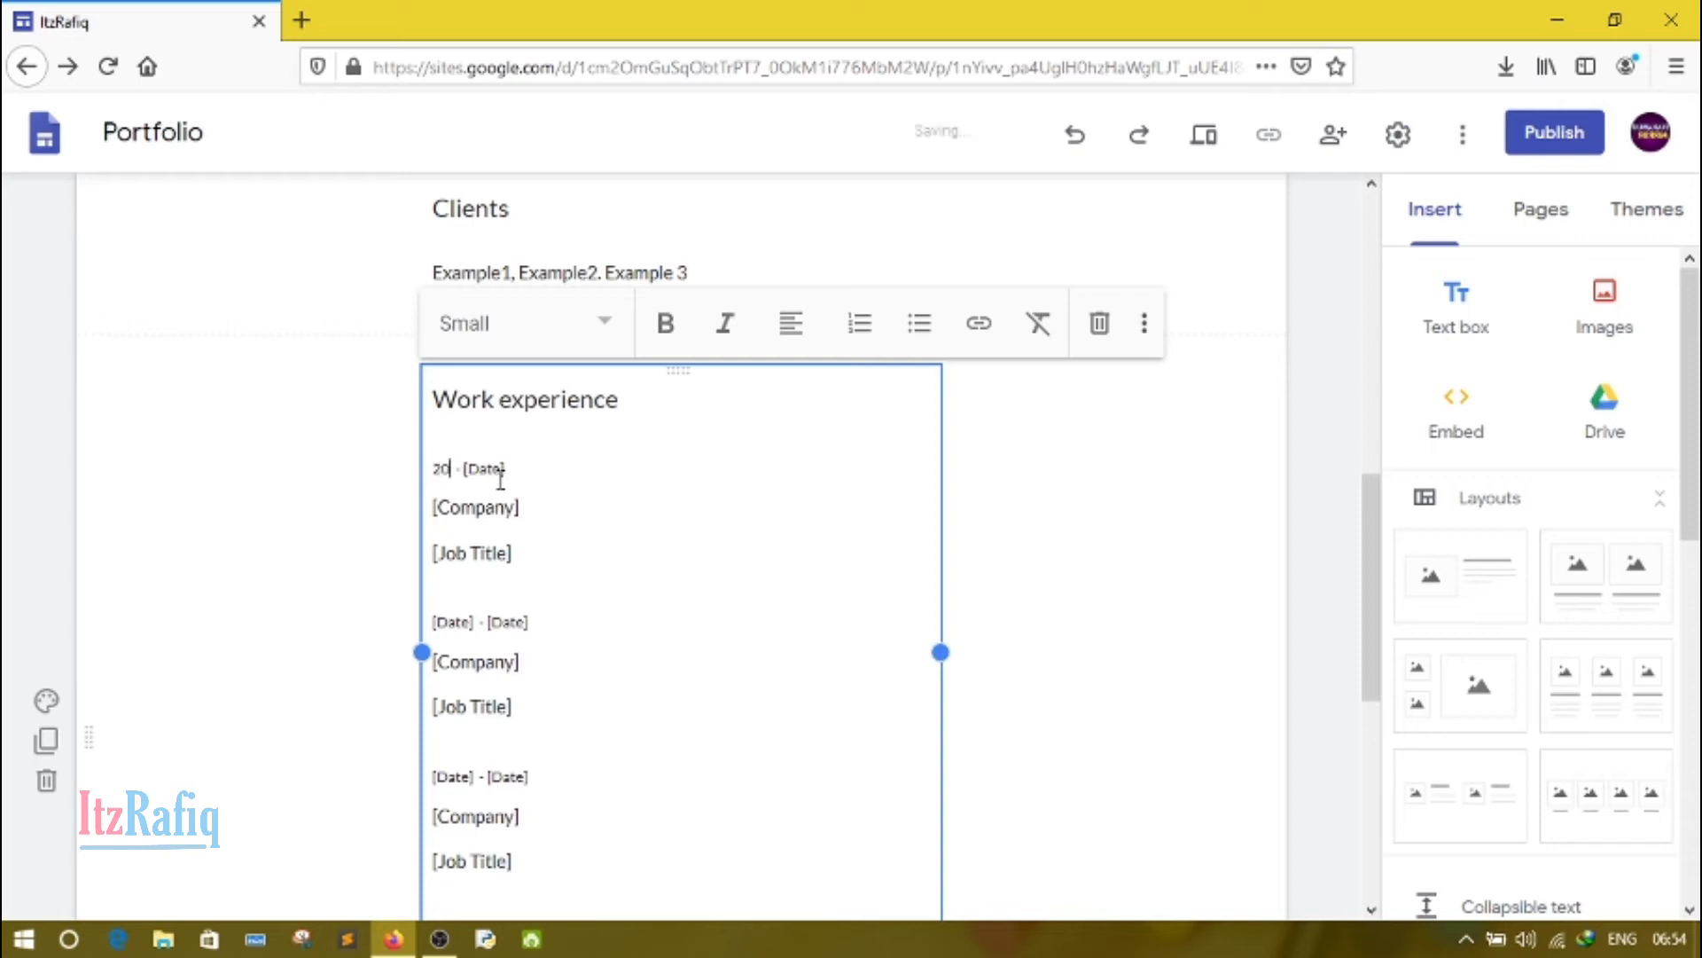
text(13)
key(Right)
key(Right)
key(Right)
key(Right)
key(Right)
key(Right)
key(Right)
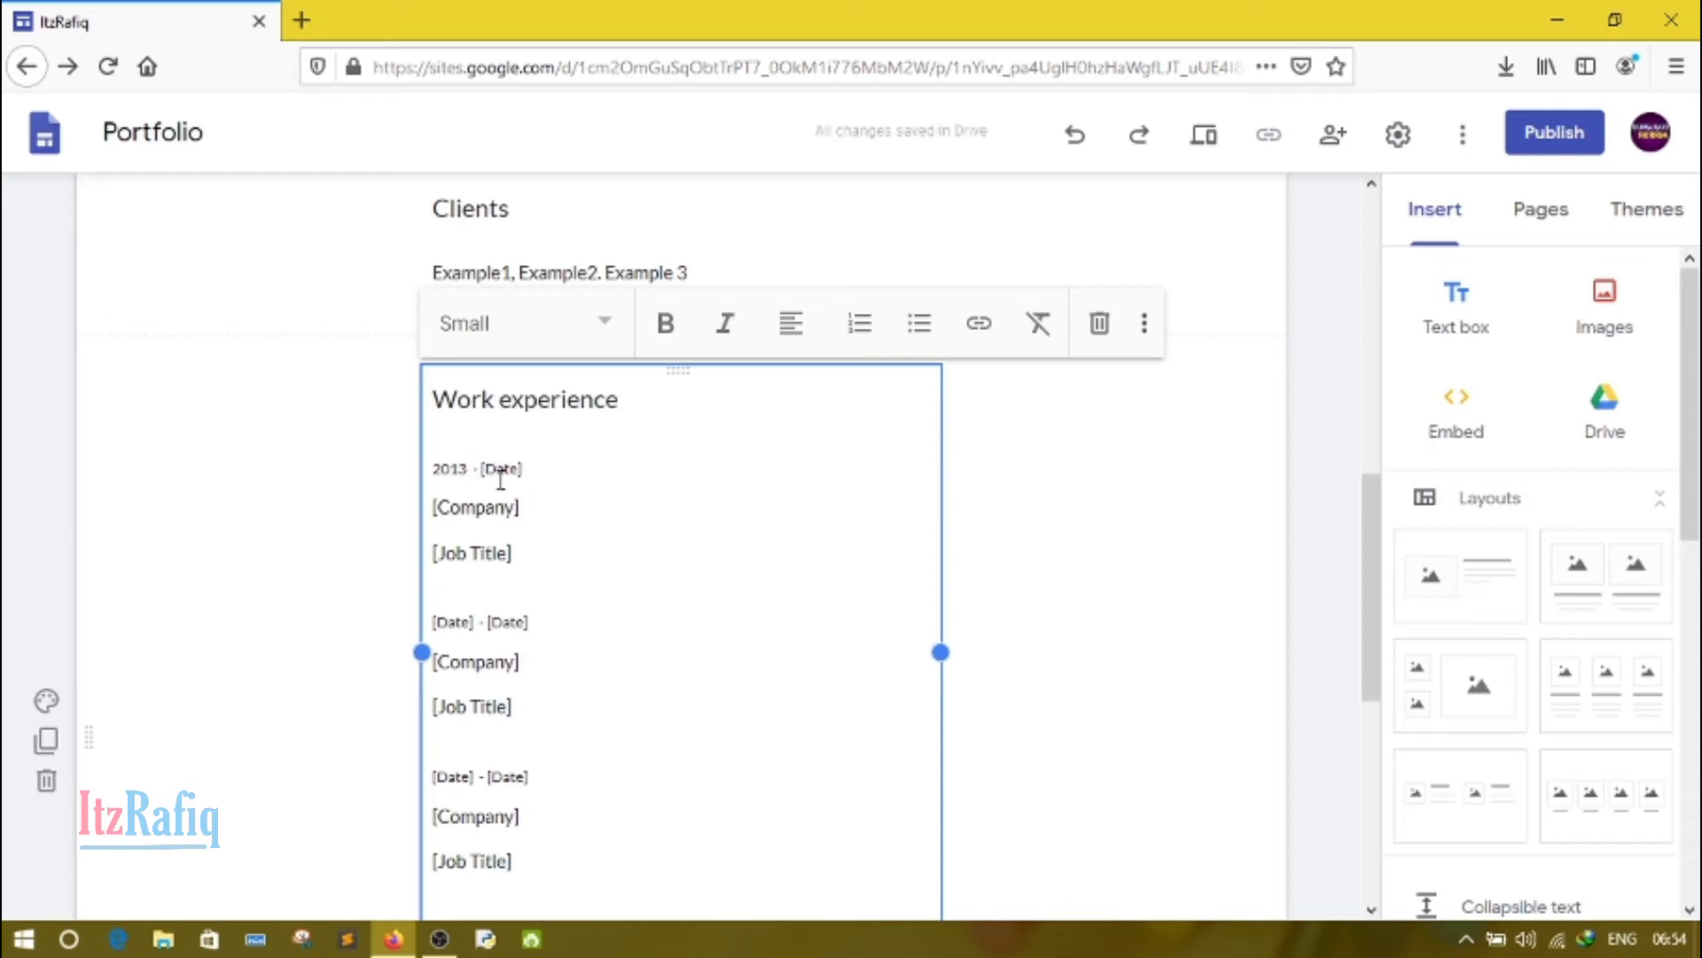
key(BackSpace)
key(BackSpace)
key(BackSpace)
key(BackSpace)
key(BackSpace)
text(Present)
Step: Replace the "[Company]" placeholder of the first Work experience entry with "Fairyland High School"
double_click(504, 511)
key(BackSpace)
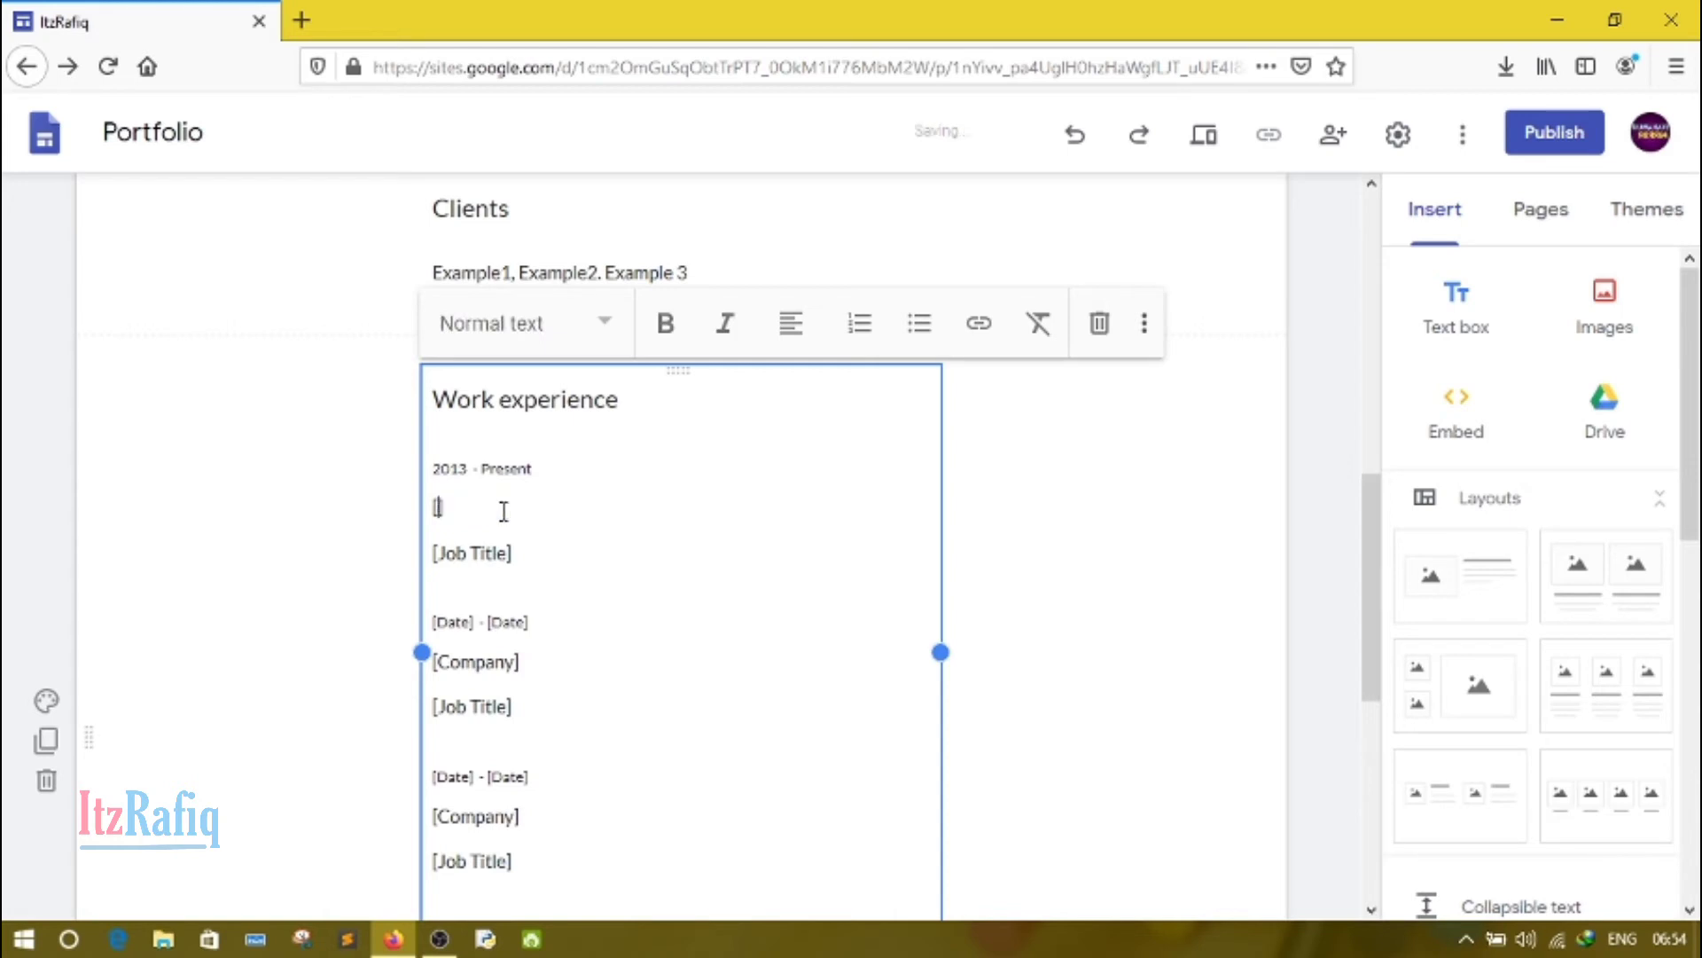
key(BackSpace)
text(Fairyland High S)
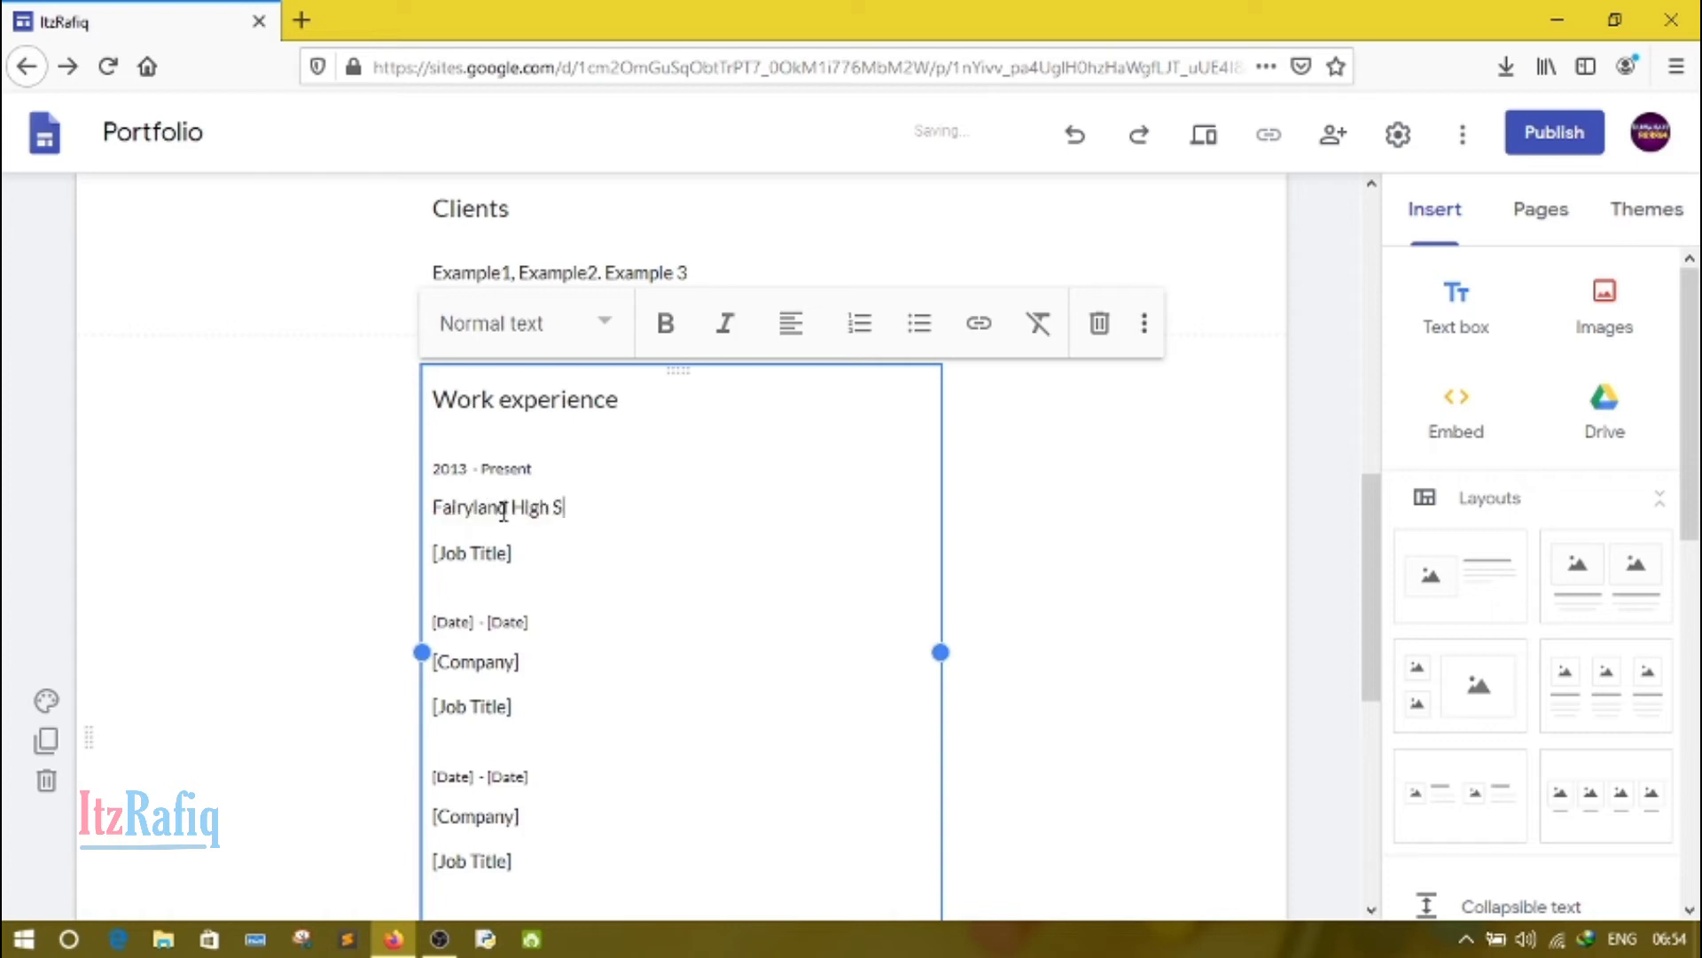
text(chool)
Step: Replace the "[Job Title]" placeholder of the first Work experience entry with "Faculty"
key(BackSpace)
key(BackSpace)
key(BackSpace)
key(BackSpace)
key(BackSpace)
key(BackSpace)
key(BackSpace)
key(BackSpace)
key(BackSpace)
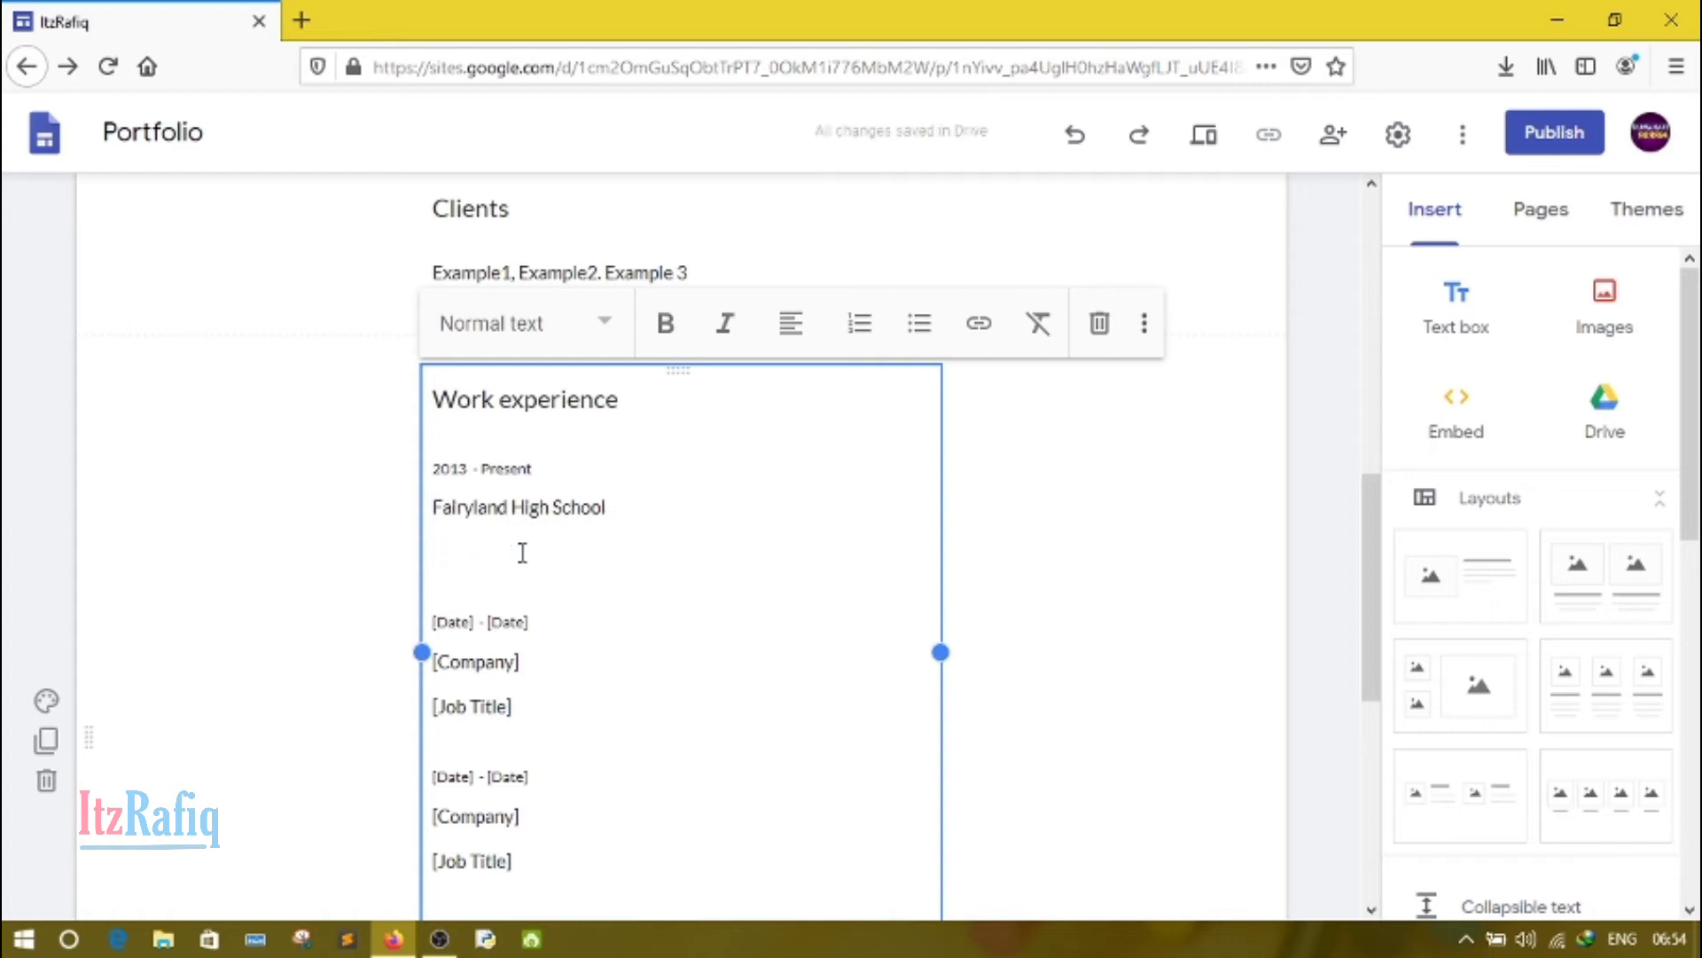
text(Fa)
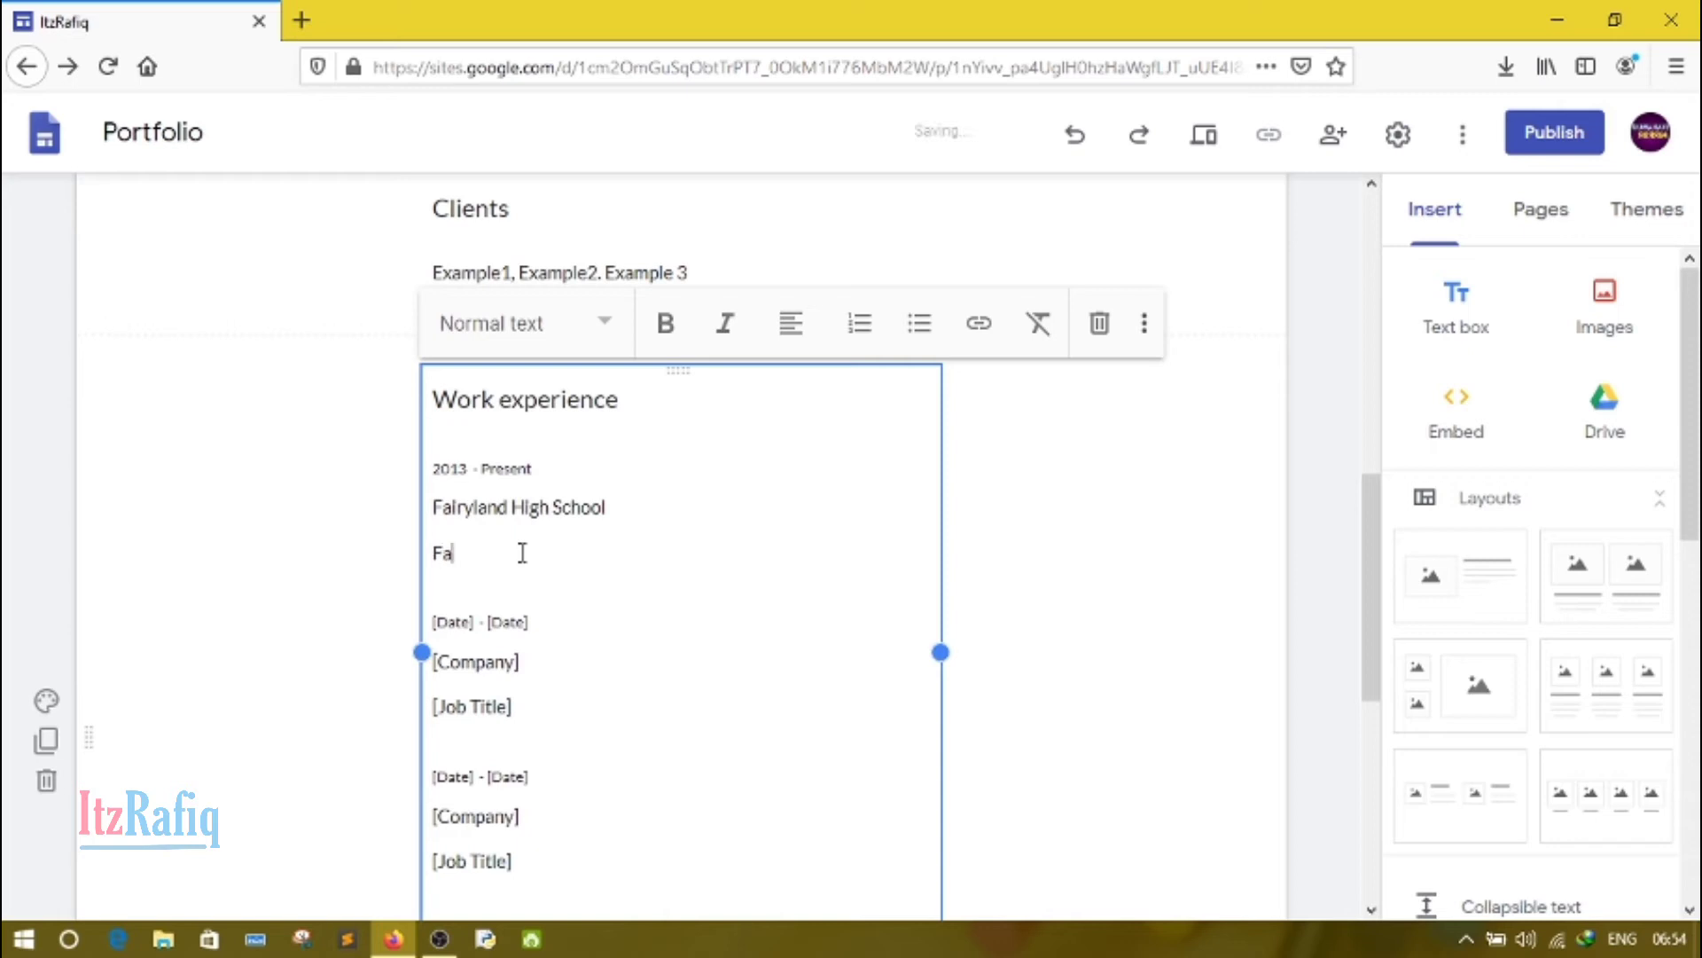
text(culty)
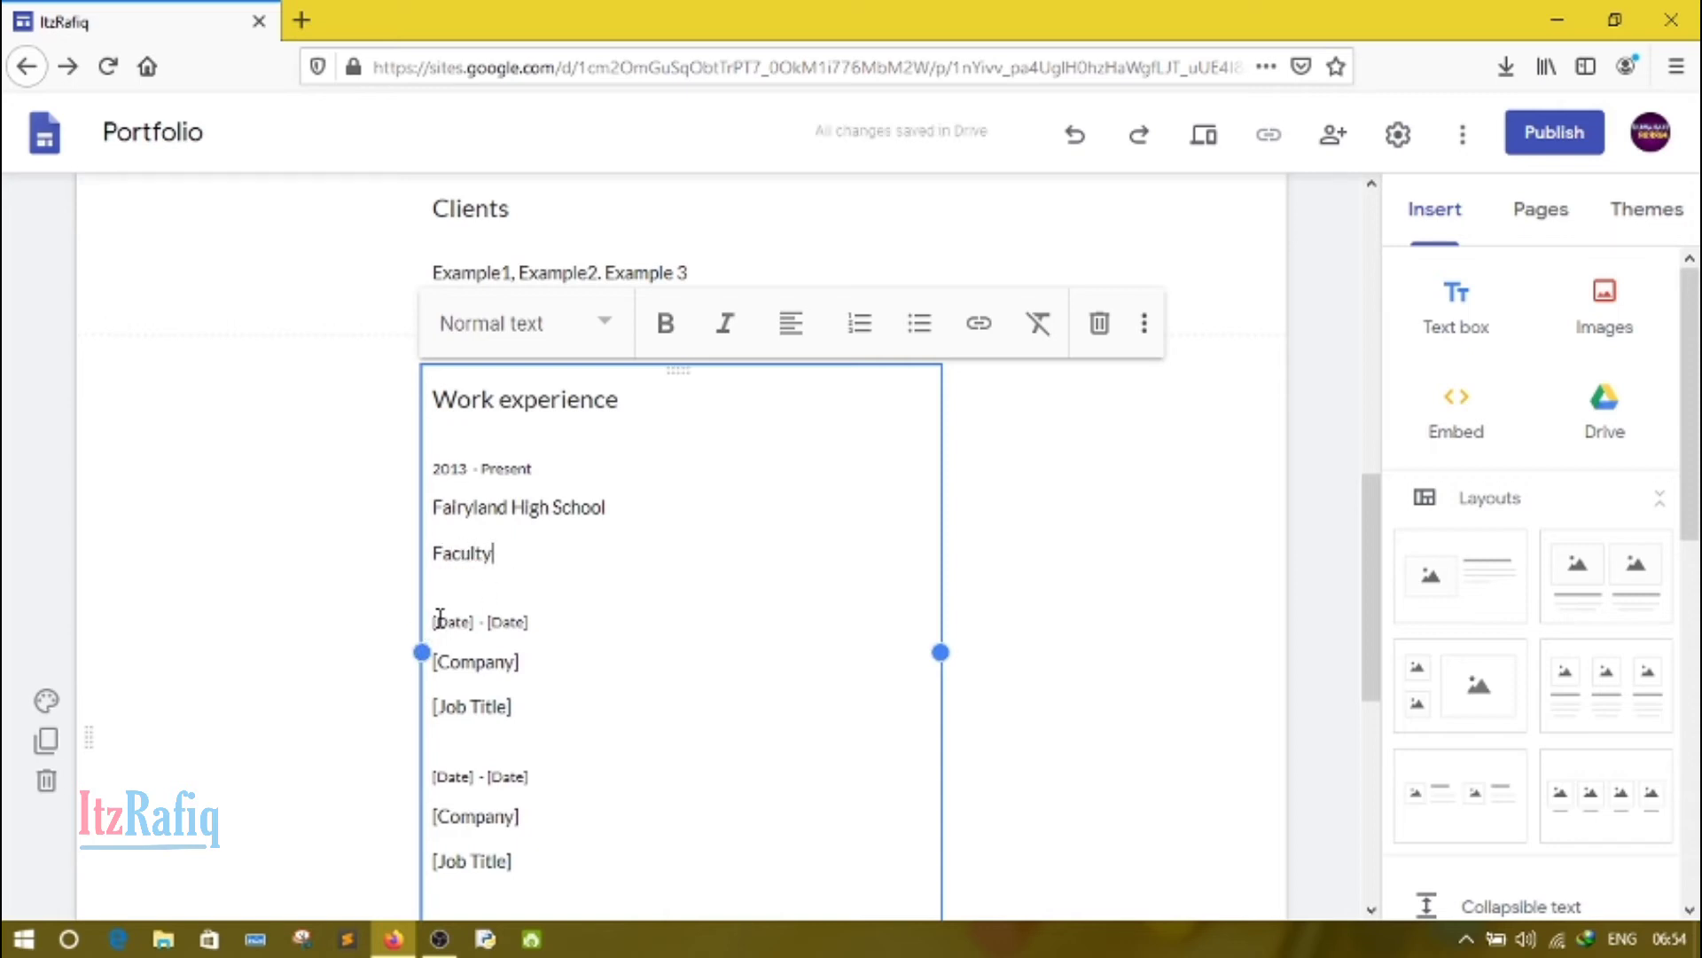
Step: Delete the two unused placeholder entries and leftover blank lines at the end of the Work experience section
drag(440, 614, 541, 867)
key(BackSpace)
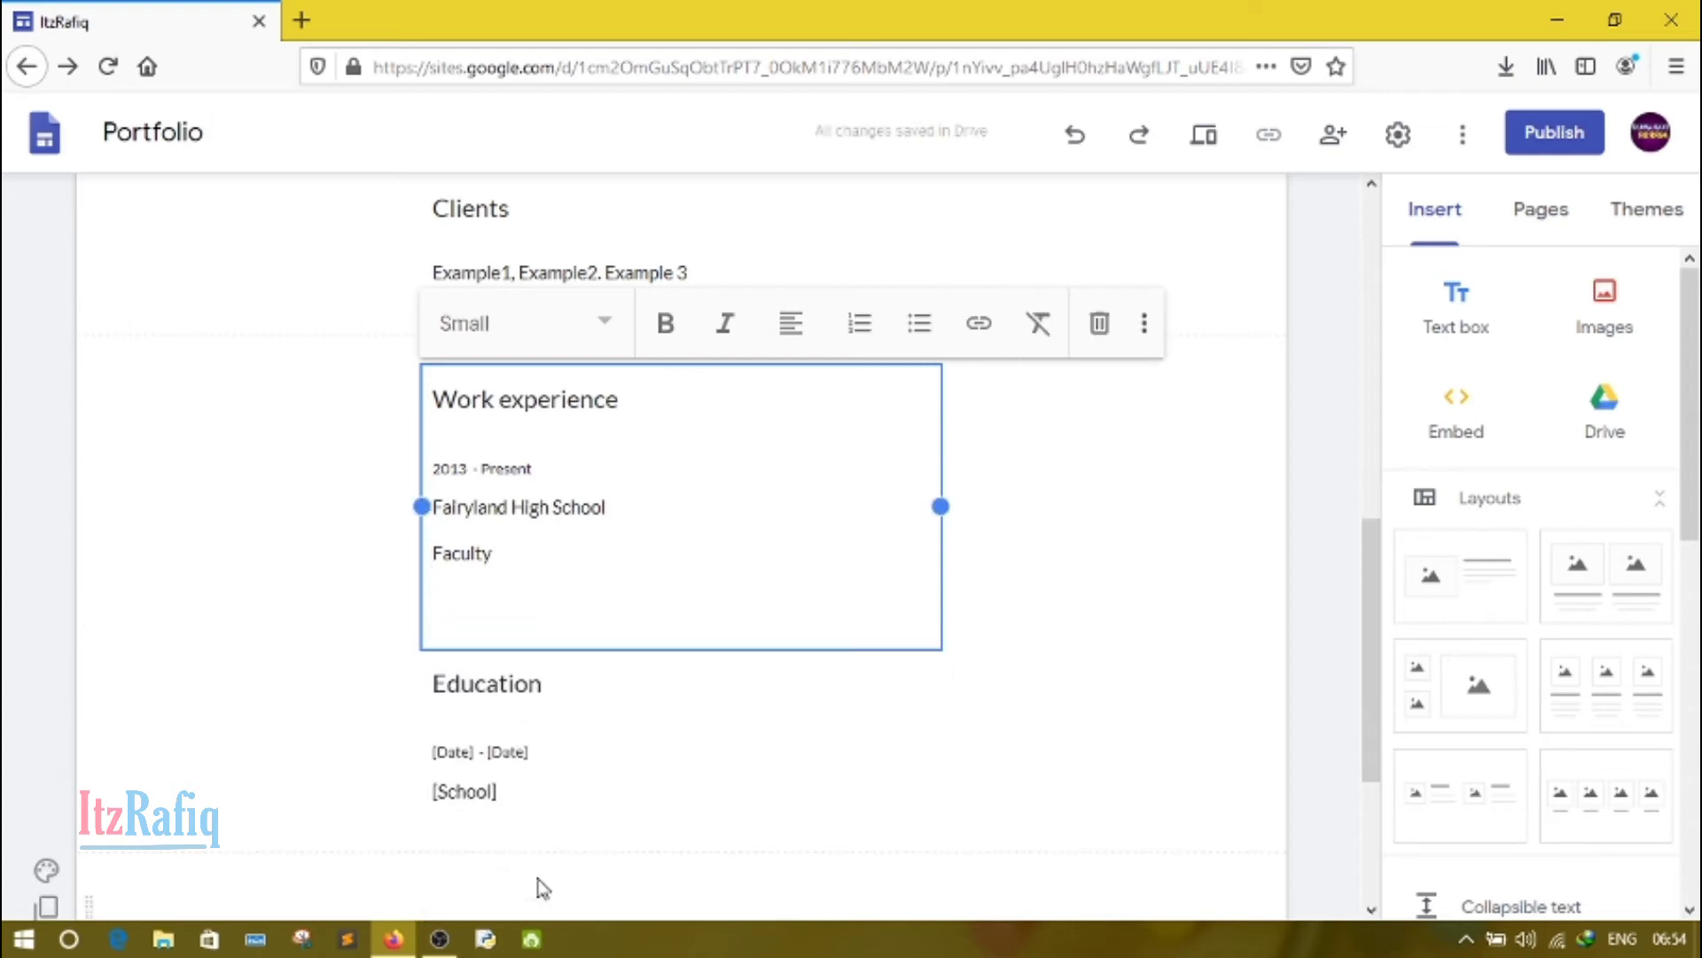
key(BackSpace)
key(BackSpace)
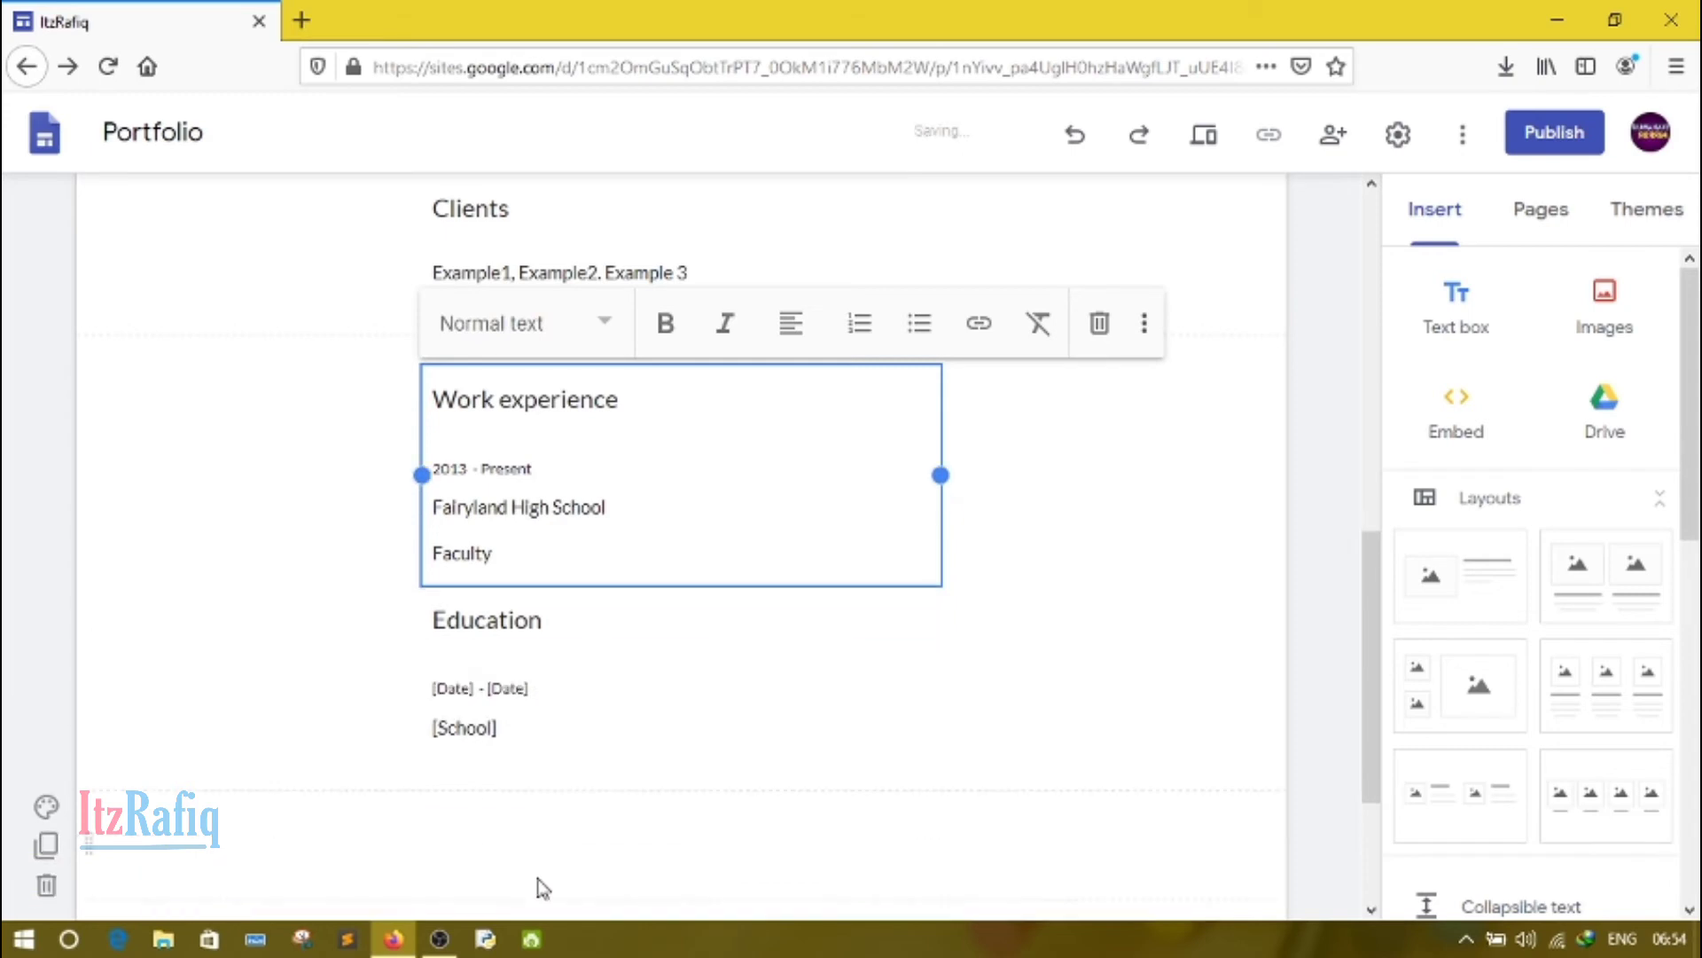
Step: Set the Education entry's dates to "[2014] - [2016]", keeping the square brackets
click(496, 625)
double_click(466, 690)
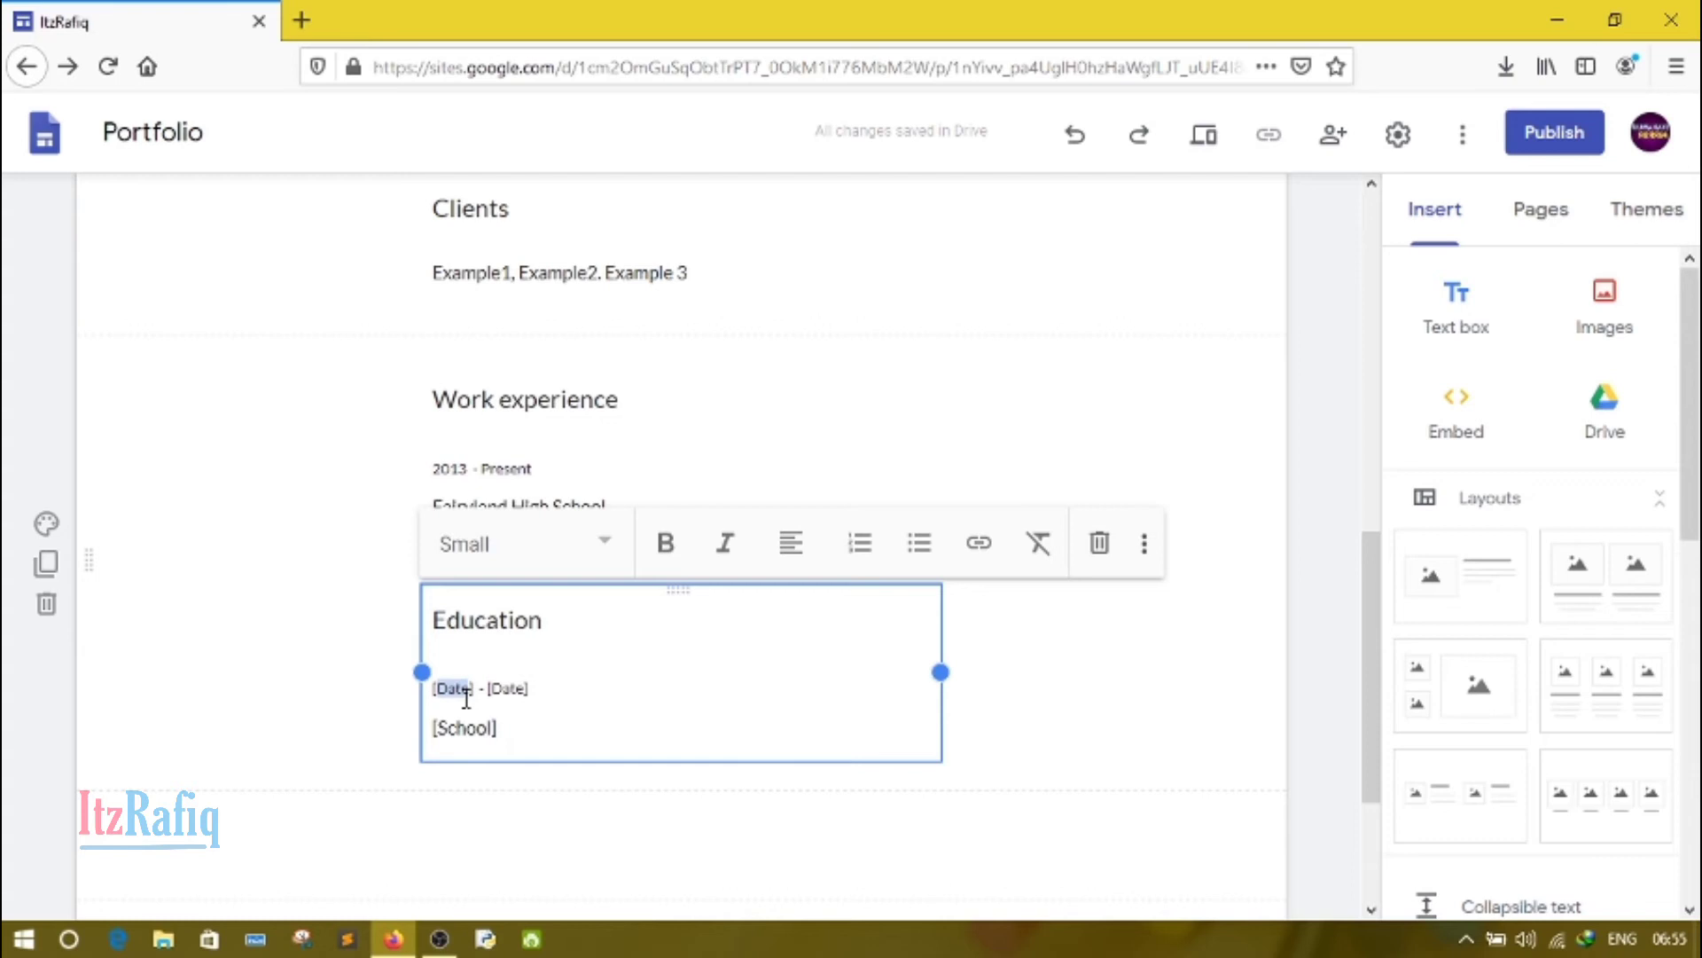
text(2)
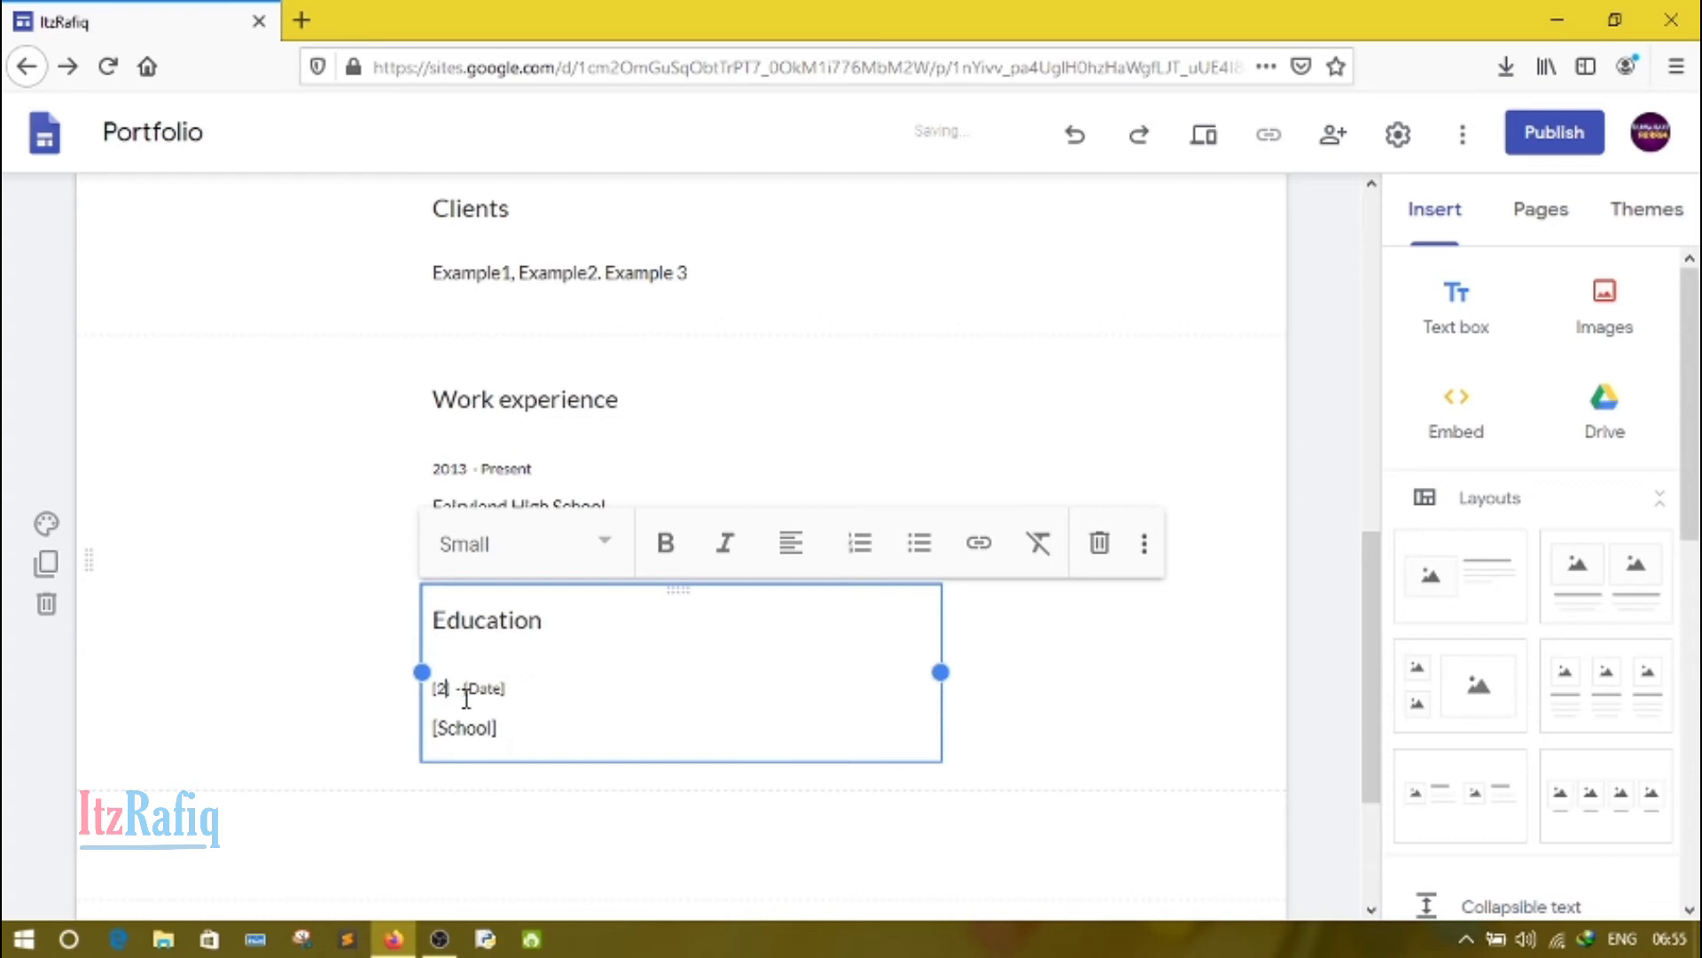
key(BackSpace)
text(2014)
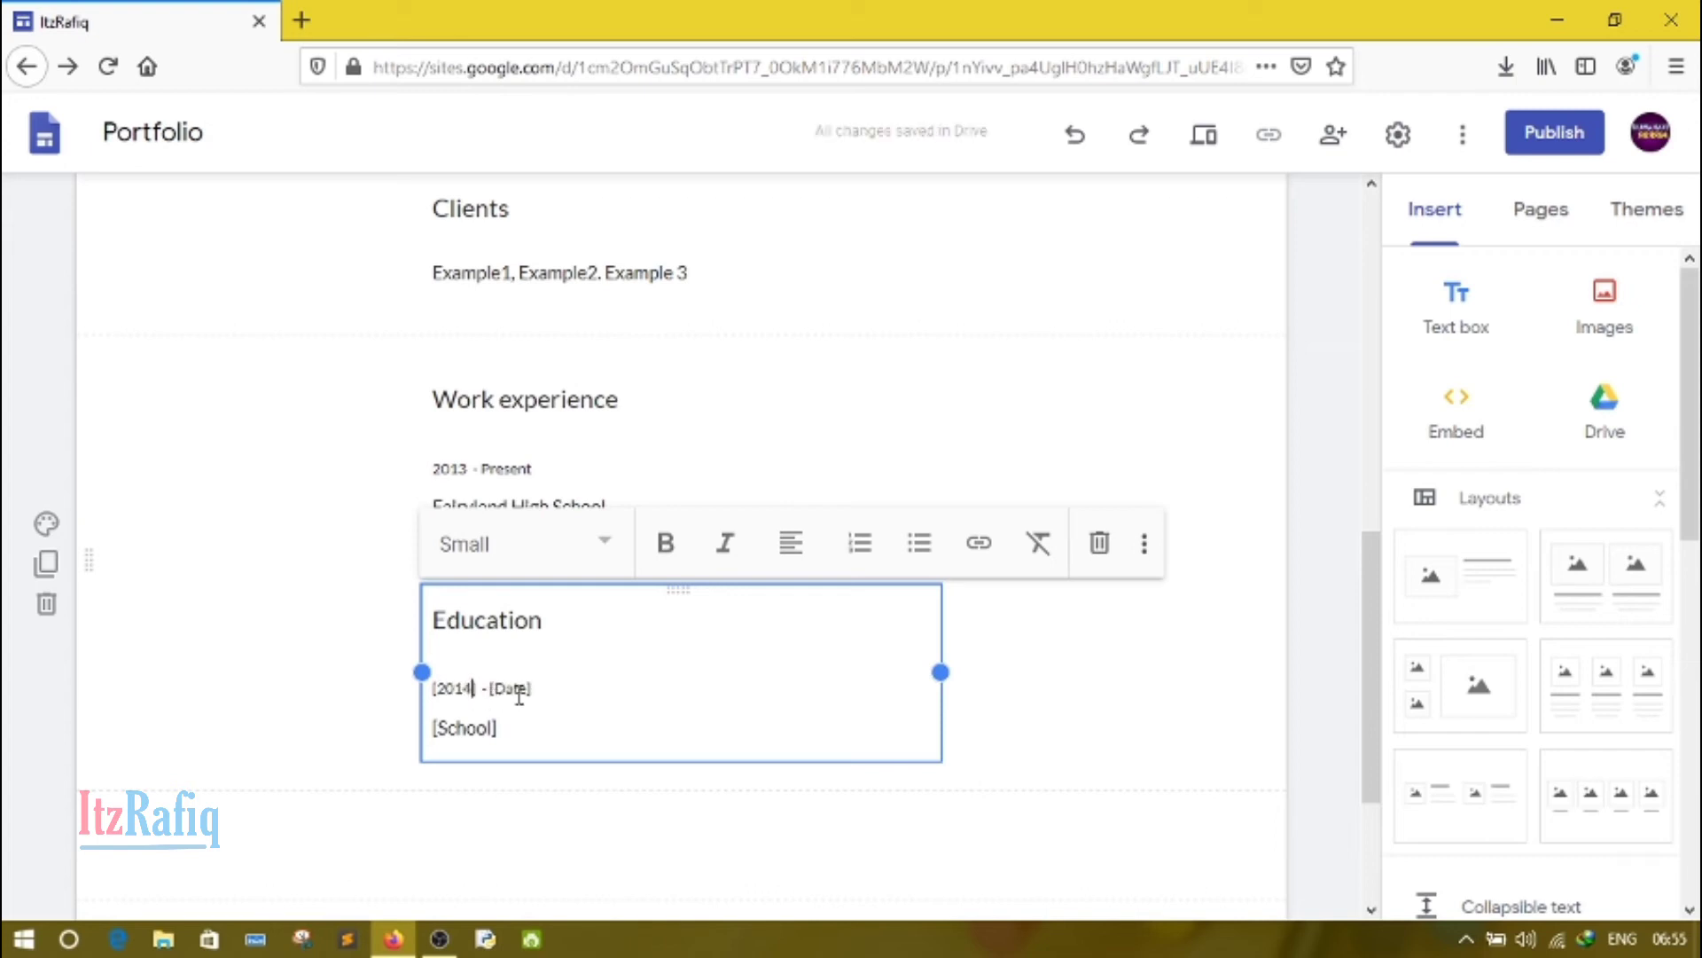
double_click(519, 692)
text(2016)
Step: Replace the "School" placeholder of the Education entry with "MCA, IDOLGU", keeping the square brackets
double_click(471, 729)
key(BackSpace)
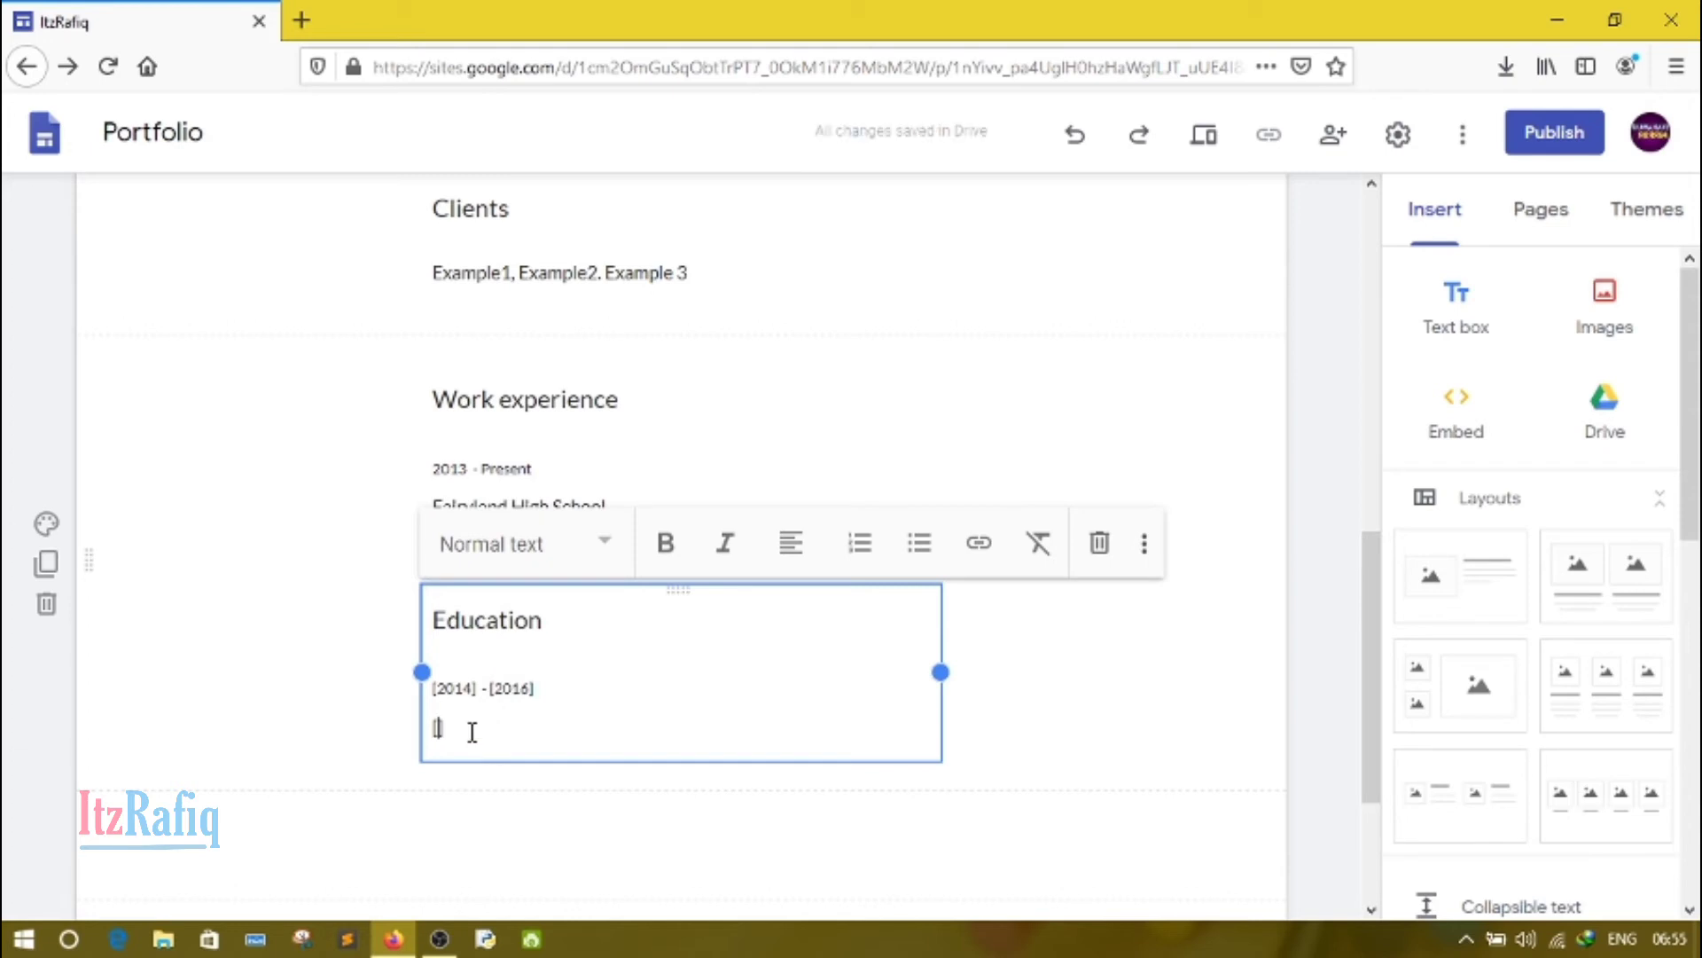
text(G)
key(BackSpace)
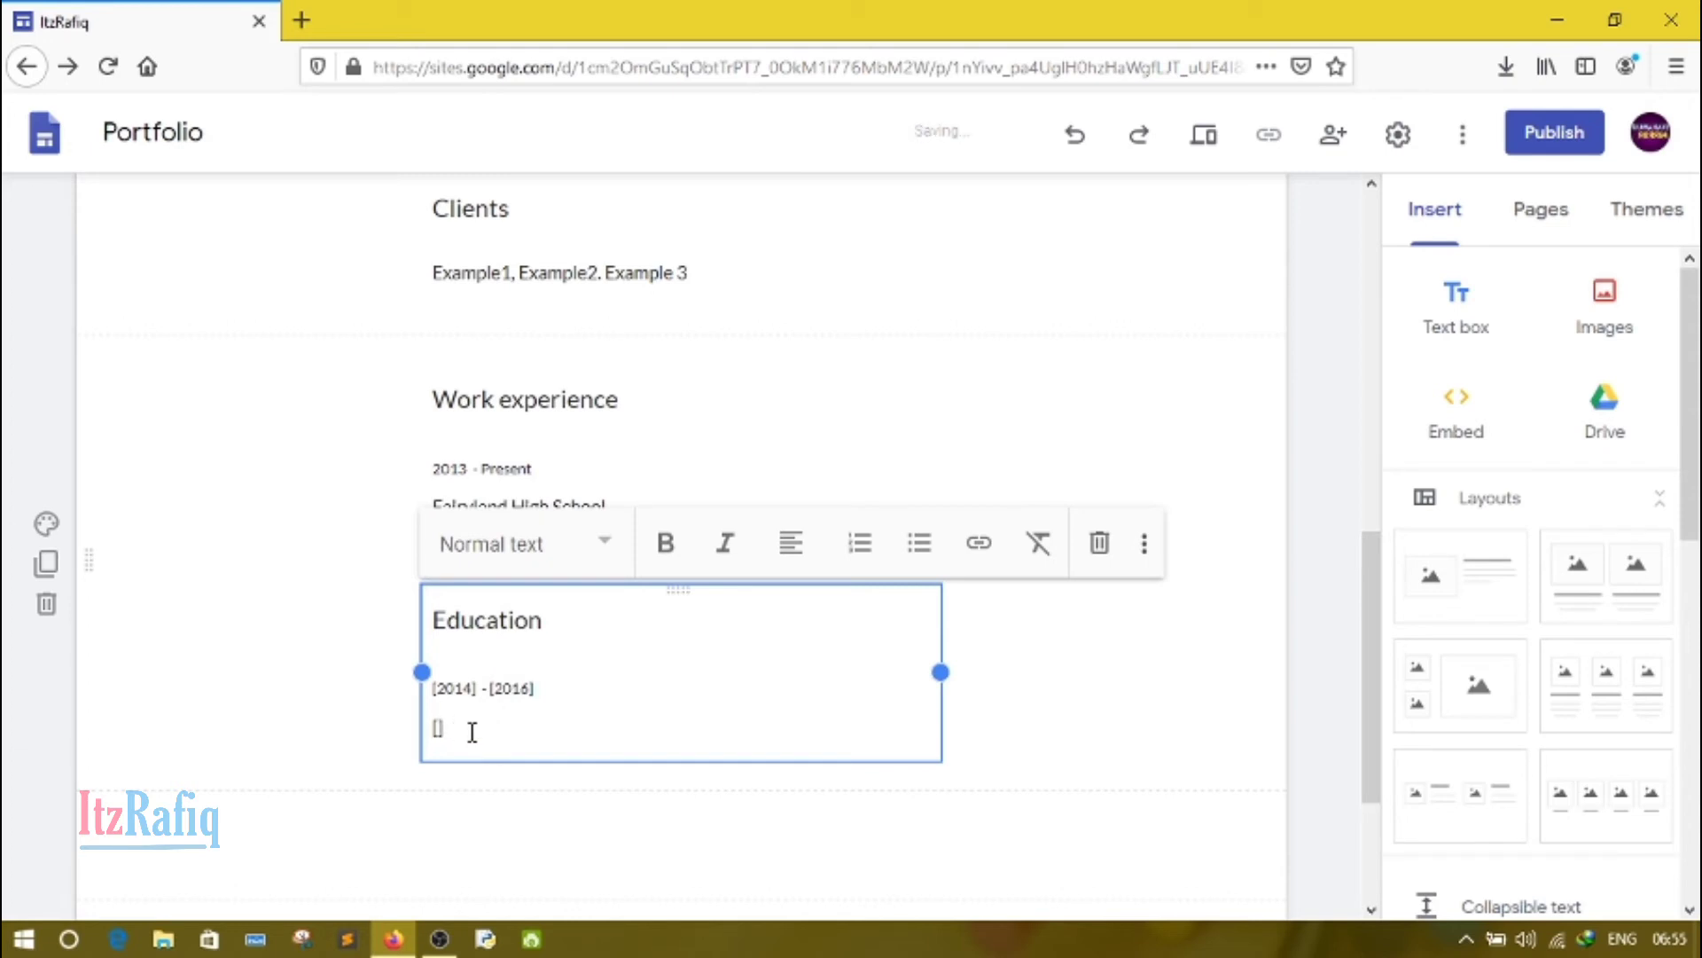
text(MCA, )
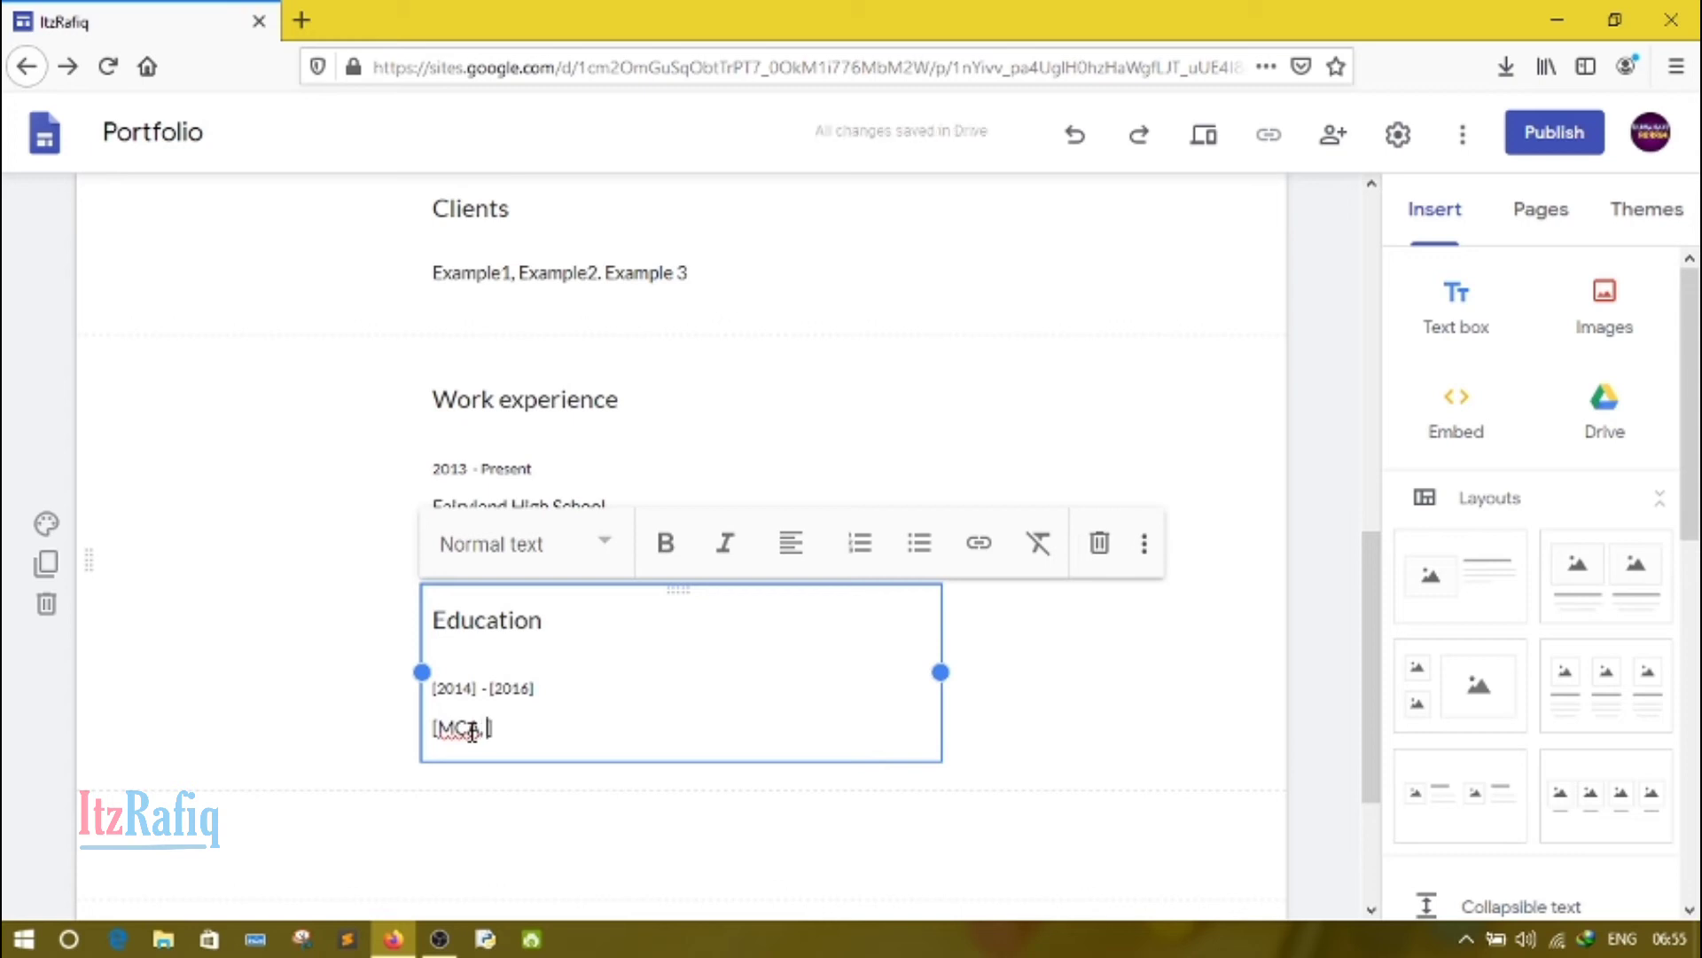
text(IDOL)
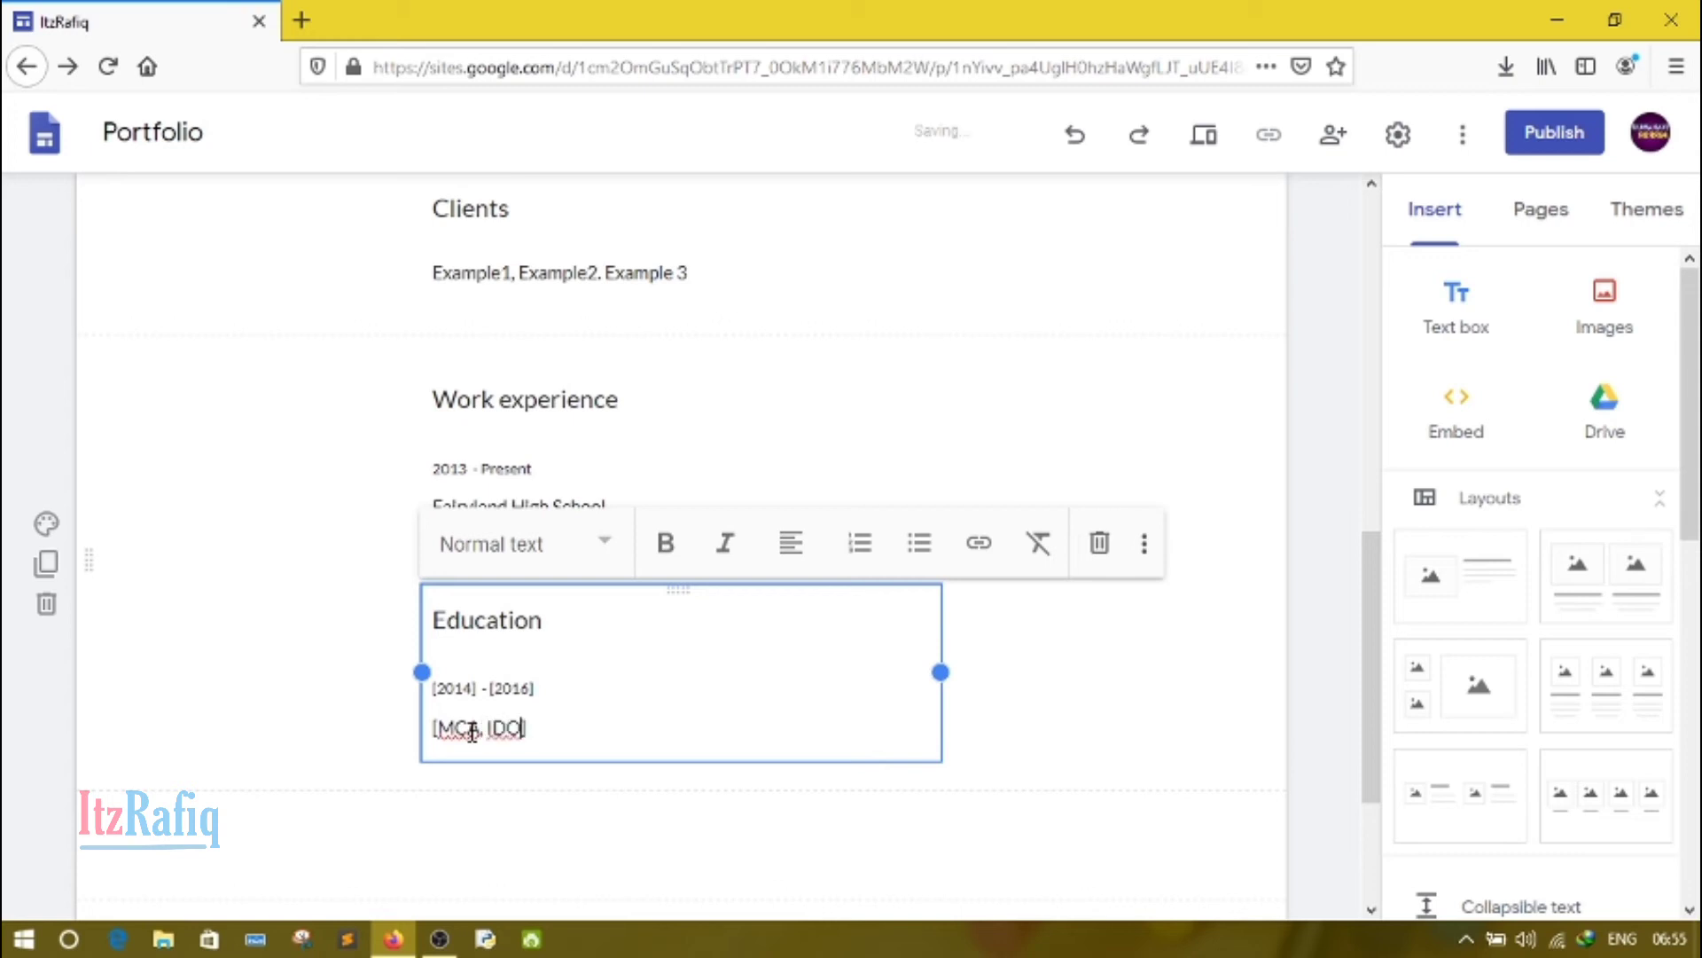
text(GU)
click(305, 746)
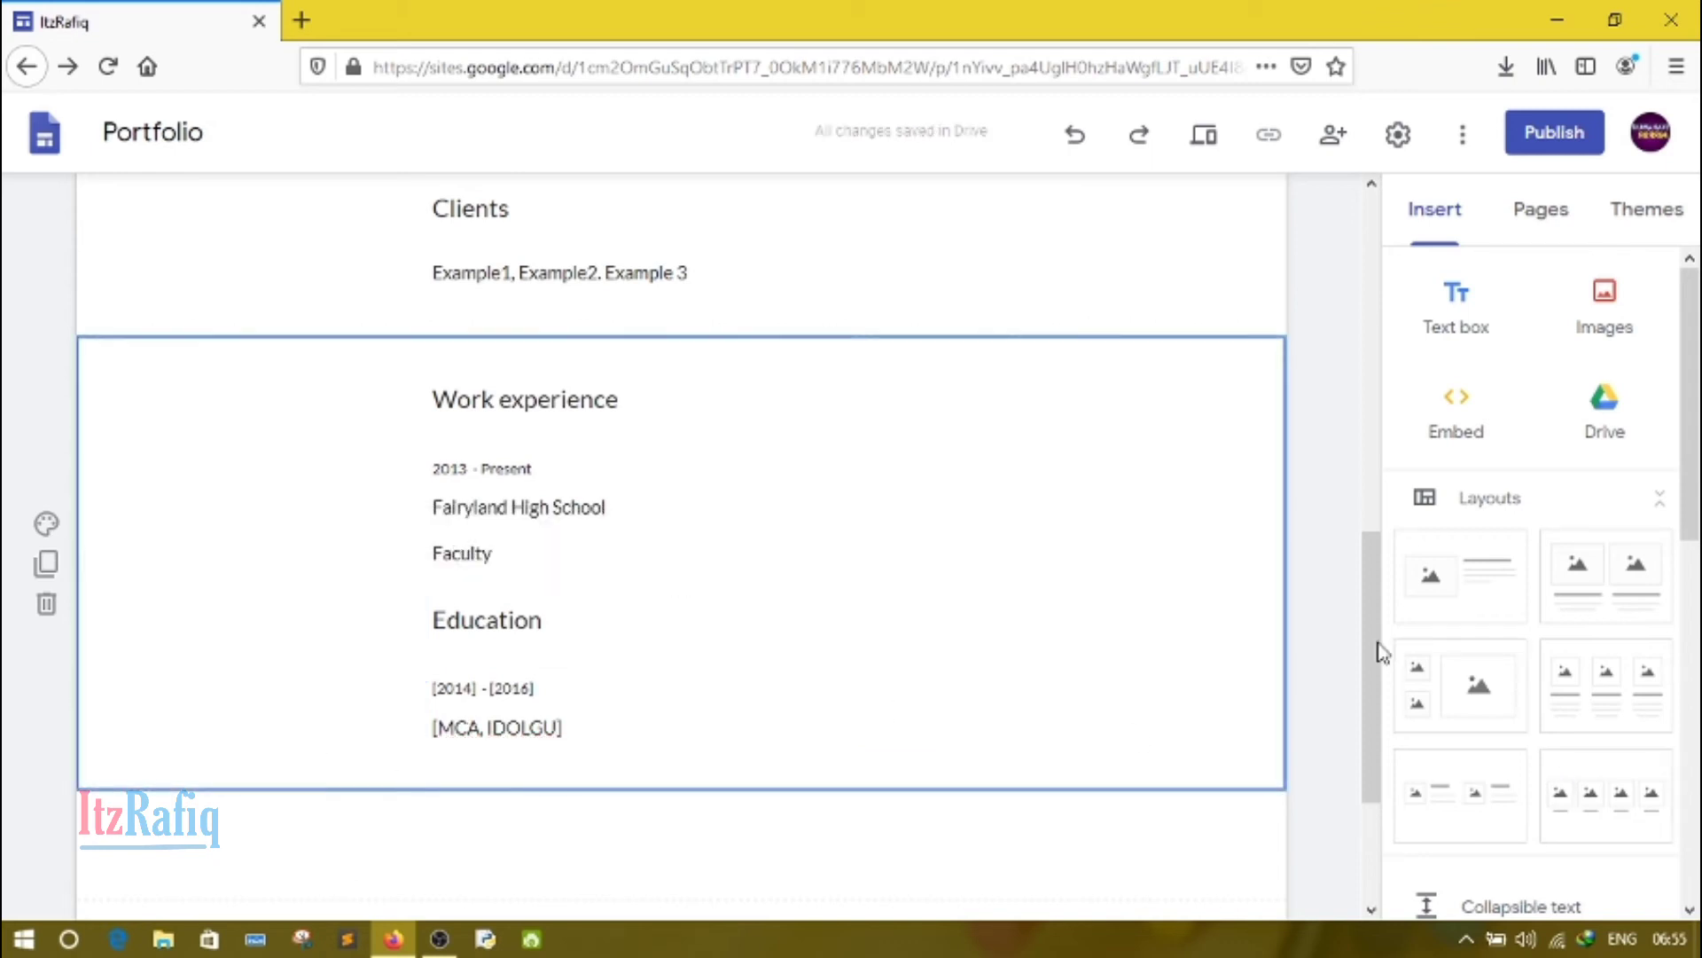
Step: Open the Project Page and change its title placeholder to "[Example Project]", keeping the square brackets
drag(1364, 631, 1423, 244)
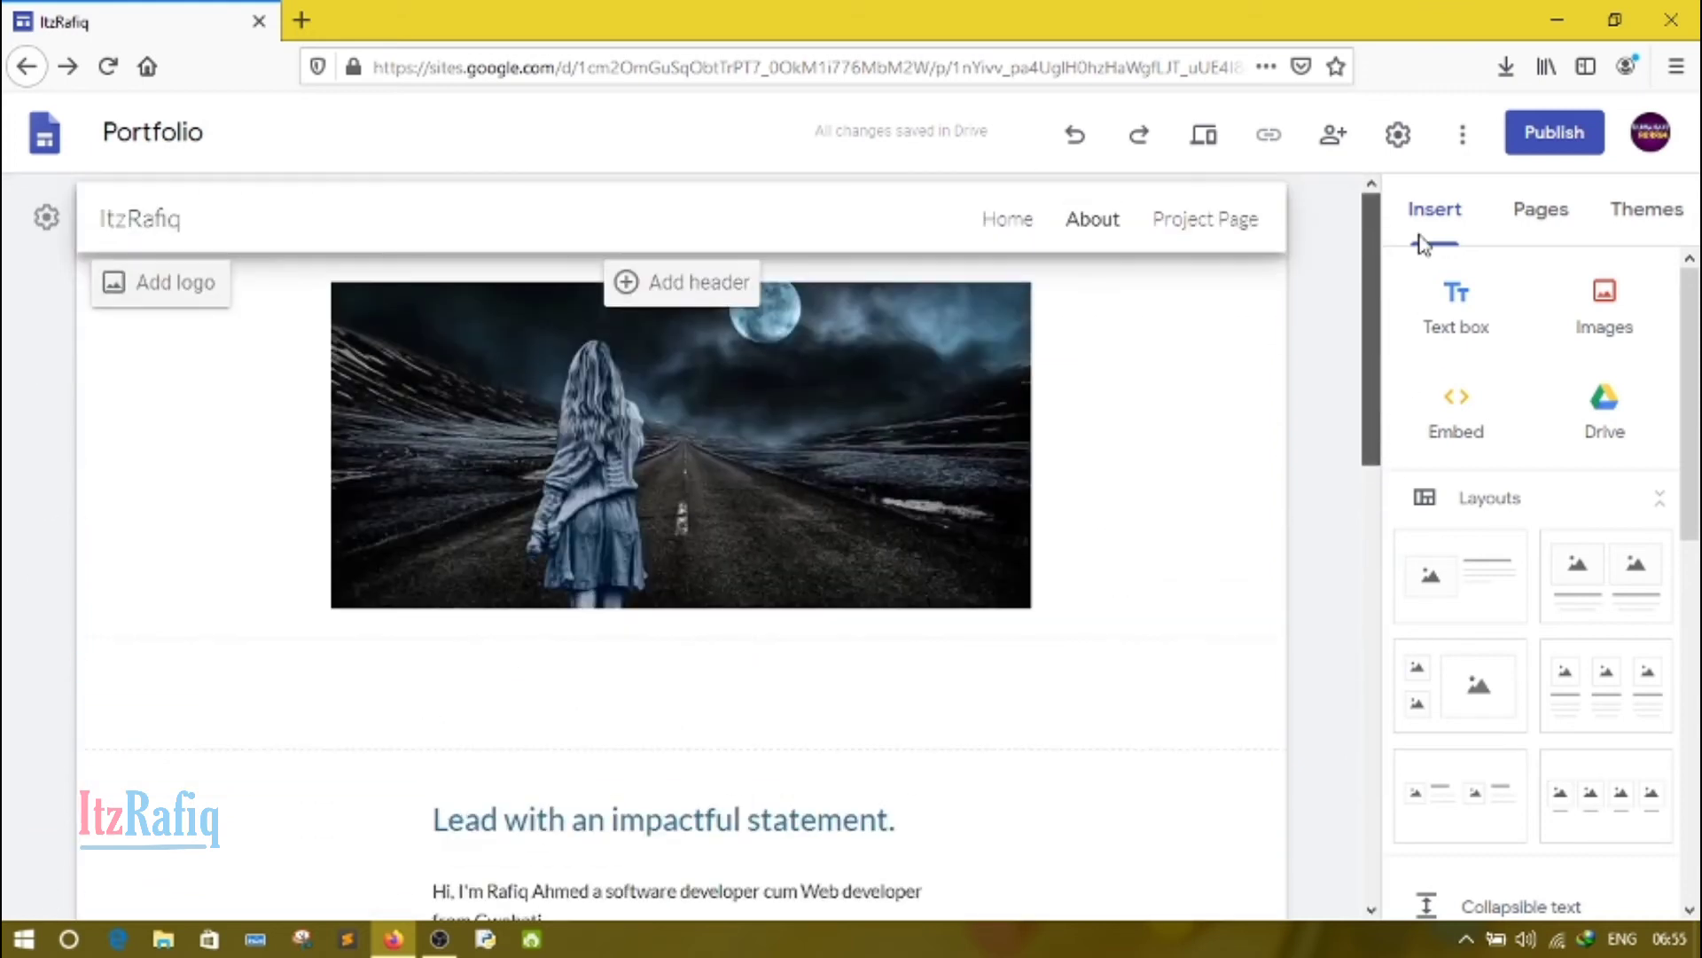
click(1216, 238)
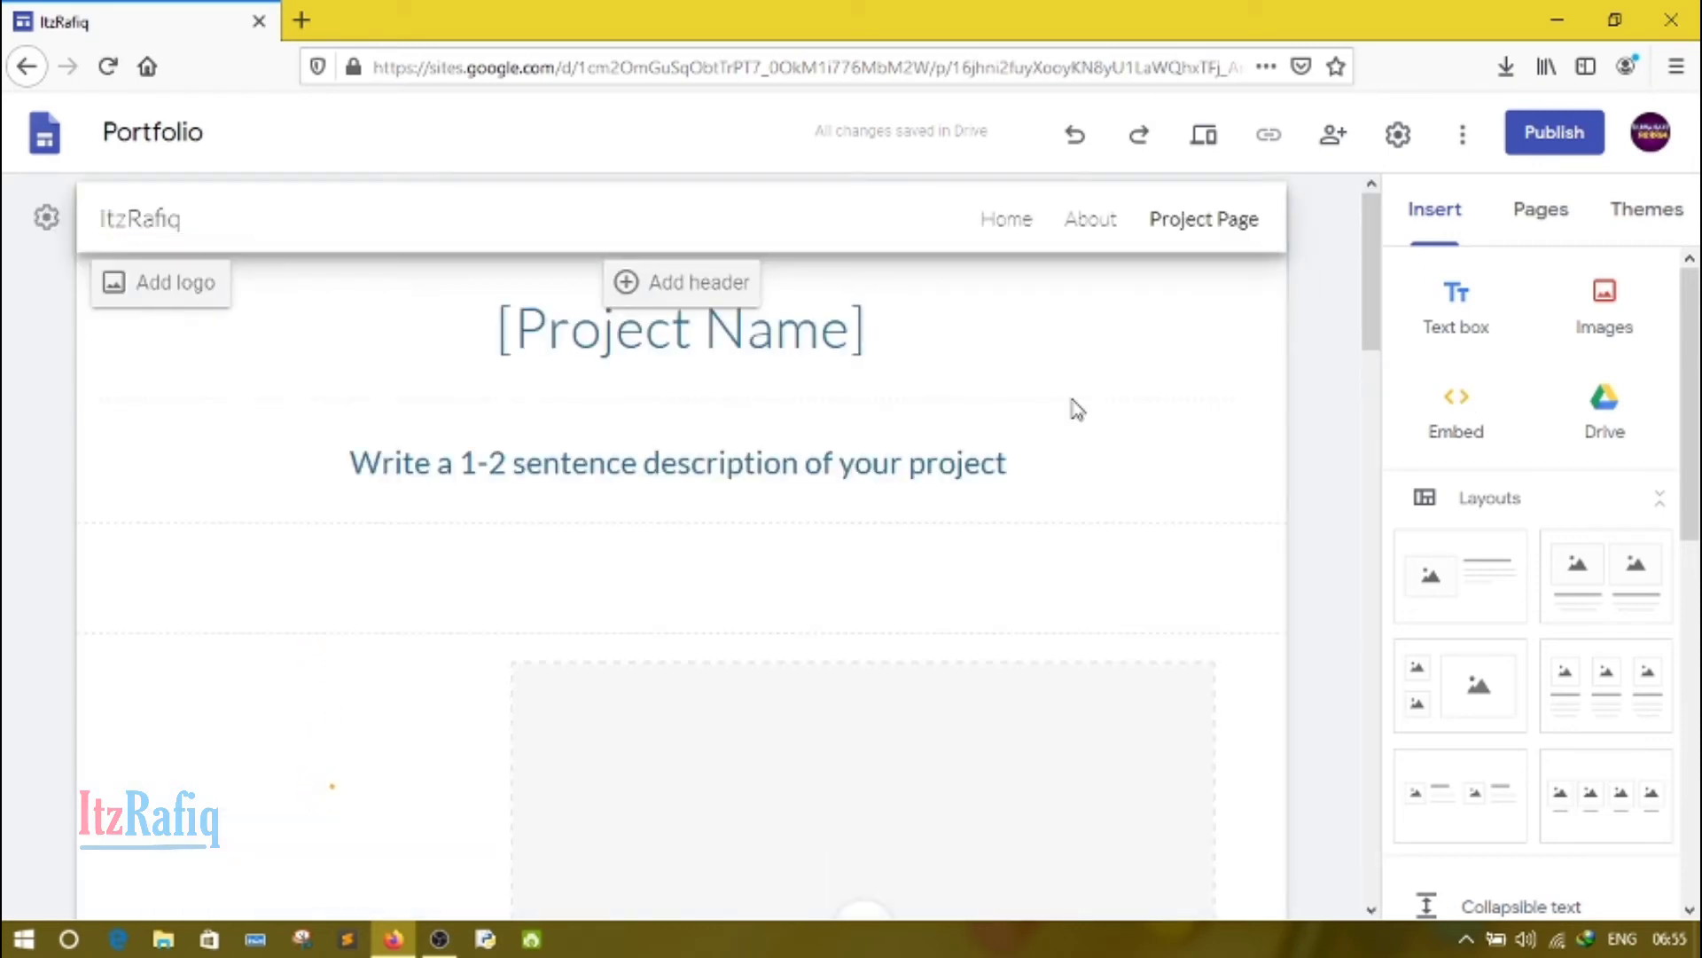
click(755, 330)
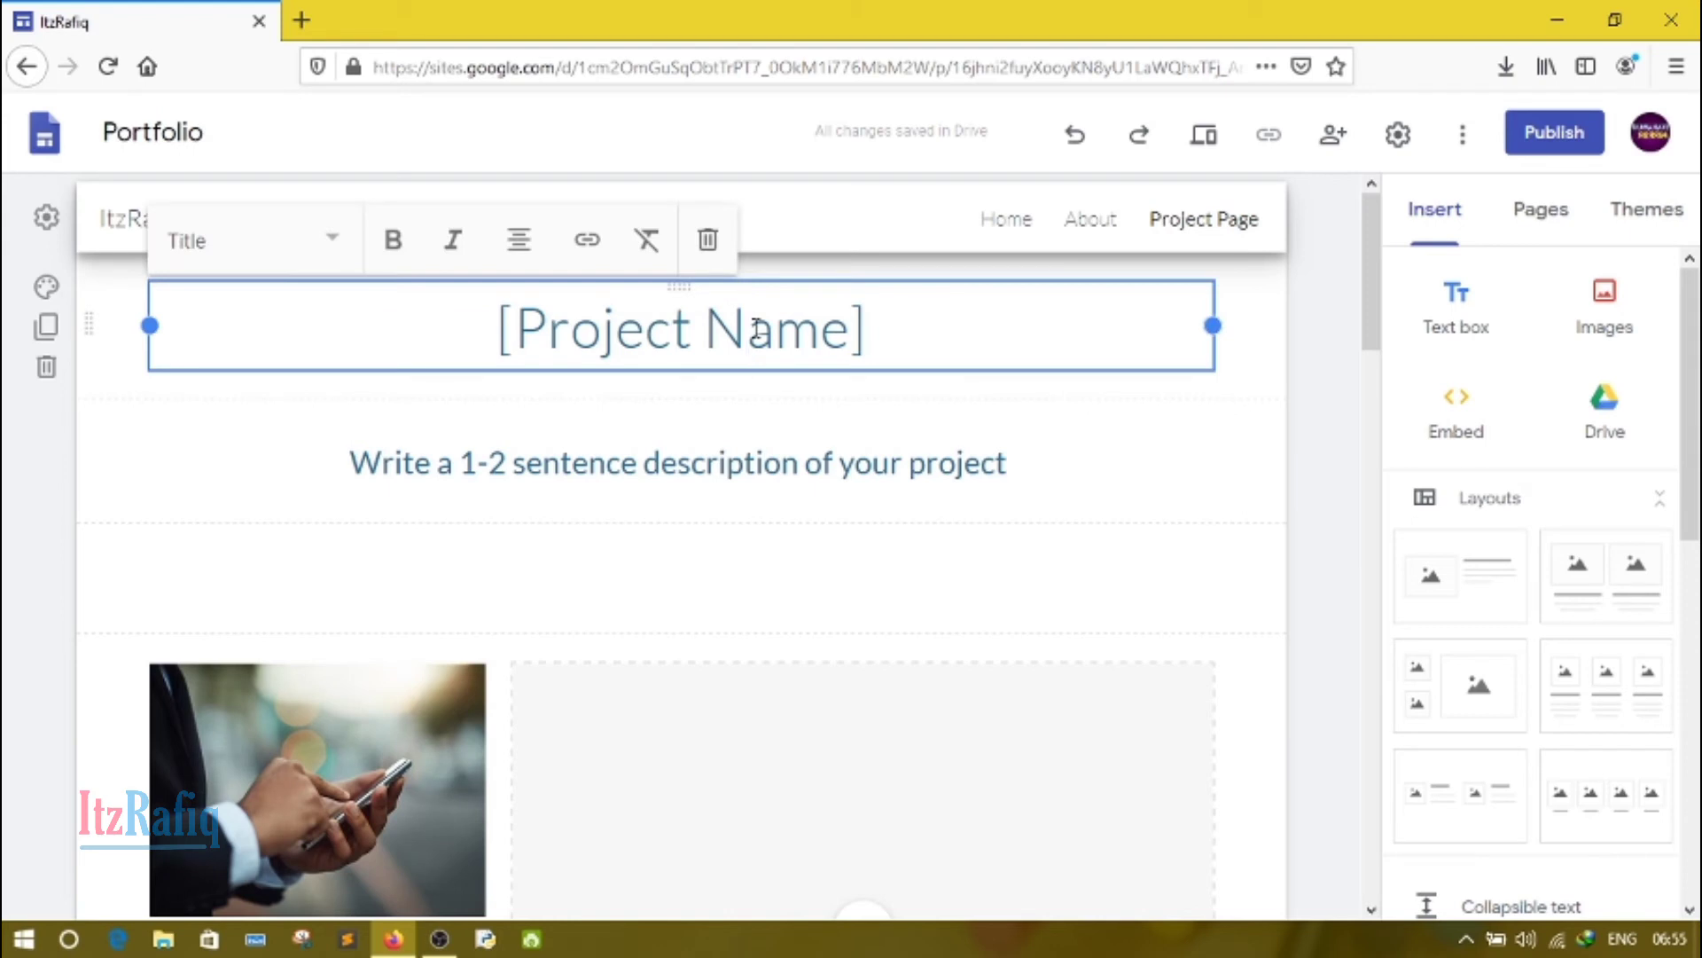
double_click(756, 330)
key(Home)
double_click(755, 330)
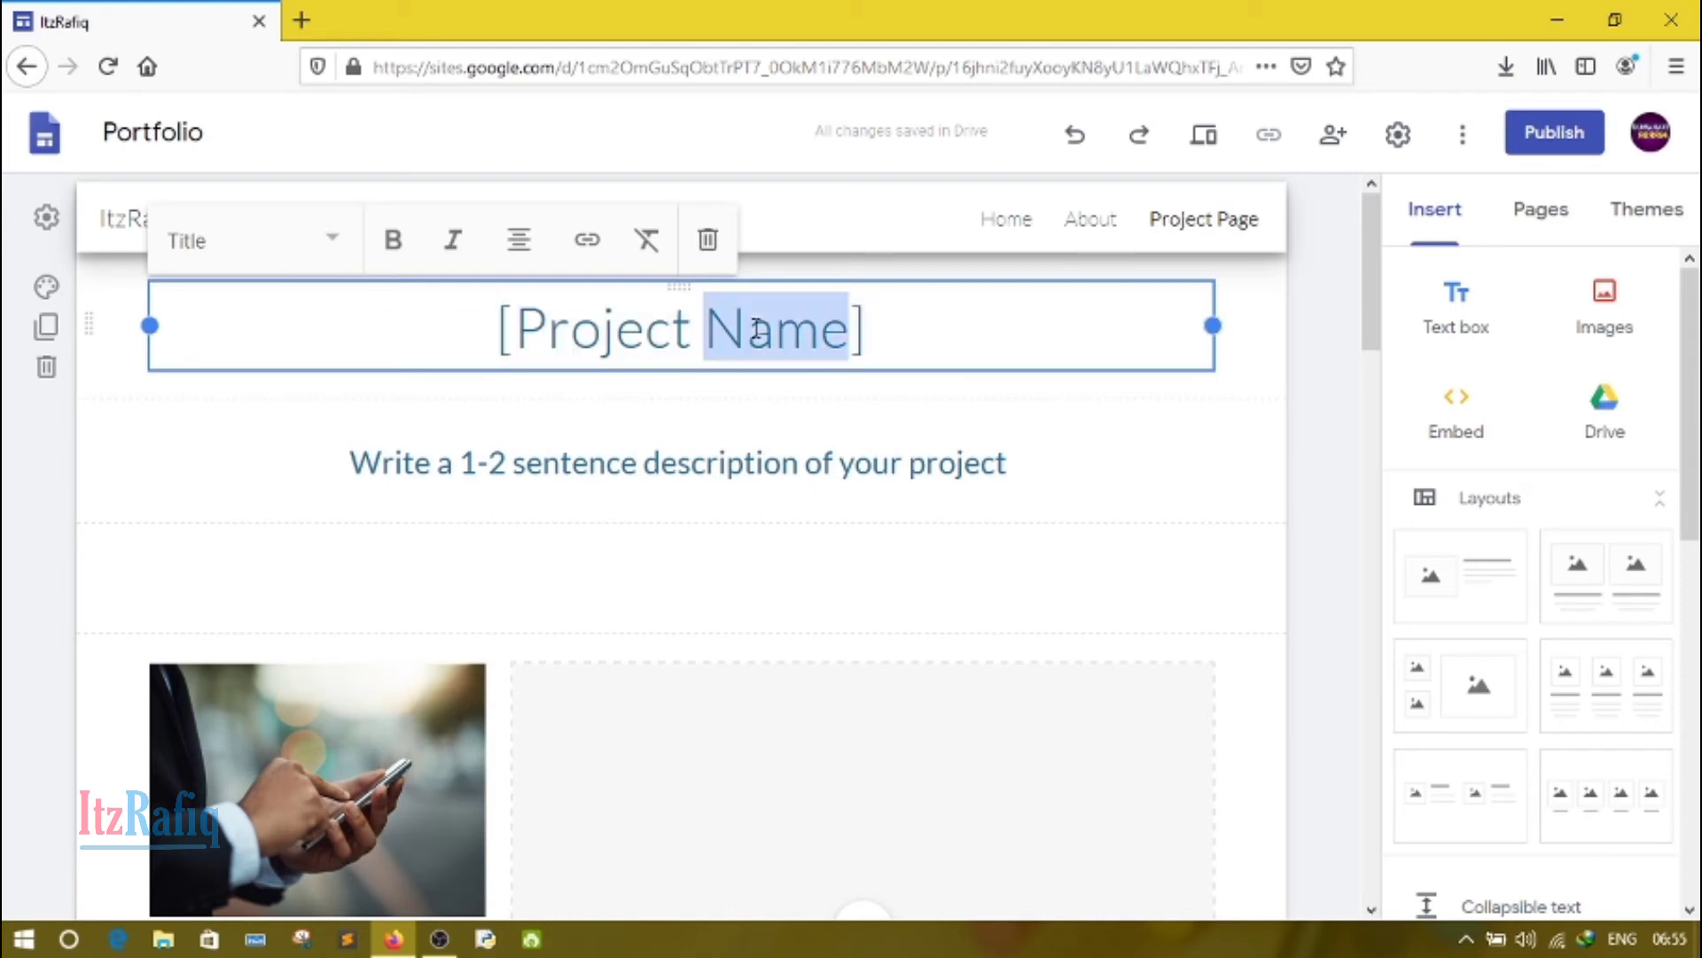
key(BackSpace)
key(BackSpace)
key(BackSpace)
key(BackSpace)
key(BackSpace)
key(BackSpace)
key(BackSpace)
key(BackSpace)
key(BackSpace)
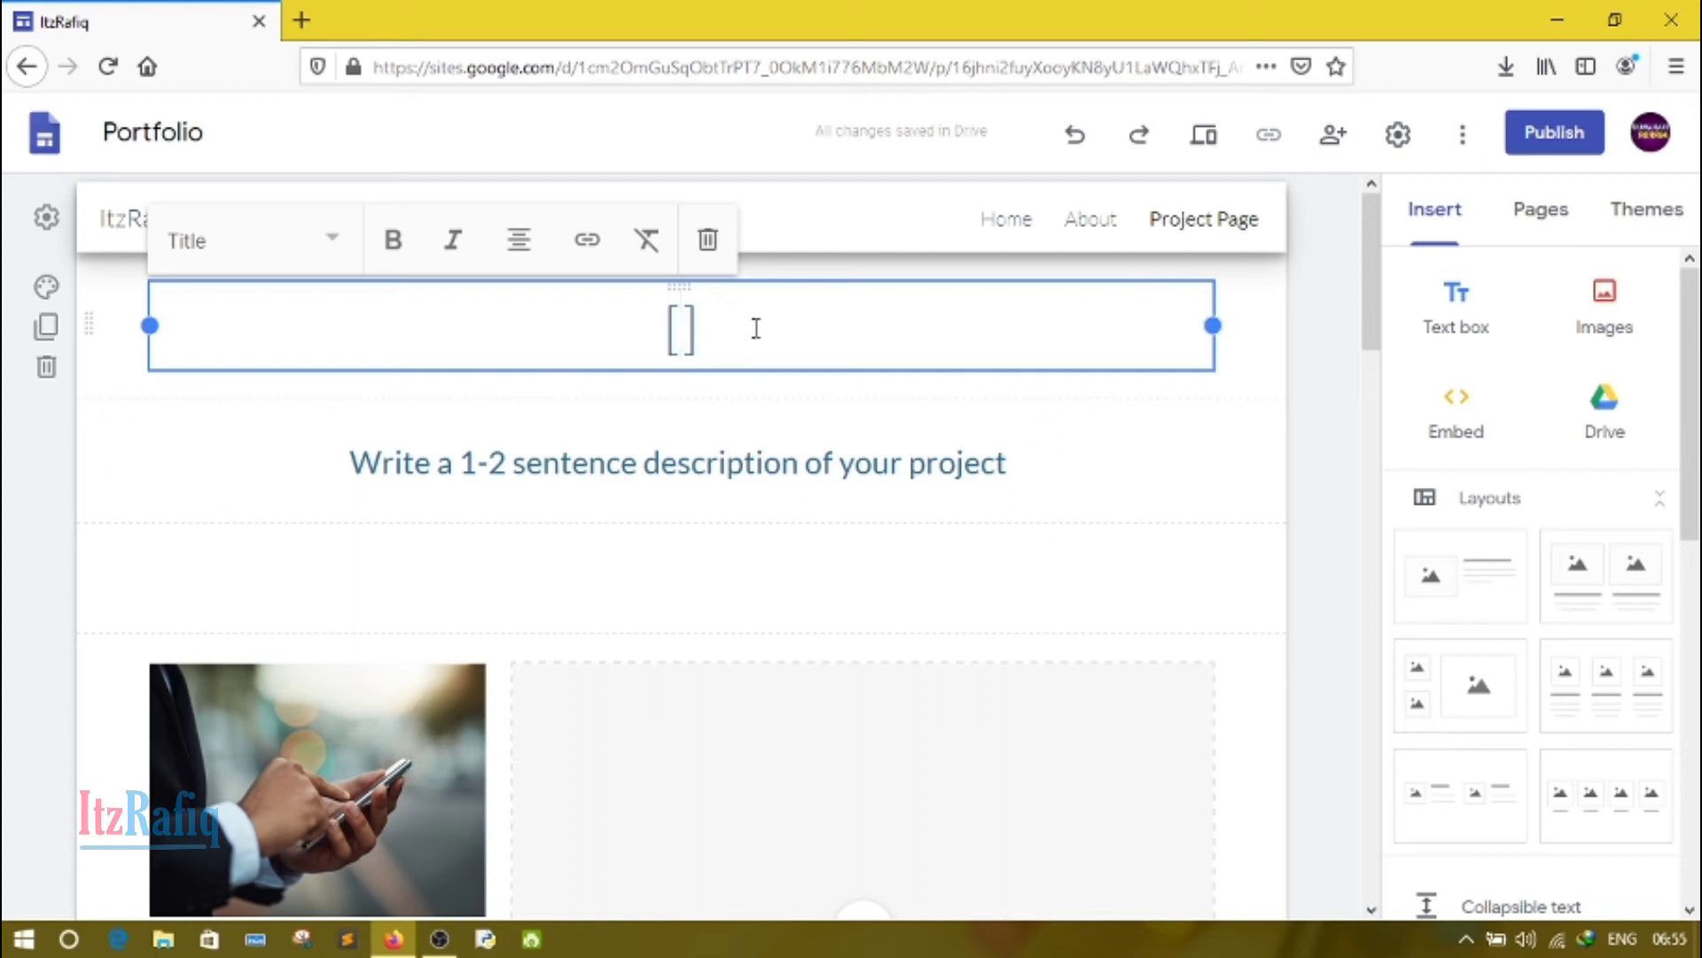
text(Exampl)
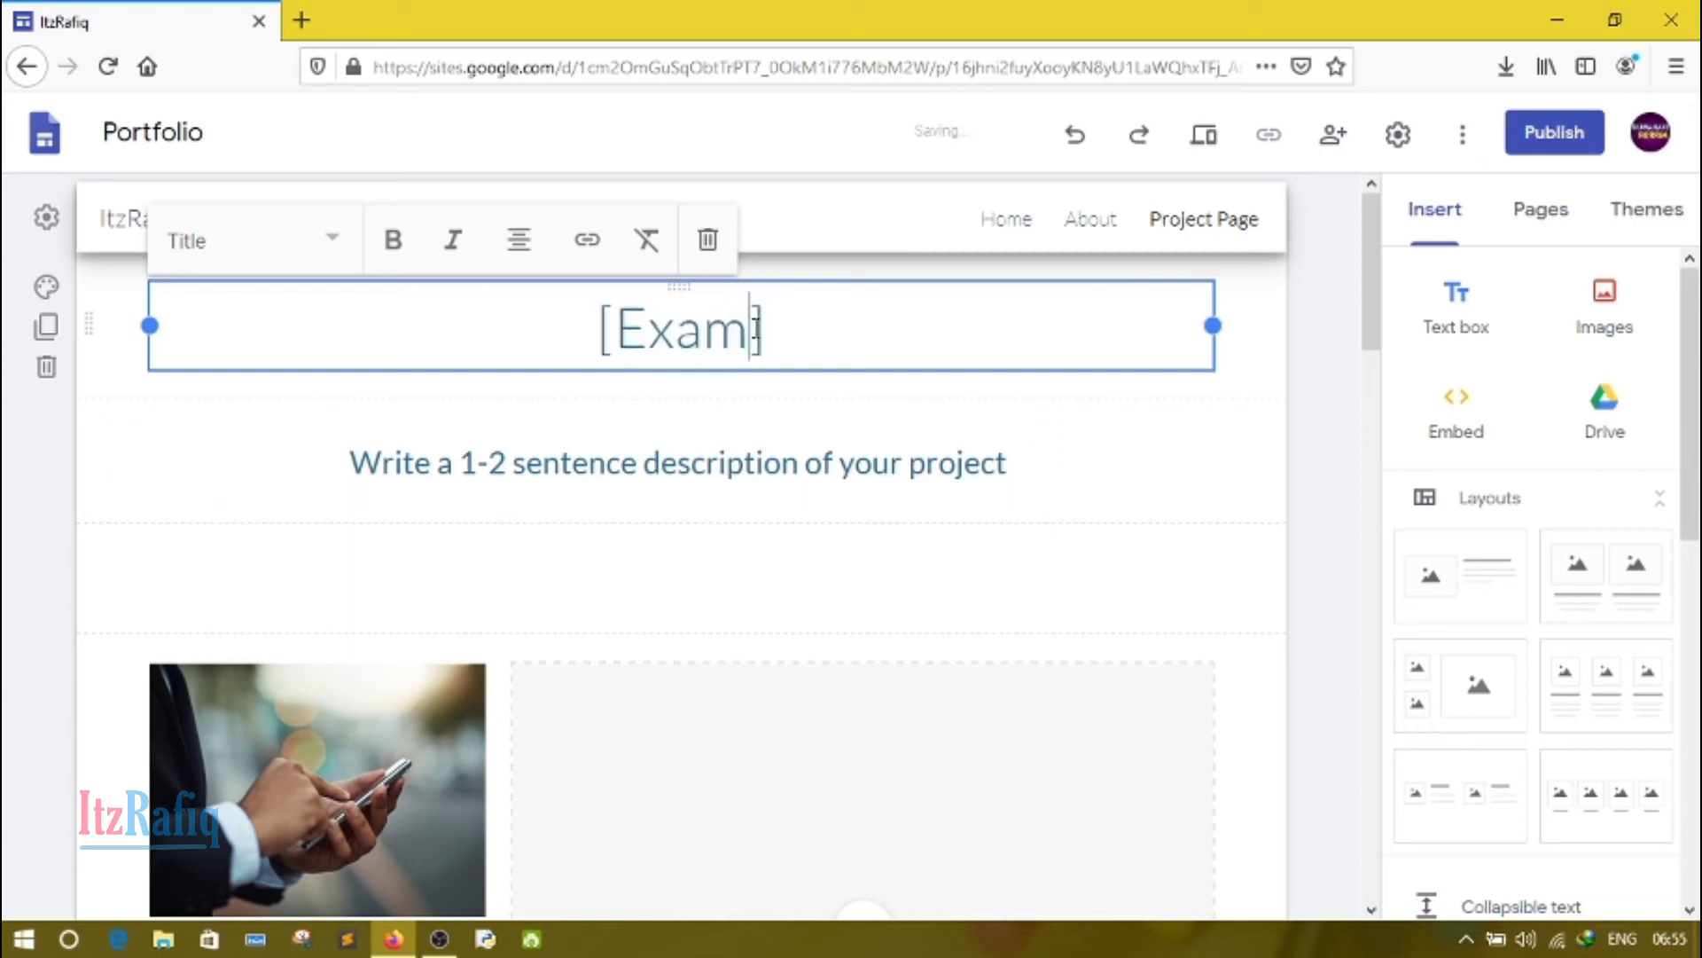
text(e P)
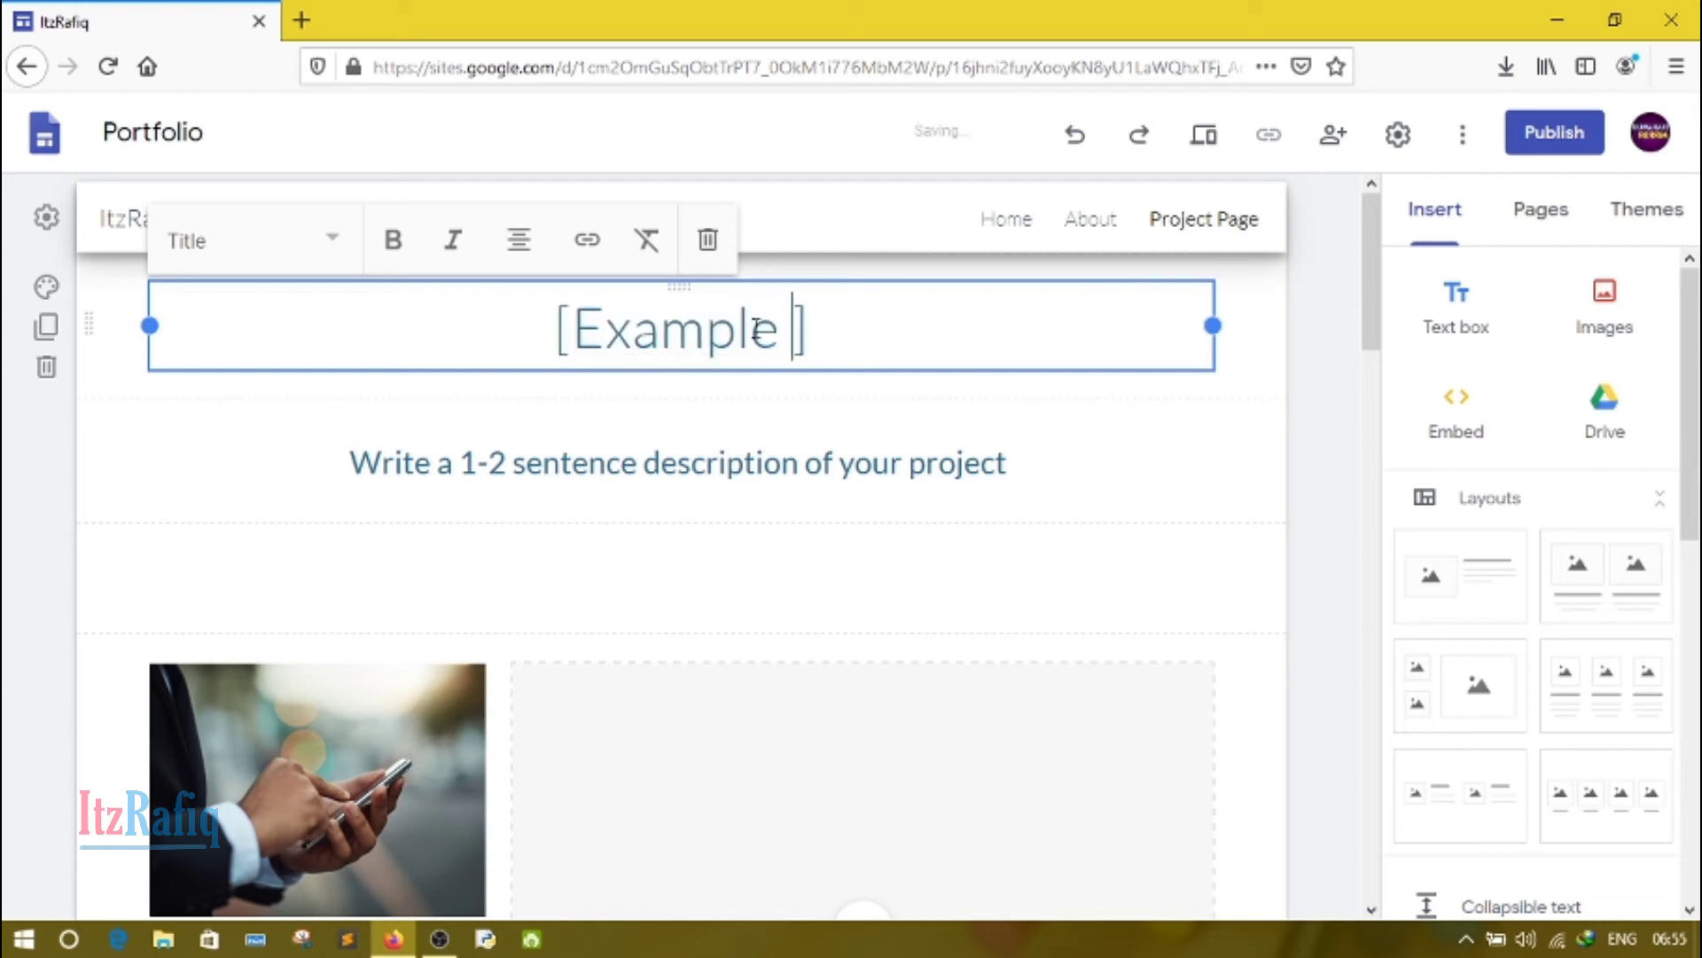
text(rojex)
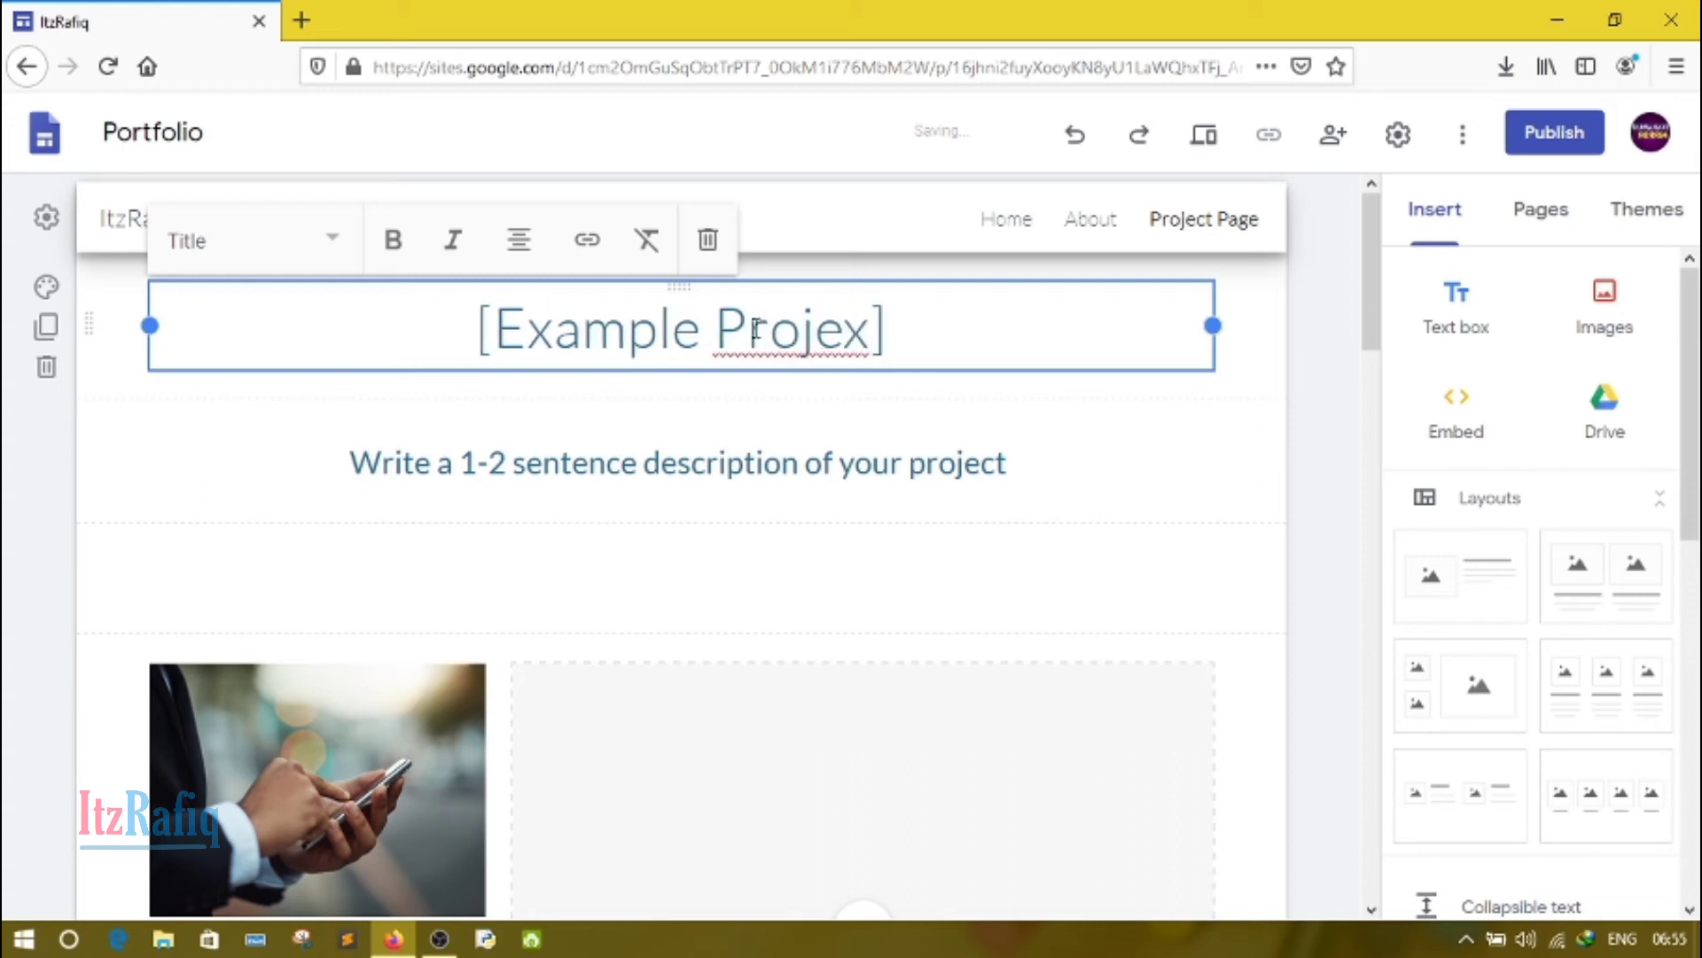
key(BackSpace)
text(ct)
click(701, 491)
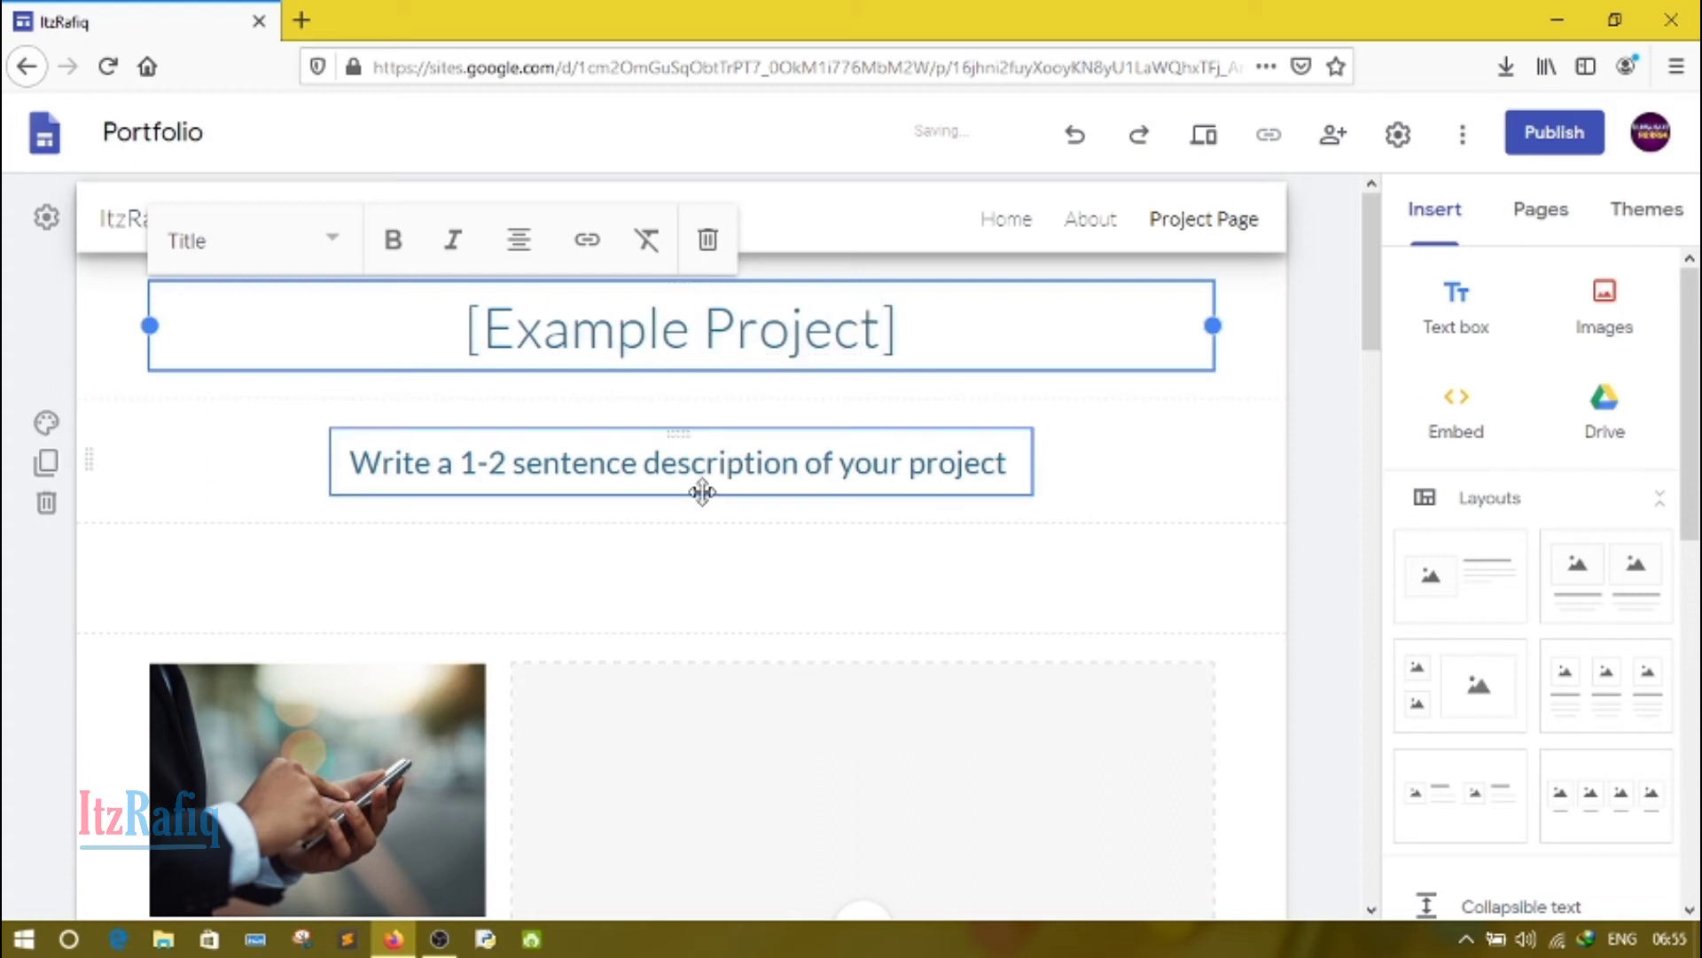
Step: Look over the rest of the Project Page down to its "Next project" button, and the site's list of pages
click(702, 491)
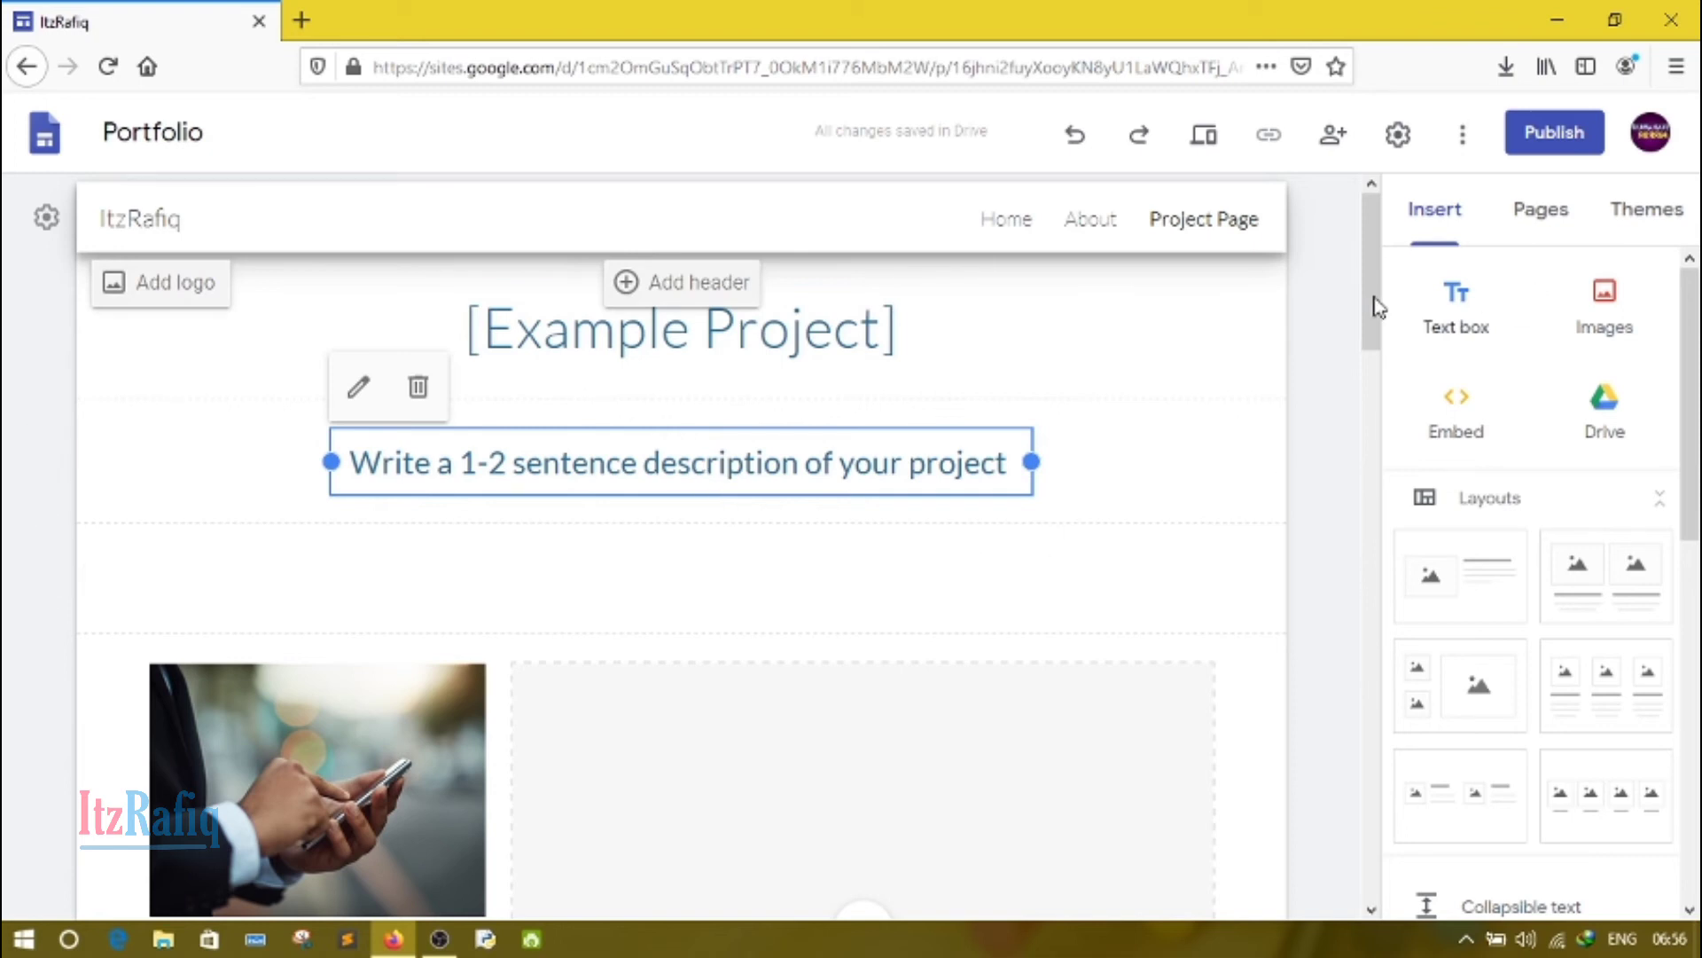
drag(1378, 293, 1377, 844)
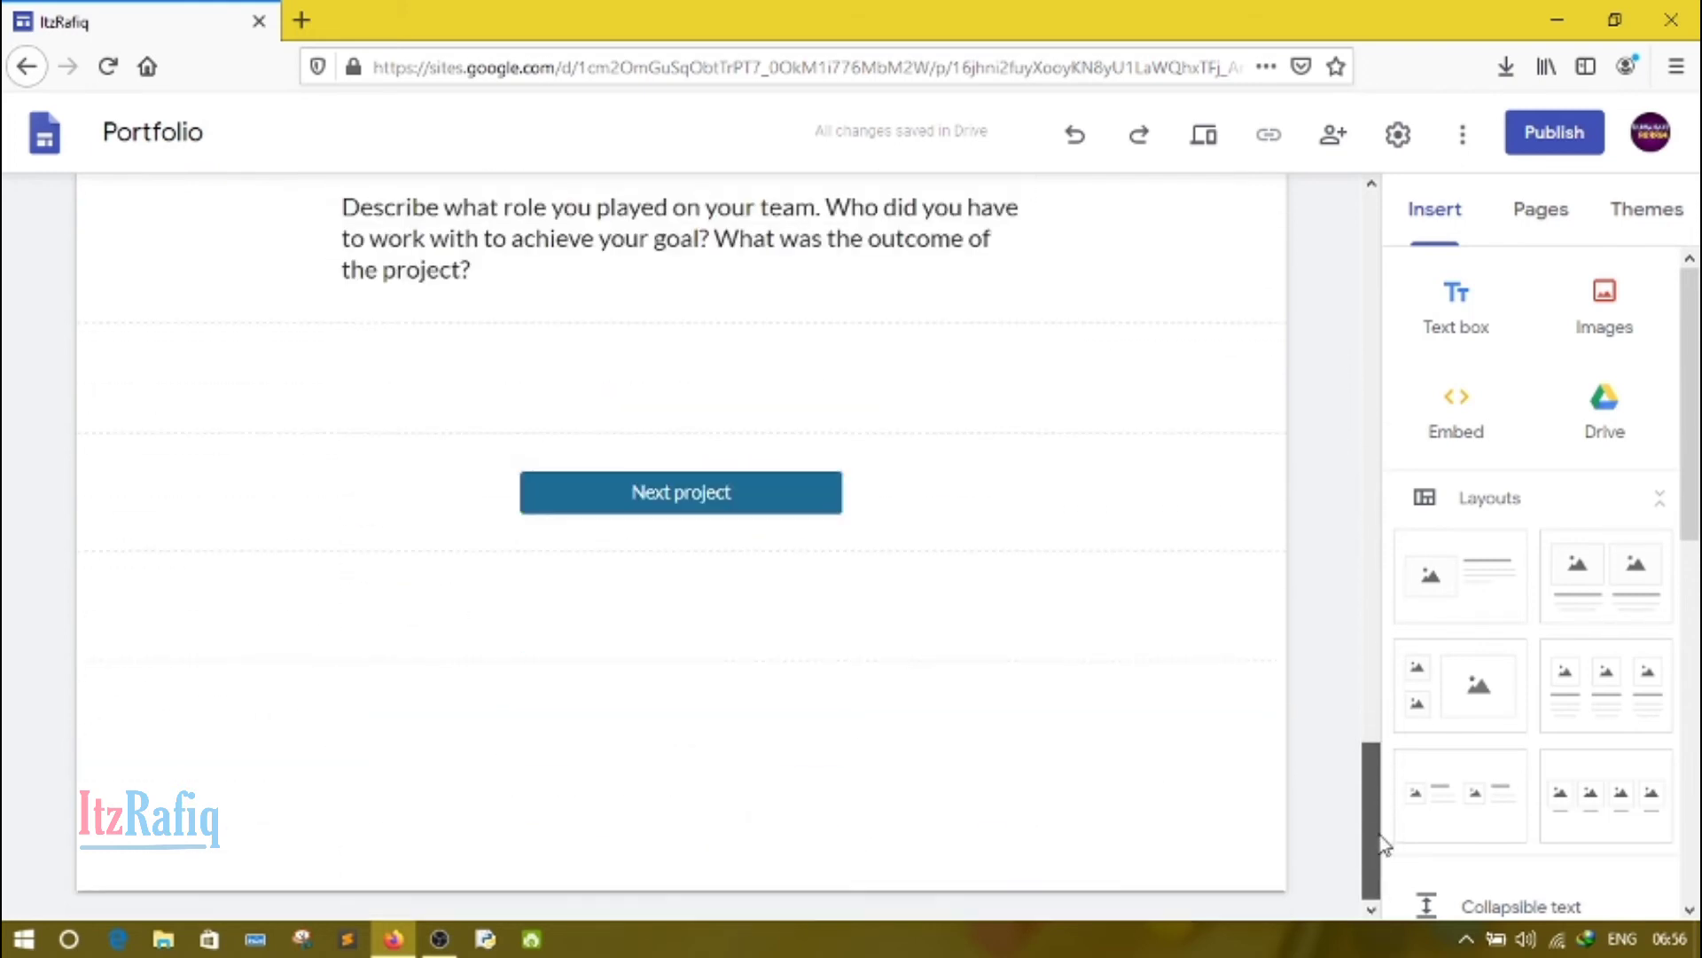
click(715, 491)
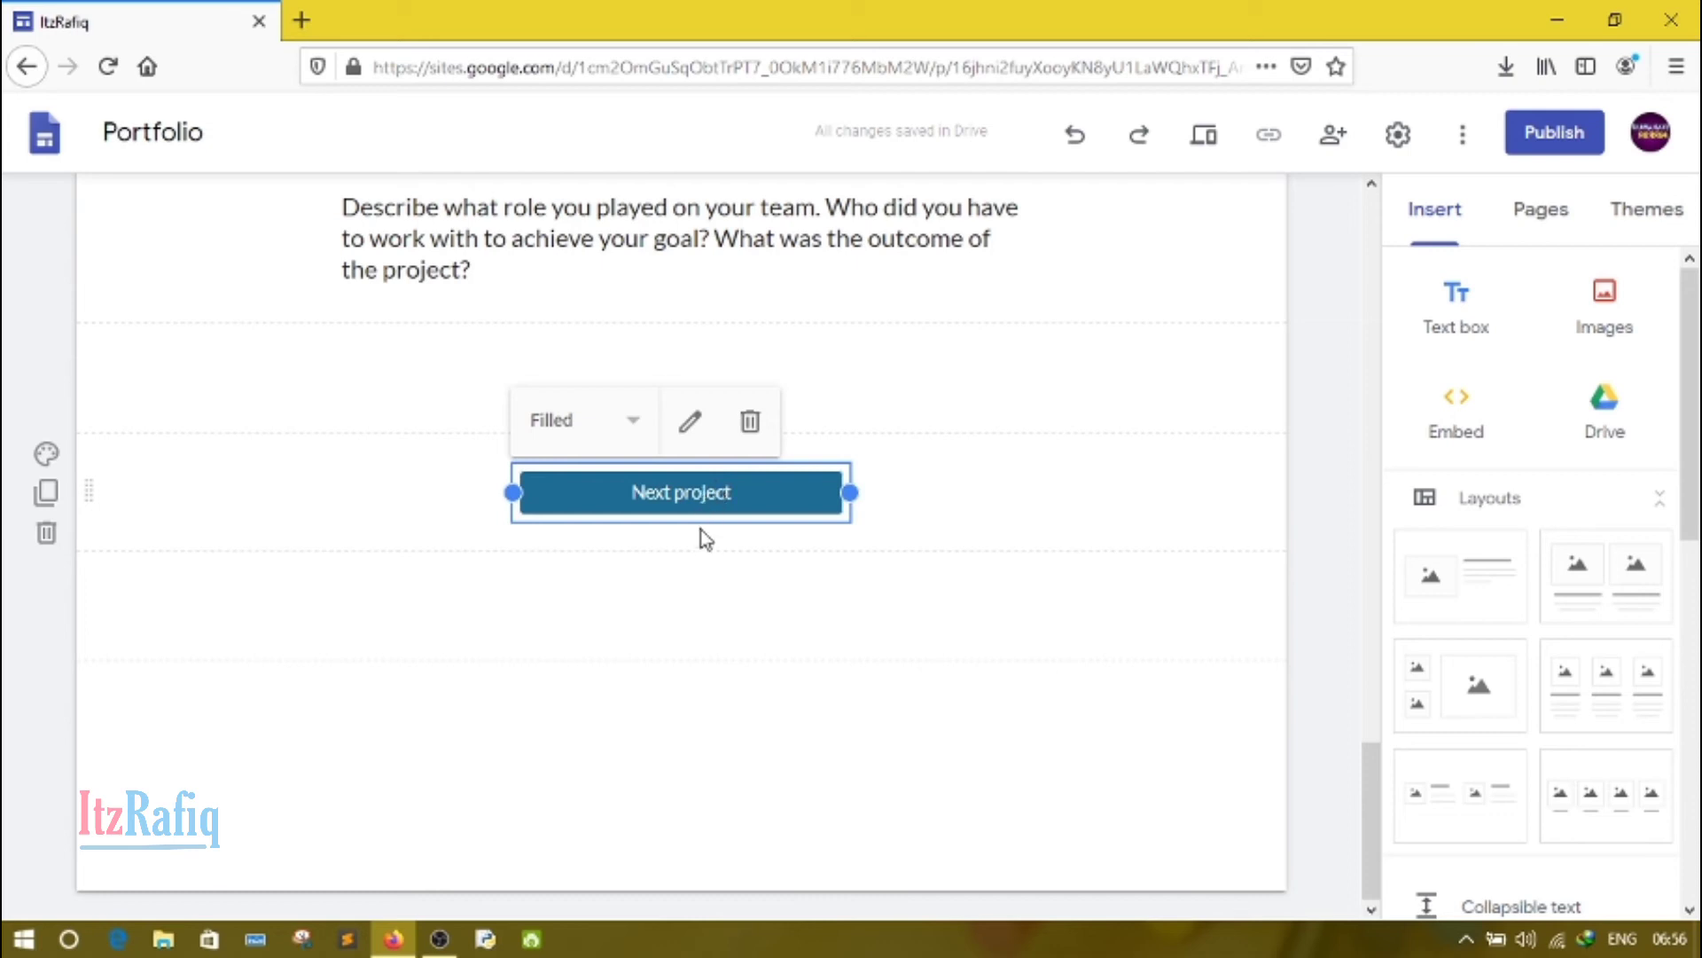
click(1541, 222)
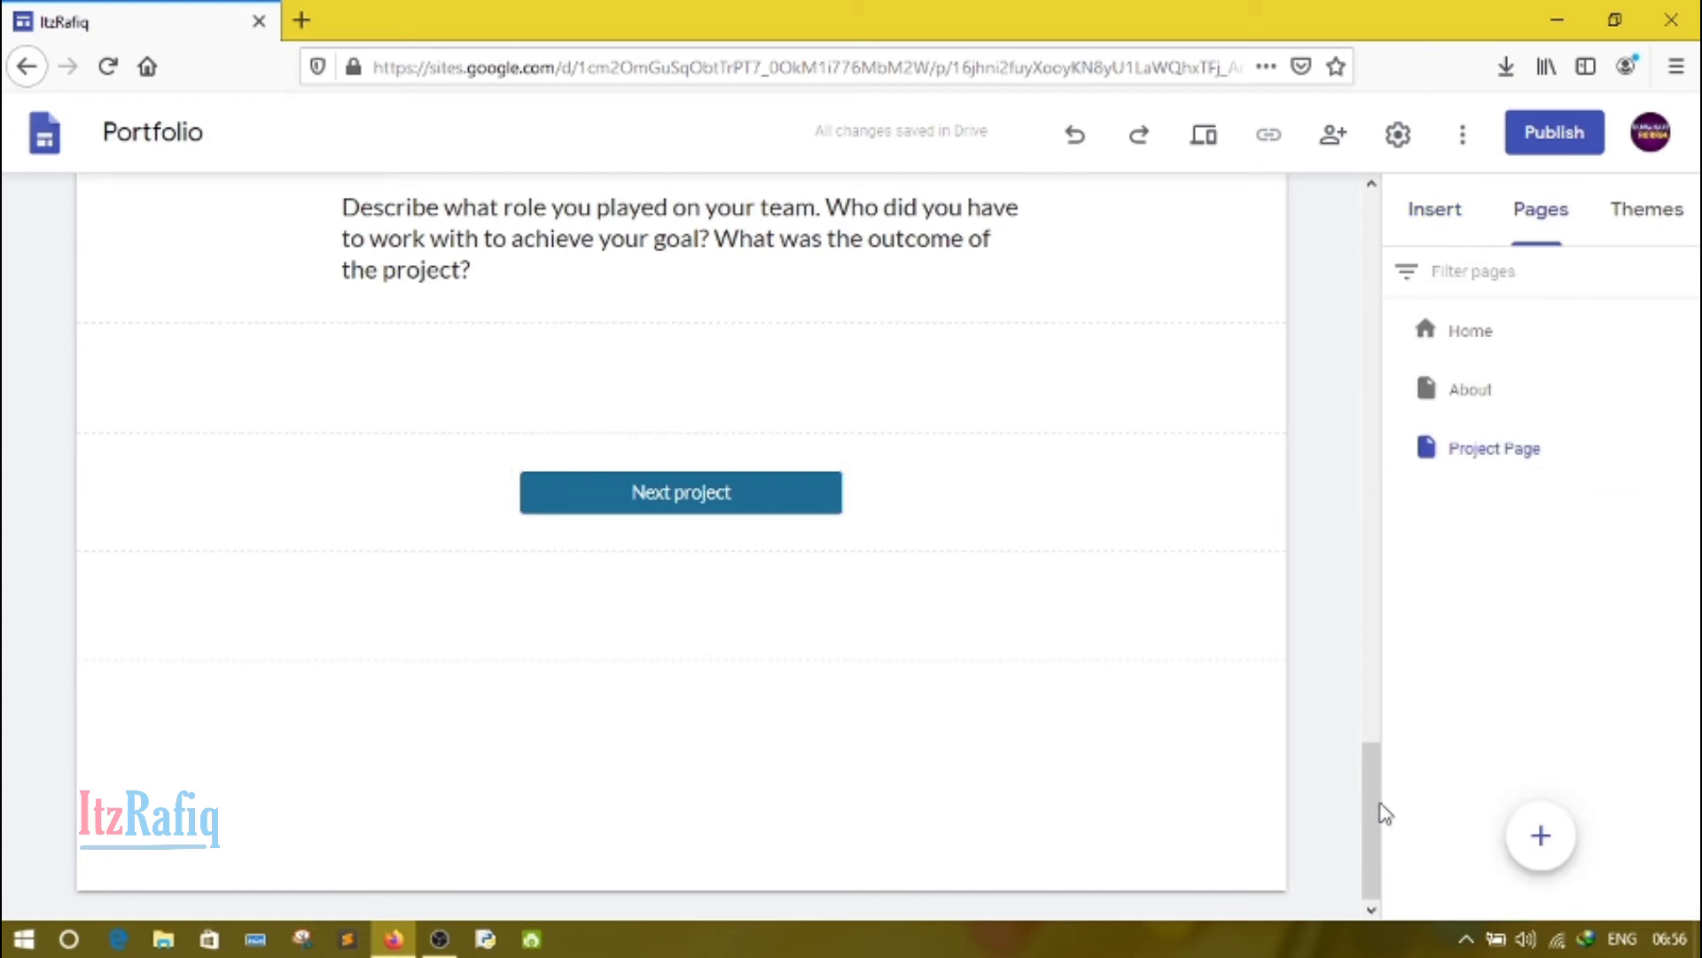
drag(1380, 803, 1417, 221)
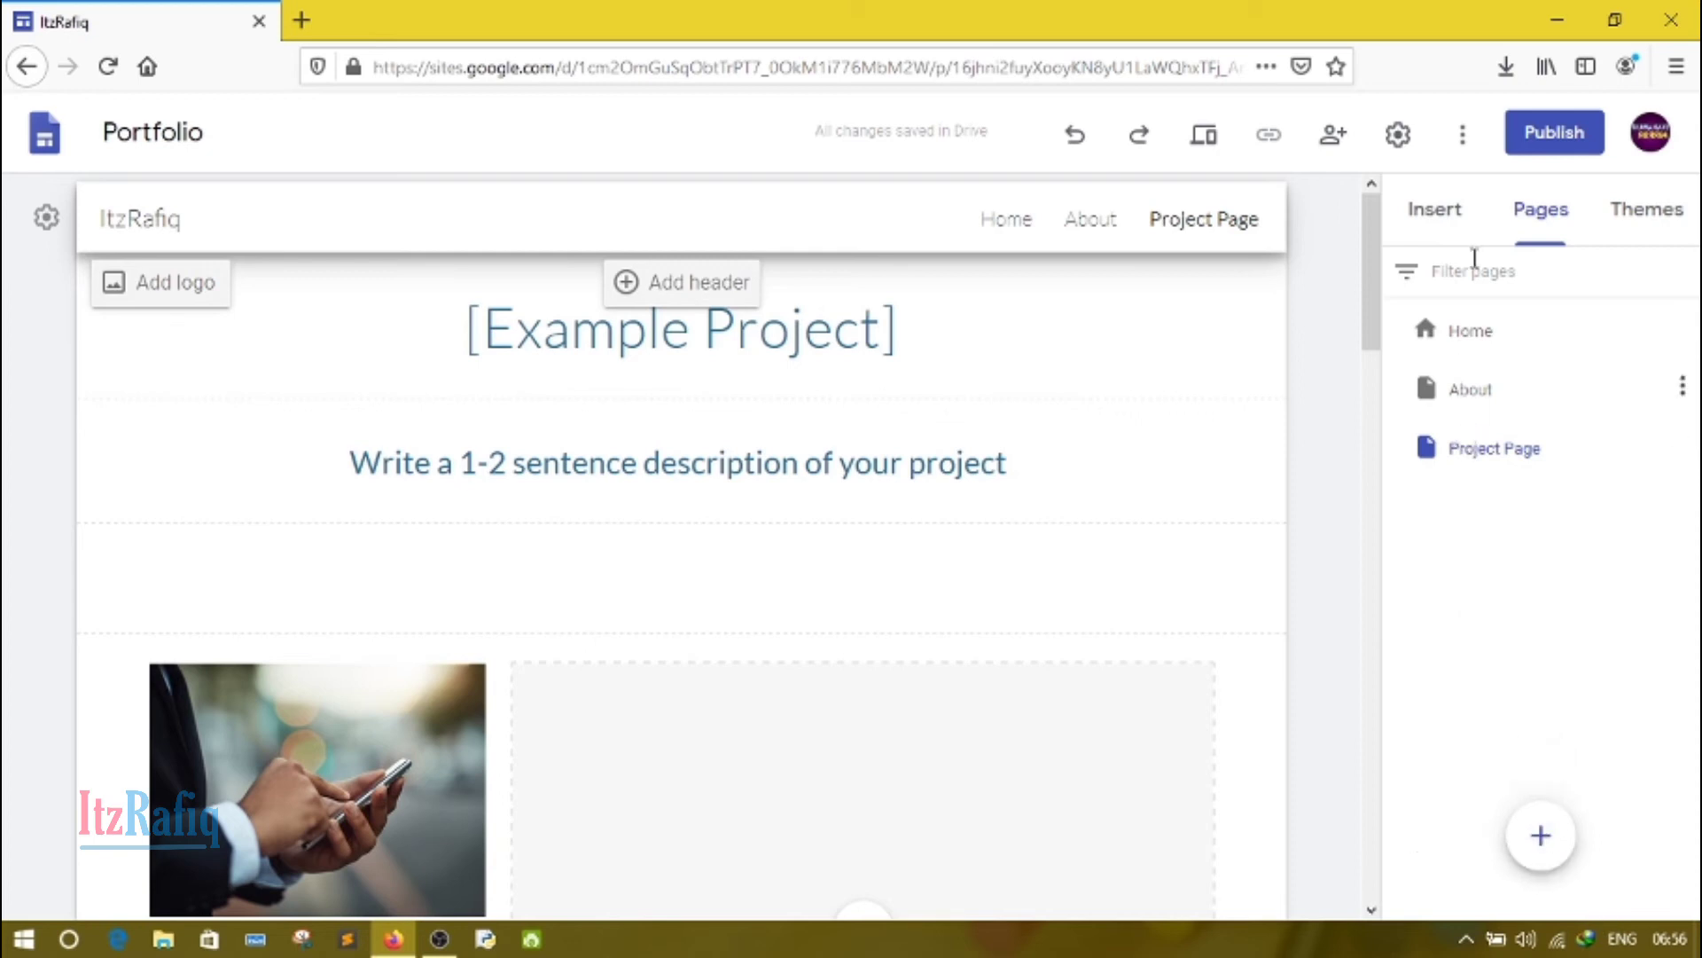
click(1410, 234)
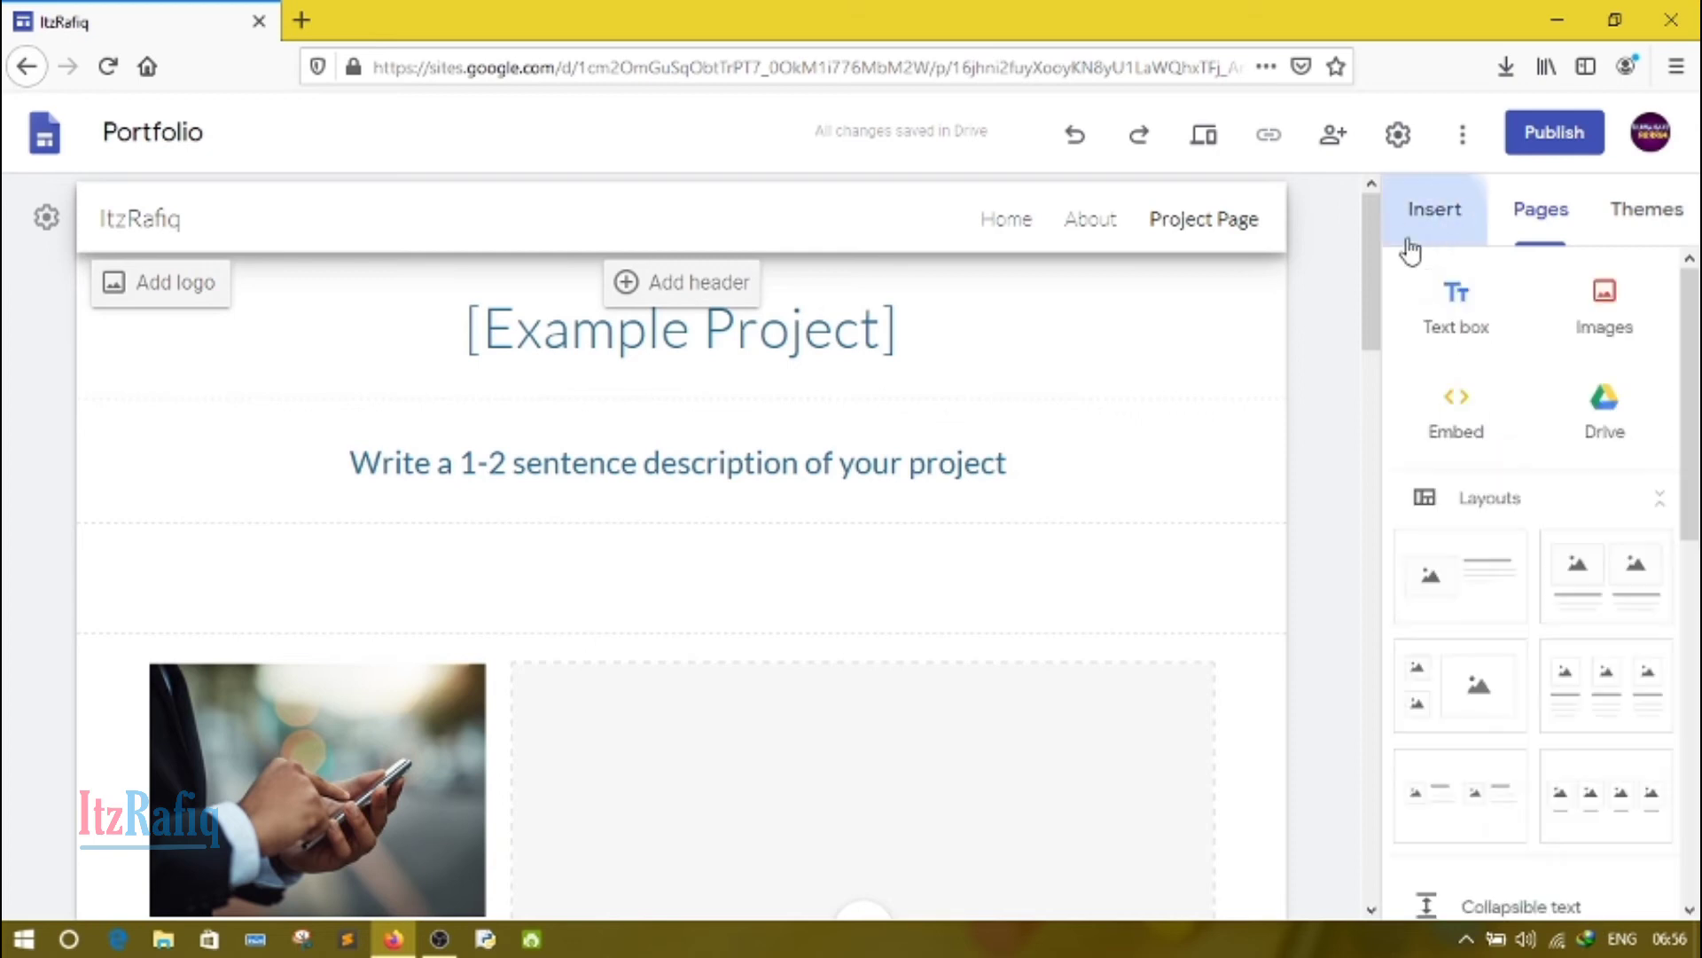
Step: Create a new page named "Contact me" with the custom path "contact"
click(1519, 237)
mouse_move(1541, 836)
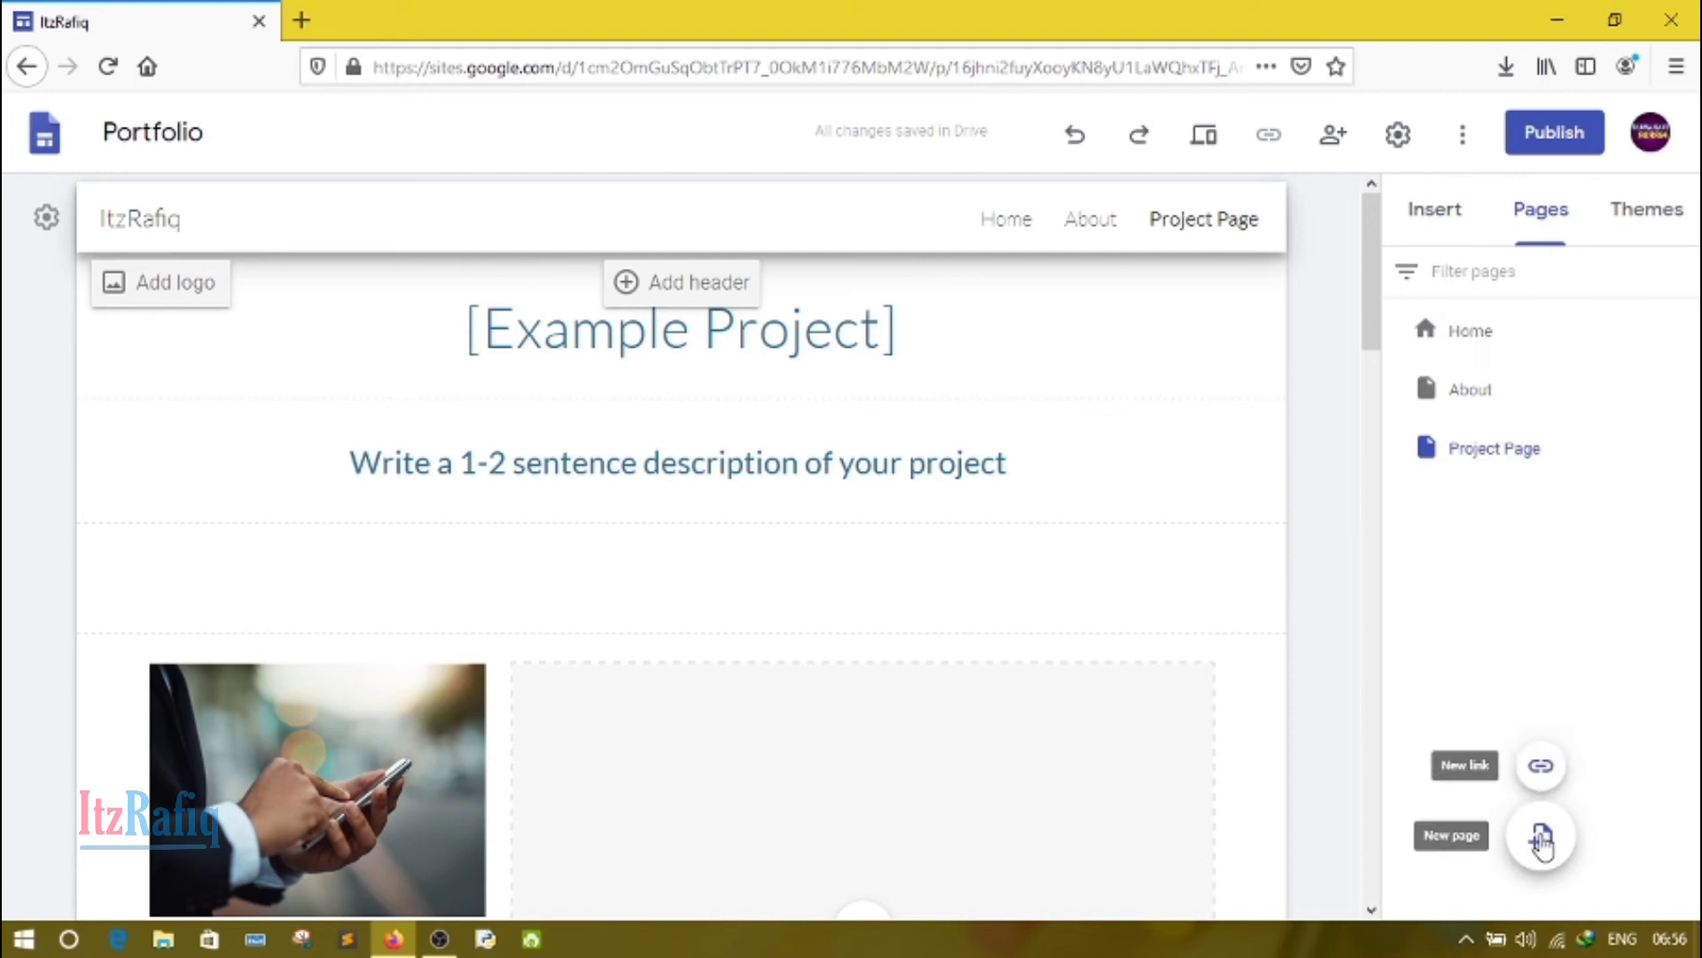
click(1541, 839)
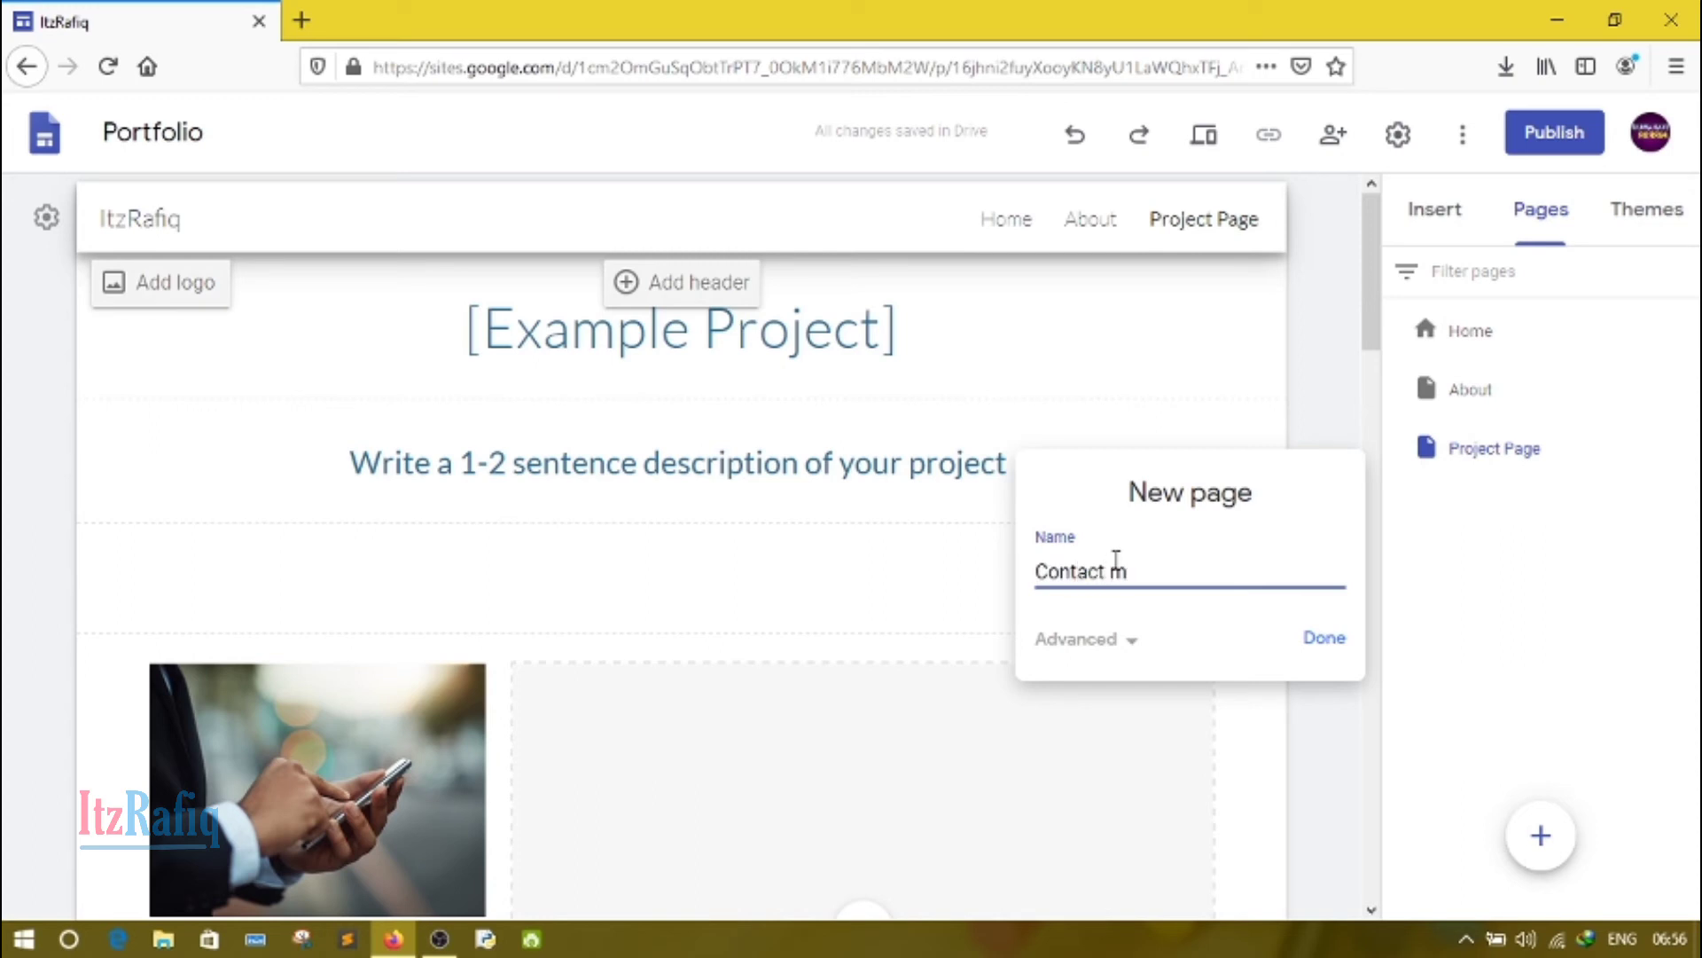
click(1130, 638)
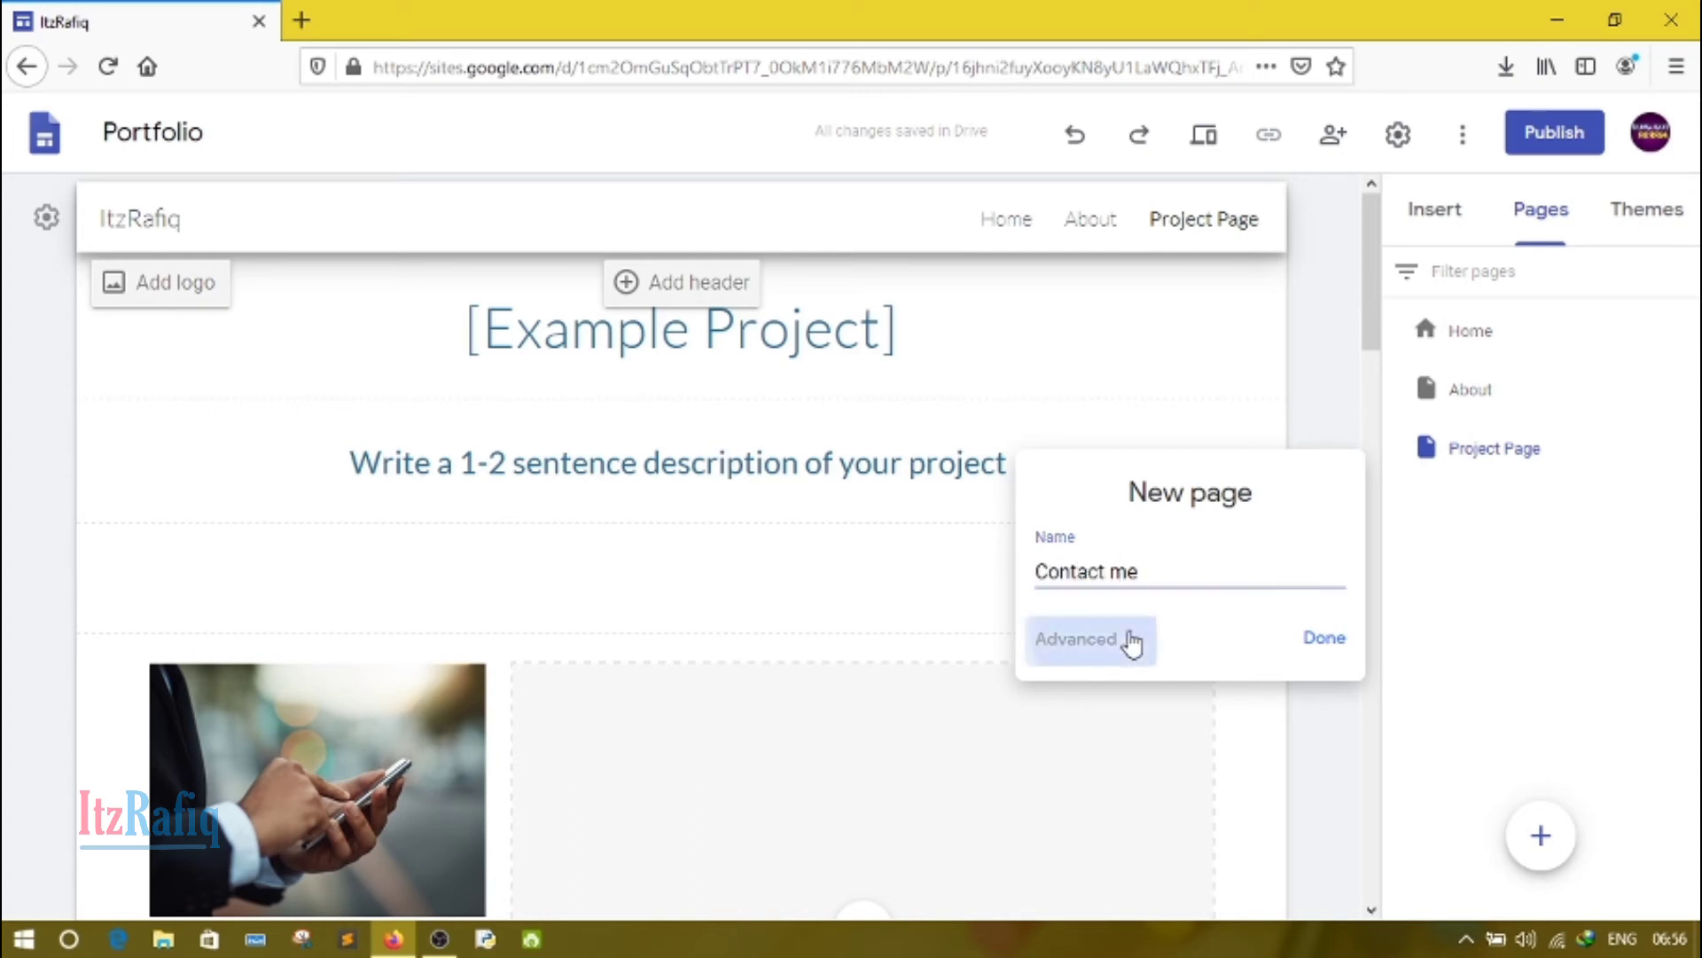
click(1086, 663)
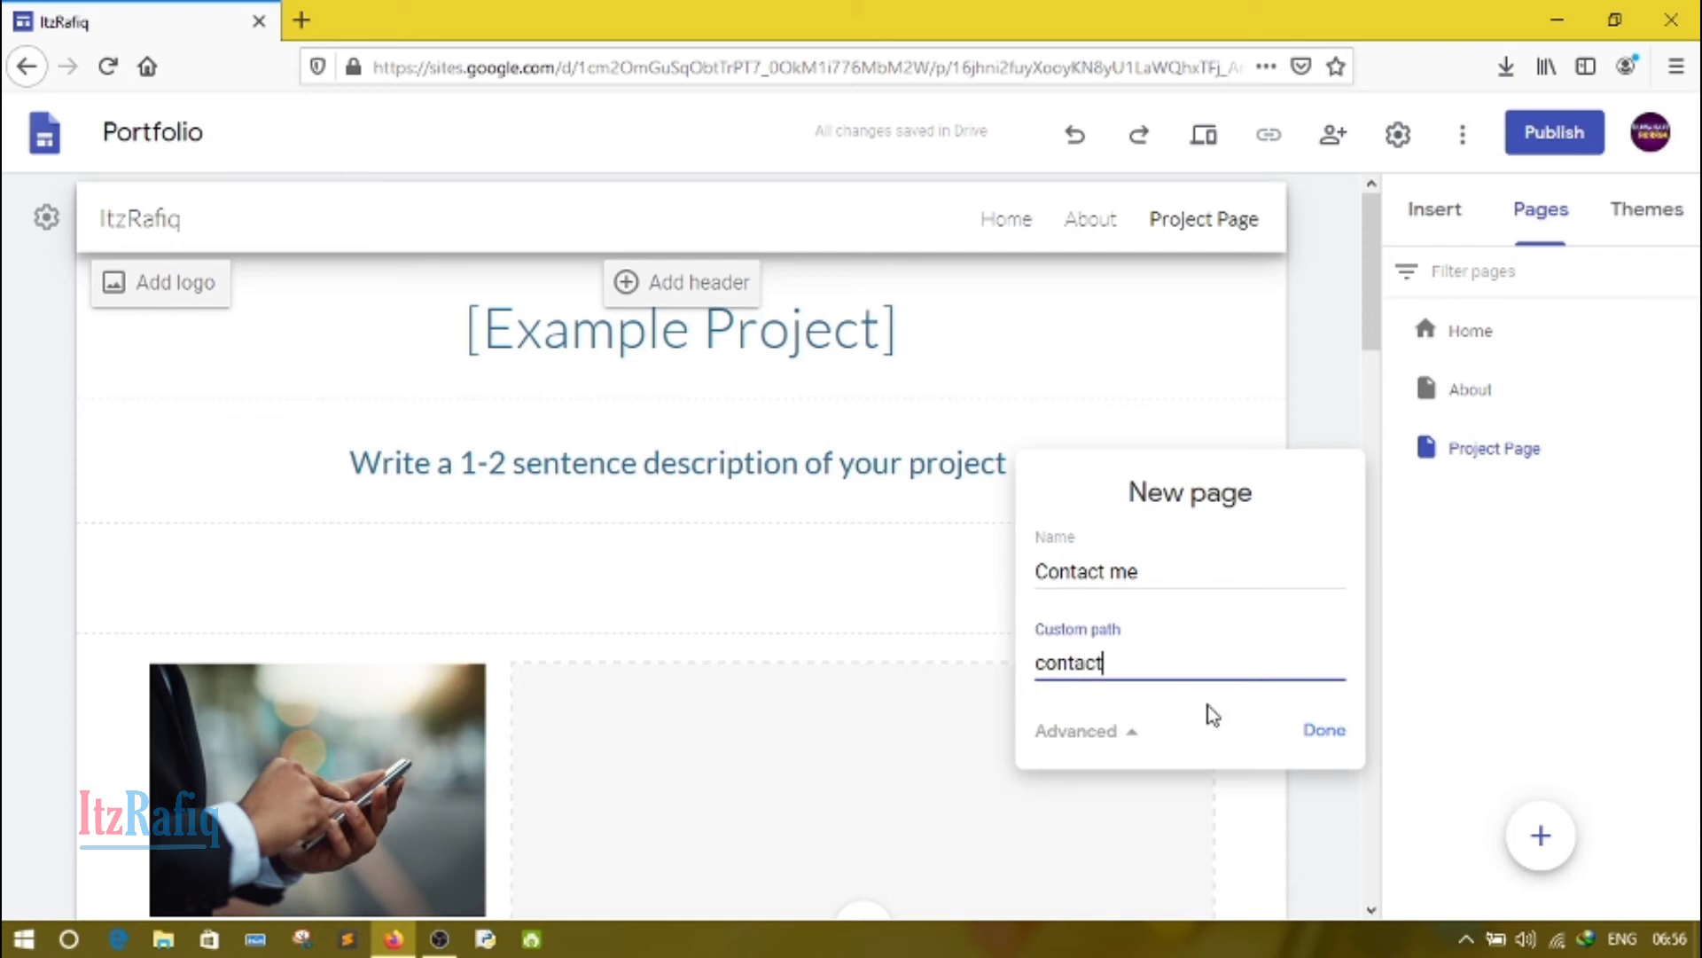
click(1333, 739)
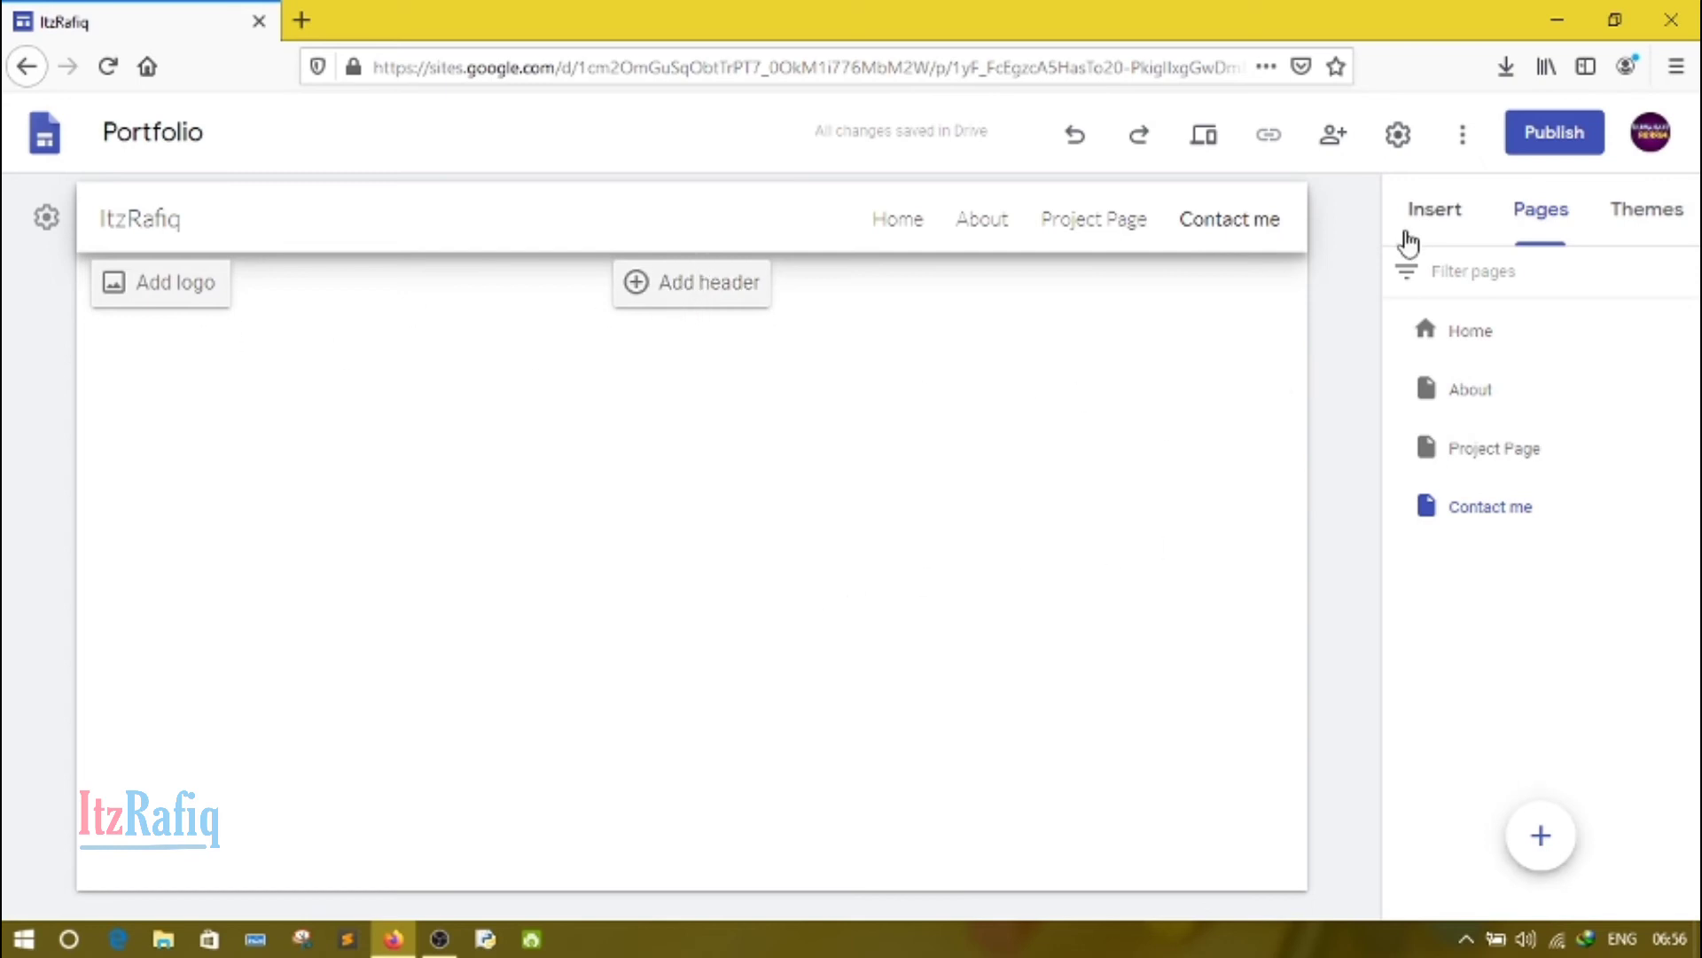
Step: Add a text box in Title style to the Contact me page with the text "Contact Me"
click(1423, 238)
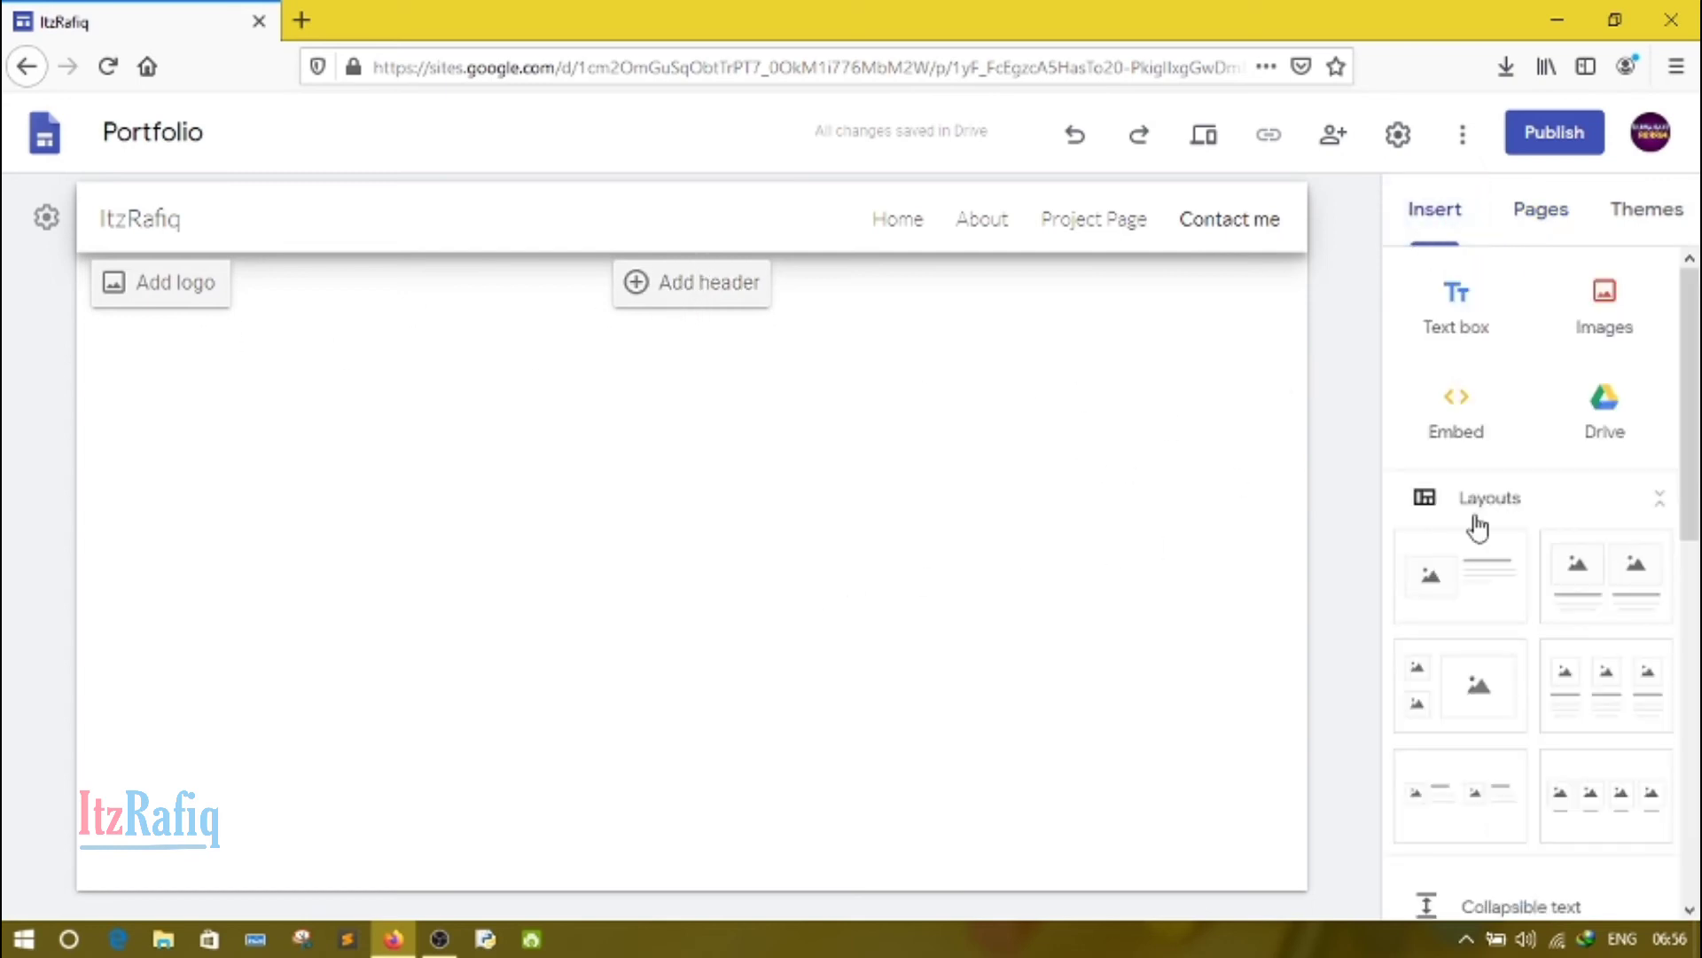
click(1436, 337)
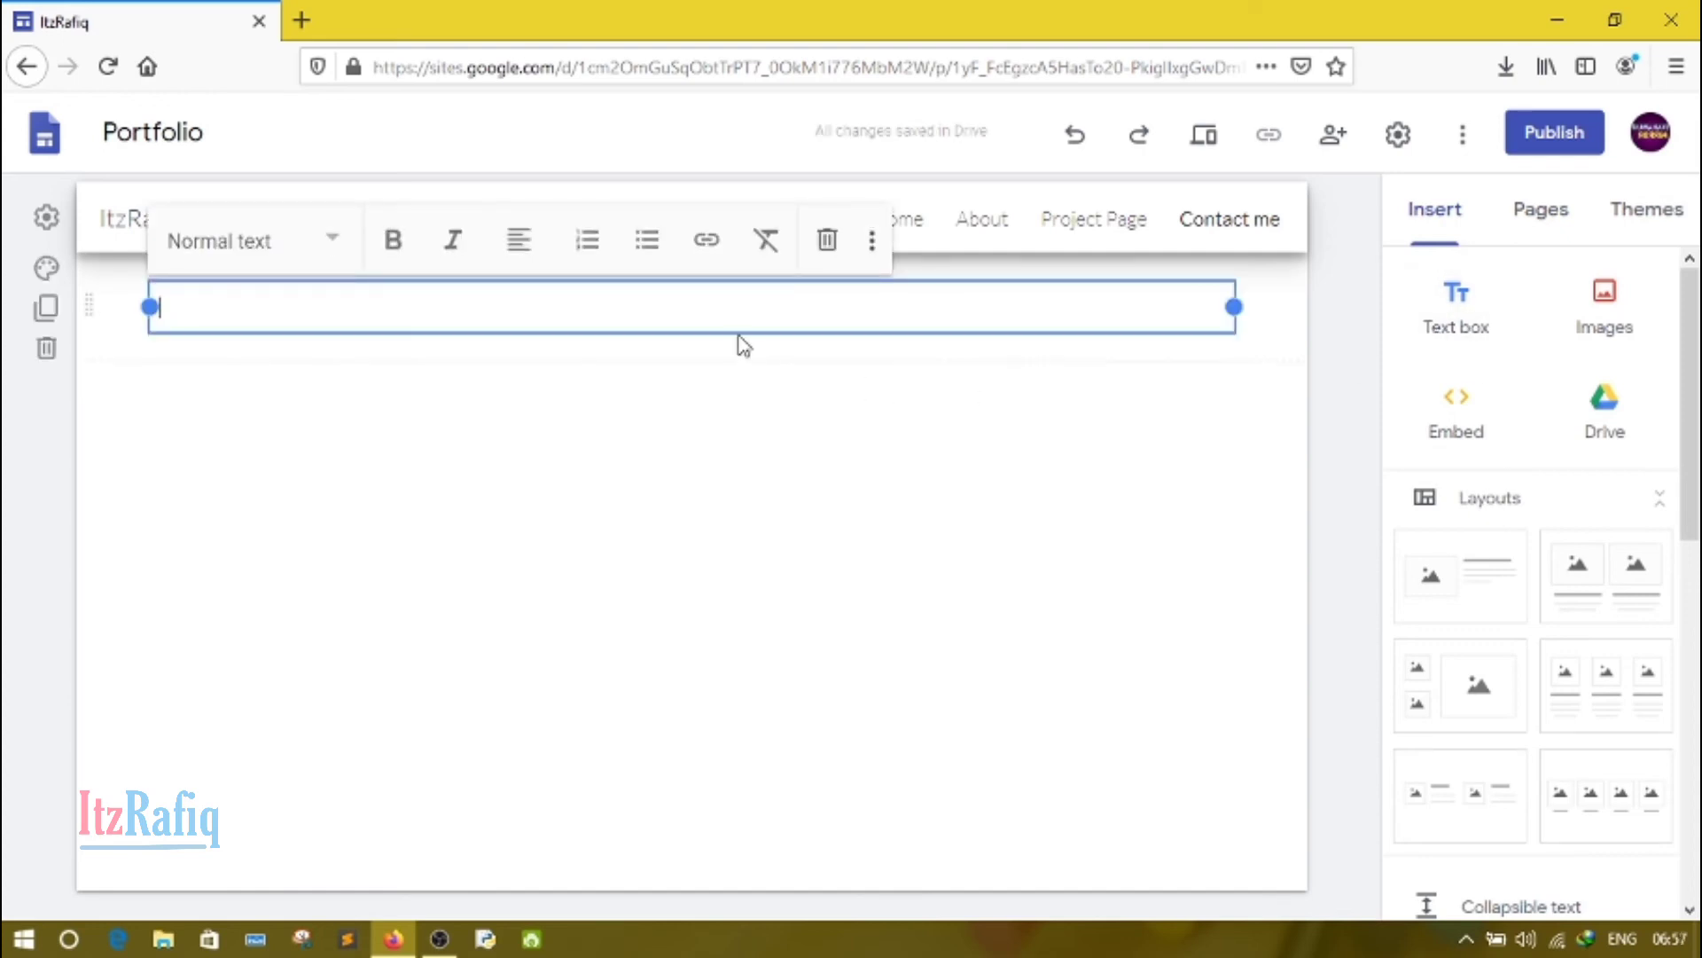
click(341, 253)
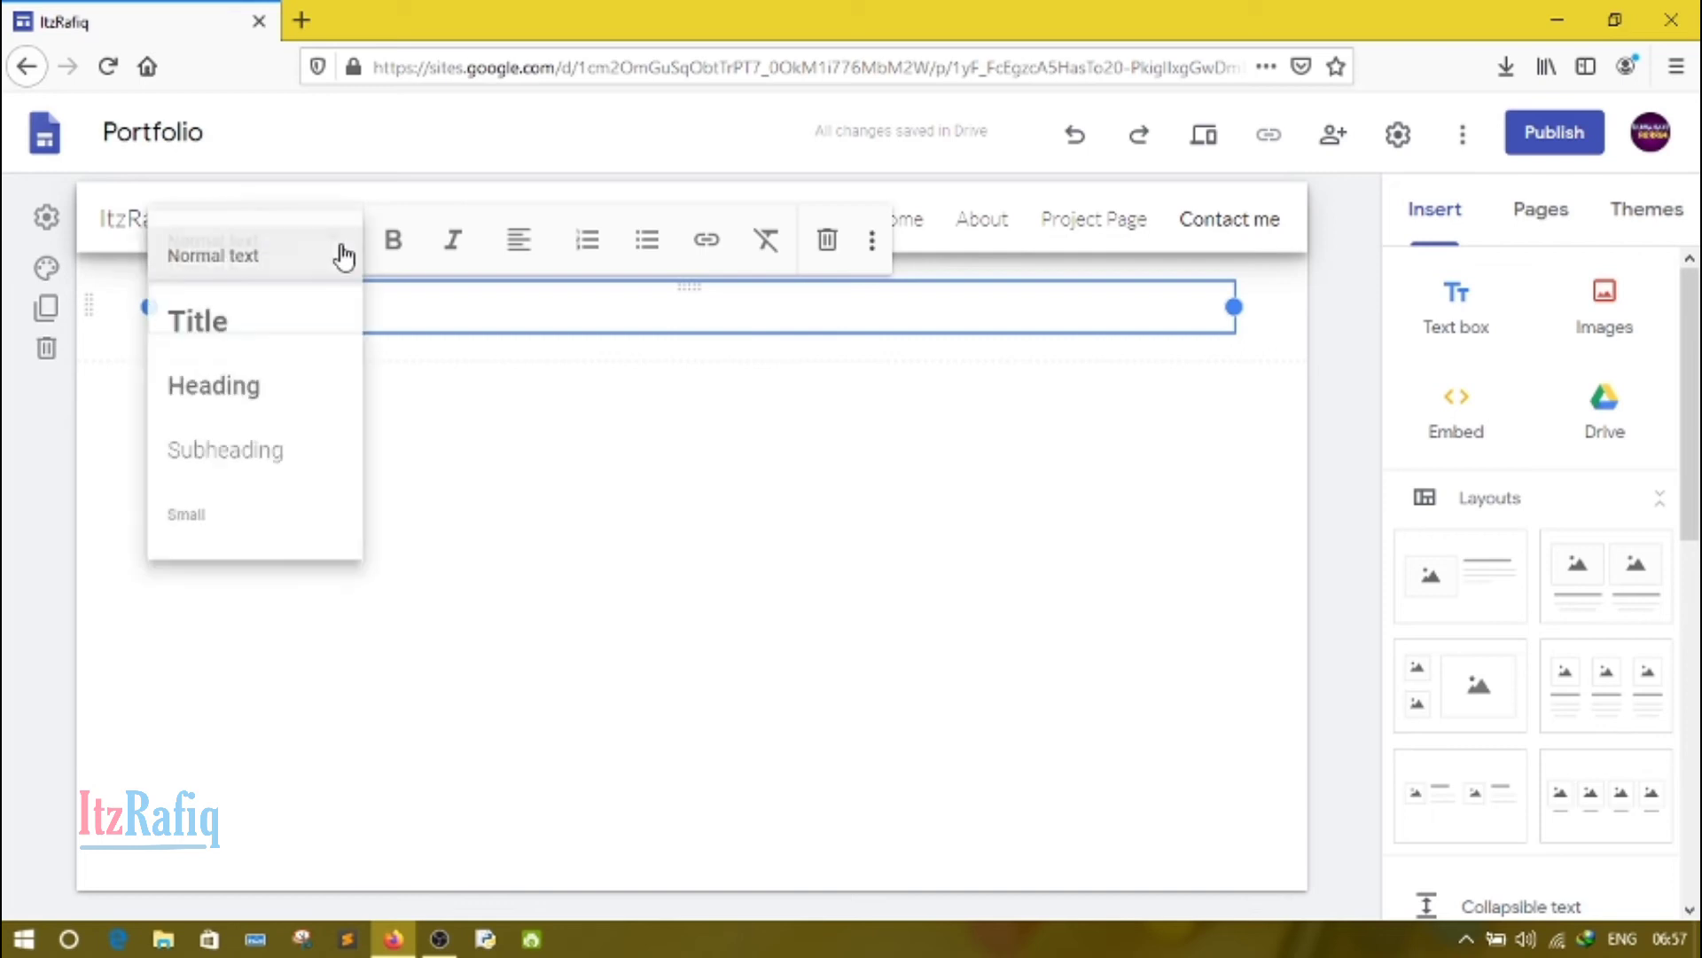
click(280, 342)
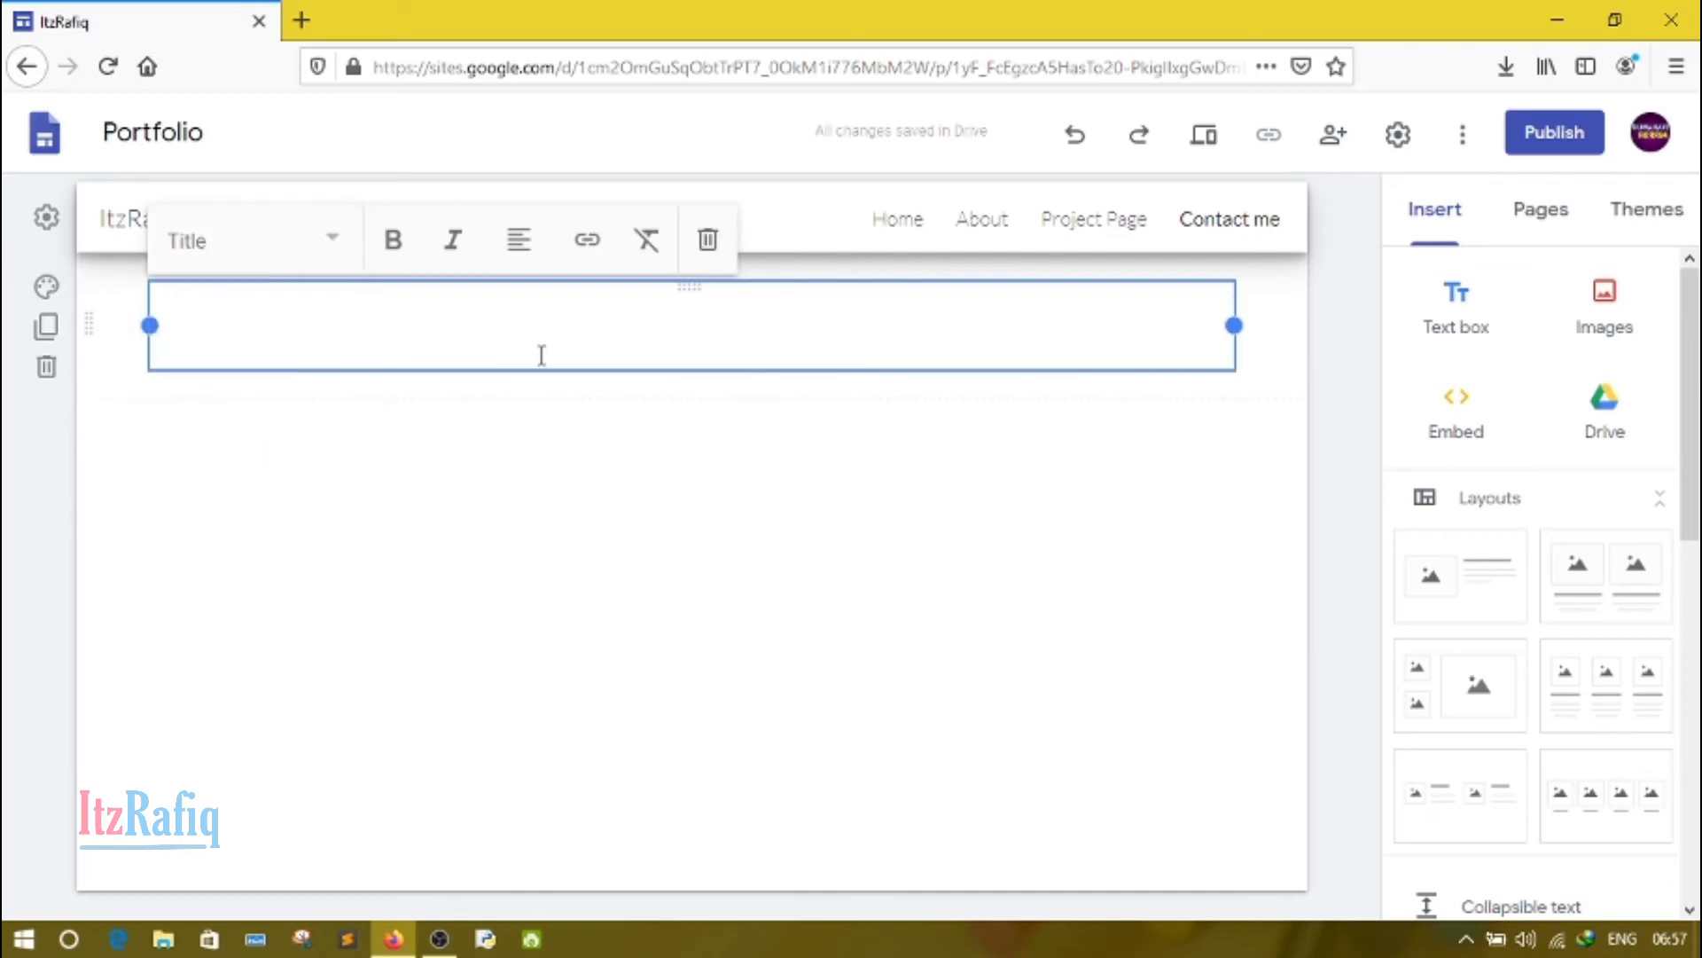
text(Contac)
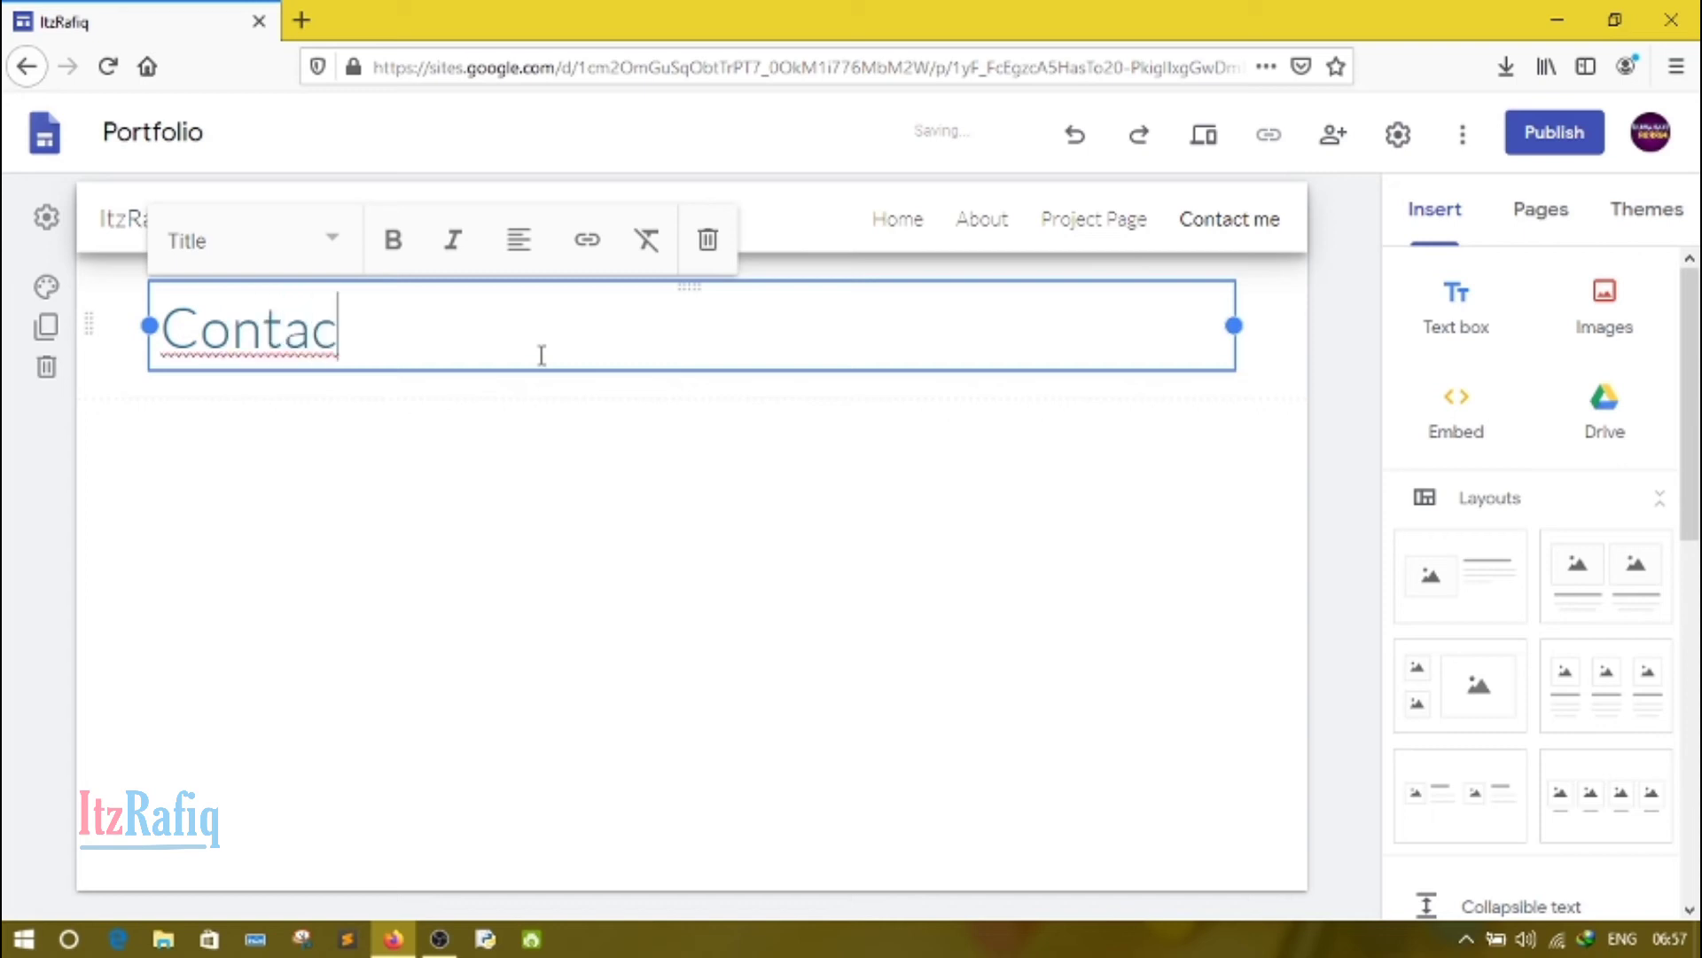
text(t Me)
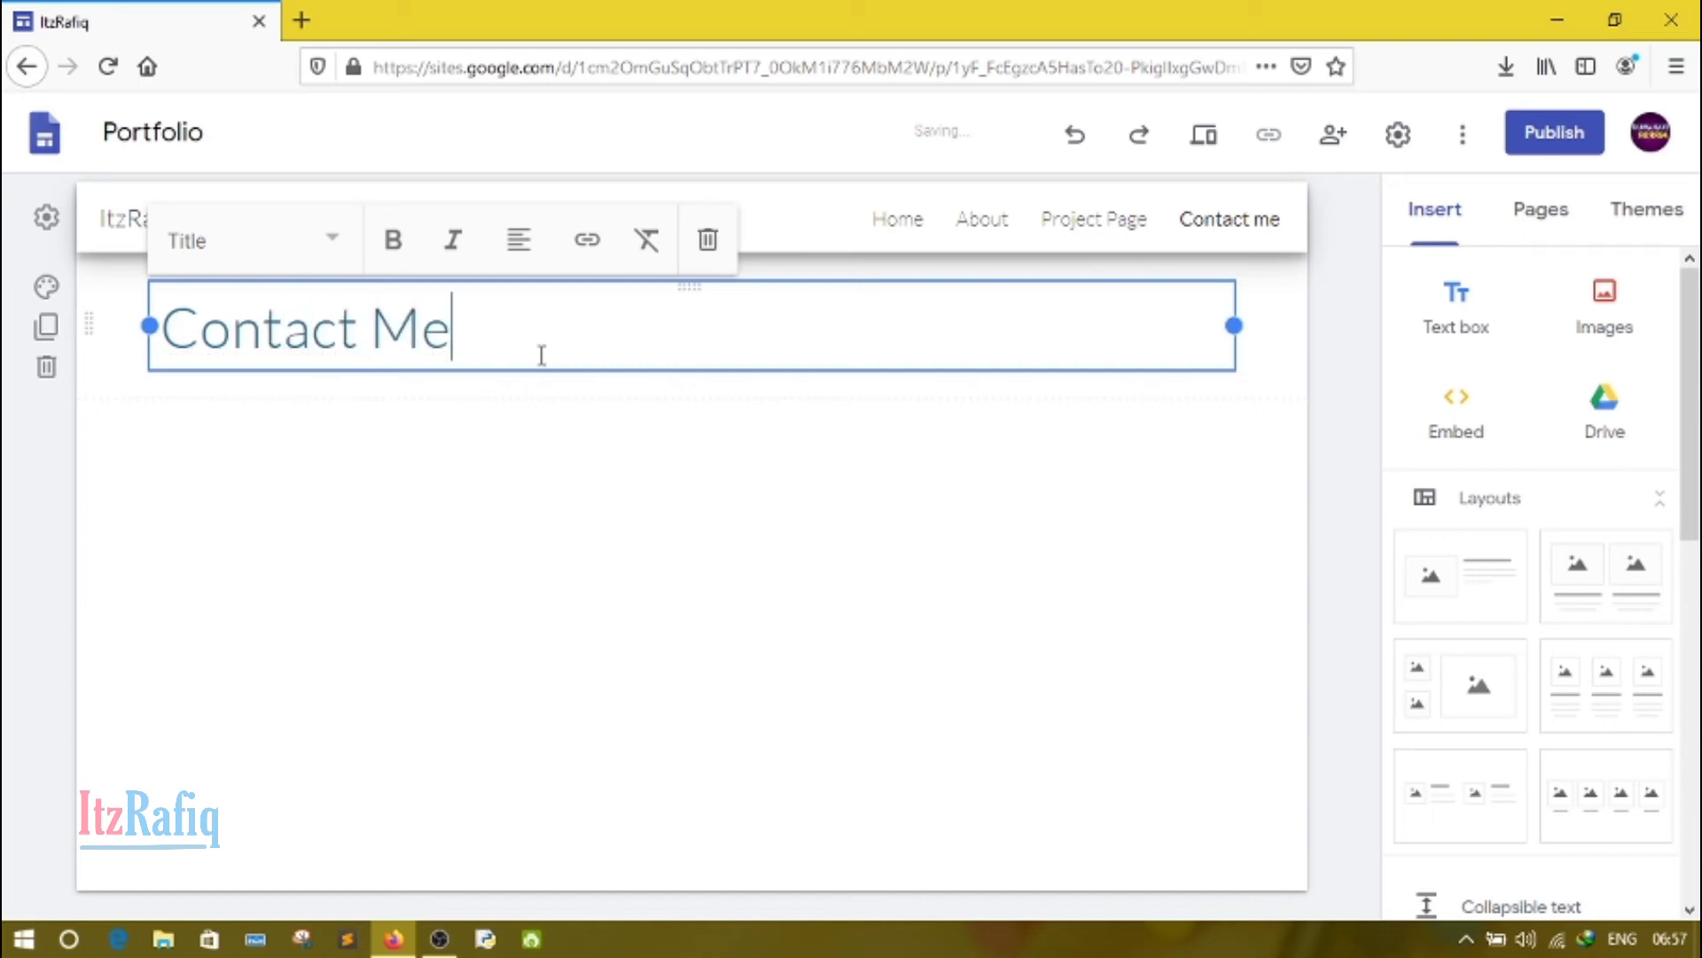
click(450, 552)
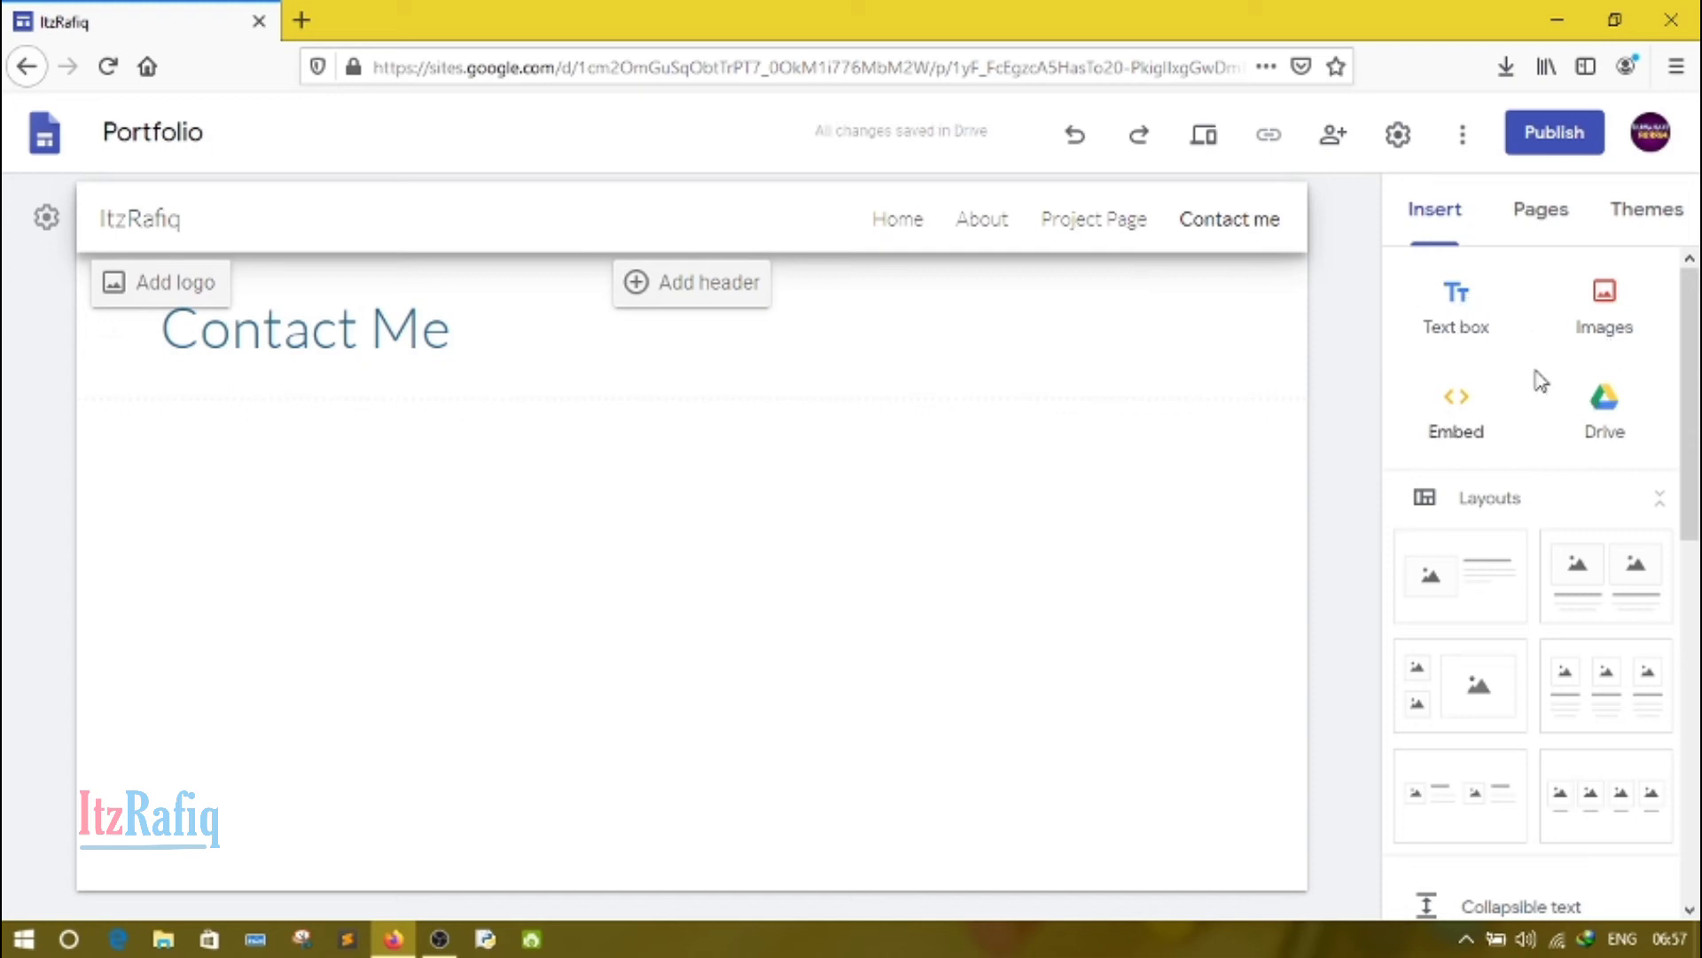
Step: Insert a map of Hatigaon Chariali, Guwahati, below the title on the Contact me page
drag(1686, 392, 1692, 342)
drag(1696, 492, 1688, 779)
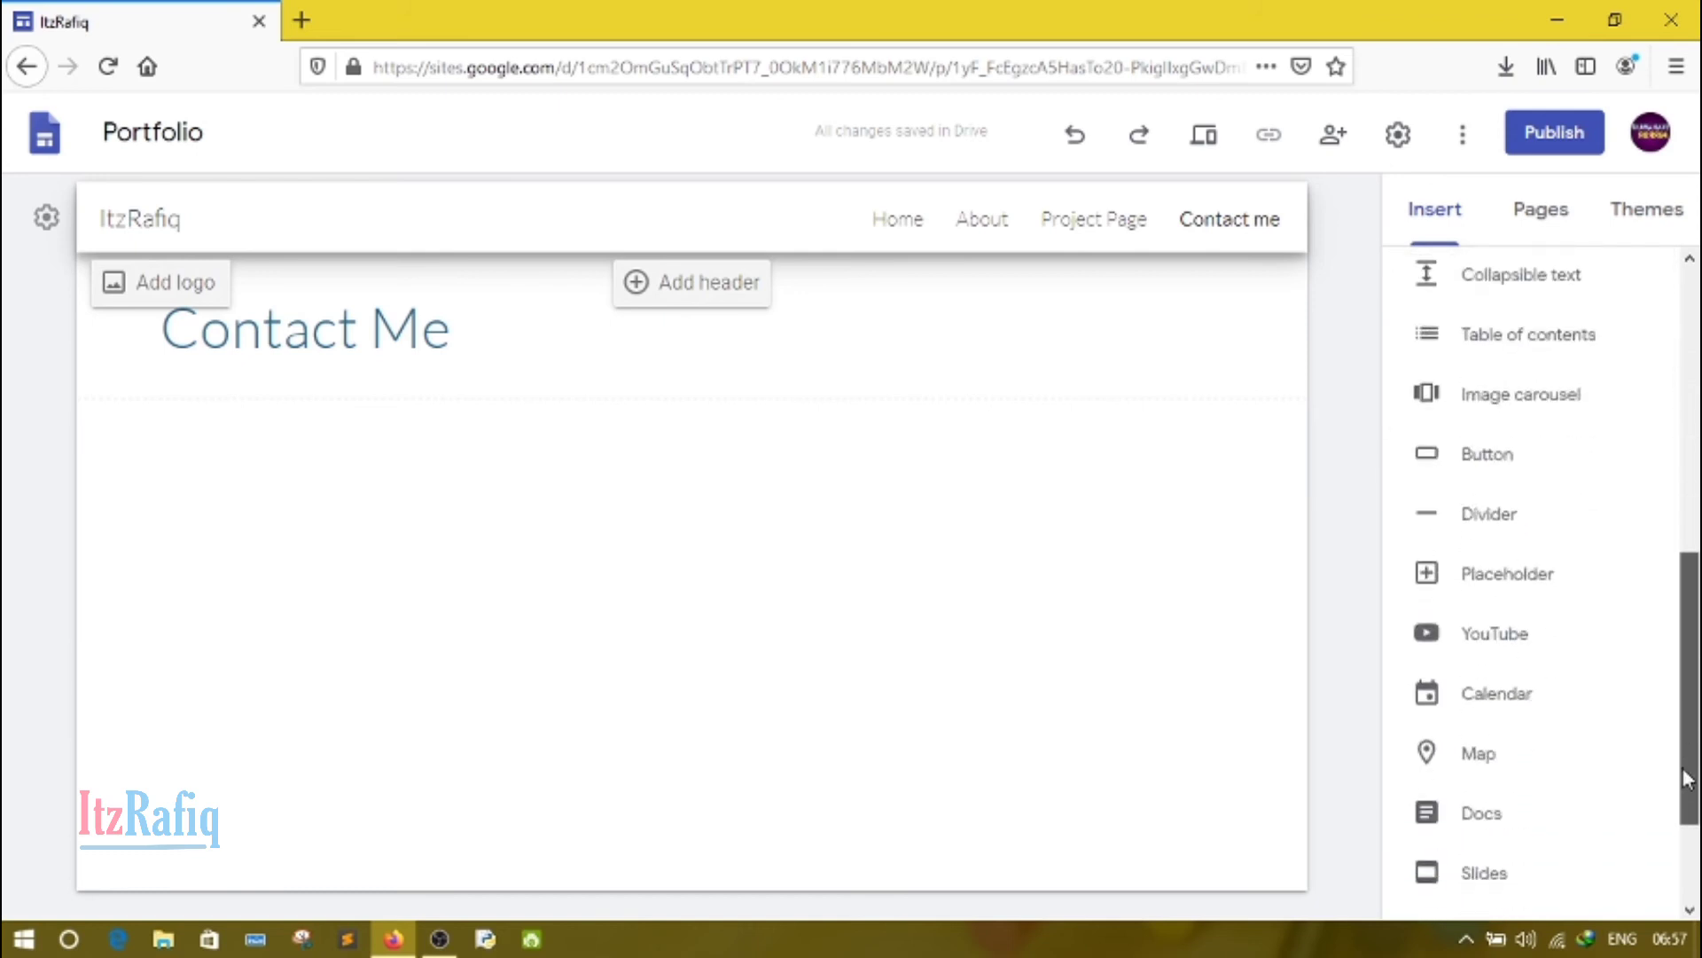
click(1507, 756)
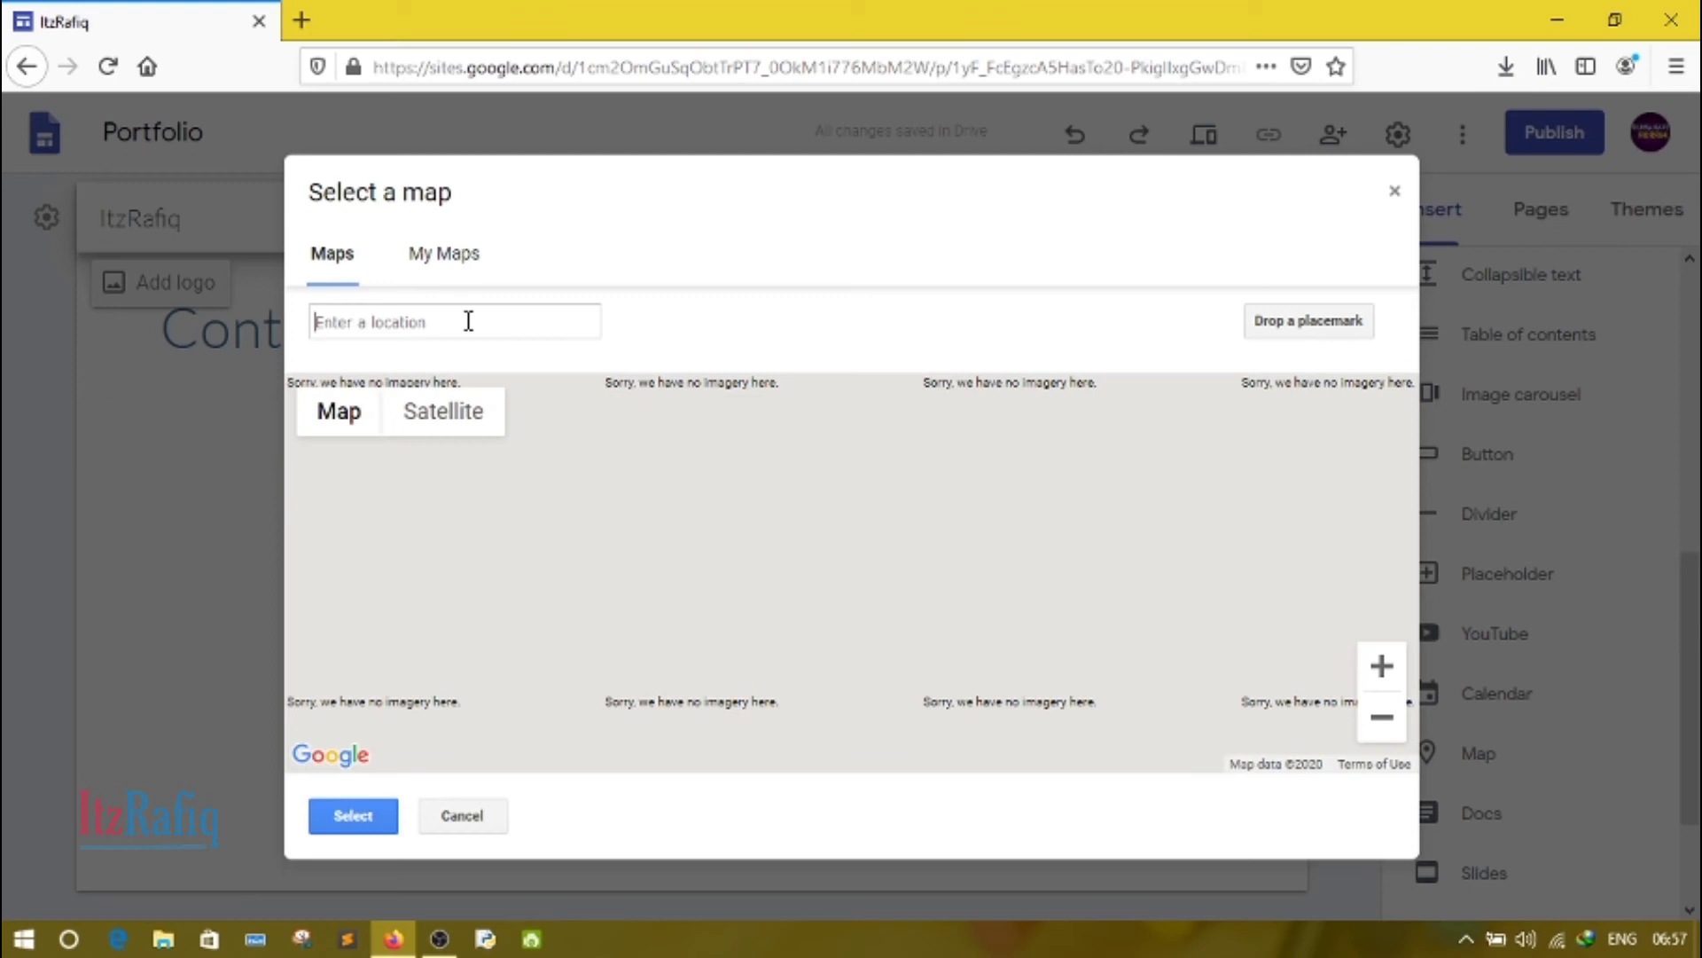
text(H)
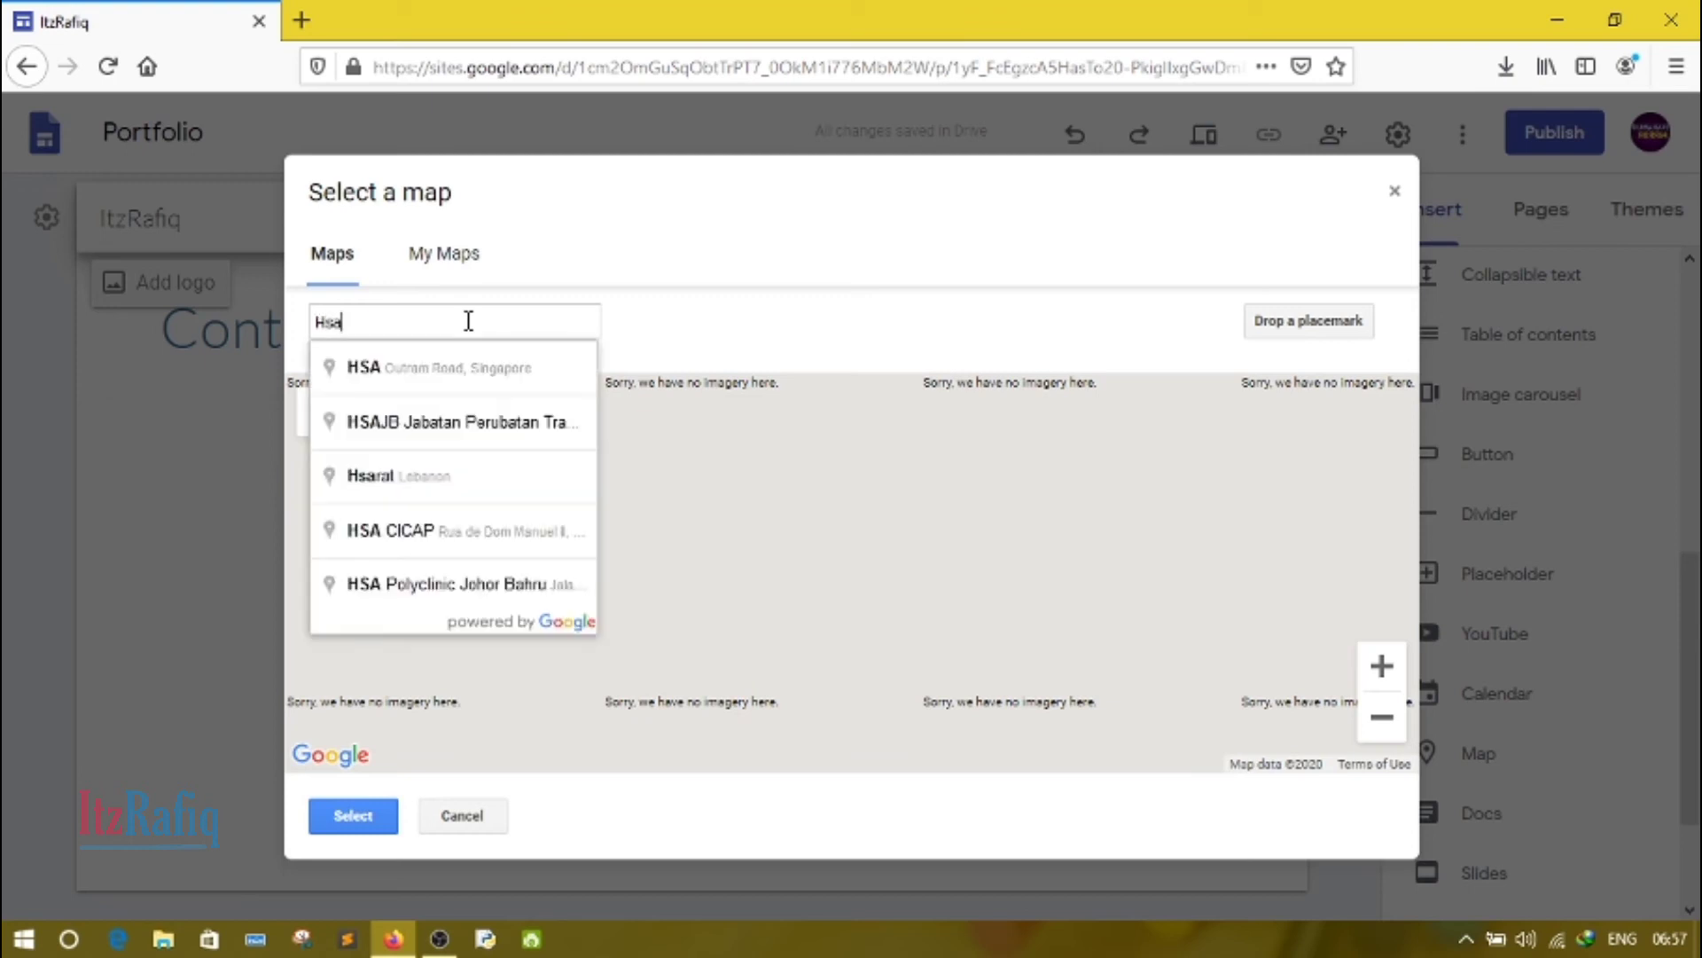
text(s)
key(BackSpace)
text(at)
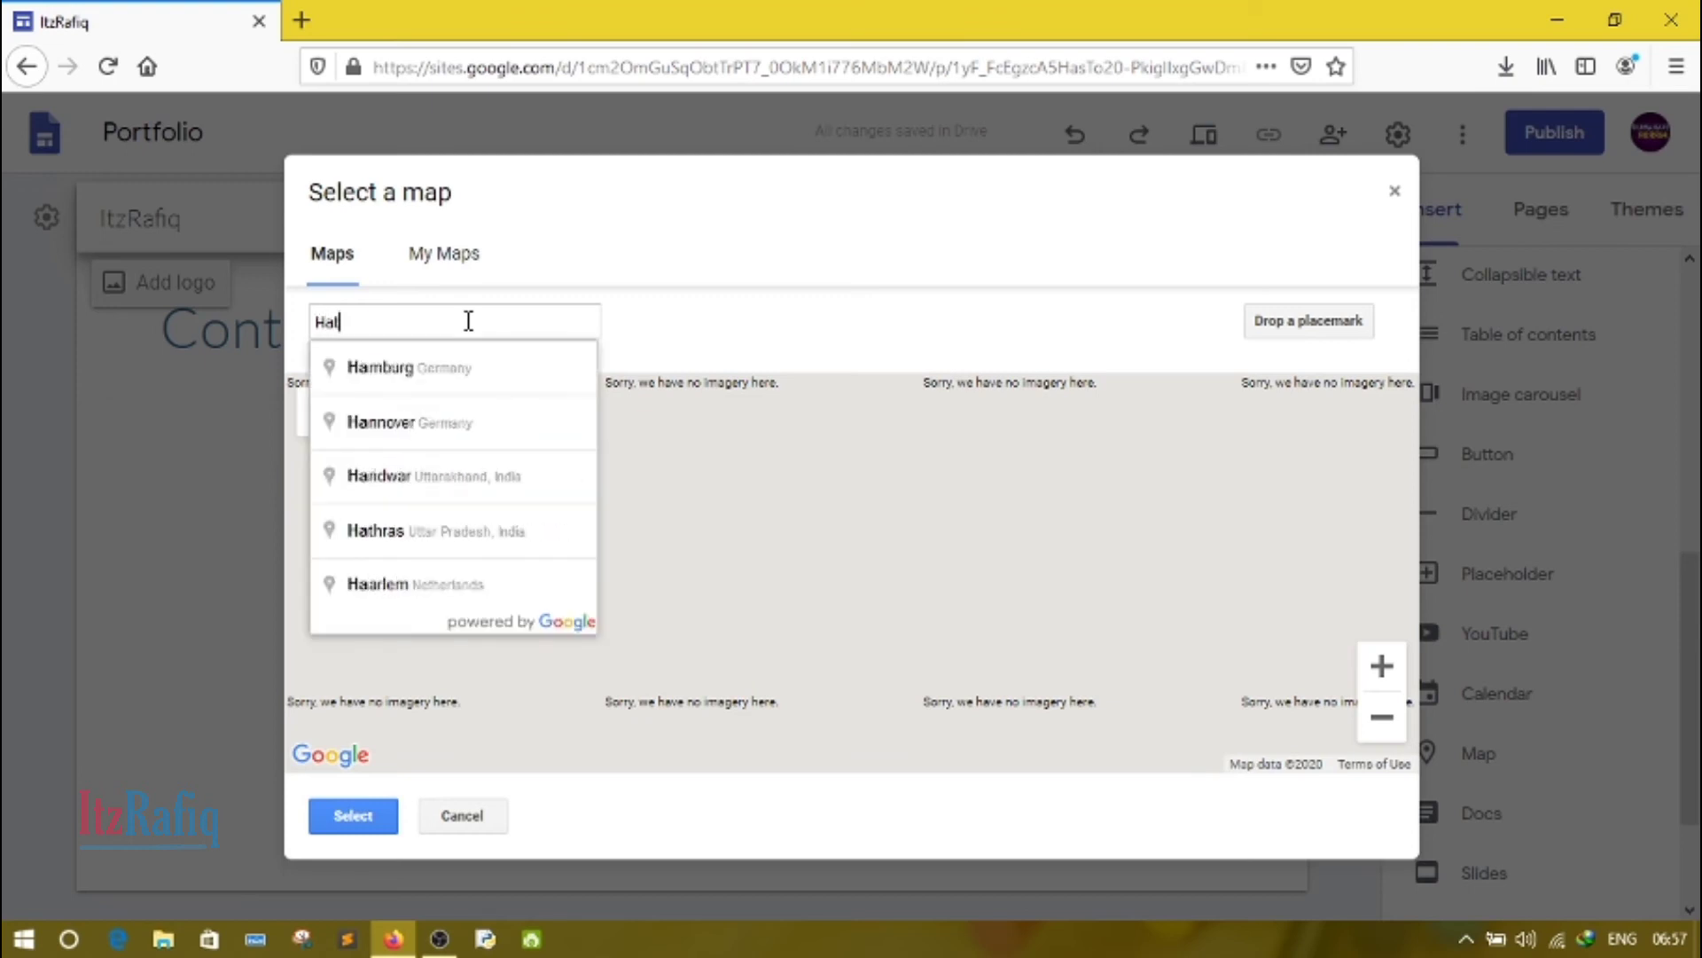
text(igaon)
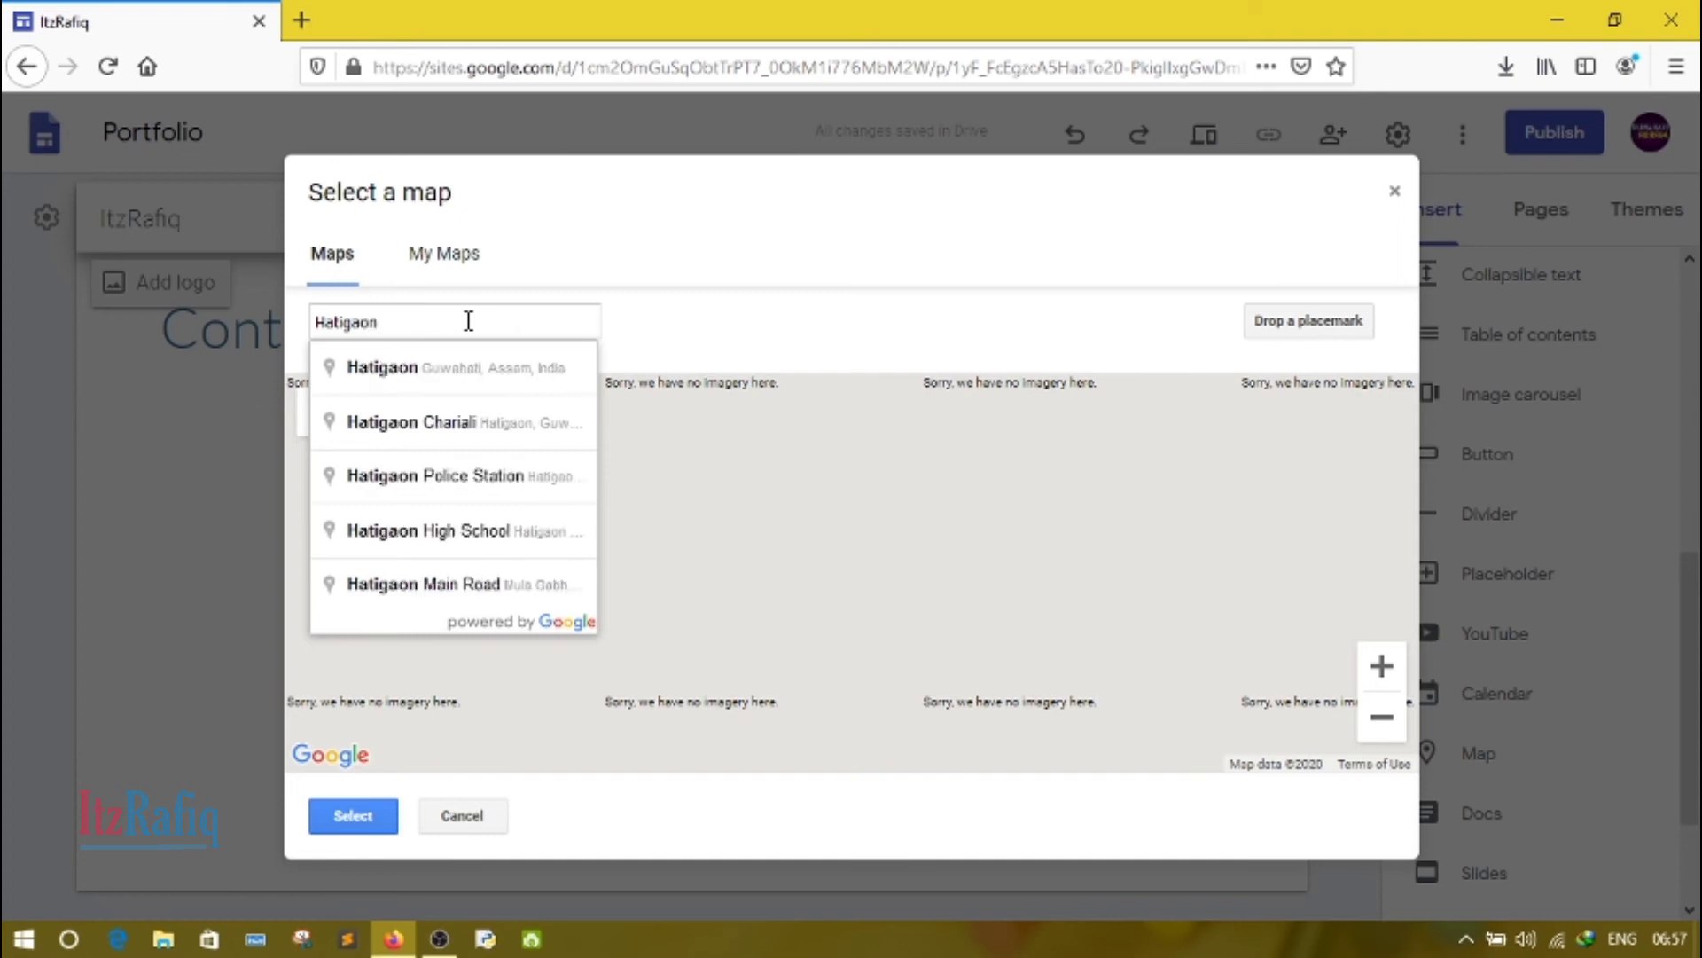
click(464, 424)
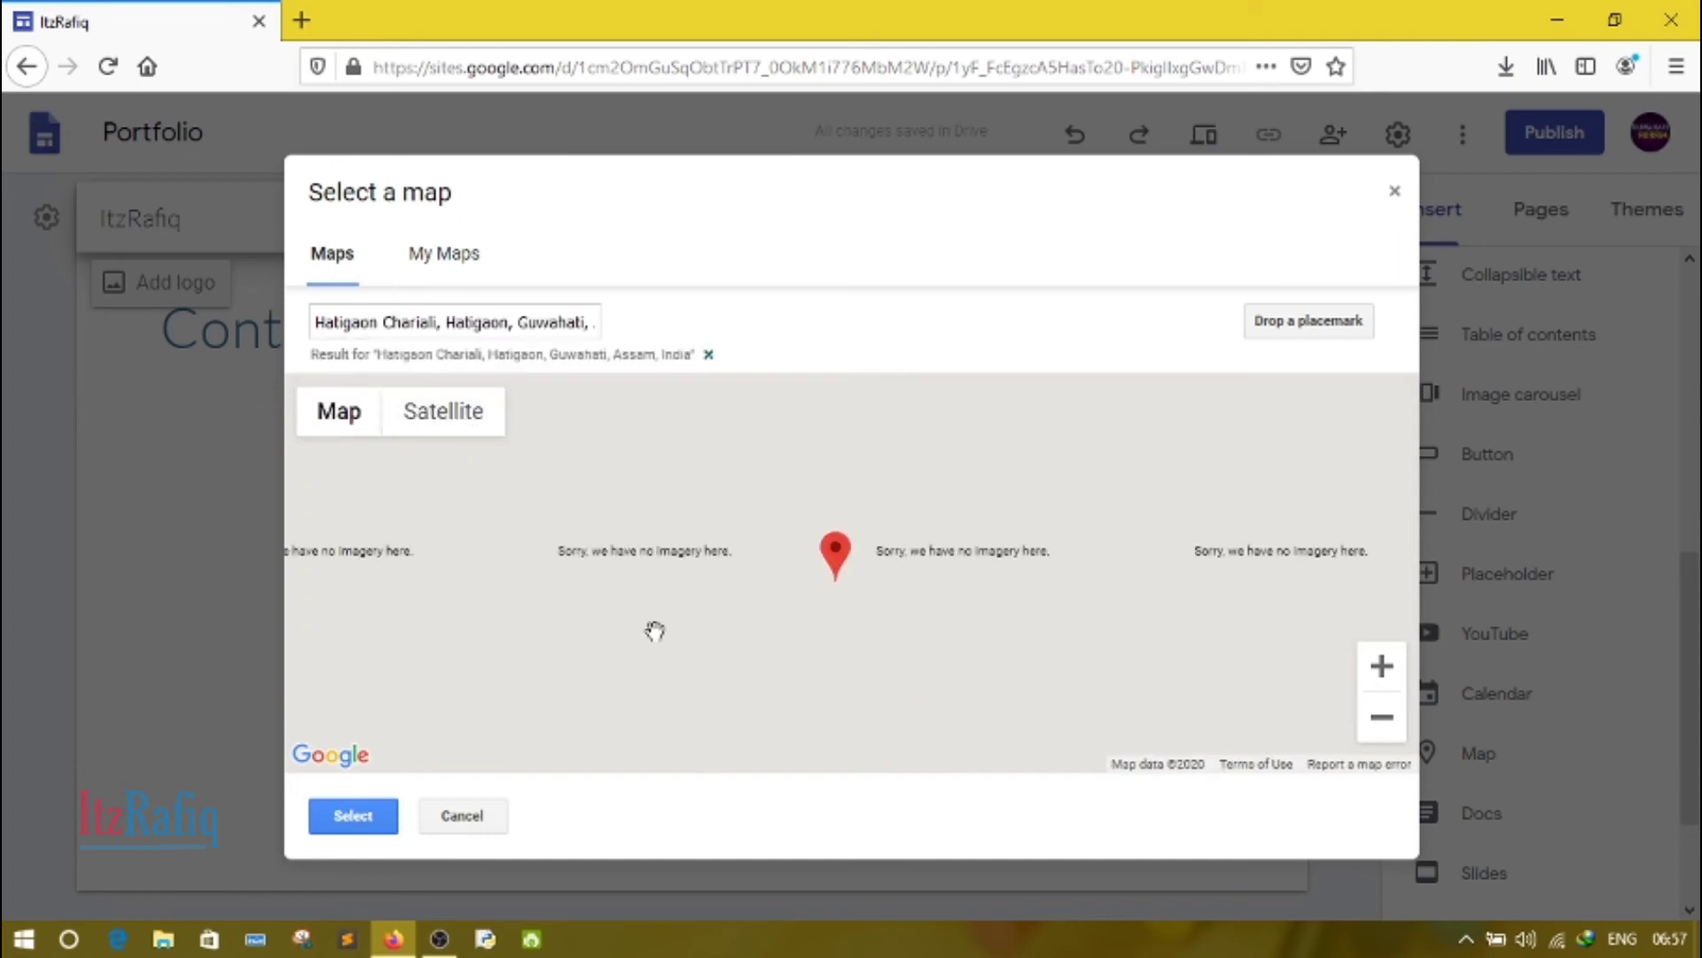
click(345, 817)
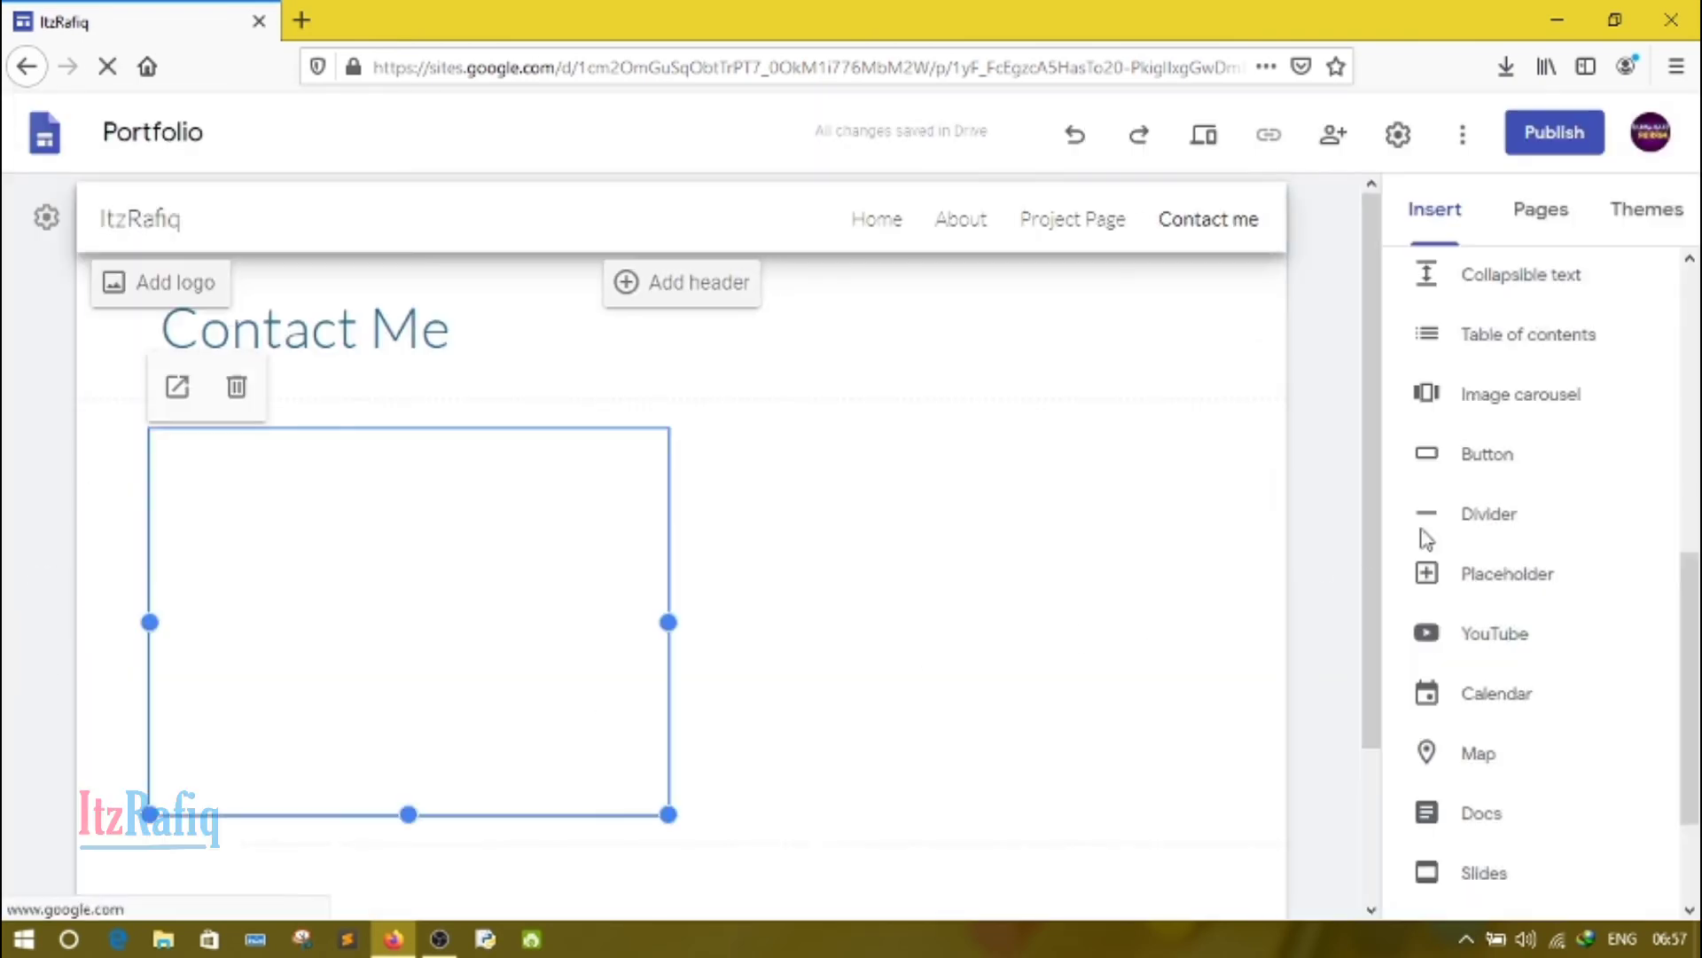
Step: Move the map to the horizontal centre of its section
click(872, 534)
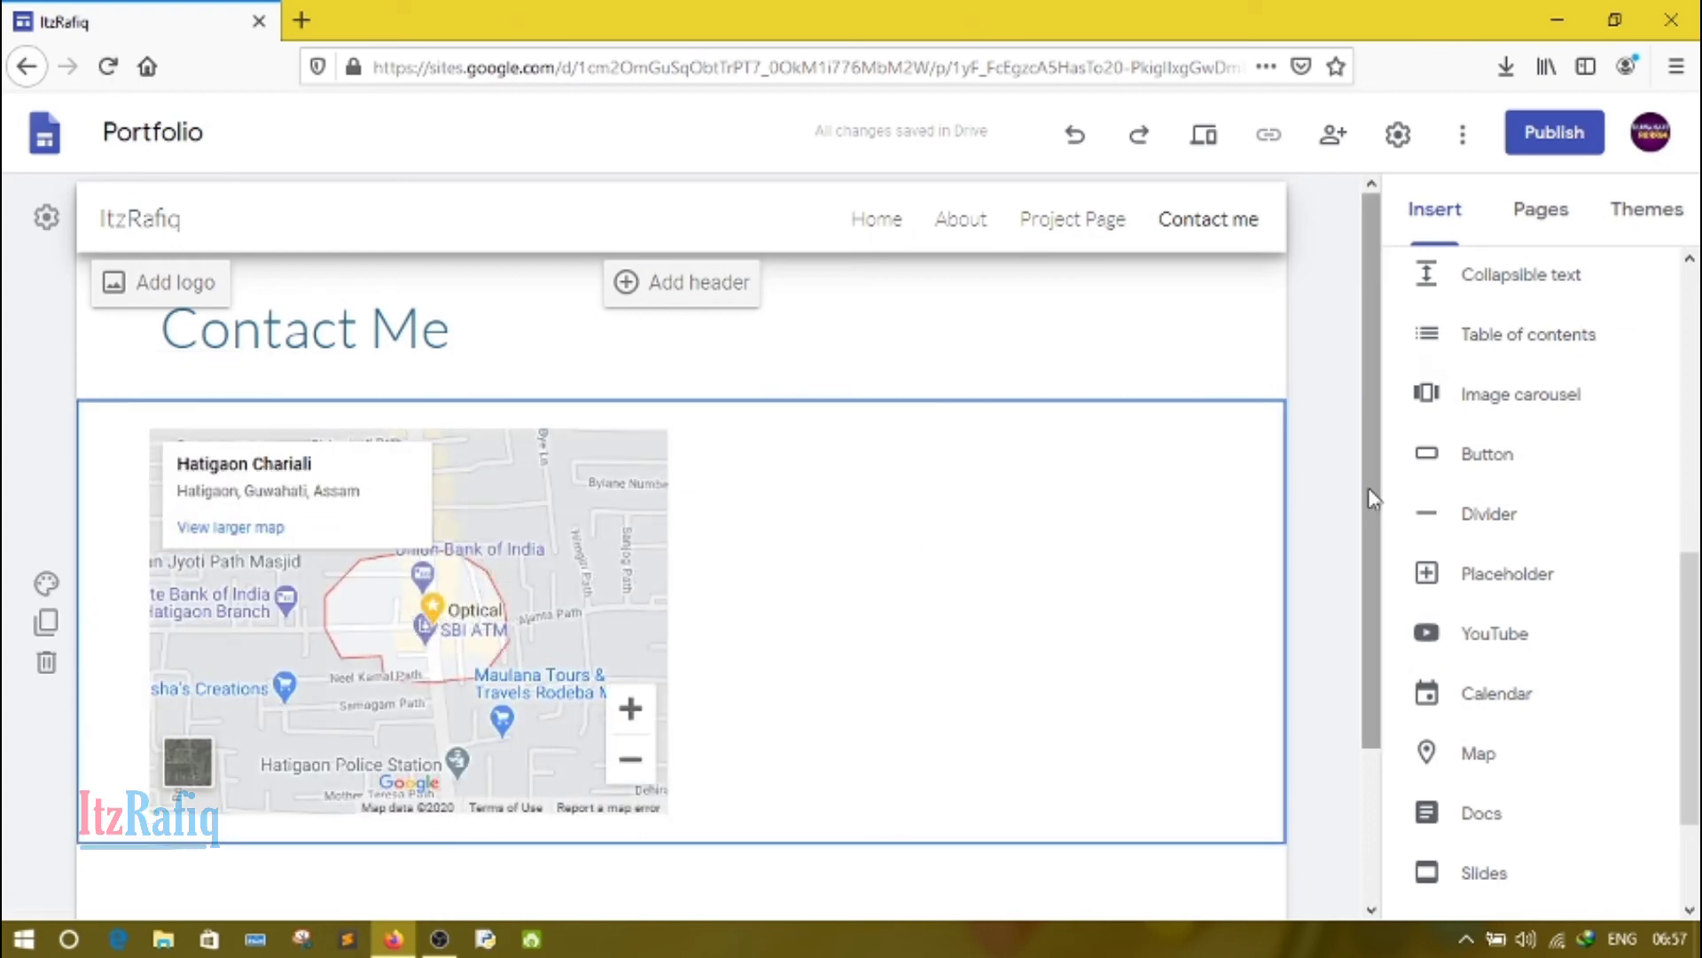
drag(1369, 488, 1364, 594)
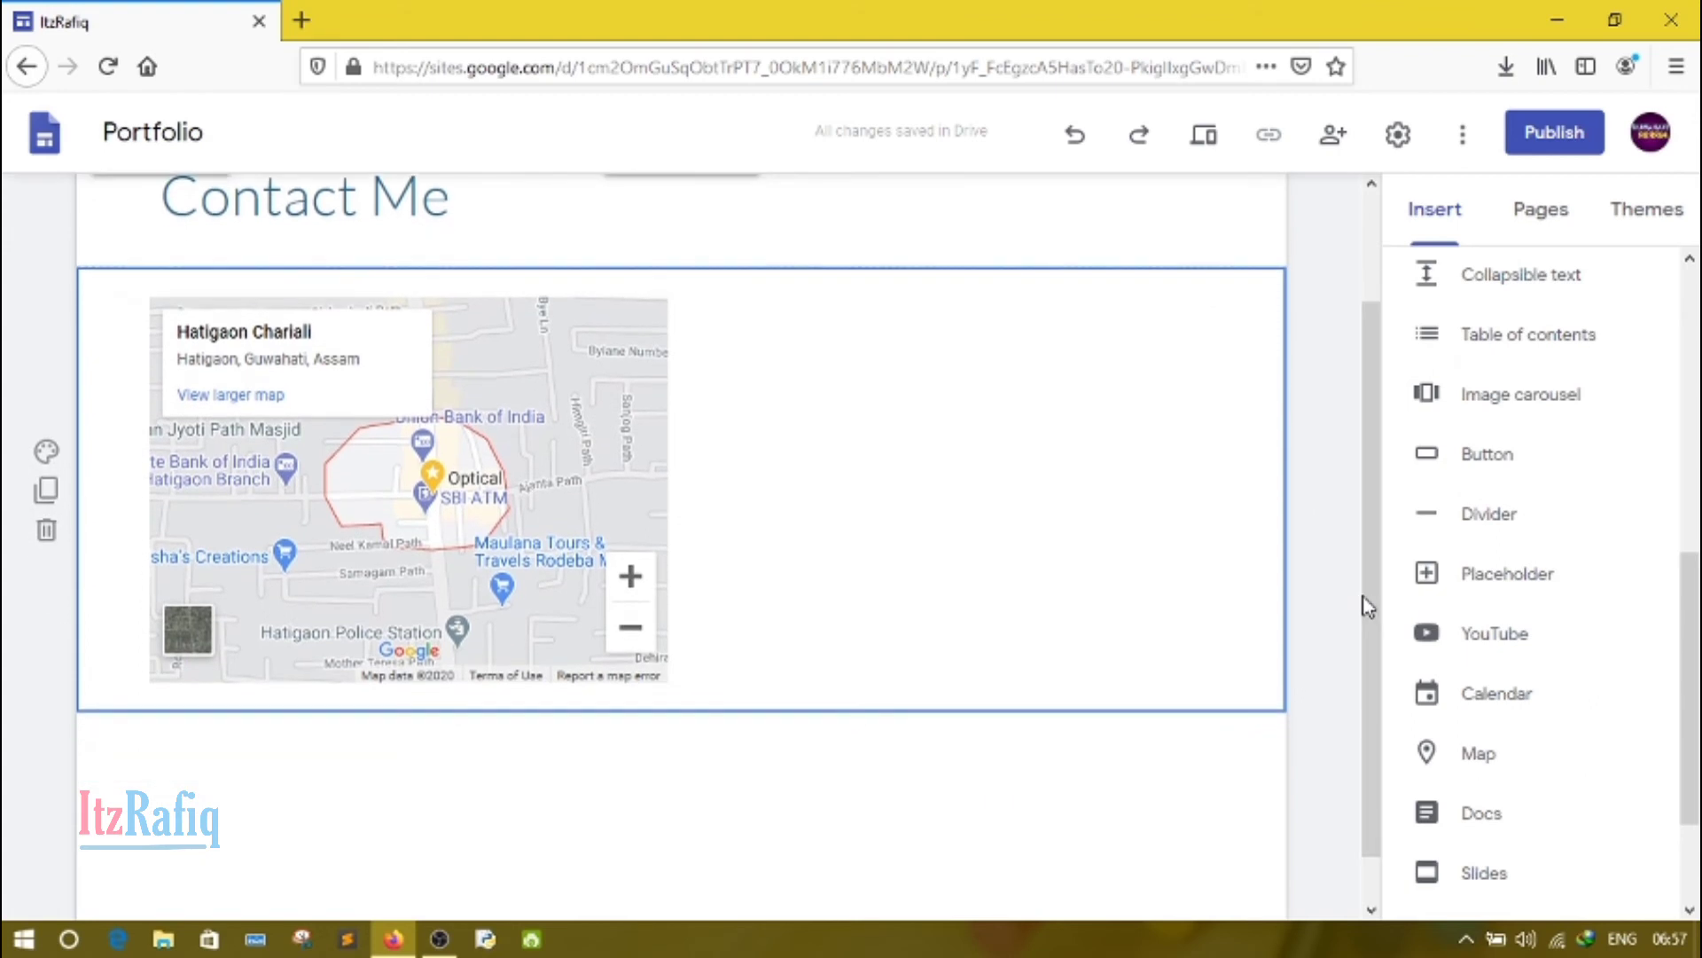
scroll(1695, 554, up, 1)
drag(1695, 554, 1695, 283)
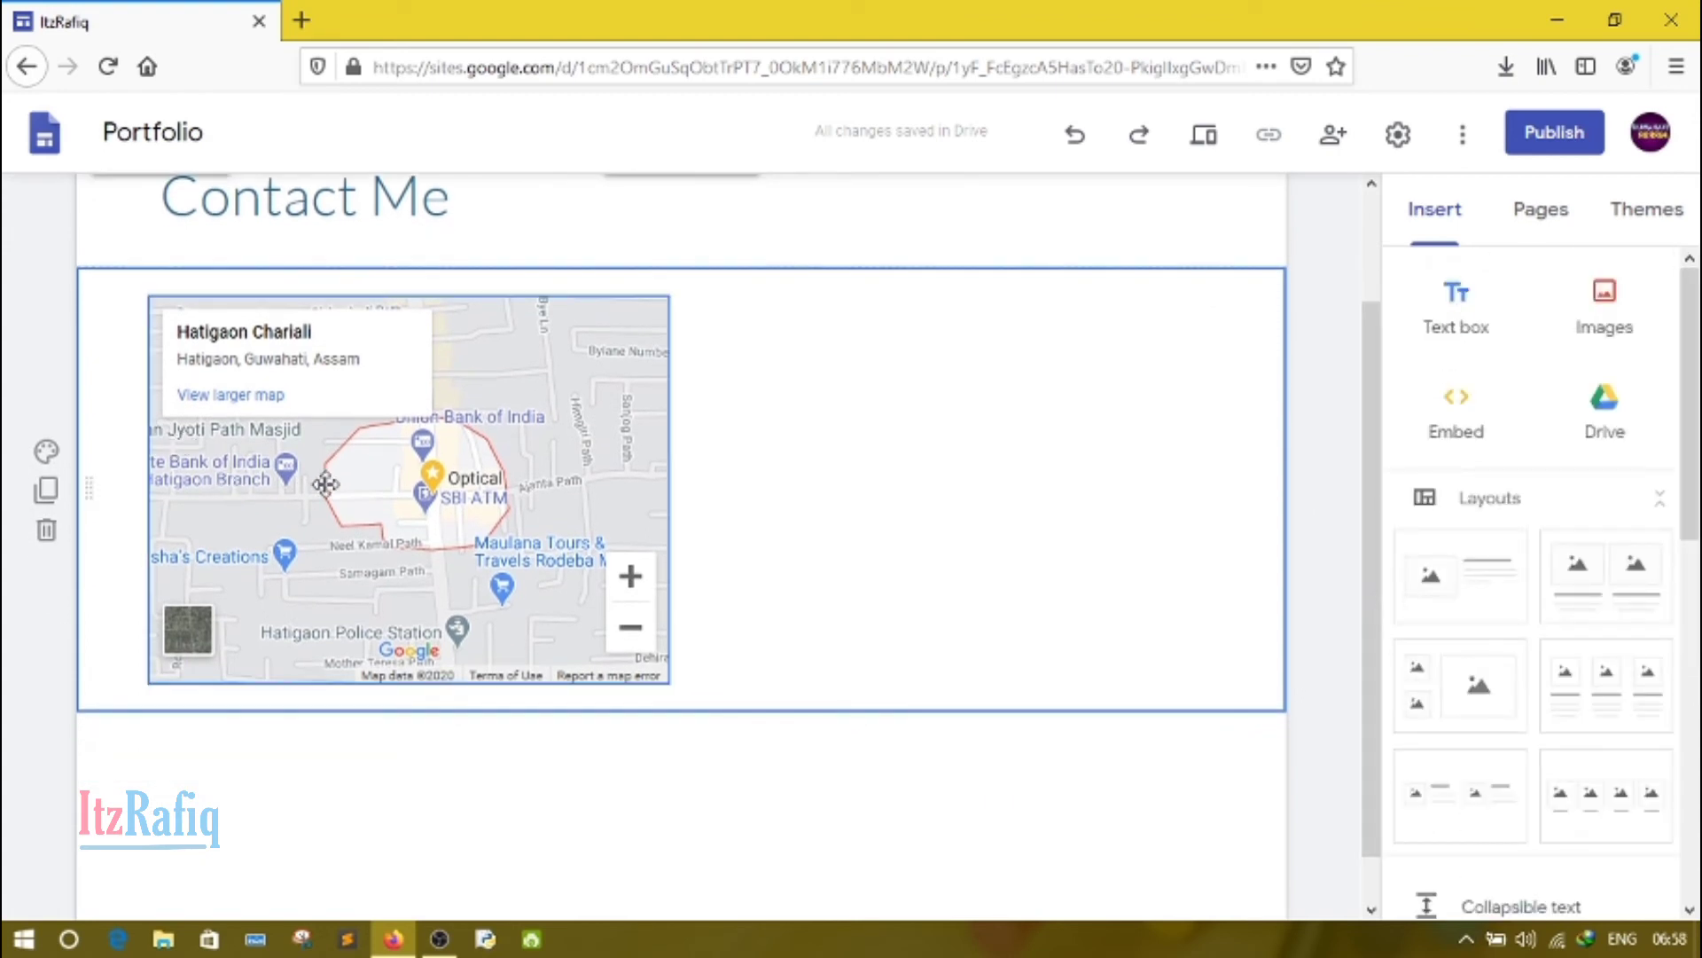
drag(325, 484, 718, 412)
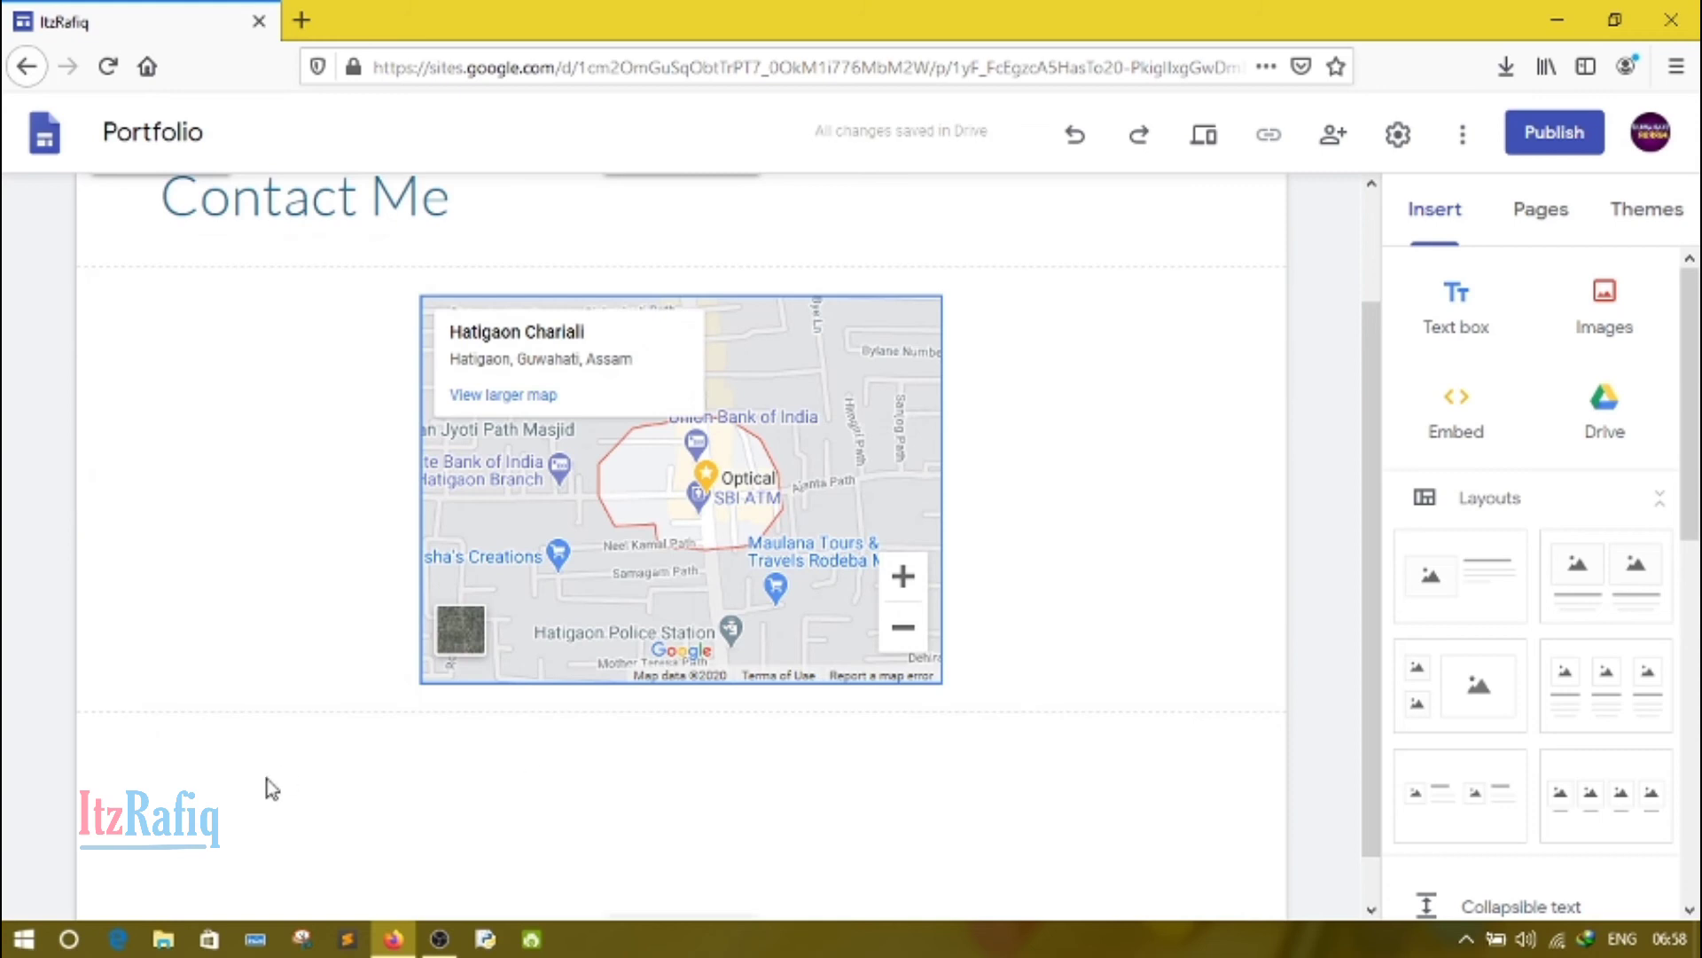
Step: Add a text box below the map and enter an "Email:" line with the contact's e-mail address
click(1484, 305)
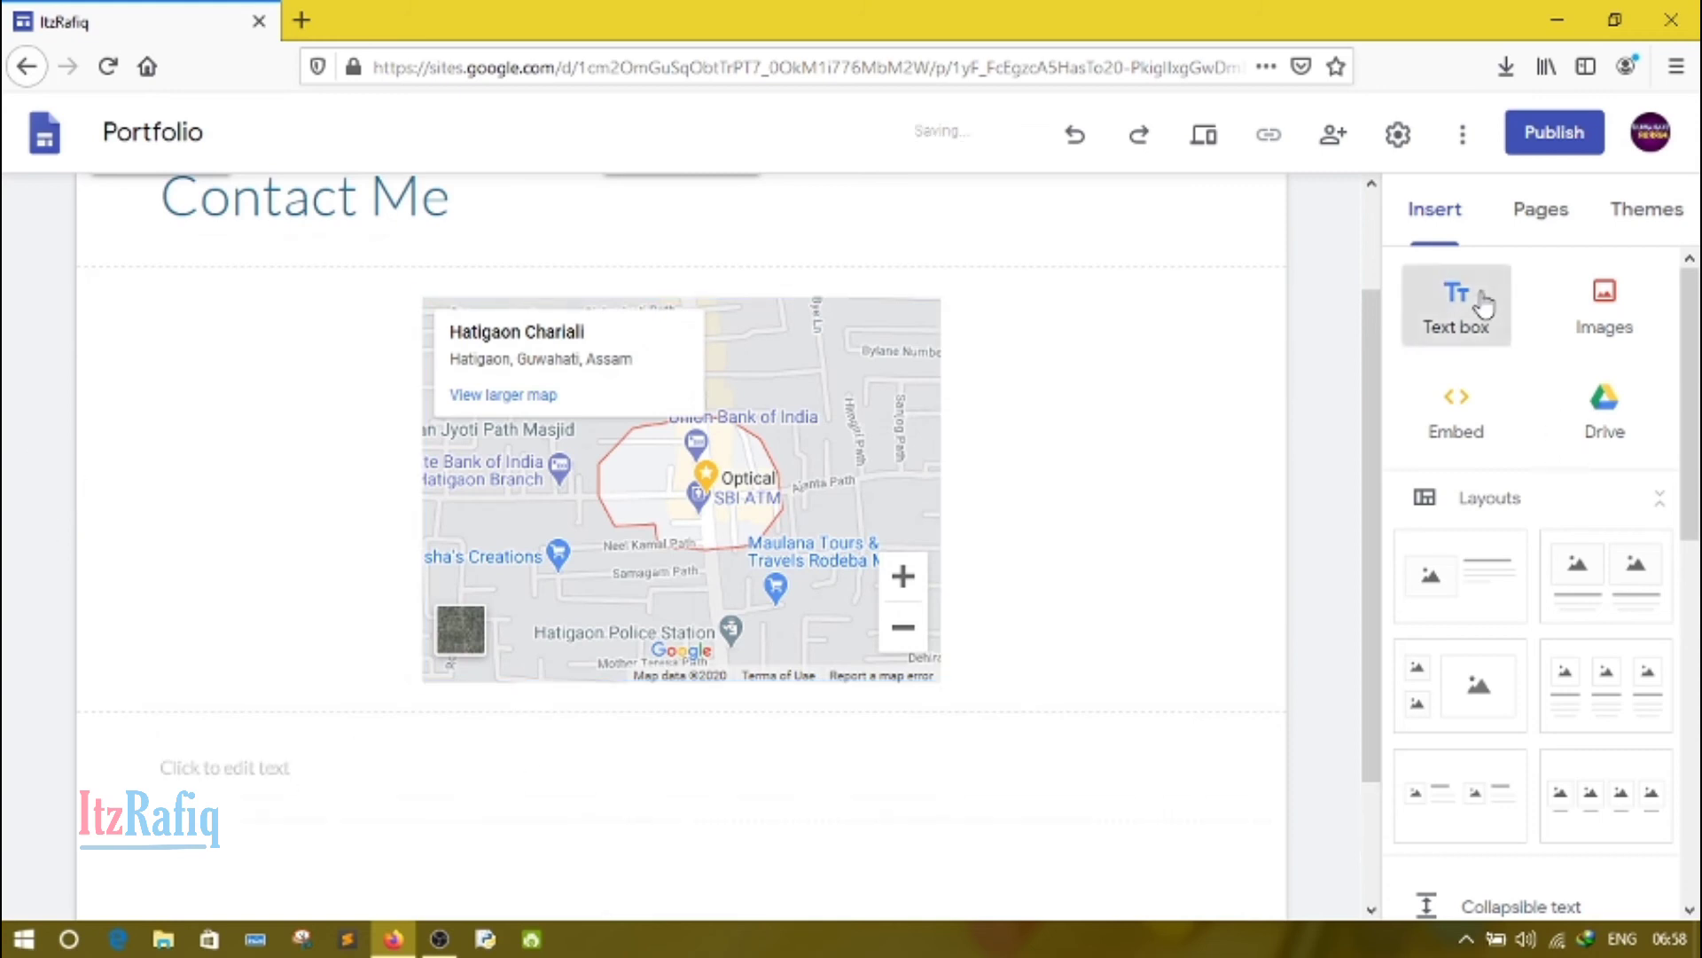
text(E)
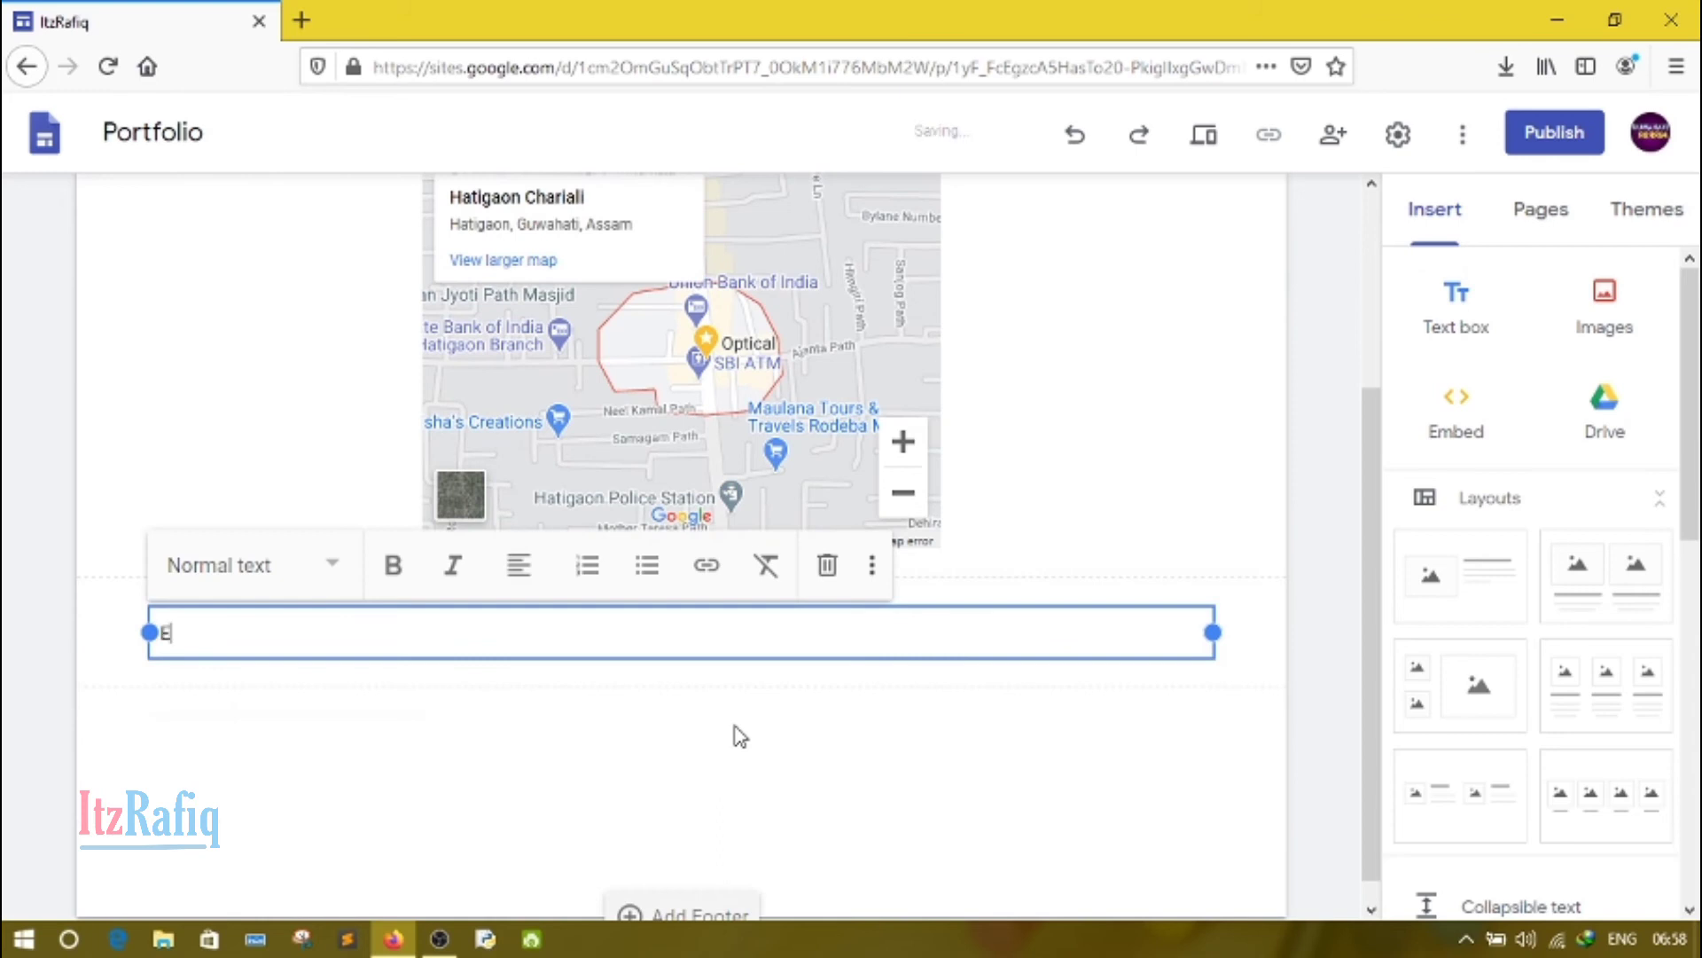
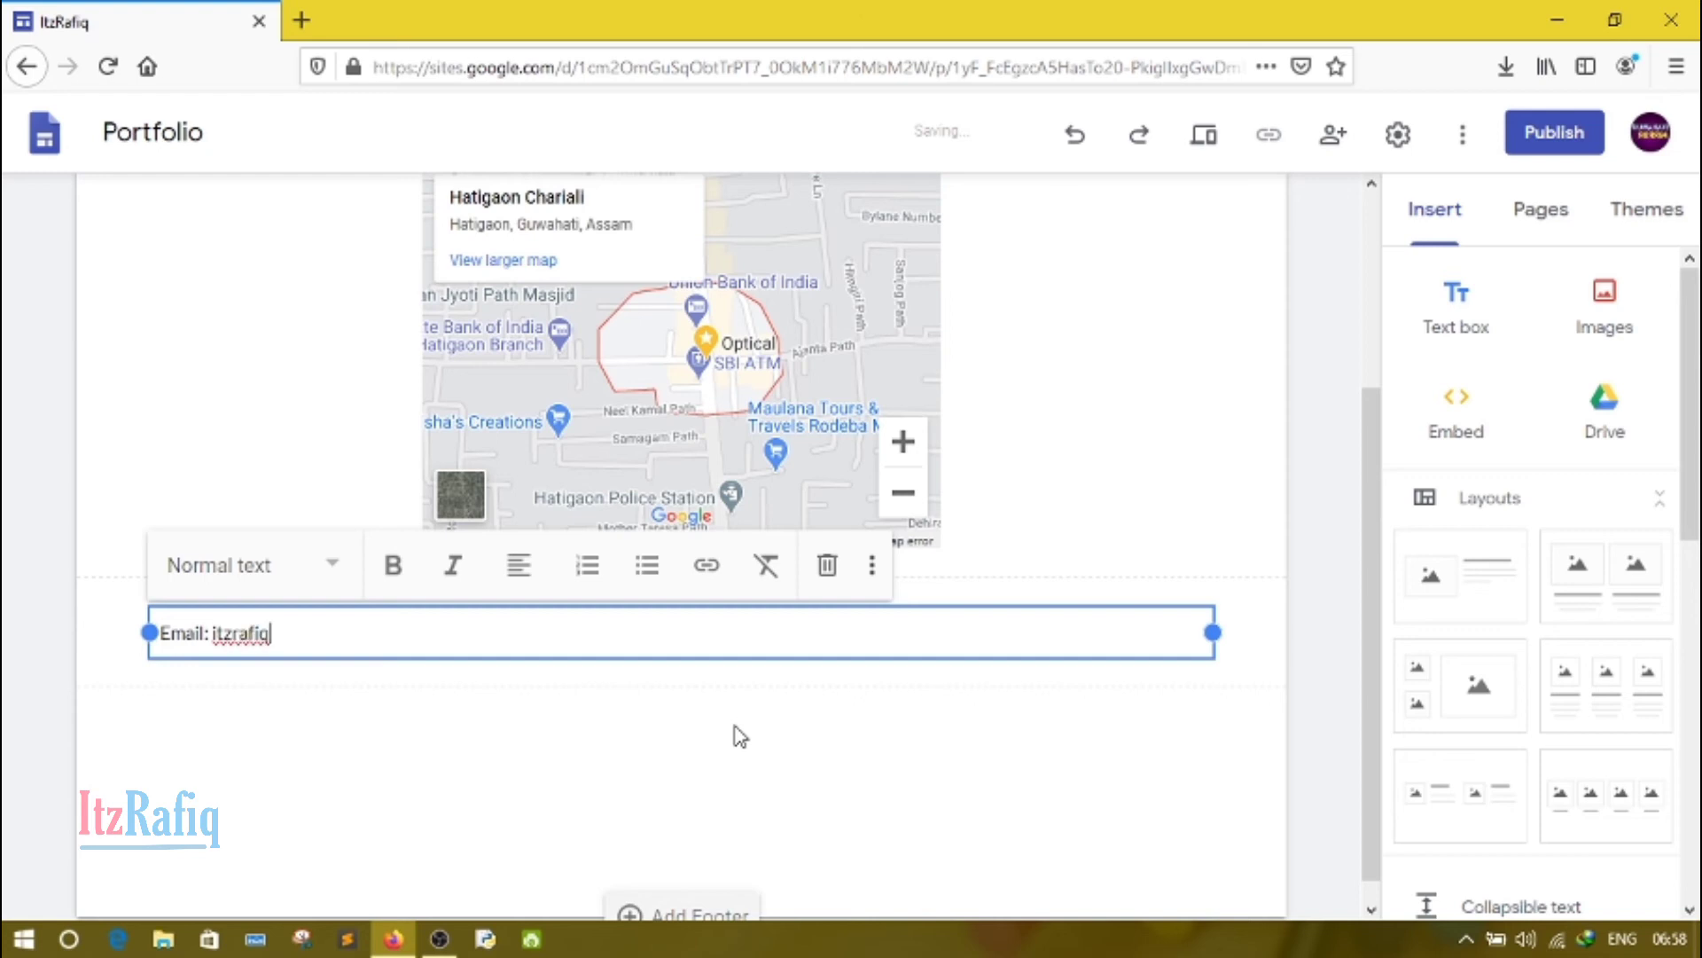
key(Return)
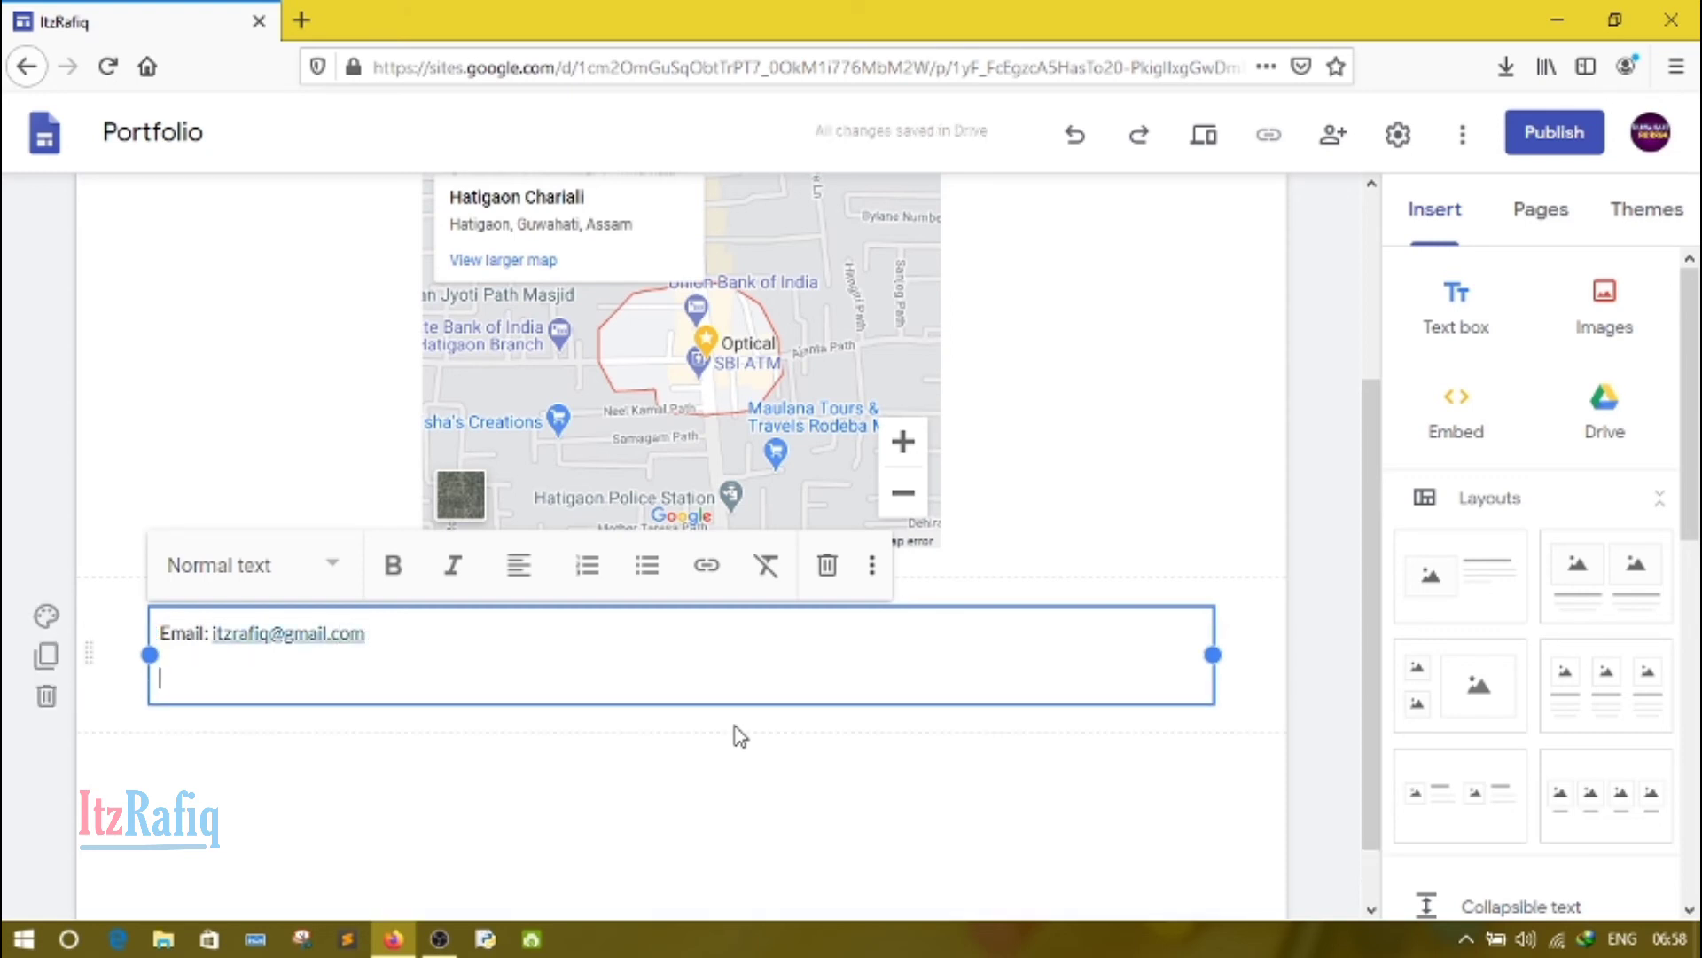
text(We)
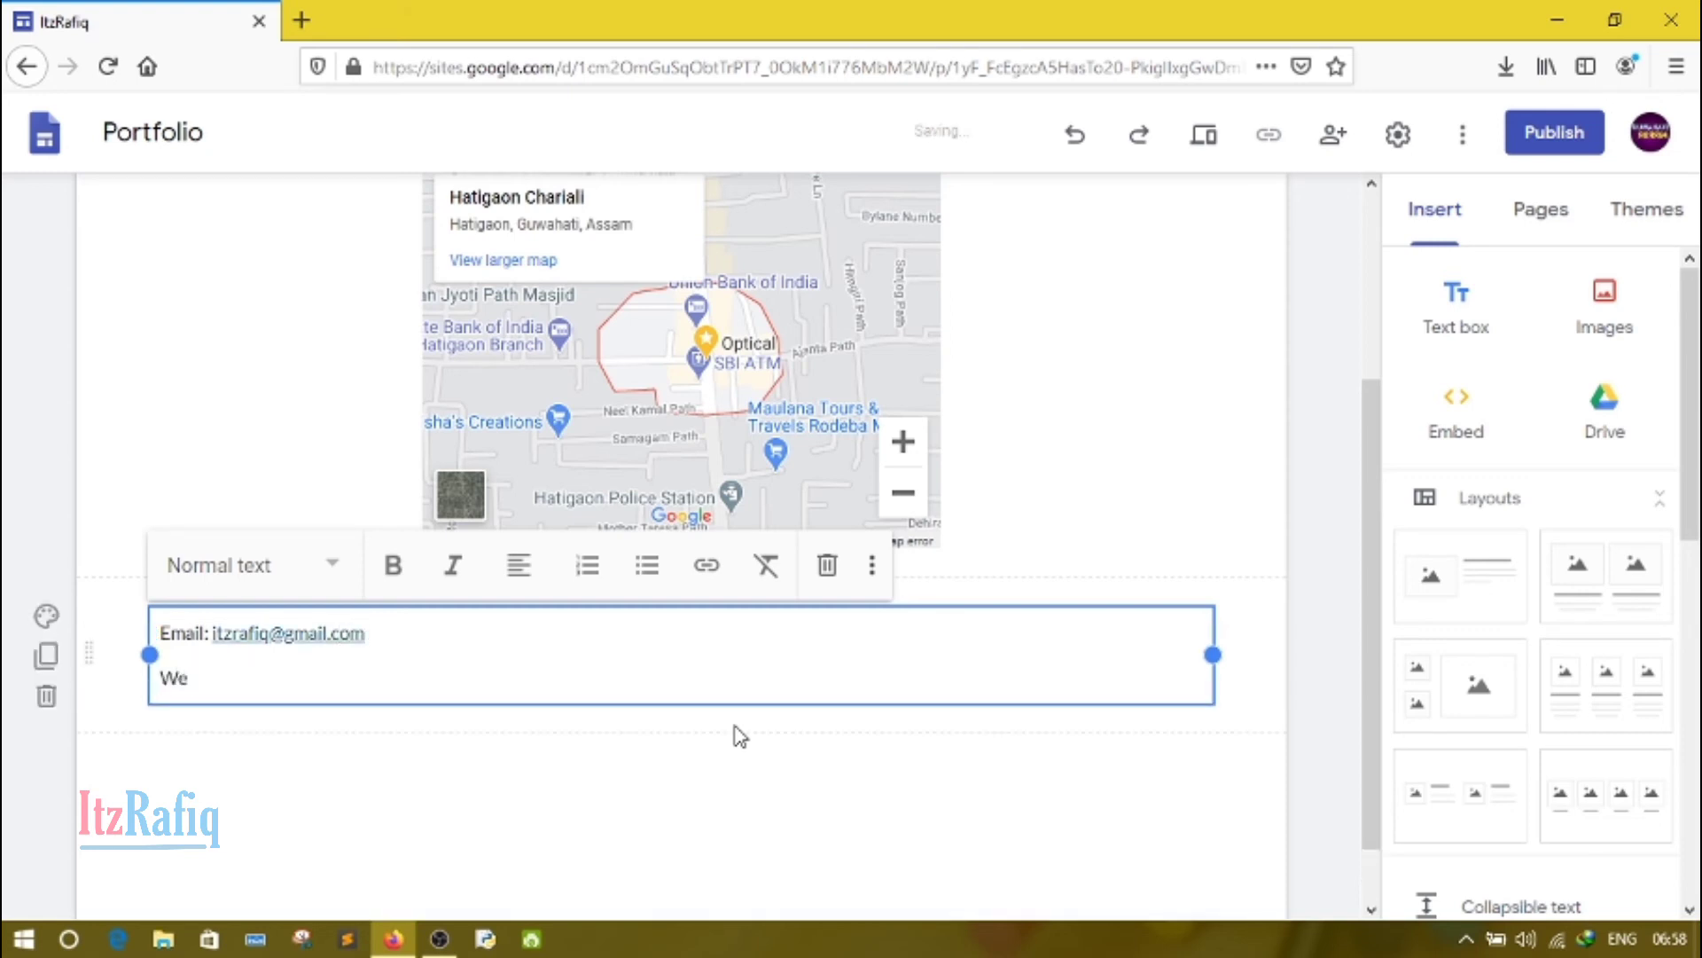
text(b: www.itzra)
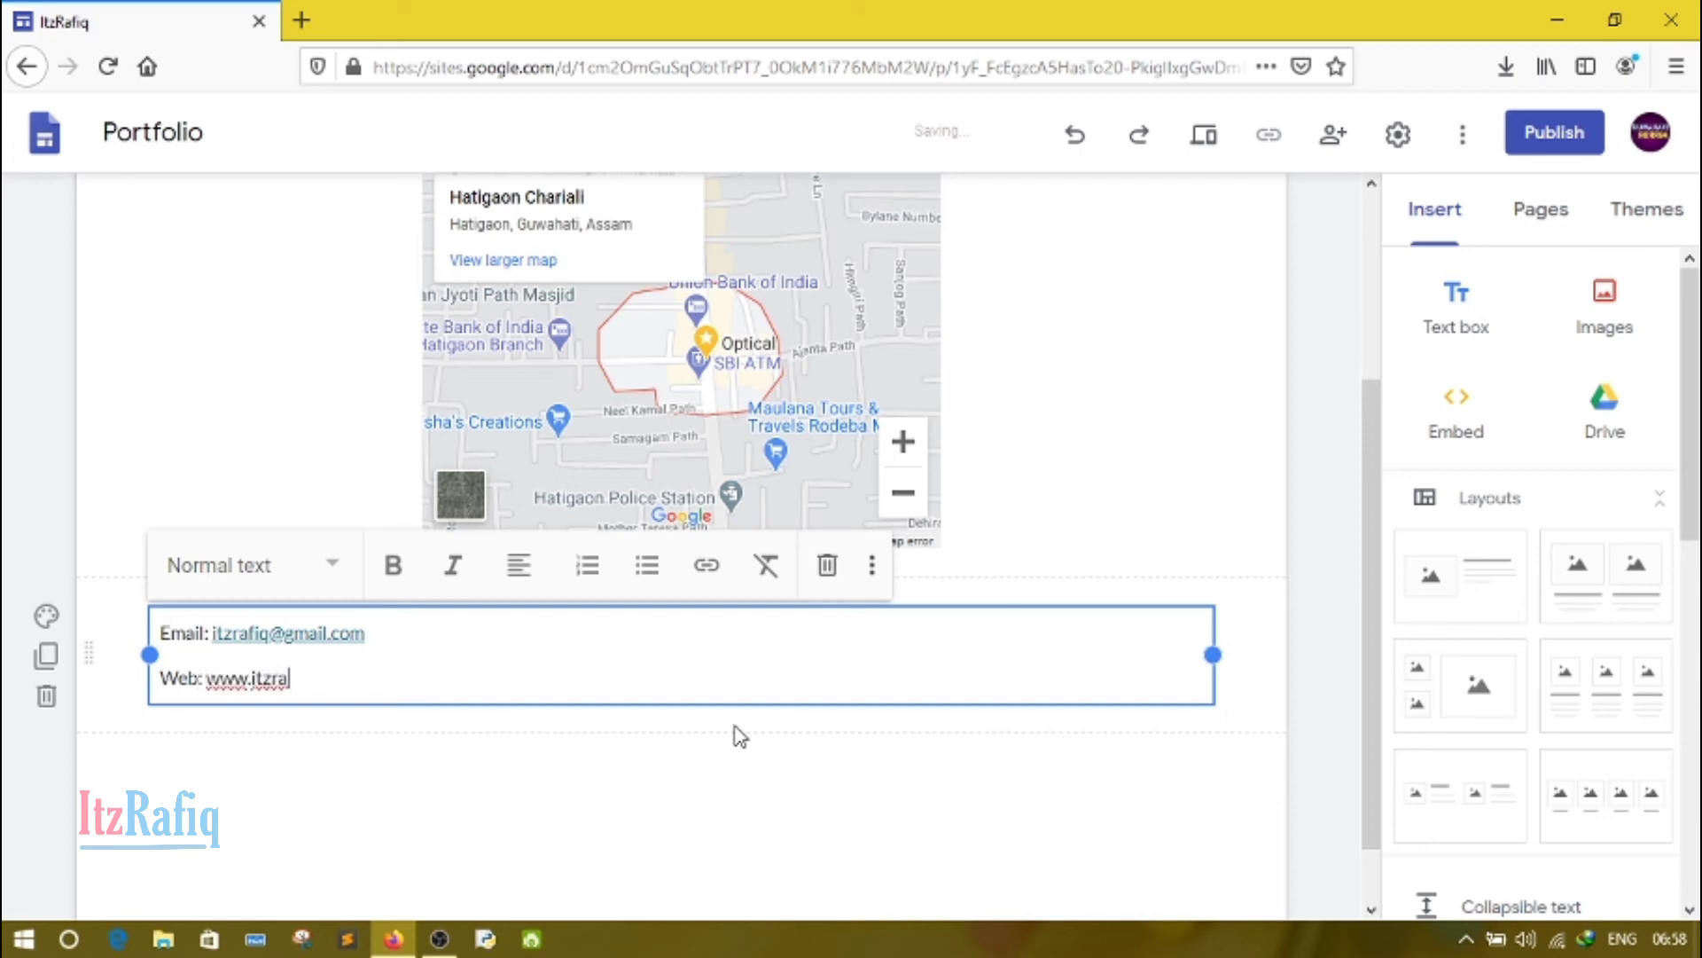
text(fiq.in)
key(Return)
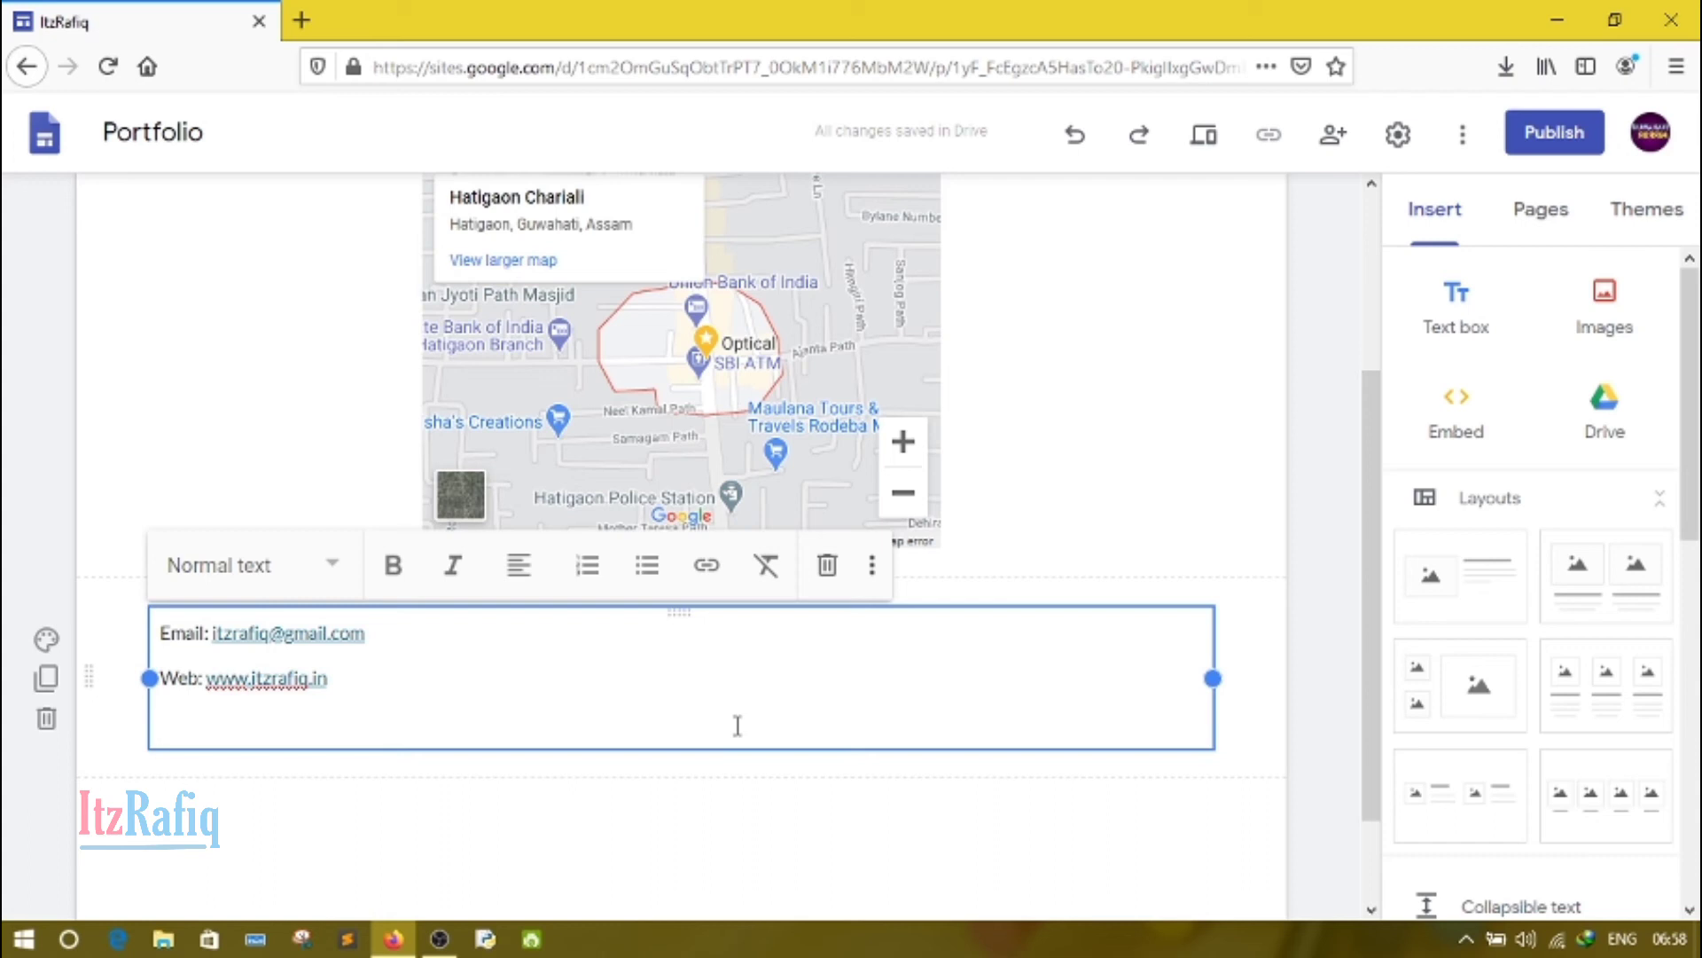
Step: Add "Instagram:" and "Telegram:" lines with the respective usernames to the contact text box
text(Instagr)
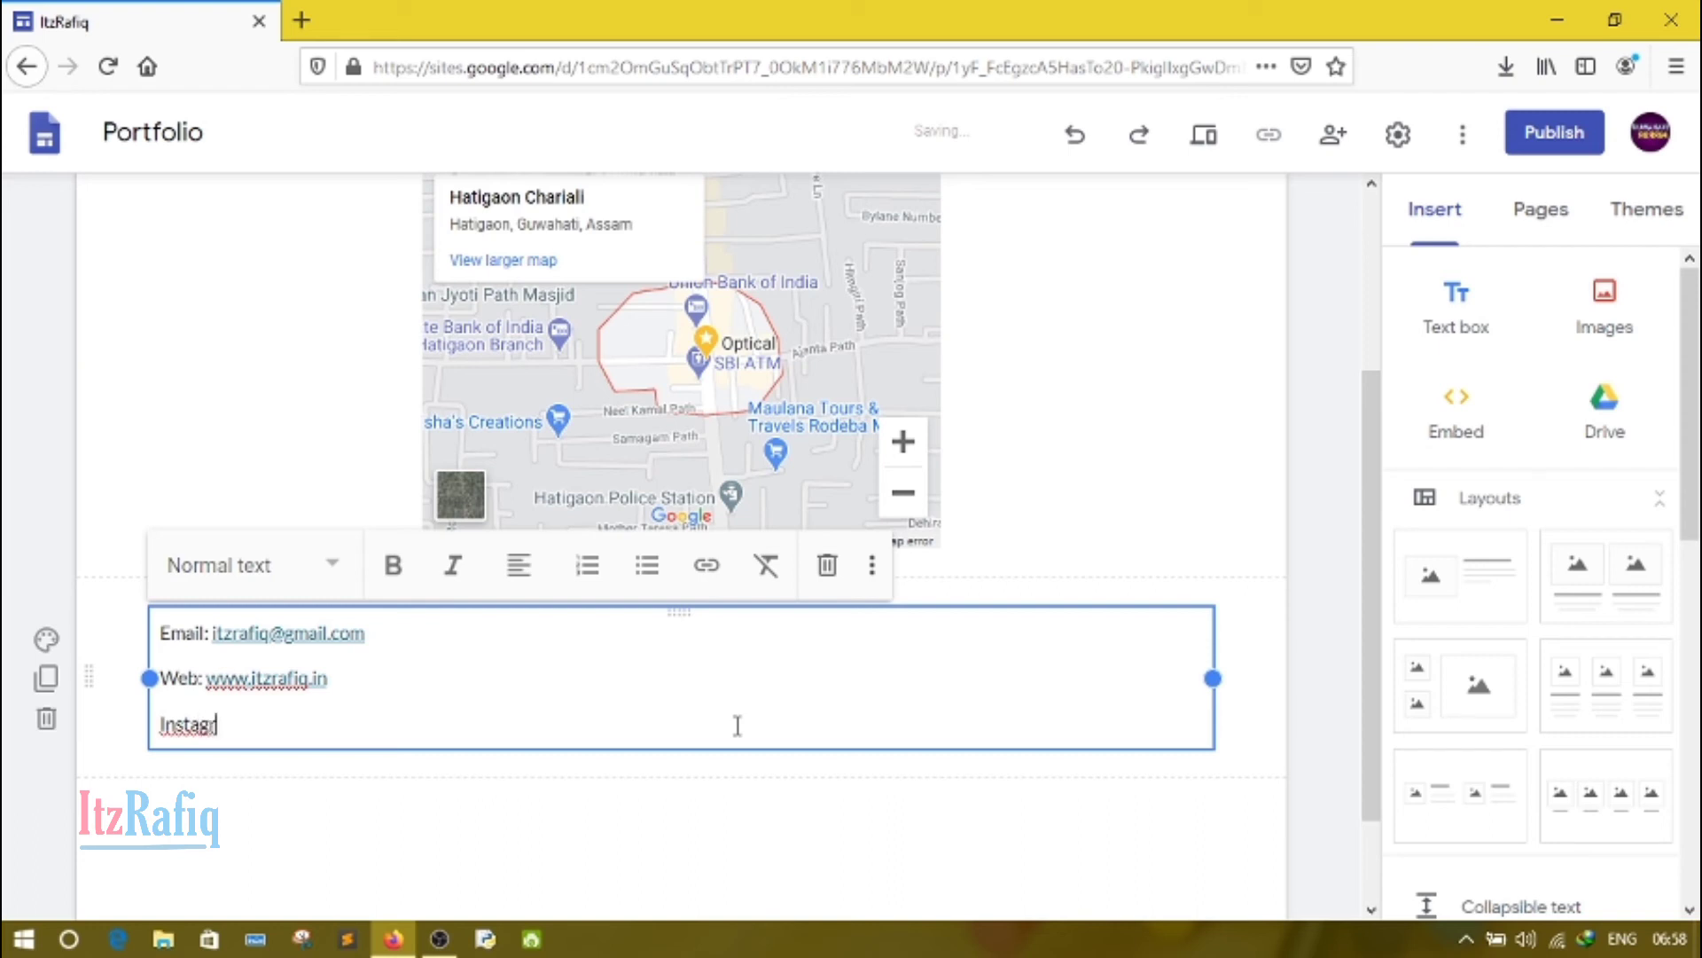
text(am: Iamrahmed)
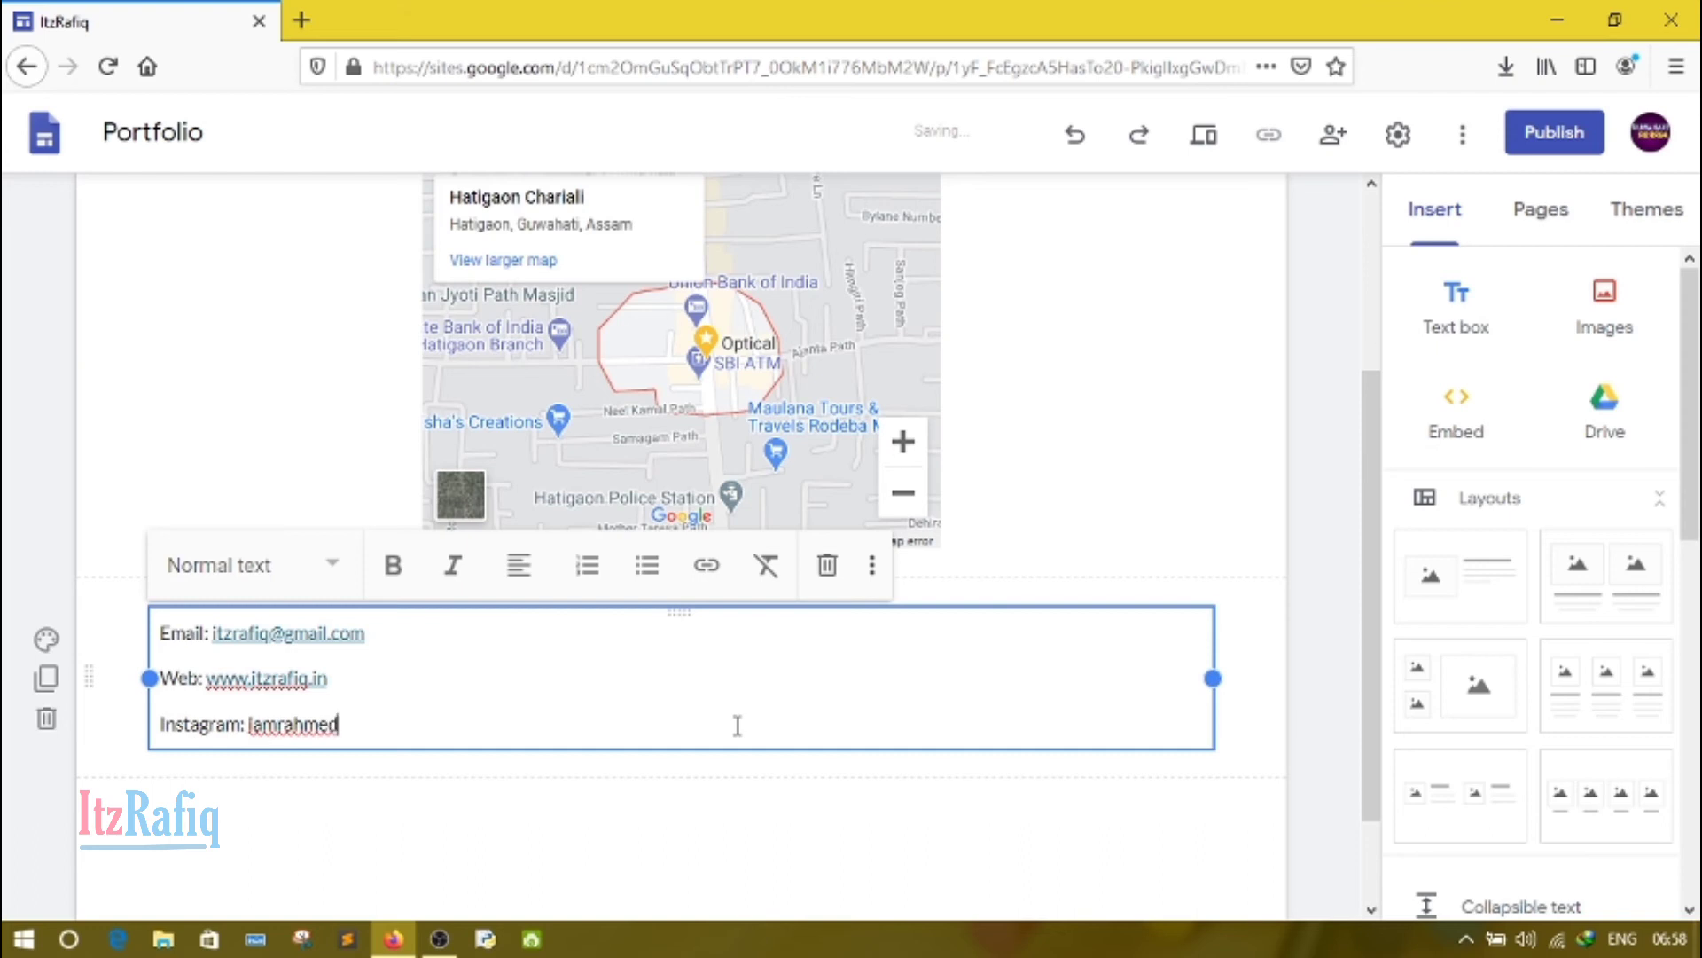
key(Return)
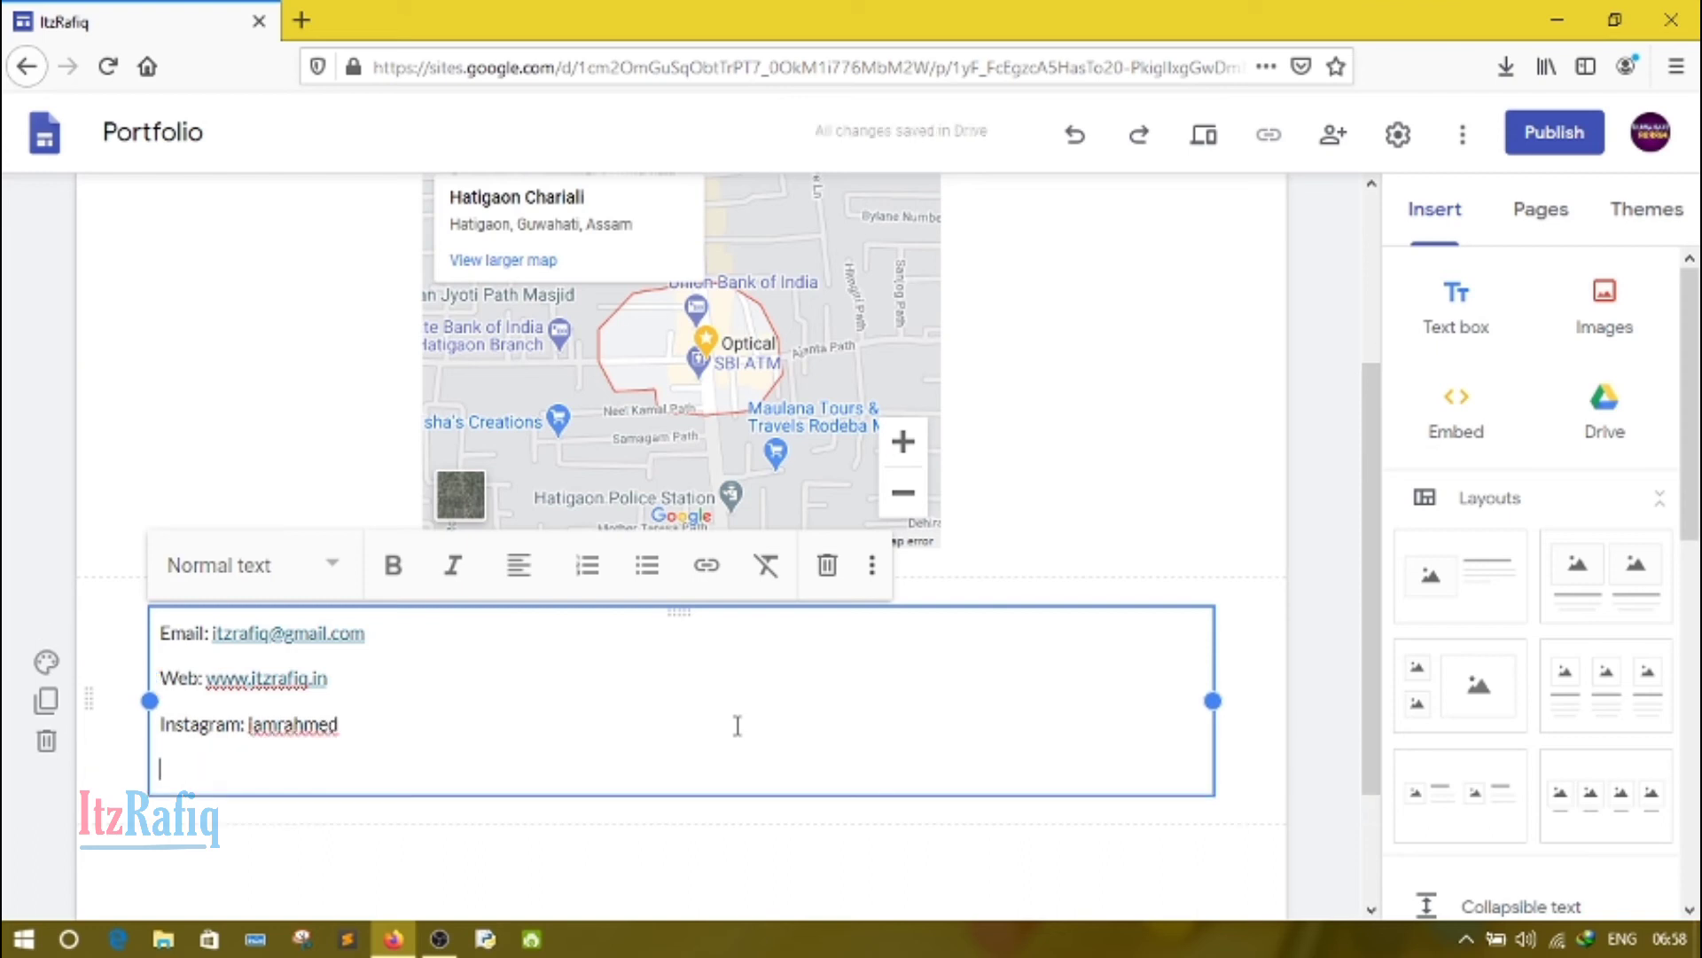
text(Tele)
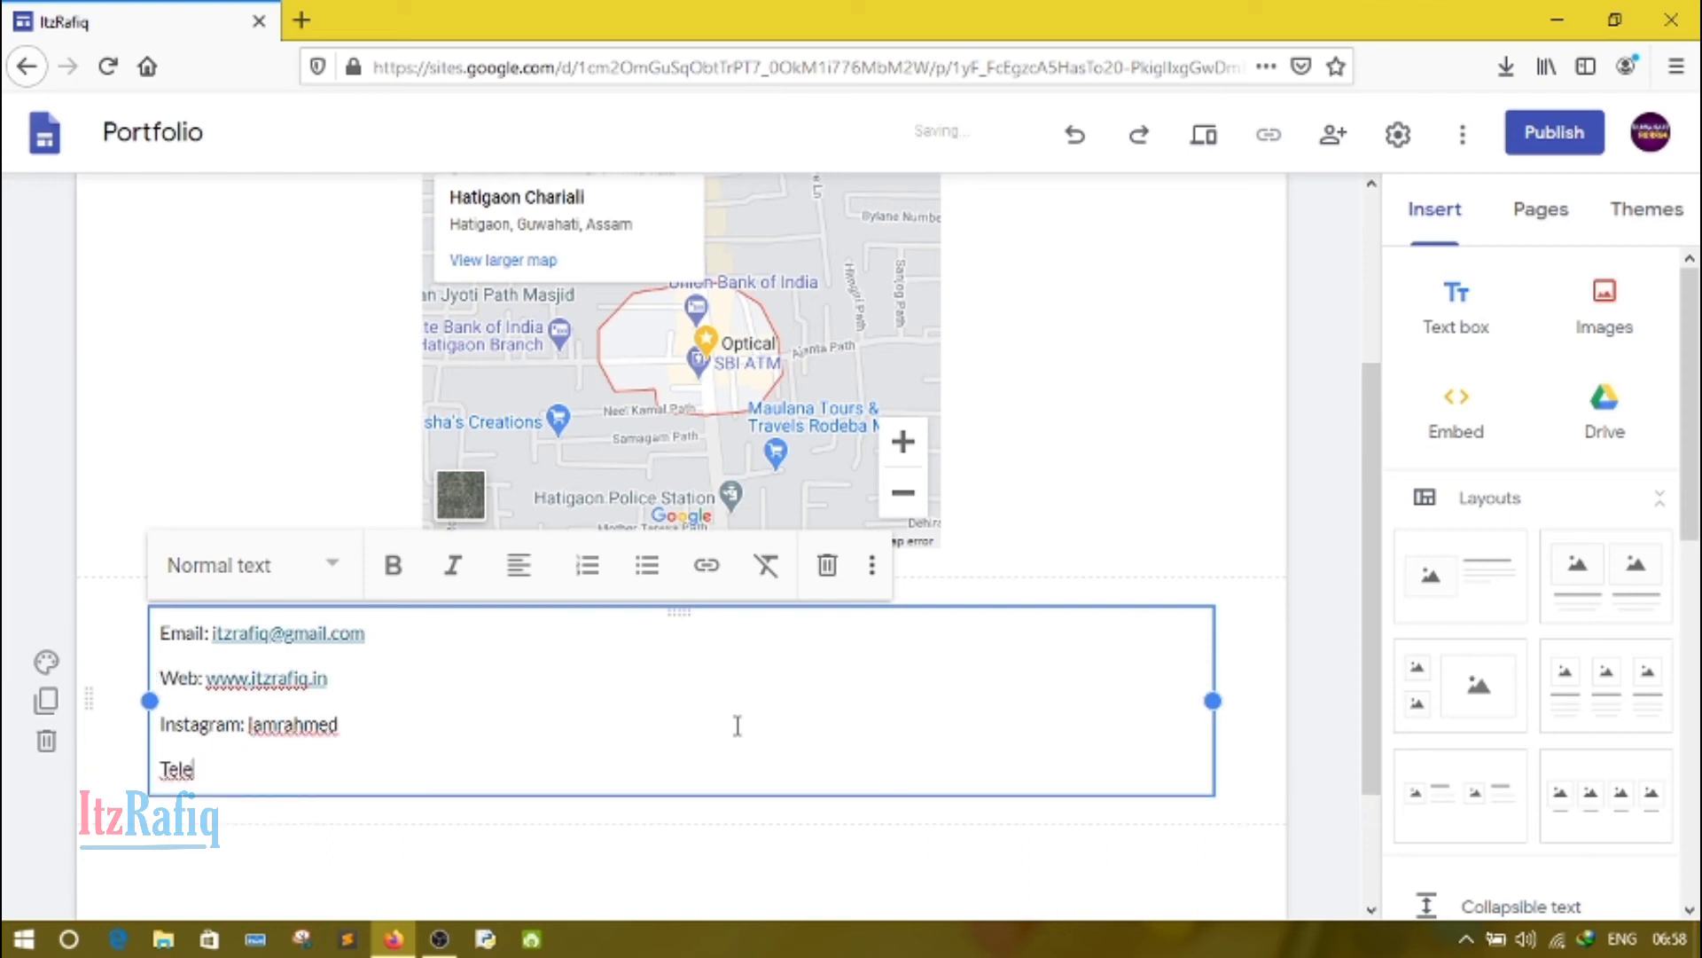
text(gram: Itzrafiq)
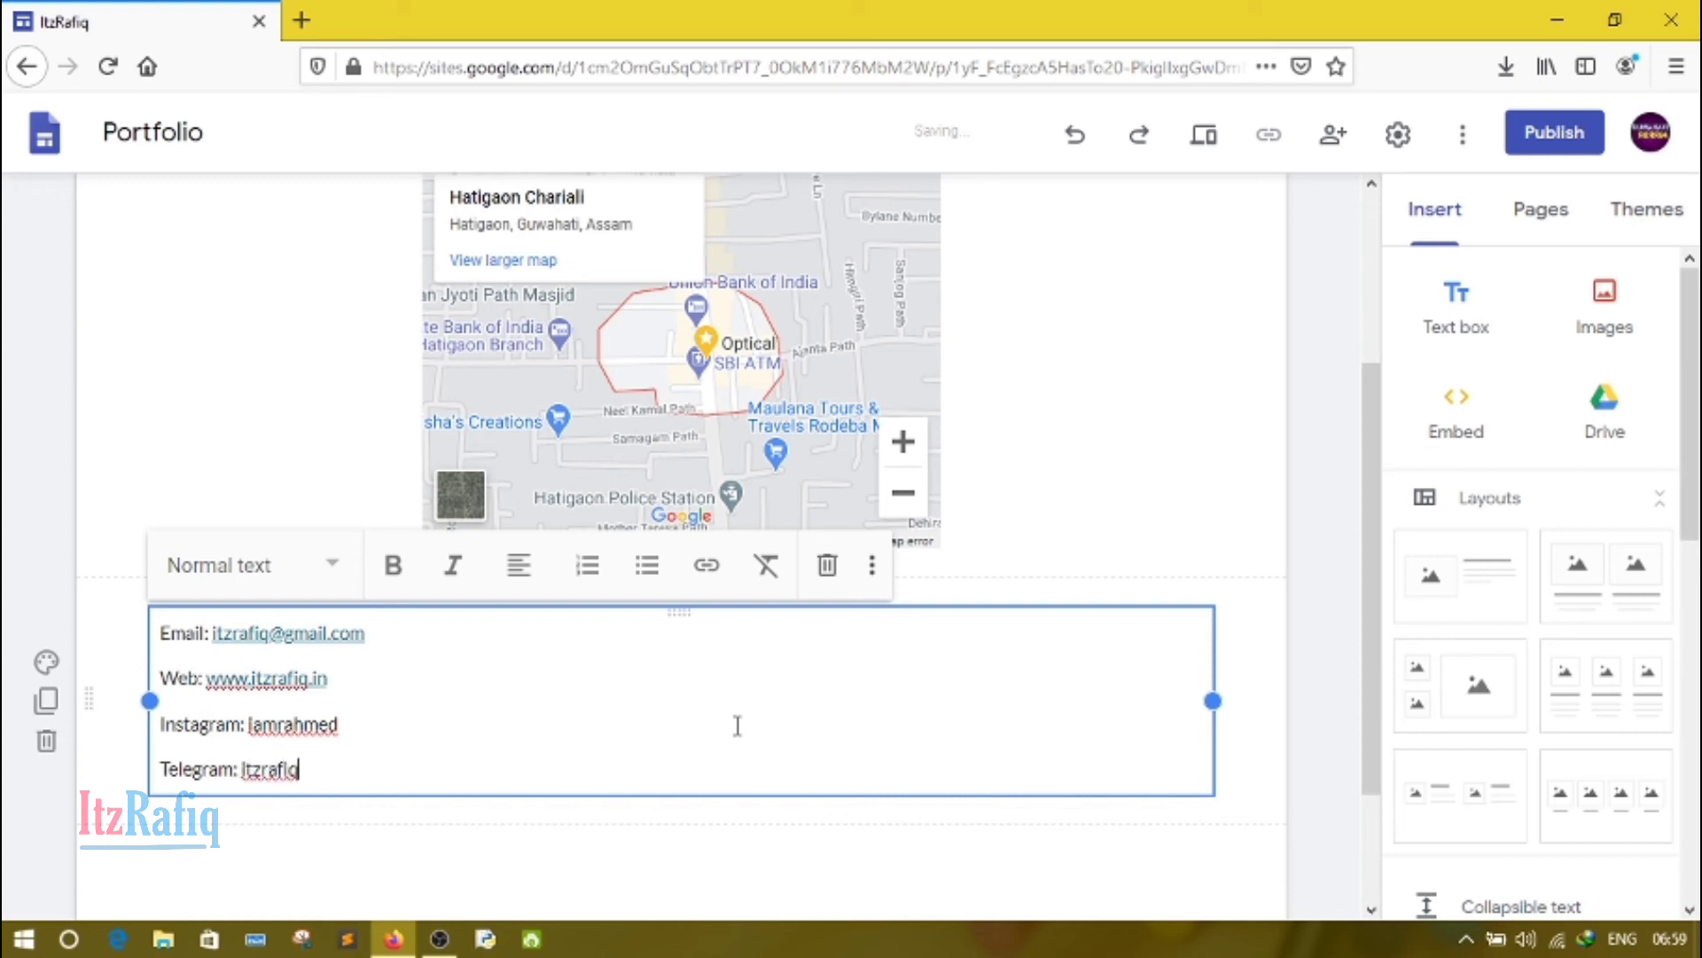
click(1287, 626)
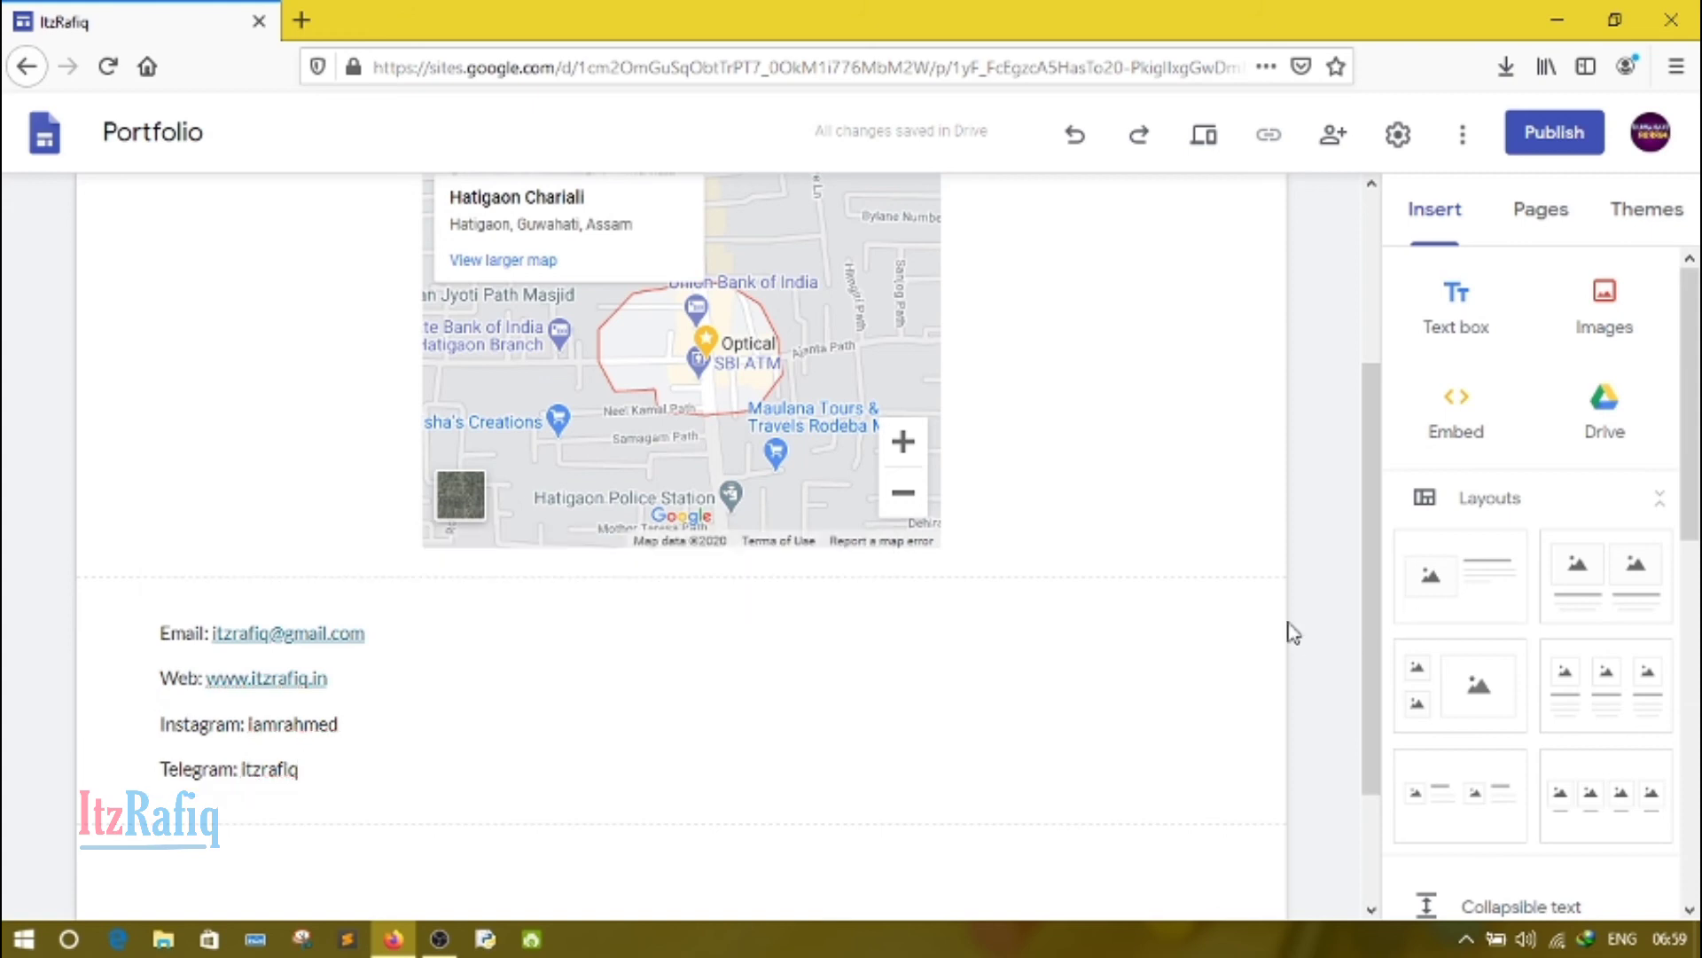
Step: Add a header to the Contact me page and upload the image PicsArt_09-20-05.11.55 as its background
drag(1363, 642, 1366, 456)
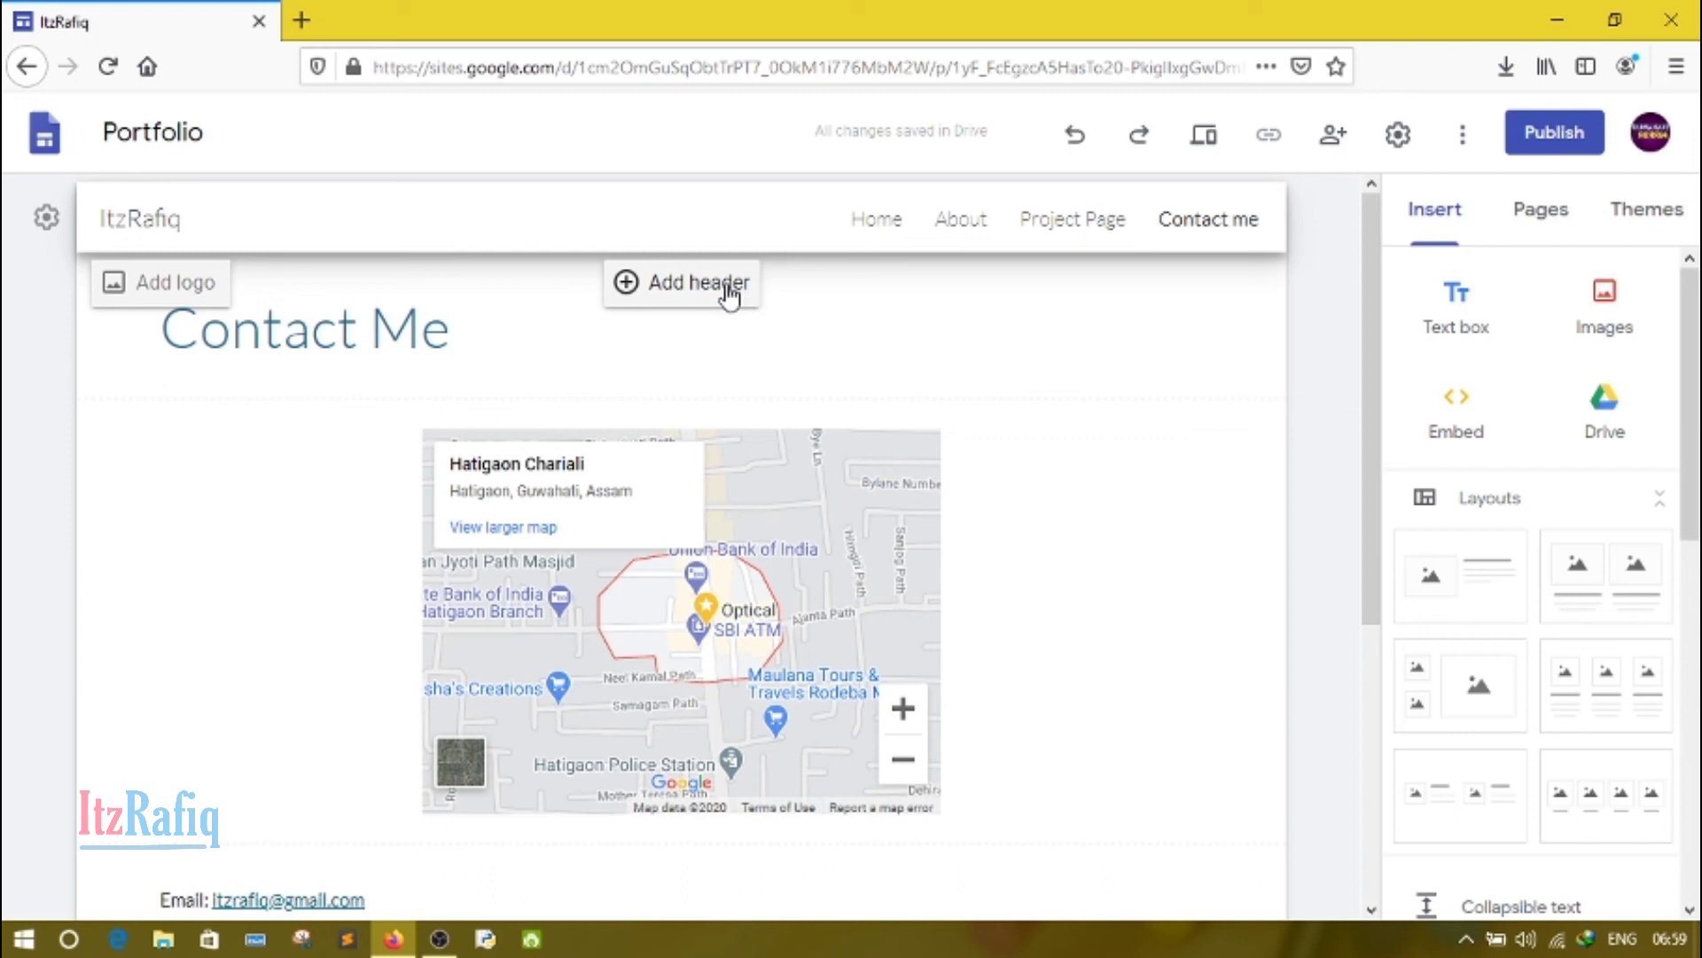
click(759, 286)
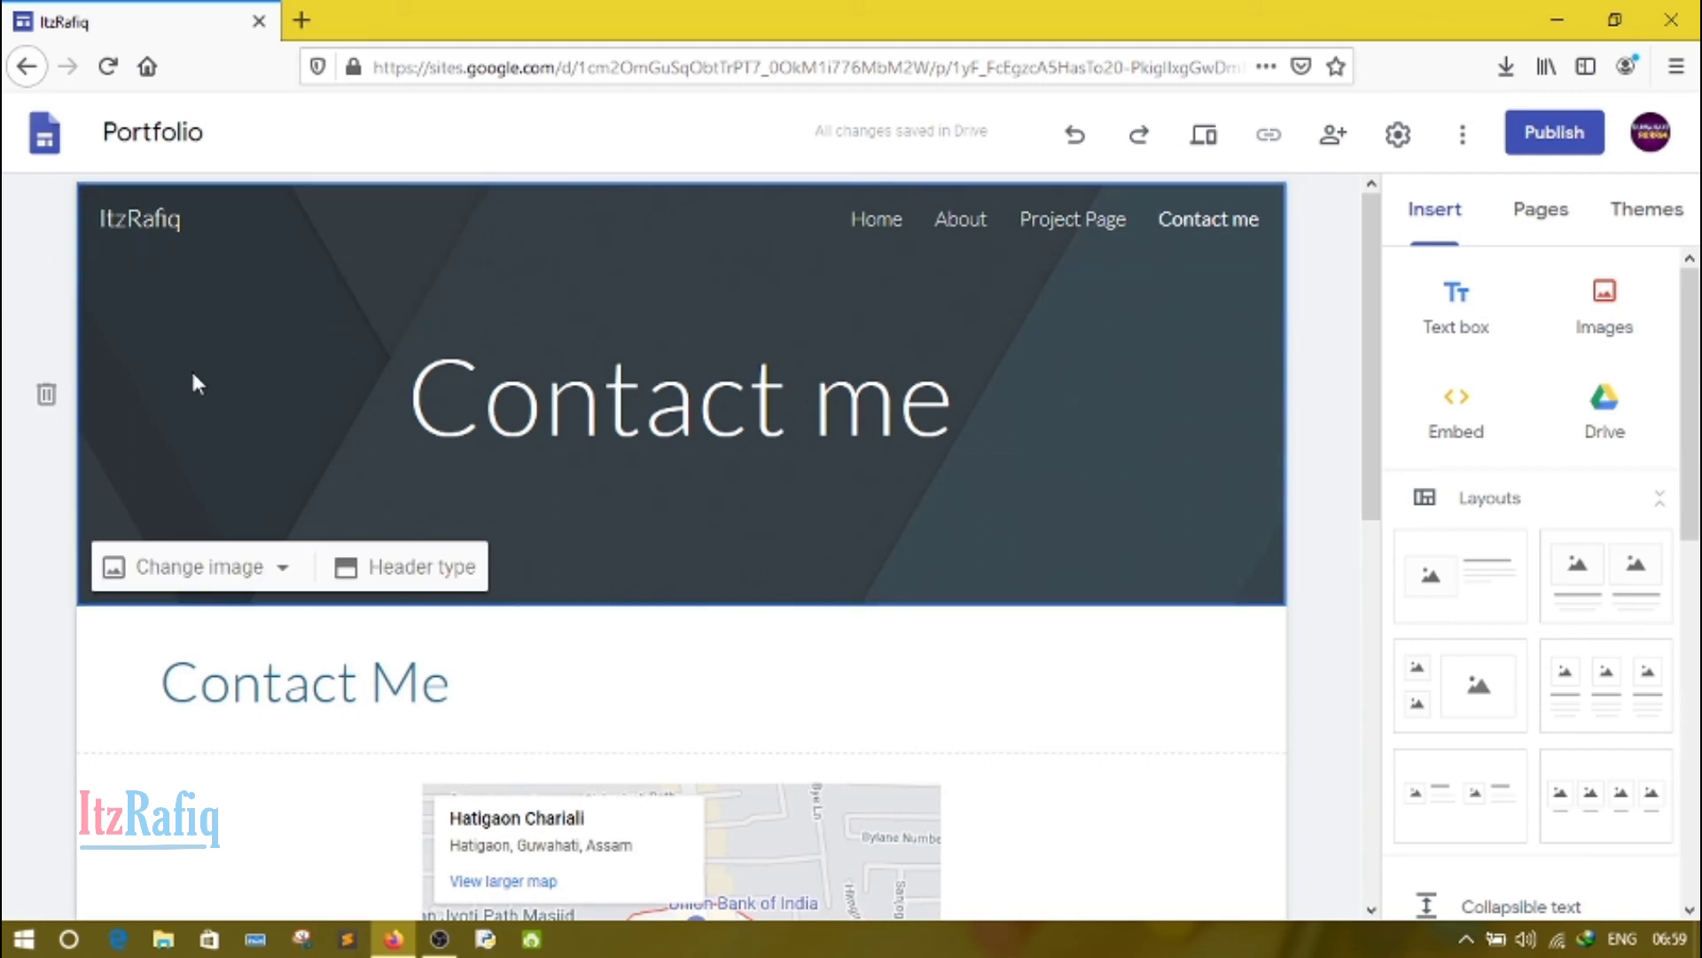
click(278, 565)
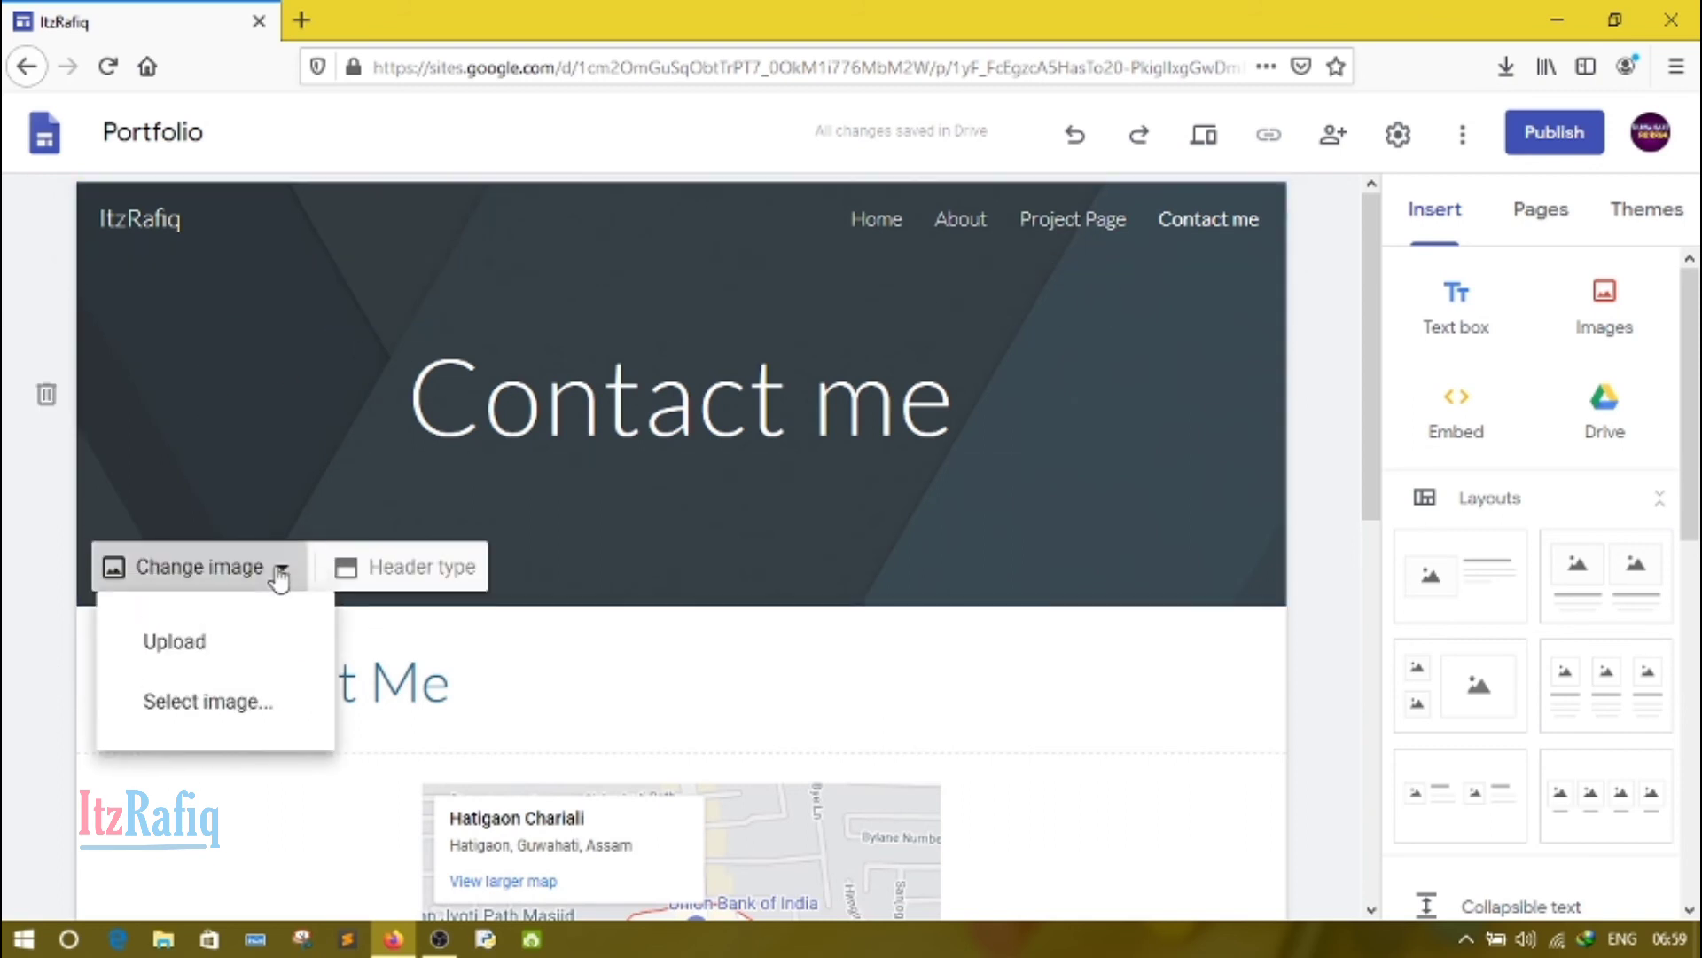
click(255, 643)
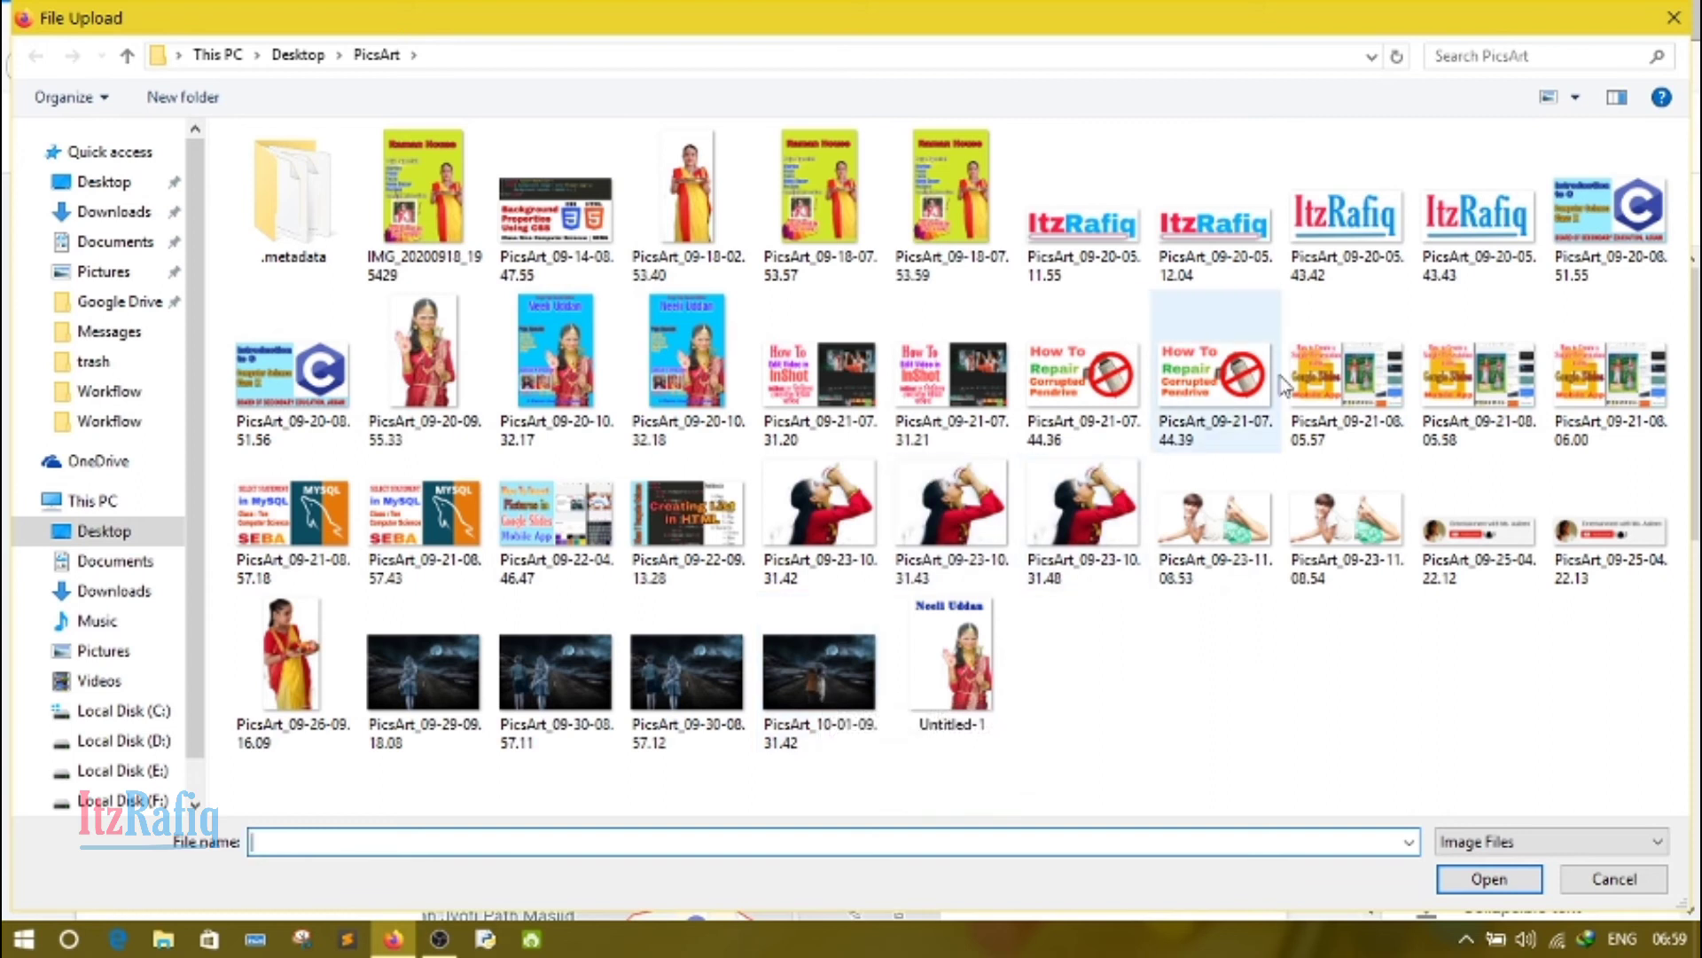
click(1115, 229)
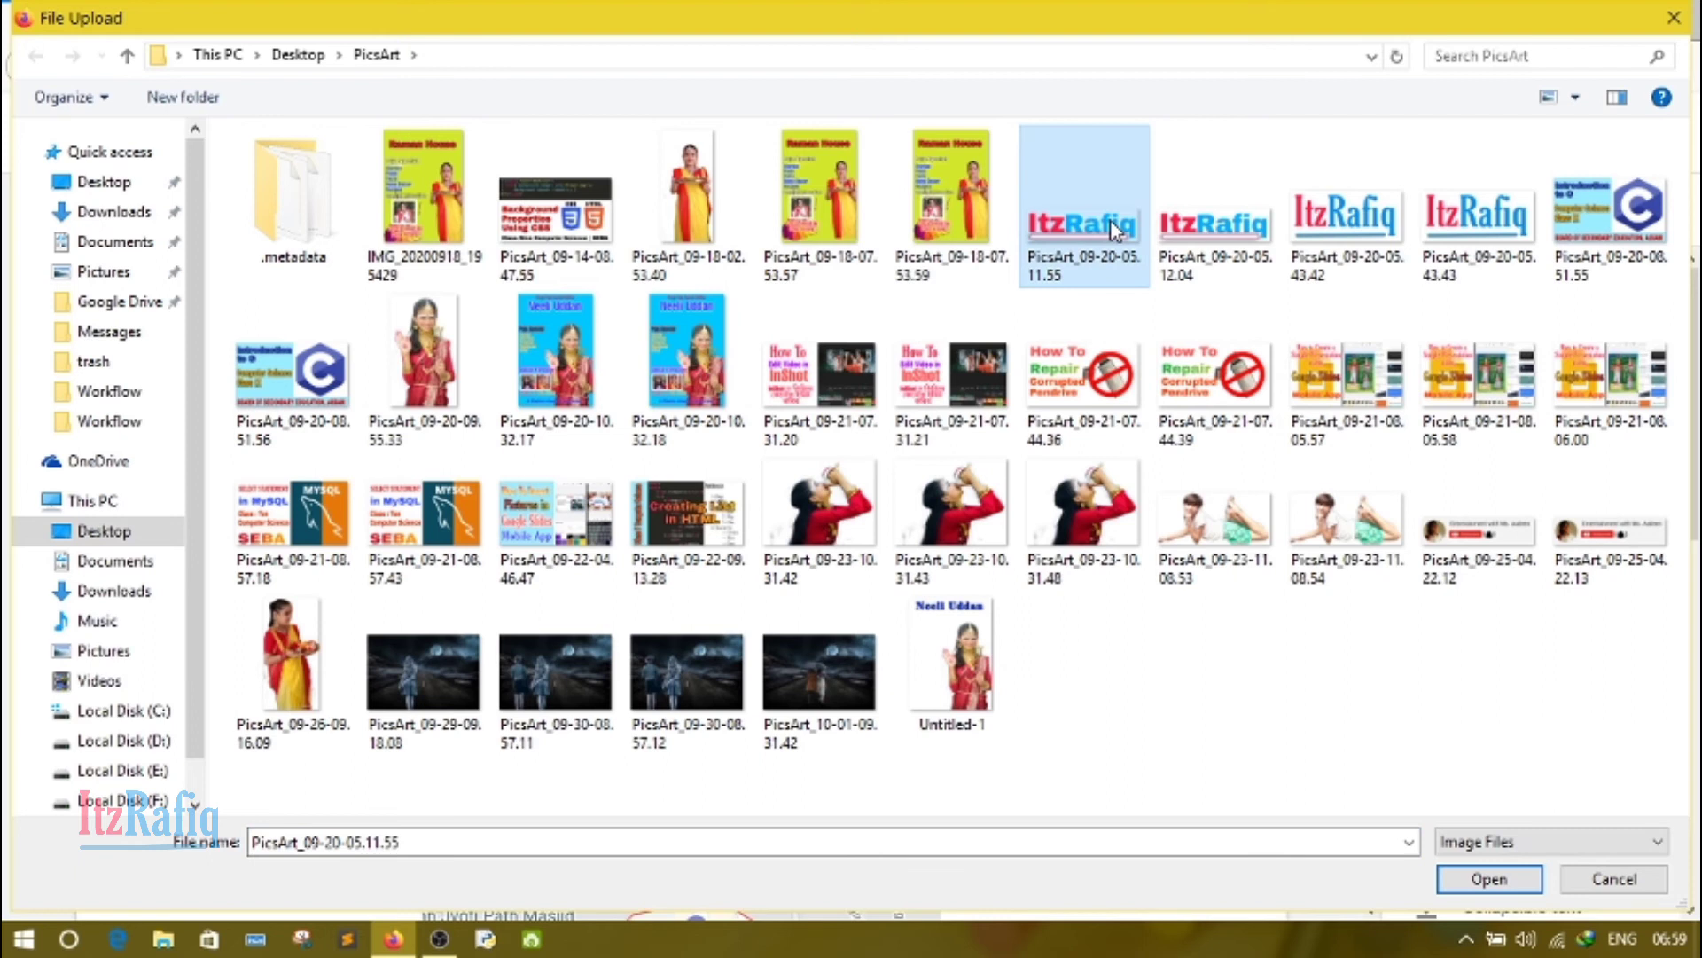
double_click(1116, 229)
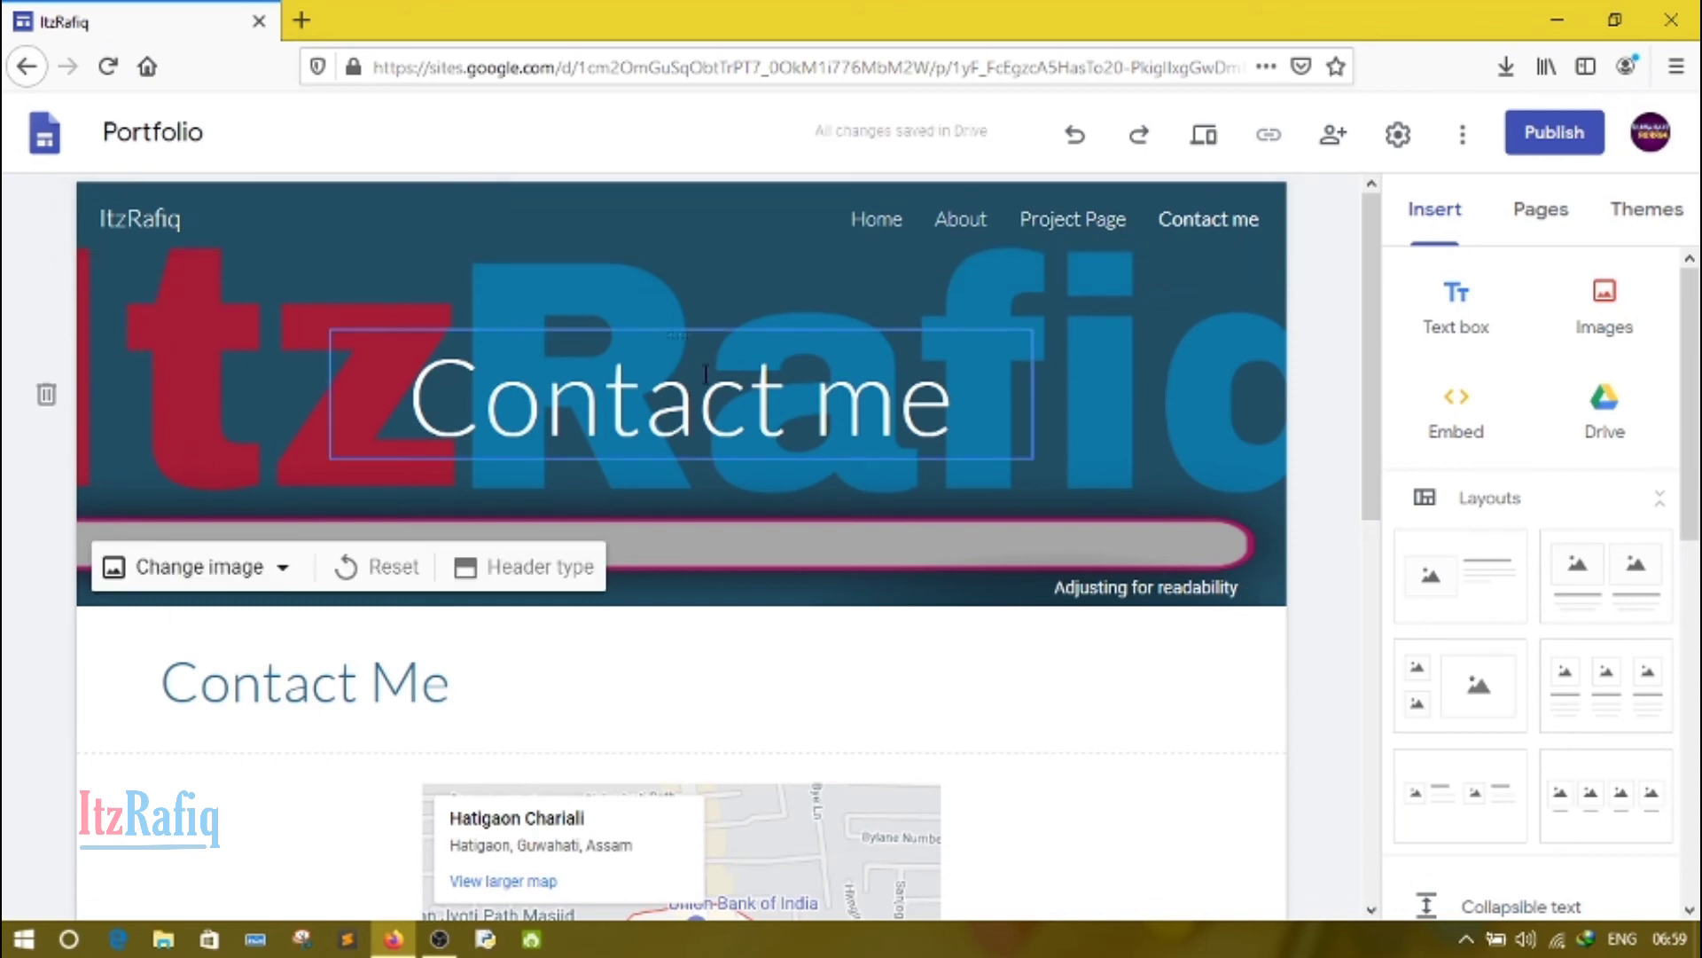
Step: Add a header to each of the Project Page, About and Home pages
click(1070, 228)
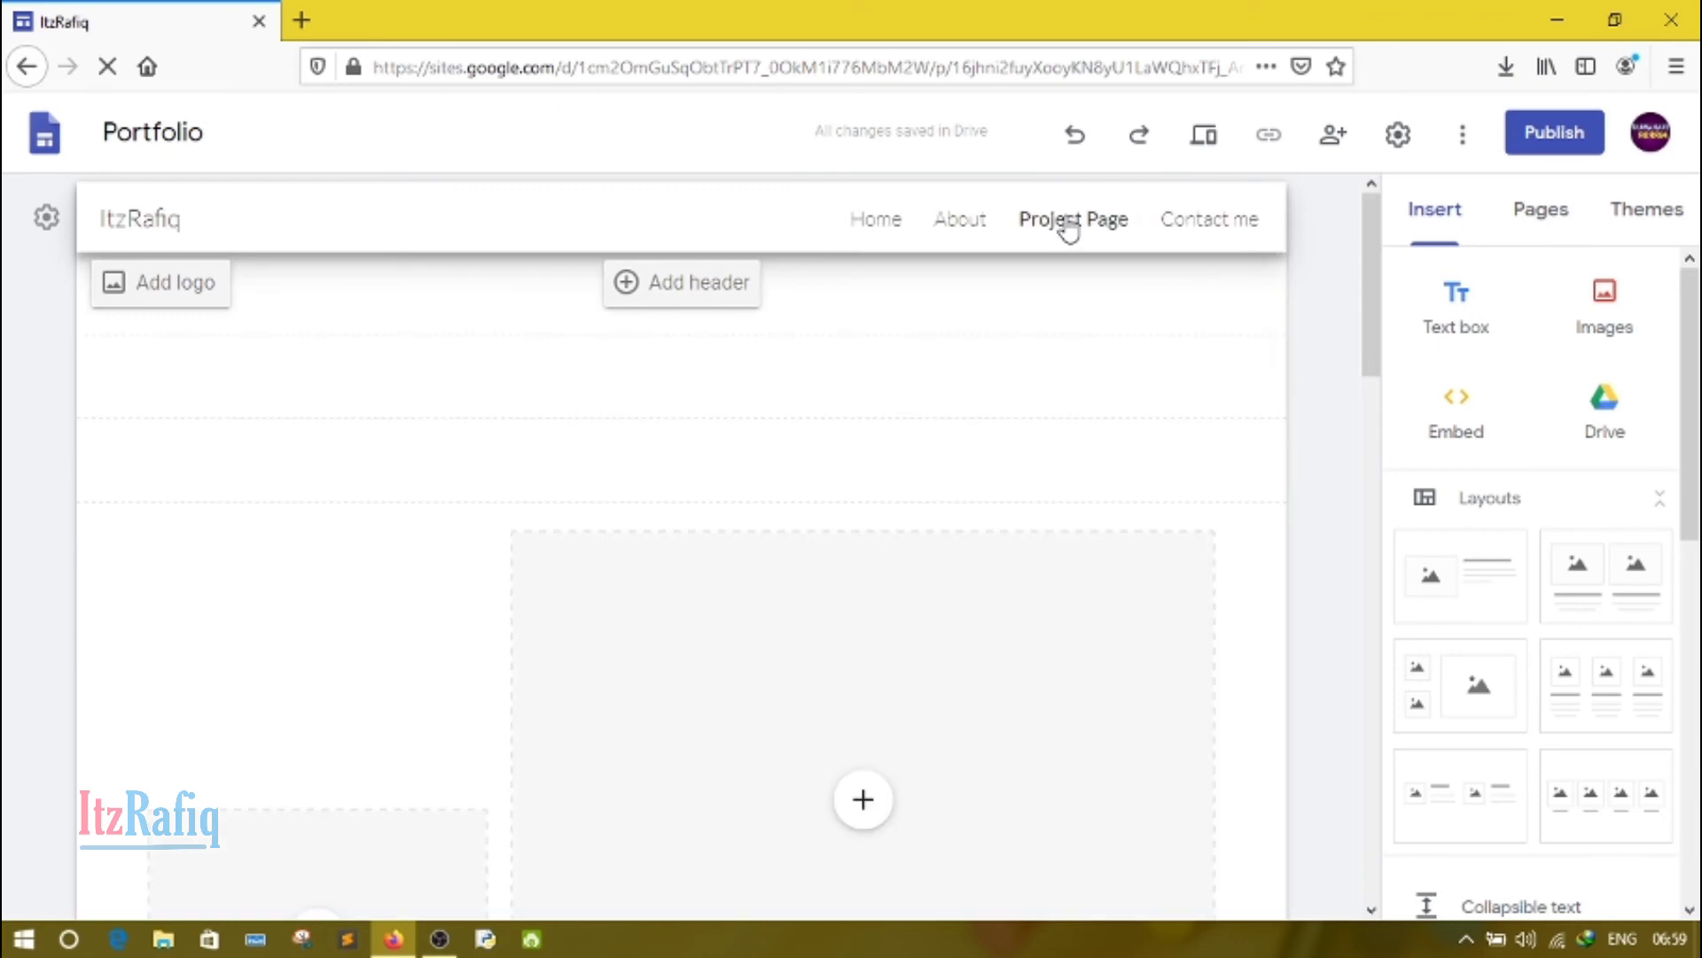
click(720, 282)
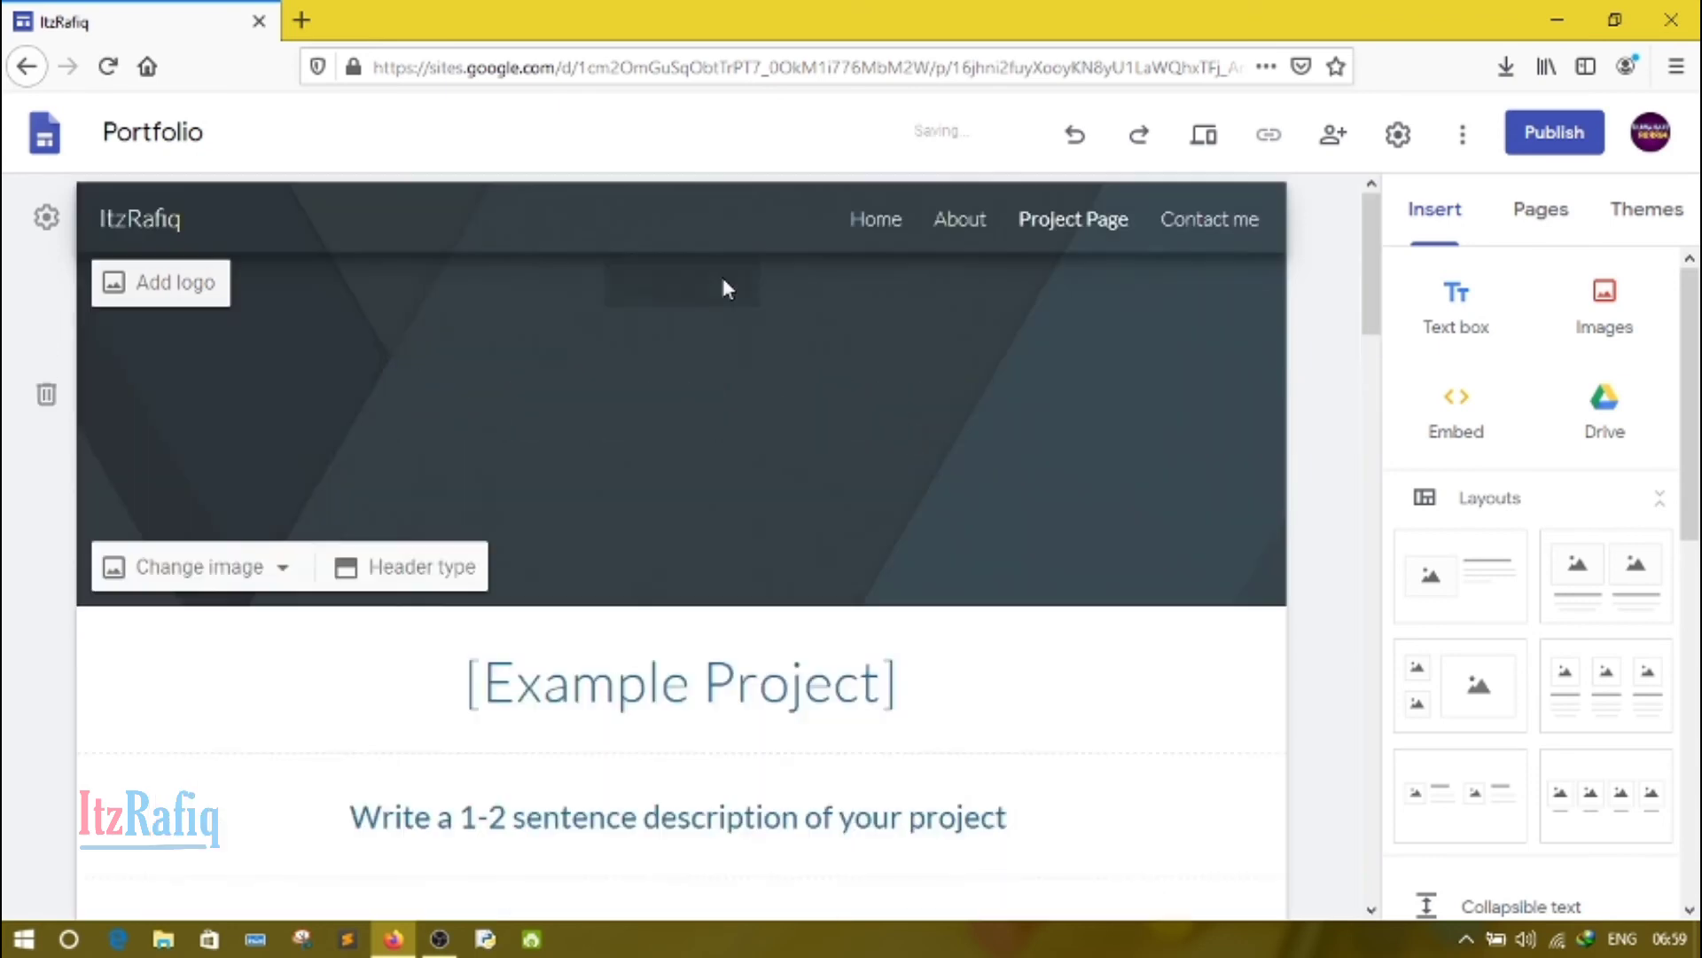
click(947, 219)
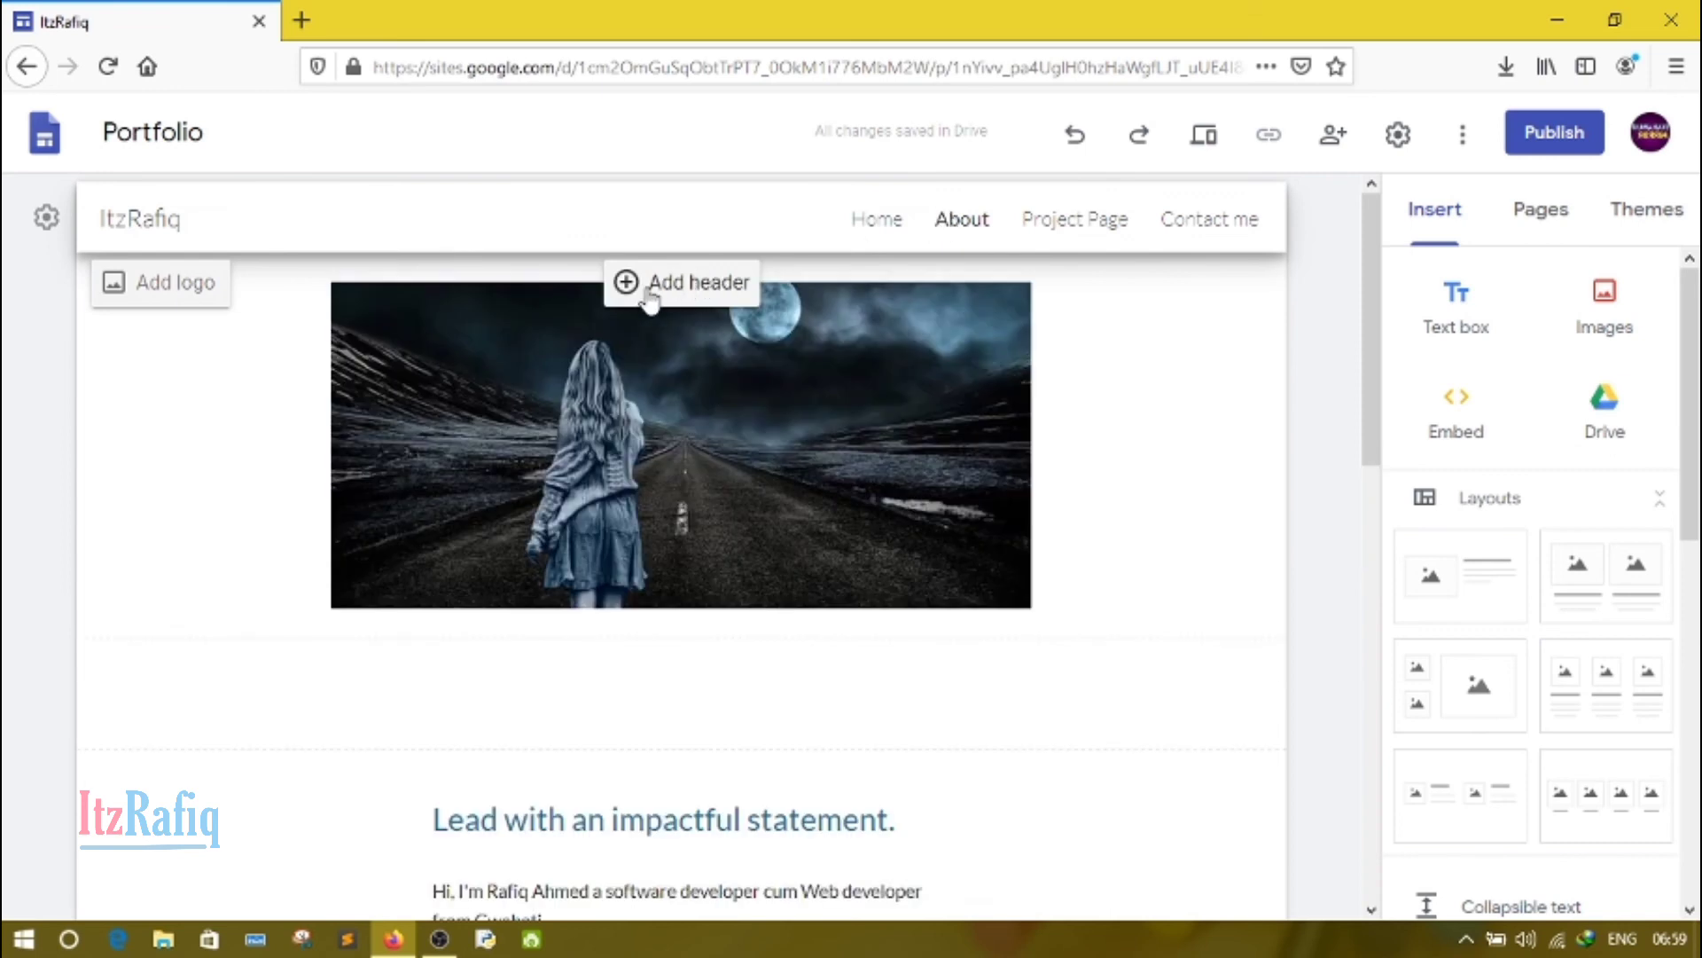
click(646, 284)
click(875, 224)
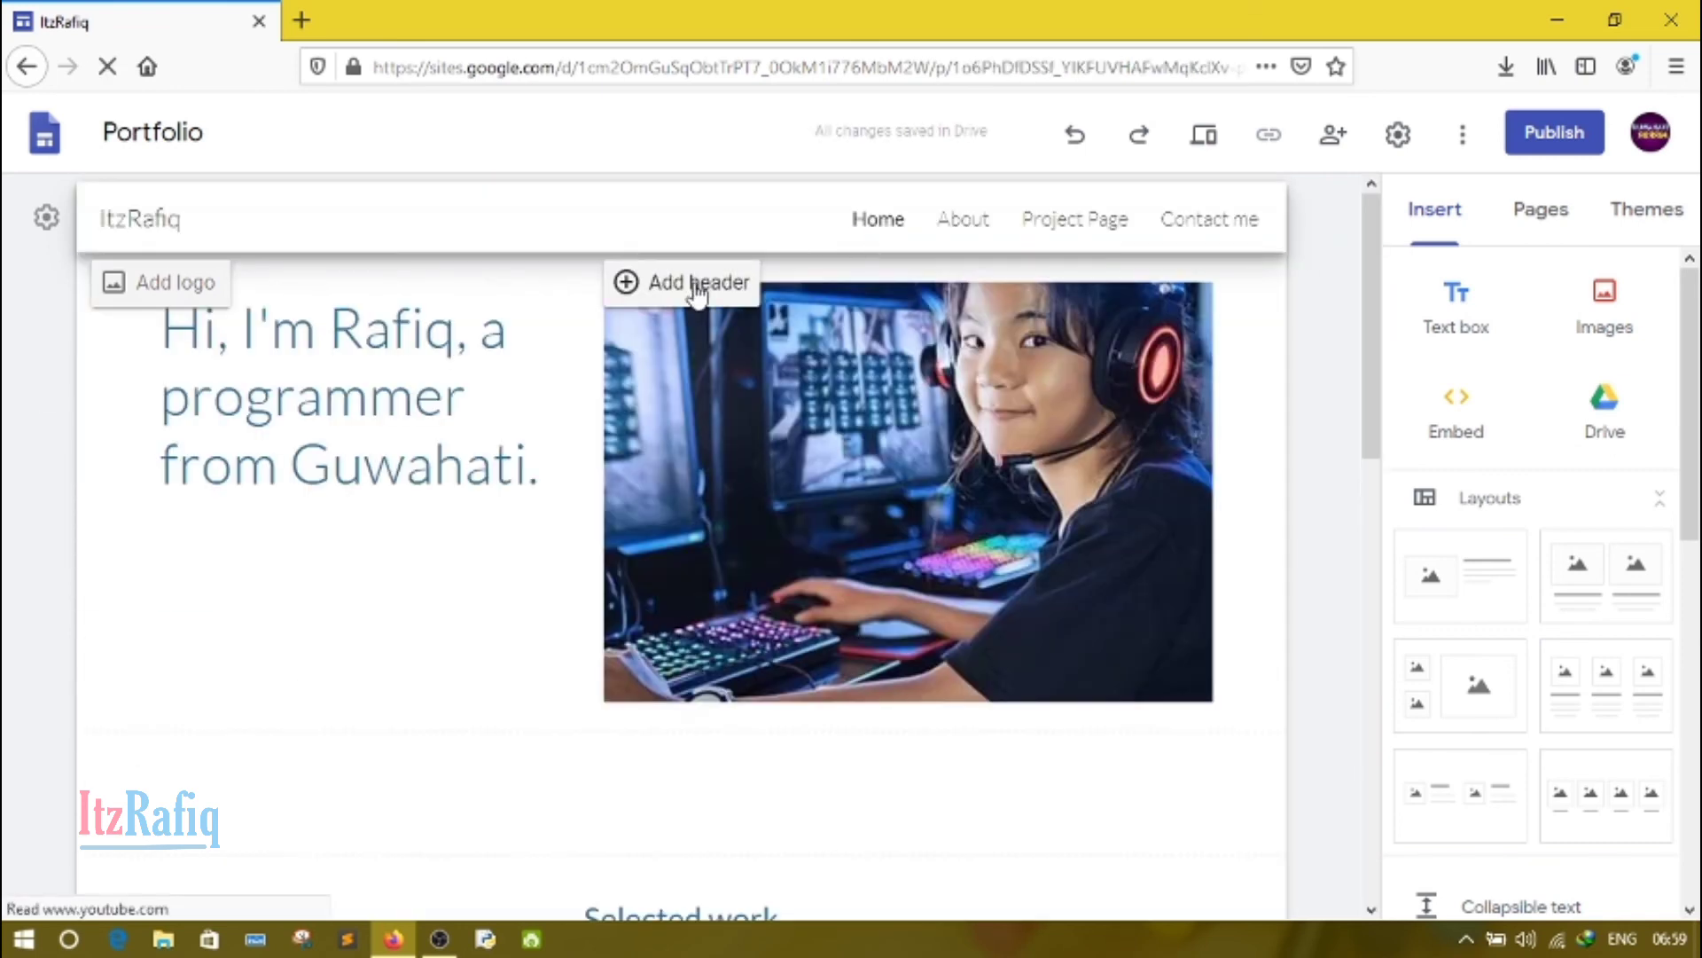
click(695, 282)
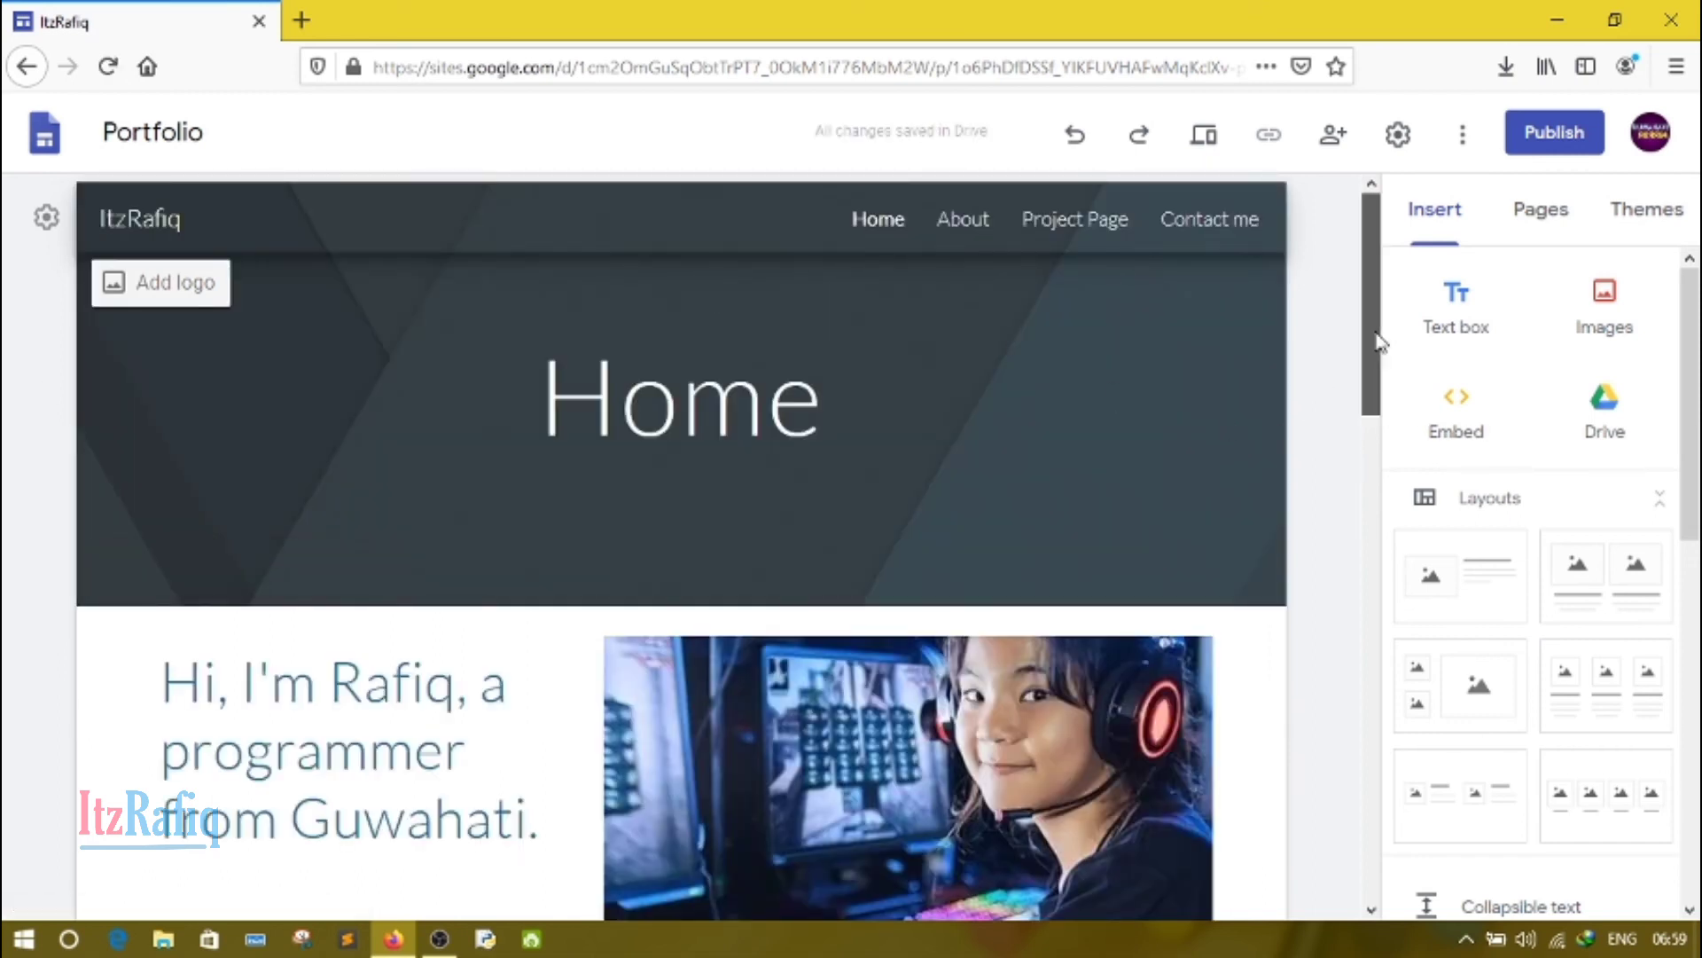
Step: Review the site settings for navigation, brand images, viewer tools, custom URLs, analytics and the announcement banner
click(1397, 134)
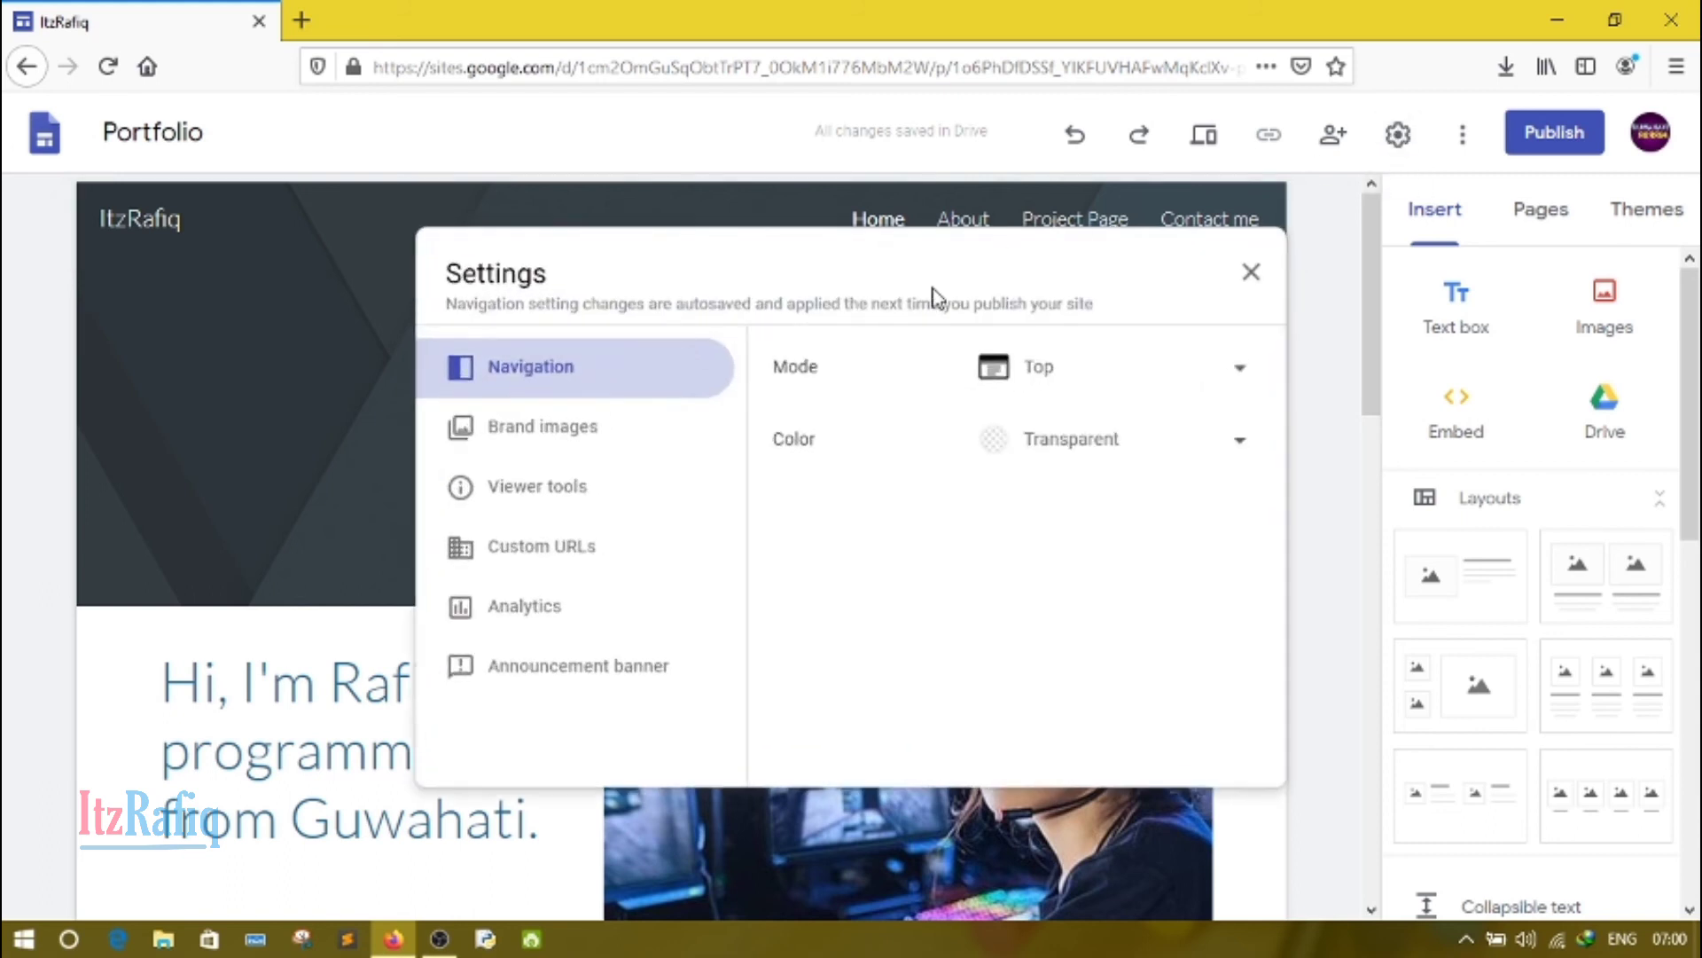
click(1135, 379)
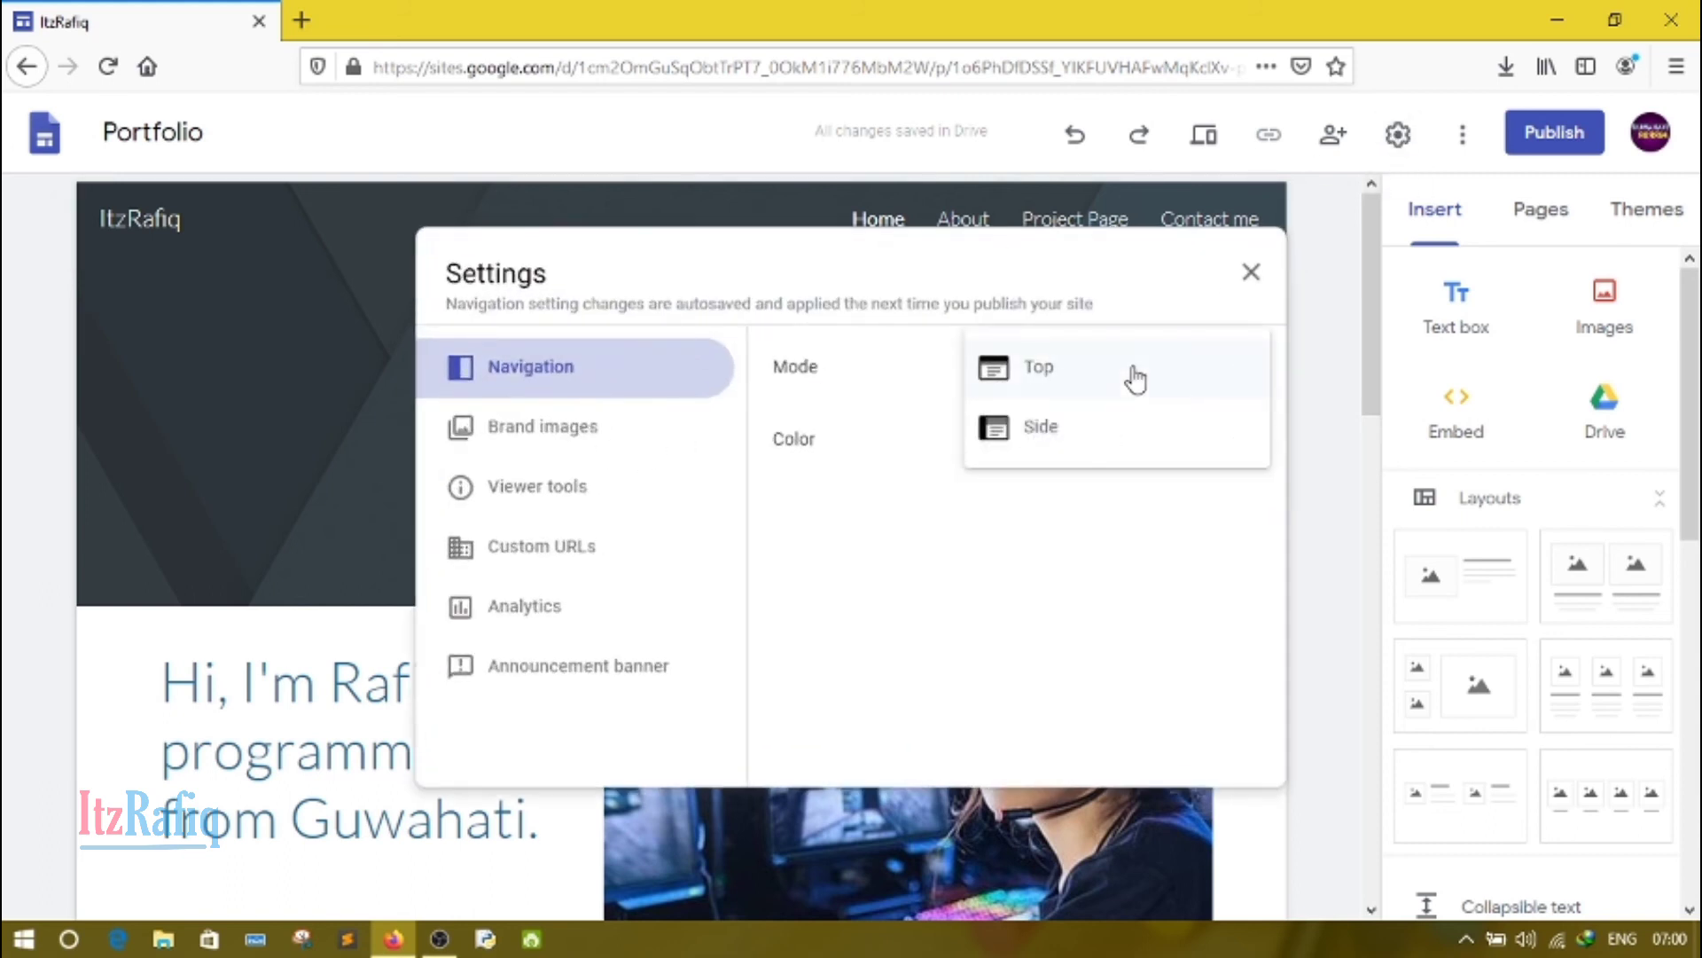
click(1135, 378)
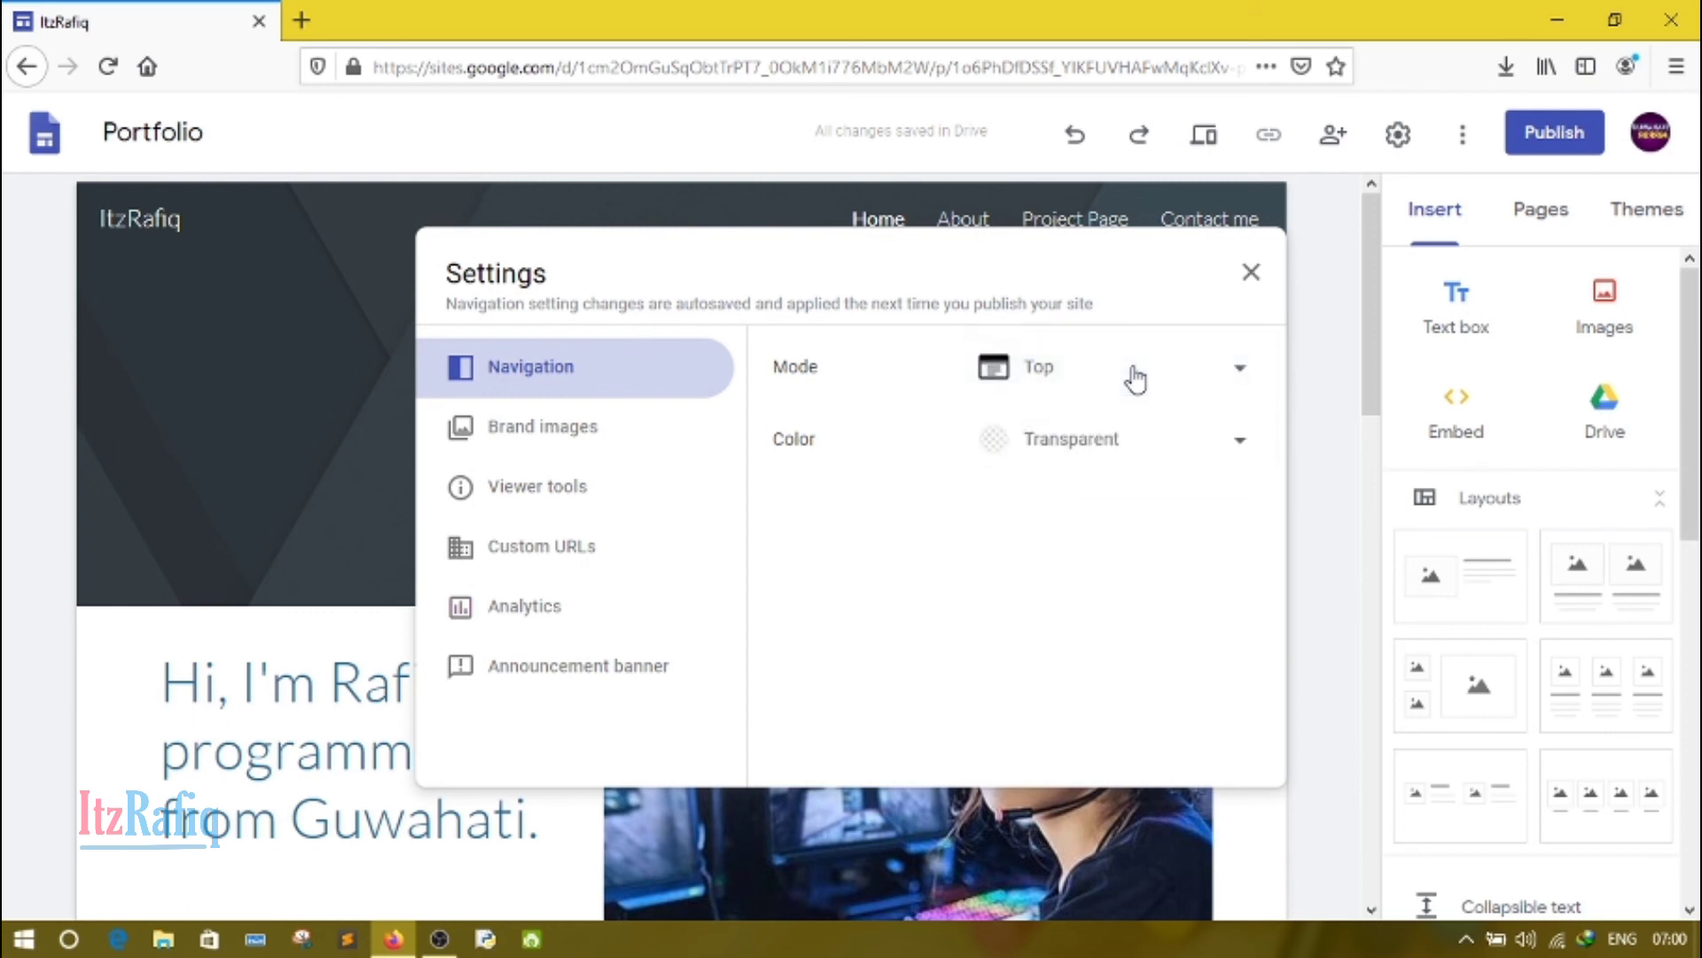
click(616, 428)
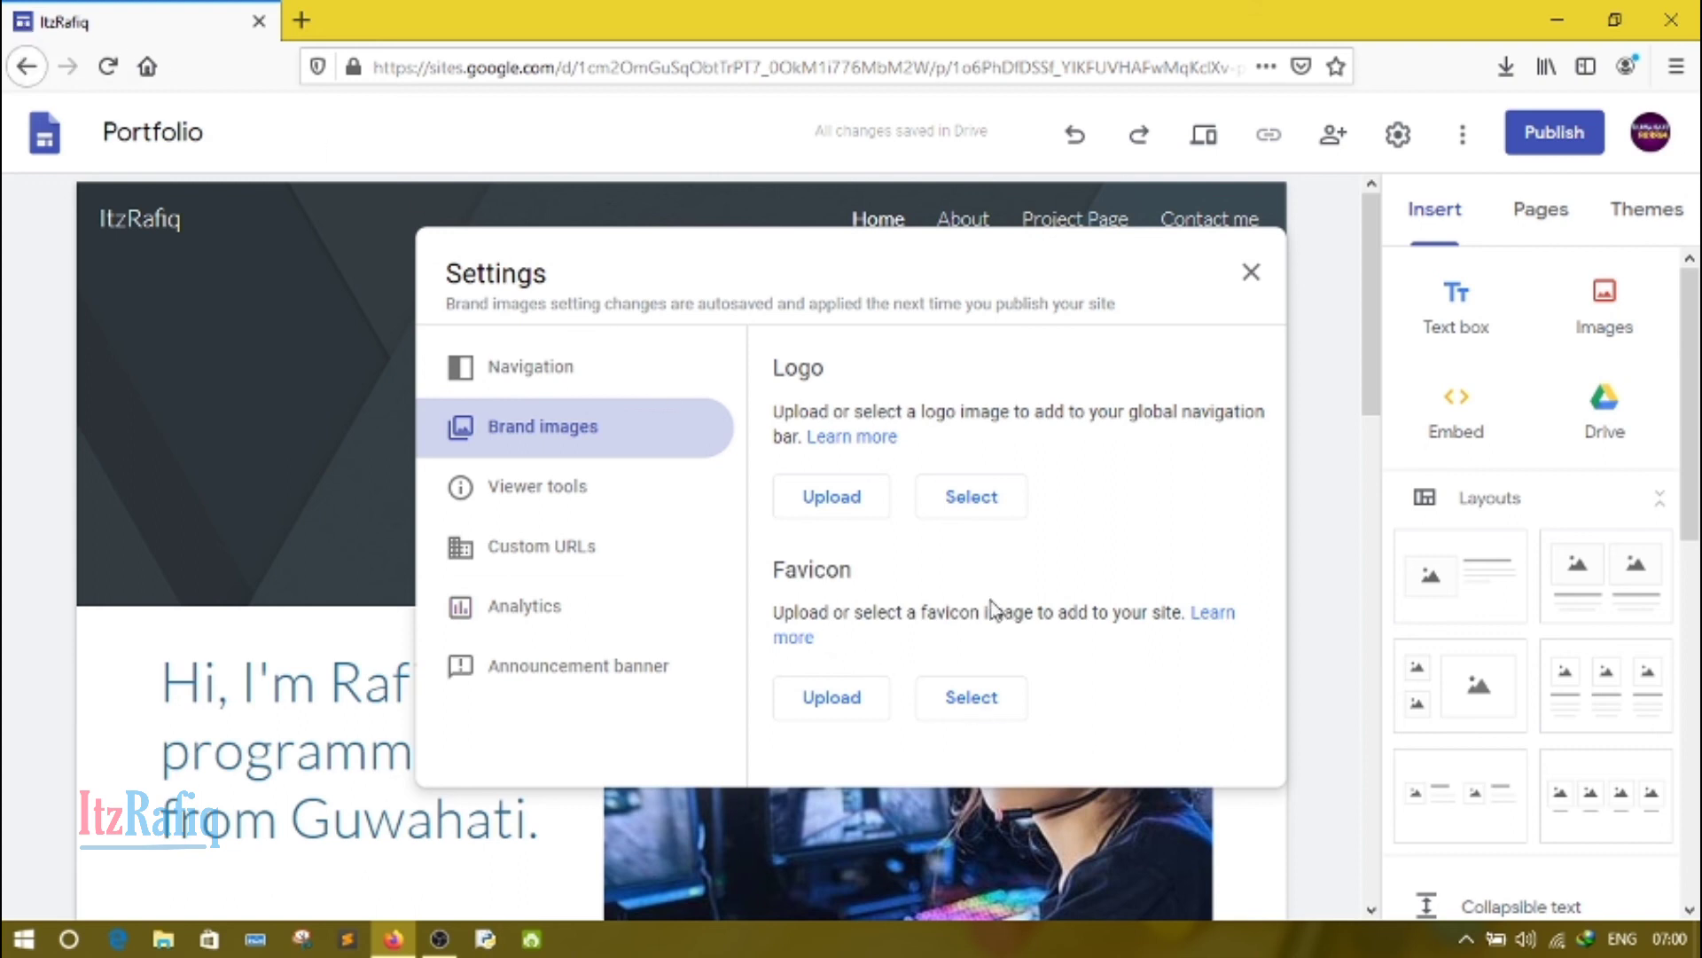
click(621, 507)
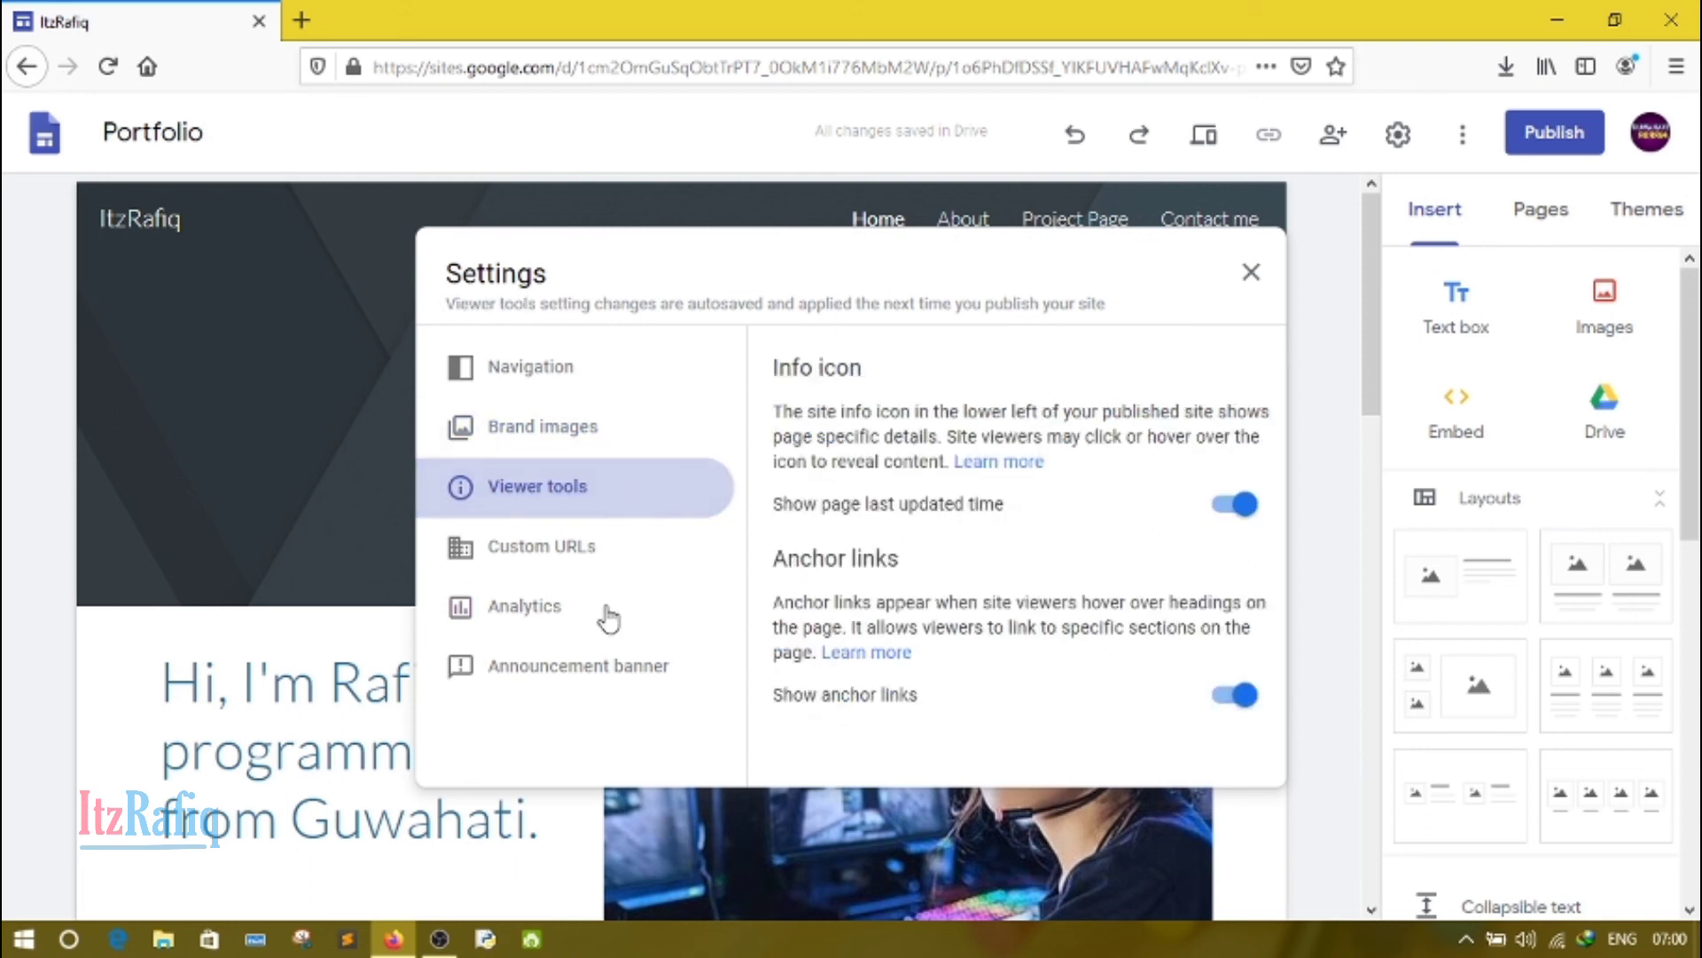
click(555, 550)
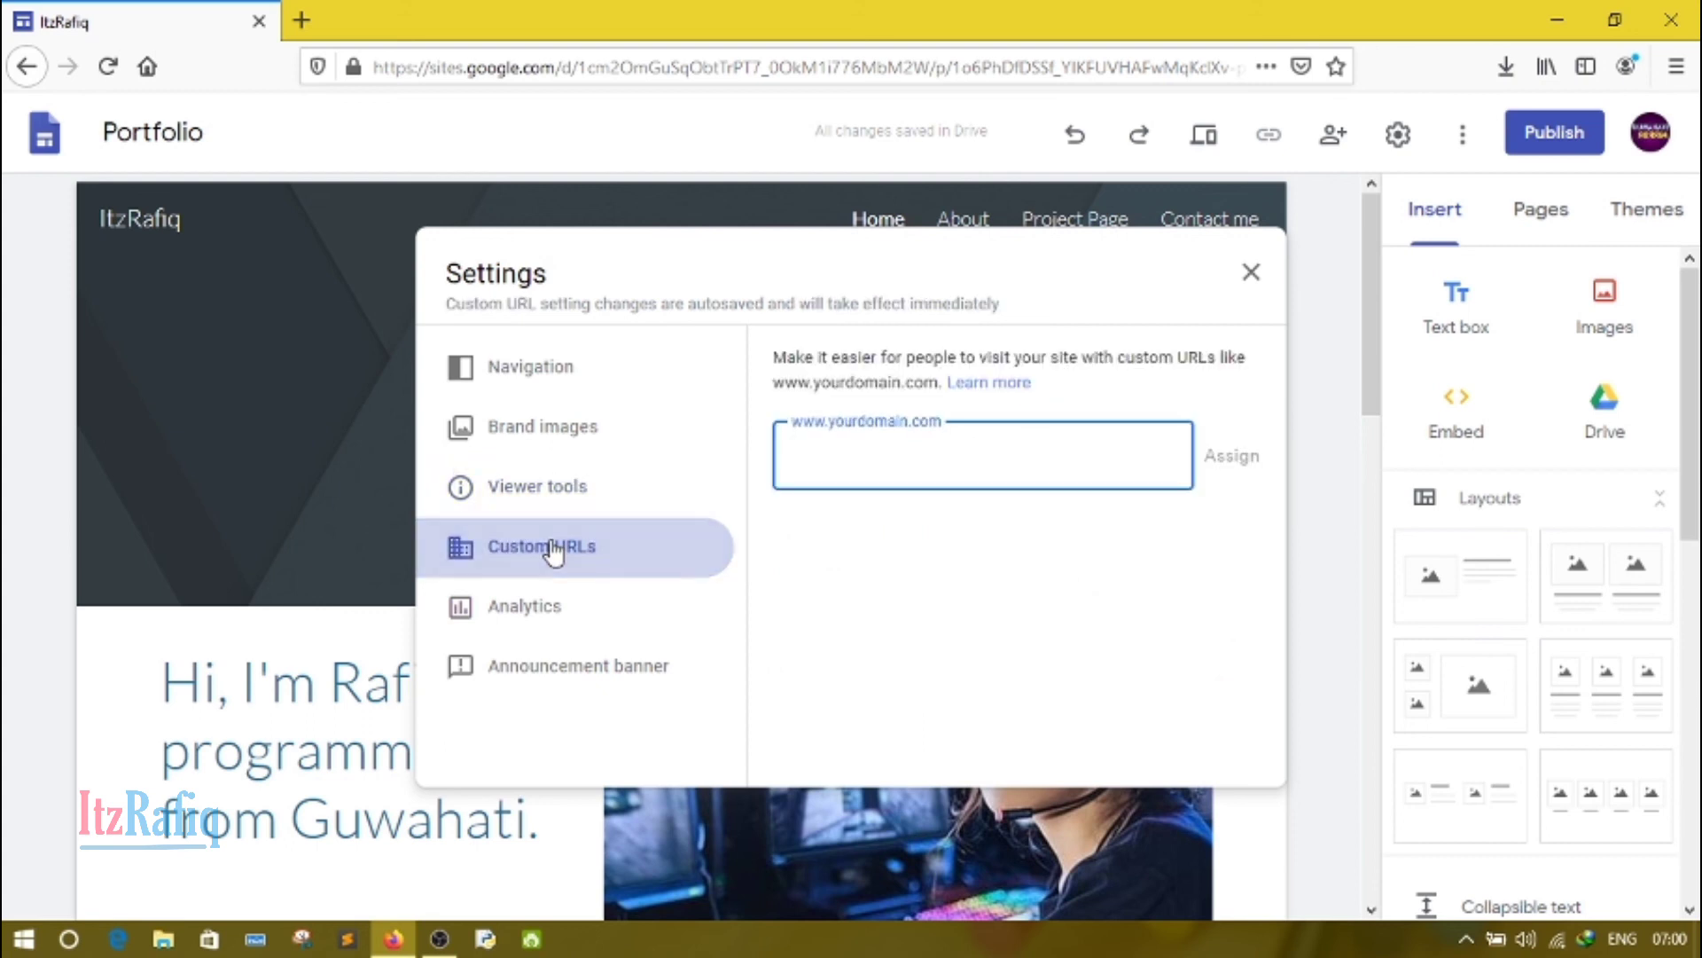
click(550, 625)
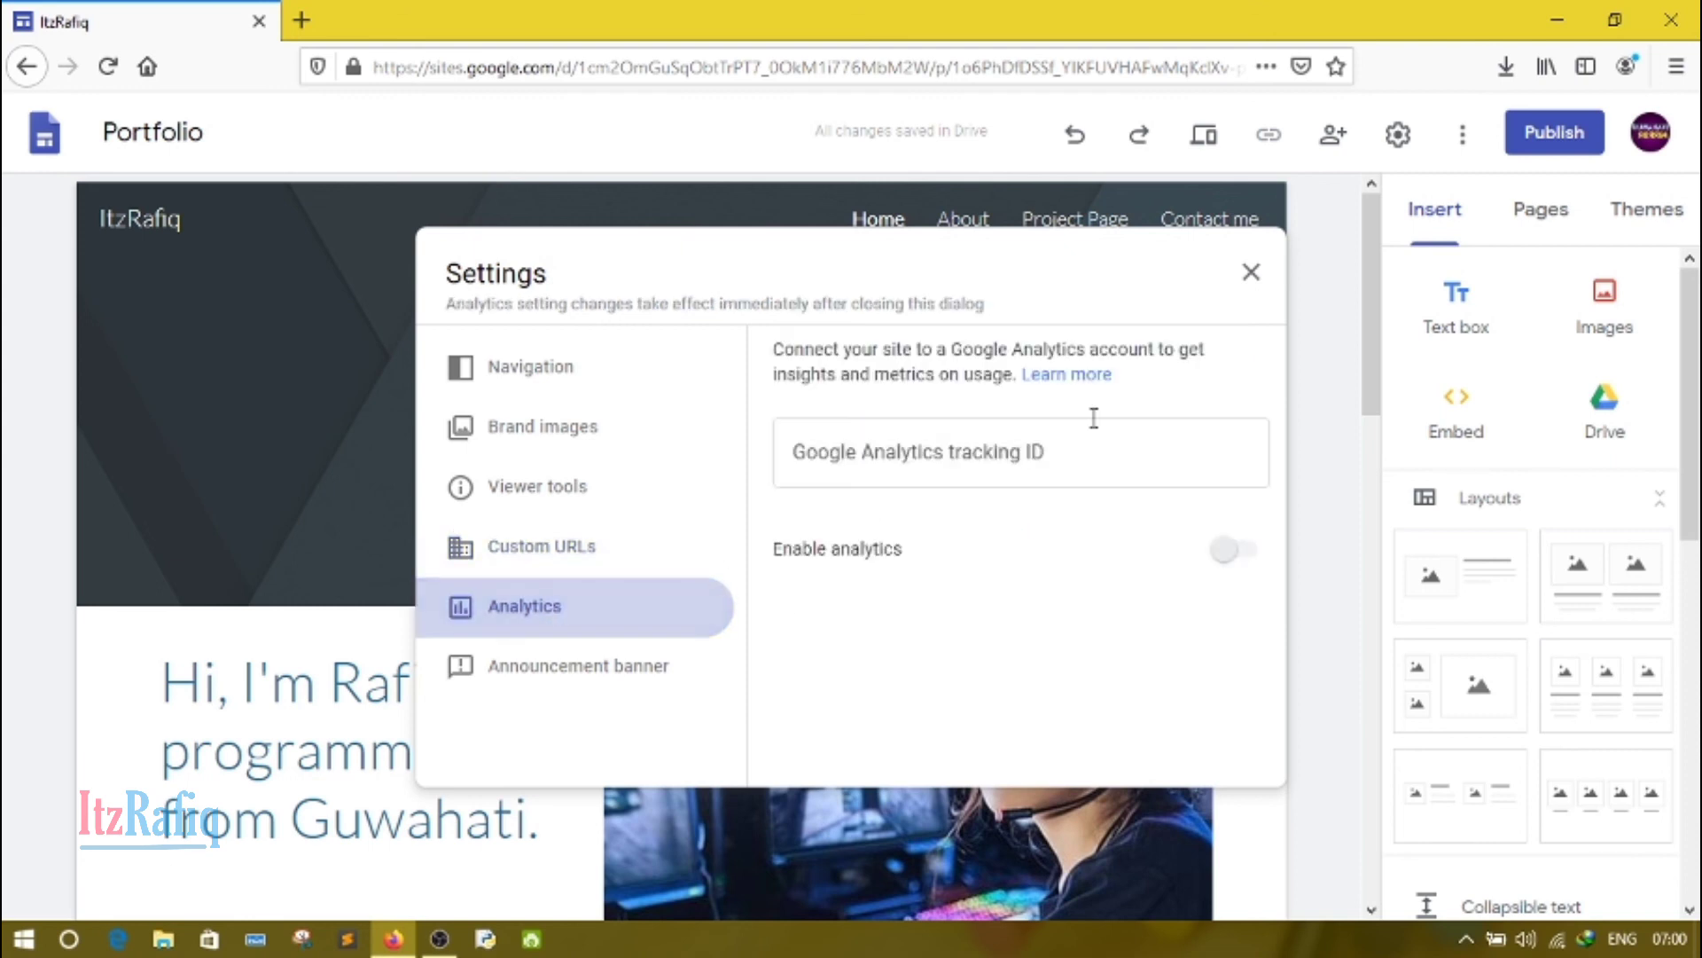
click(621, 675)
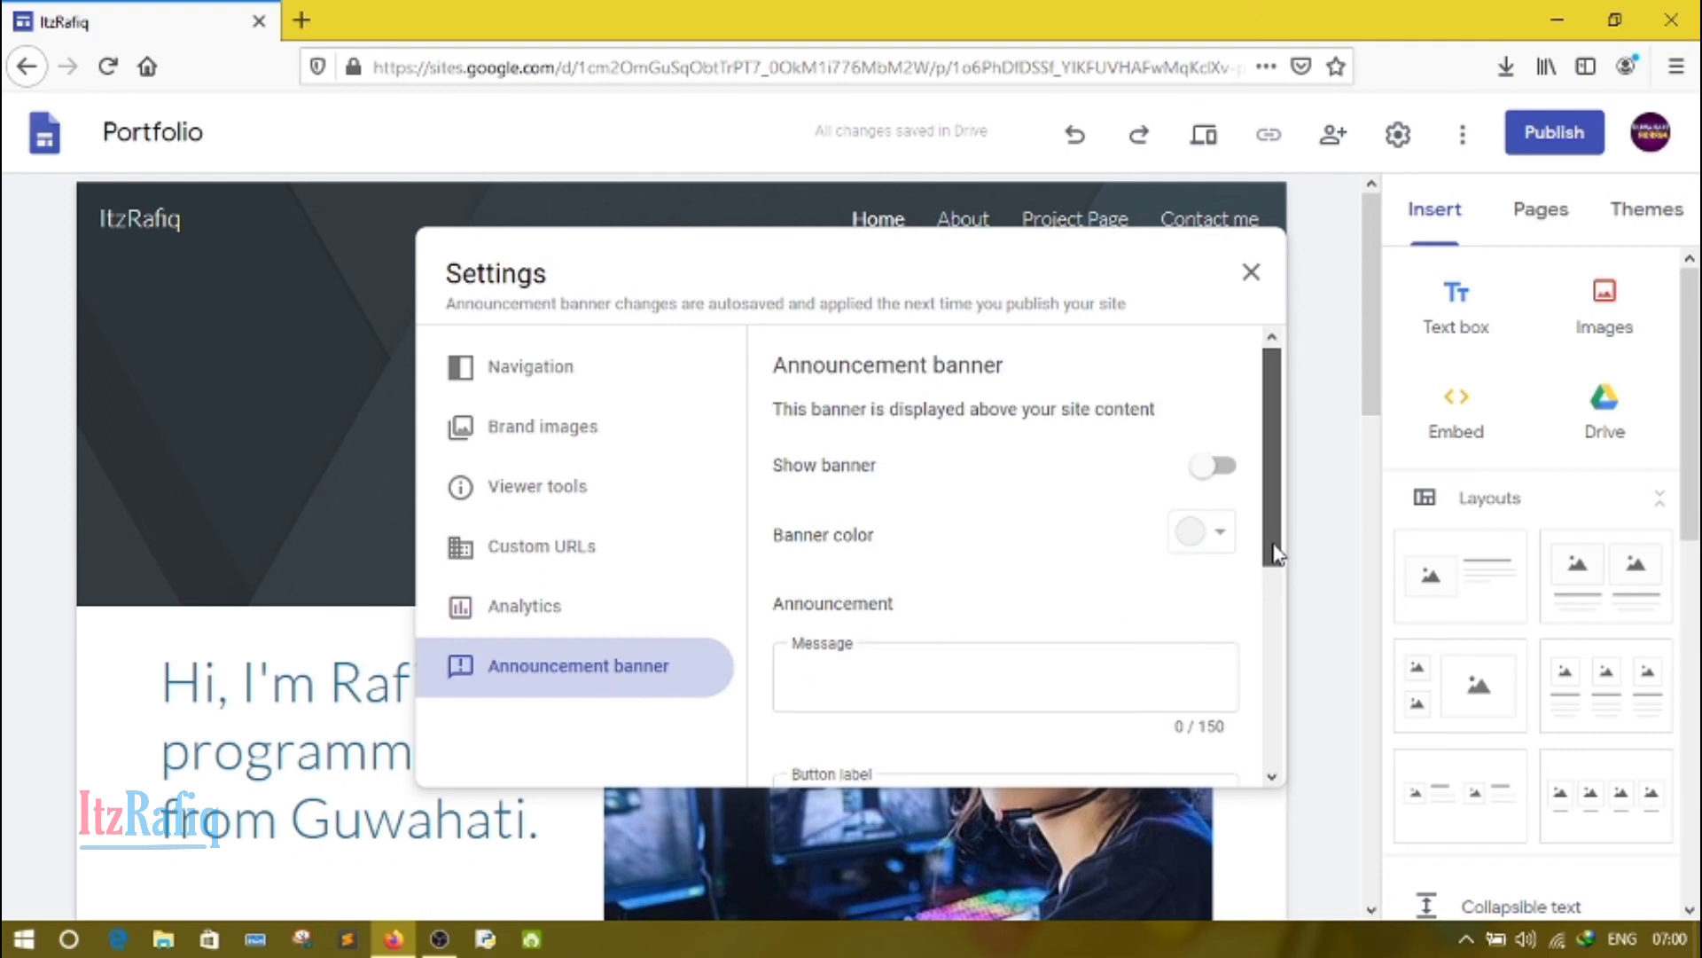
mouse_move(1273, 544)
mouse_down()
mouse_move(1269, 684)
mouse_move(1273, 545)
mouse_up()
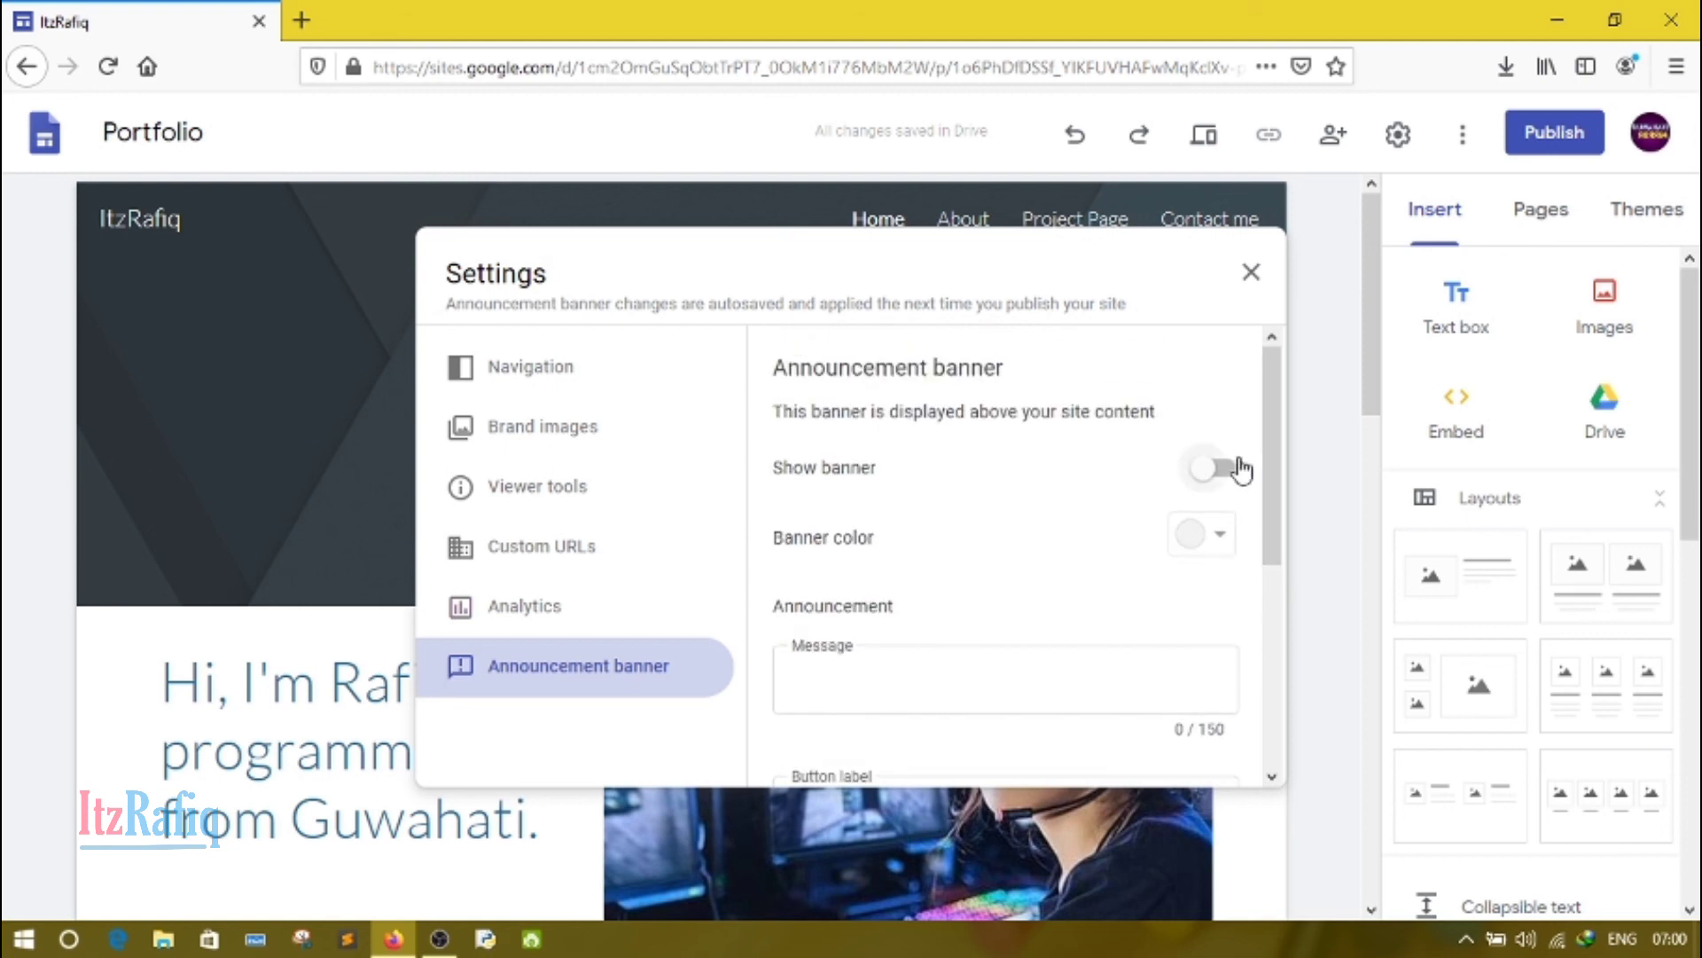
click(559, 369)
click(652, 423)
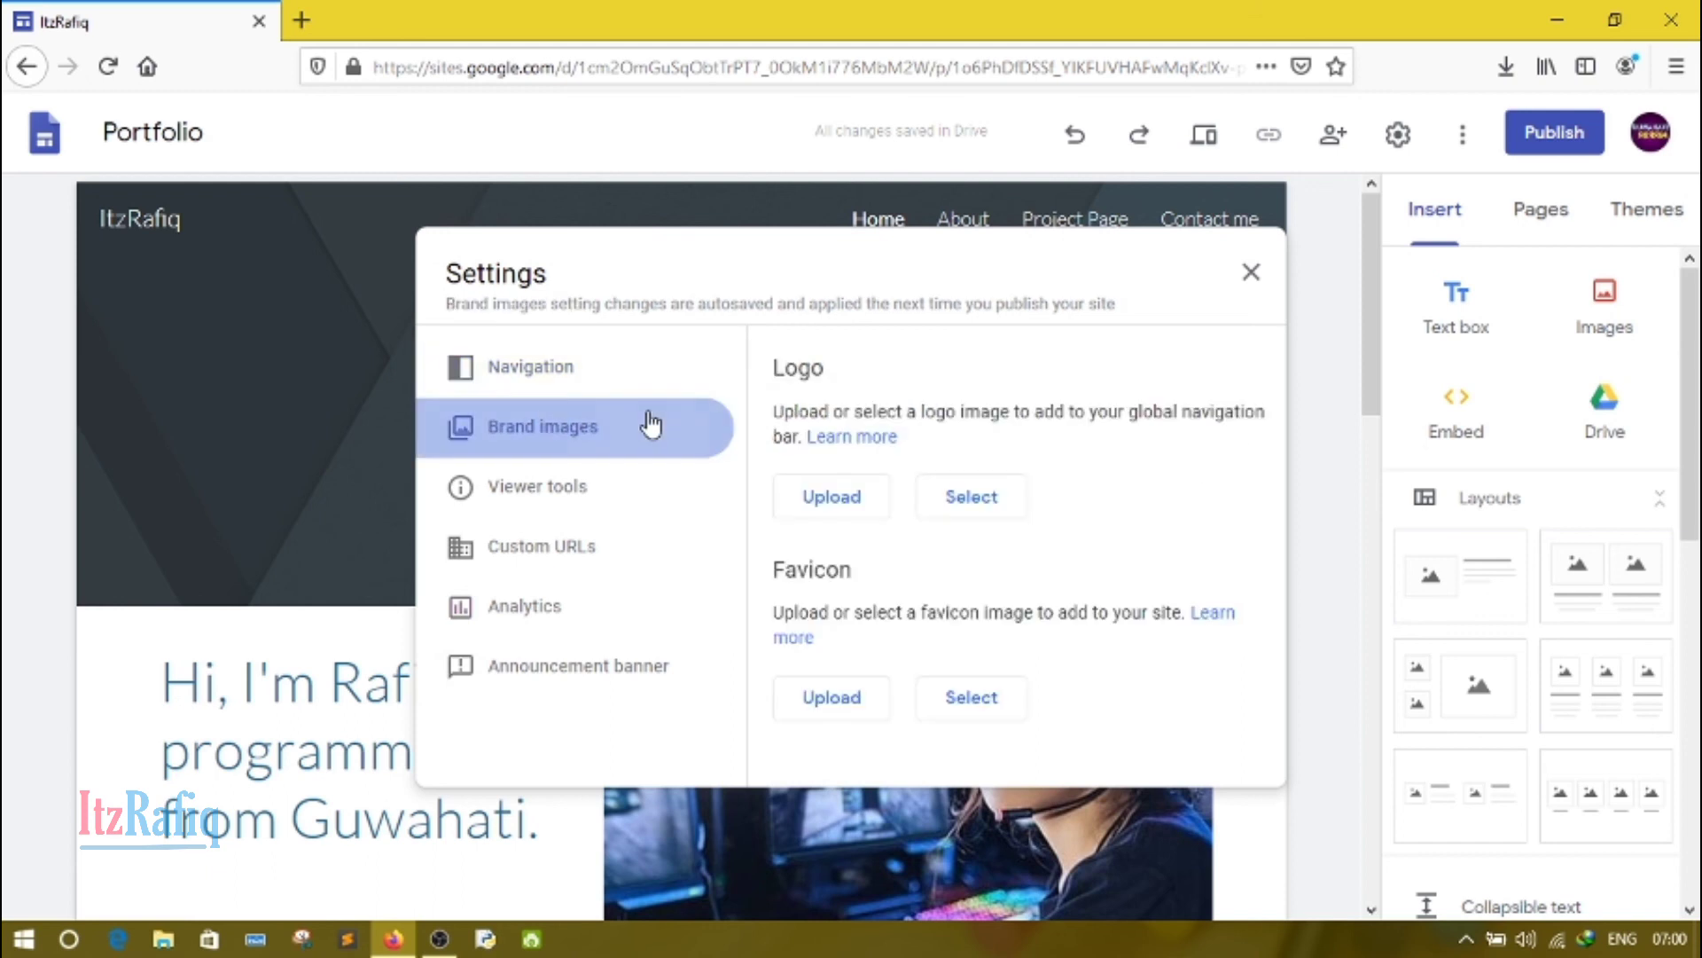
click(1235, 282)
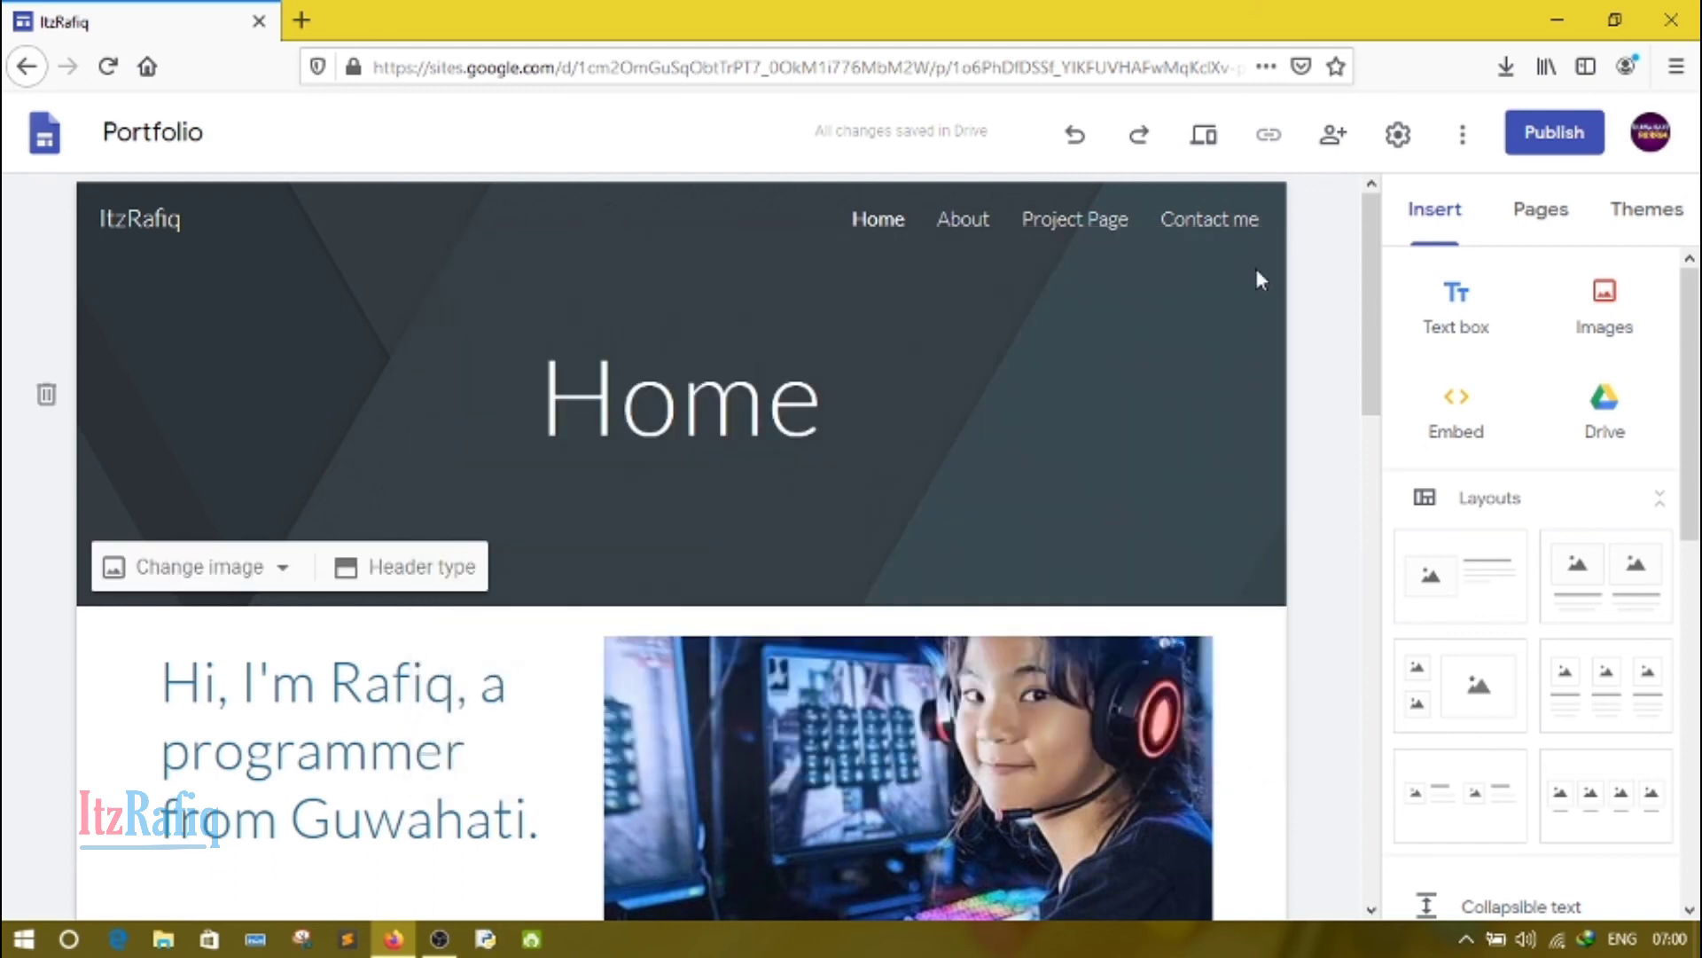
click(1380, 137)
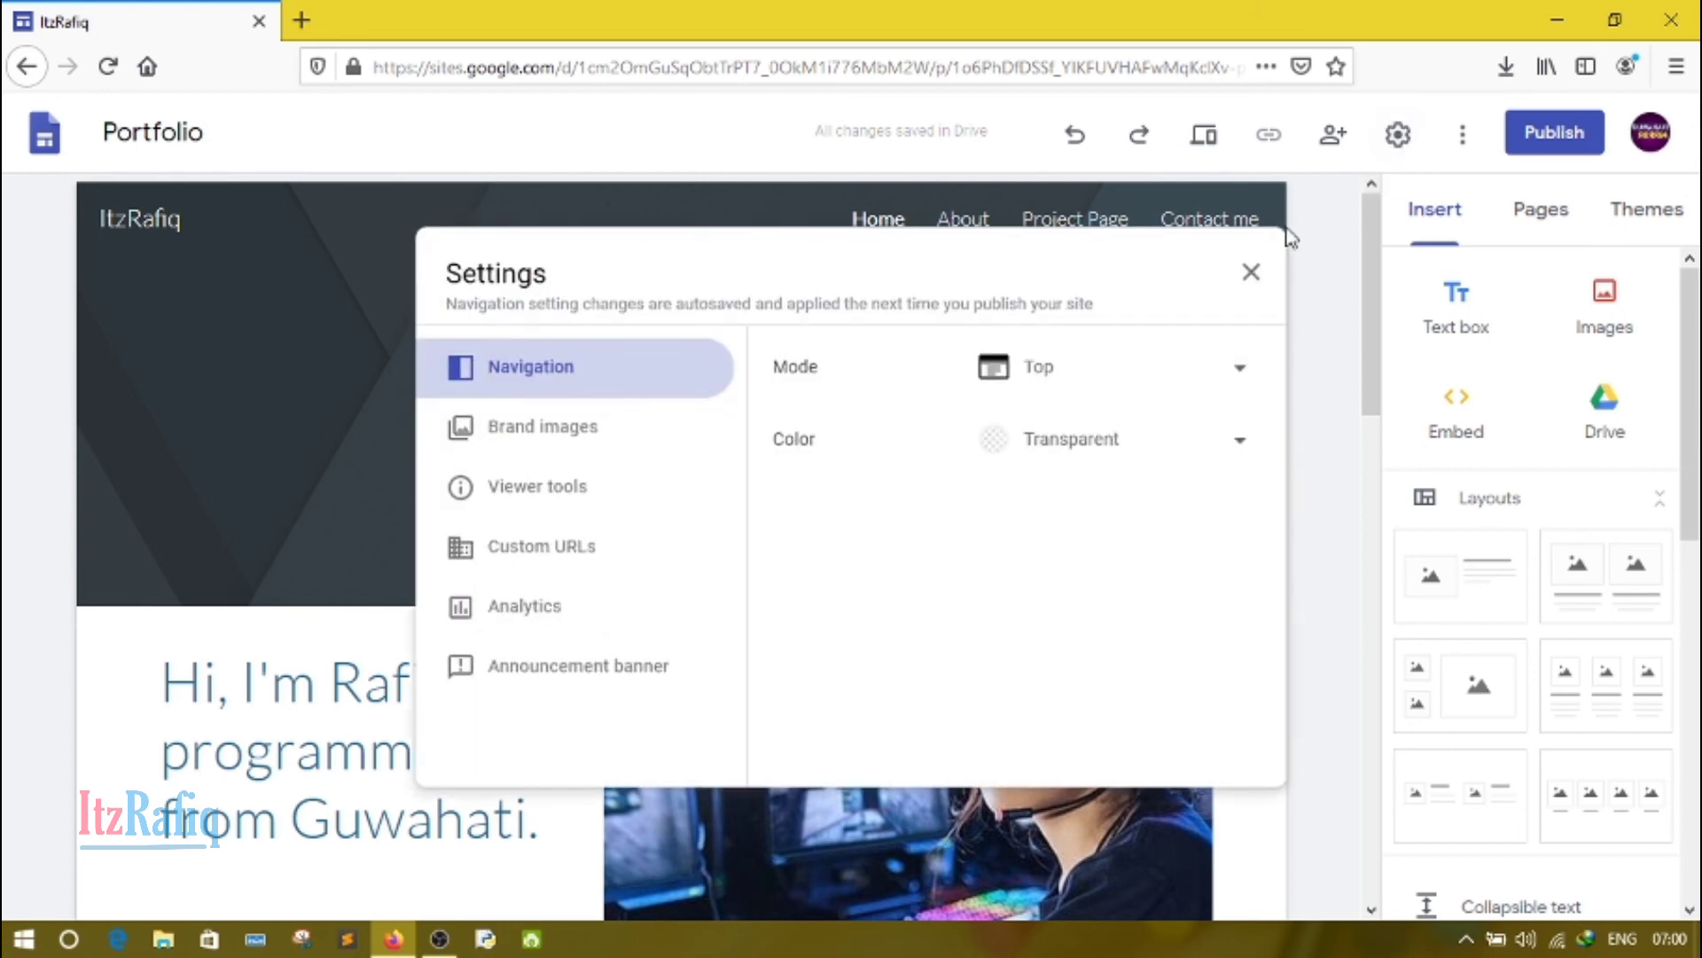
click(1235, 281)
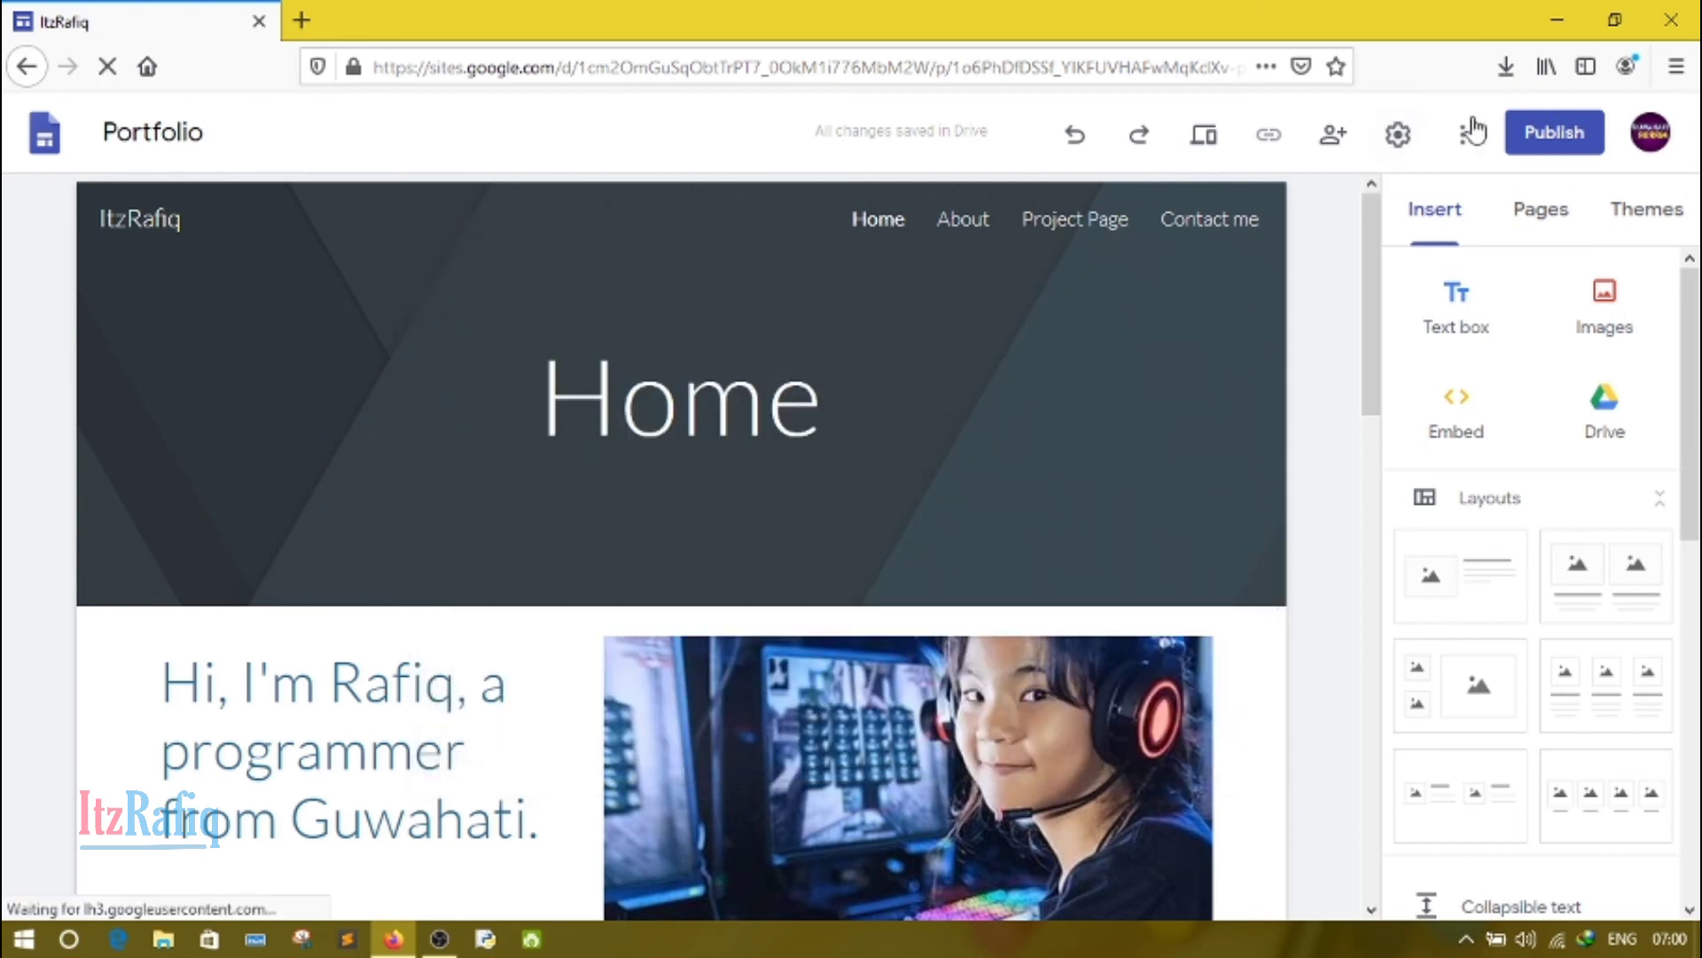
click(1463, 147)
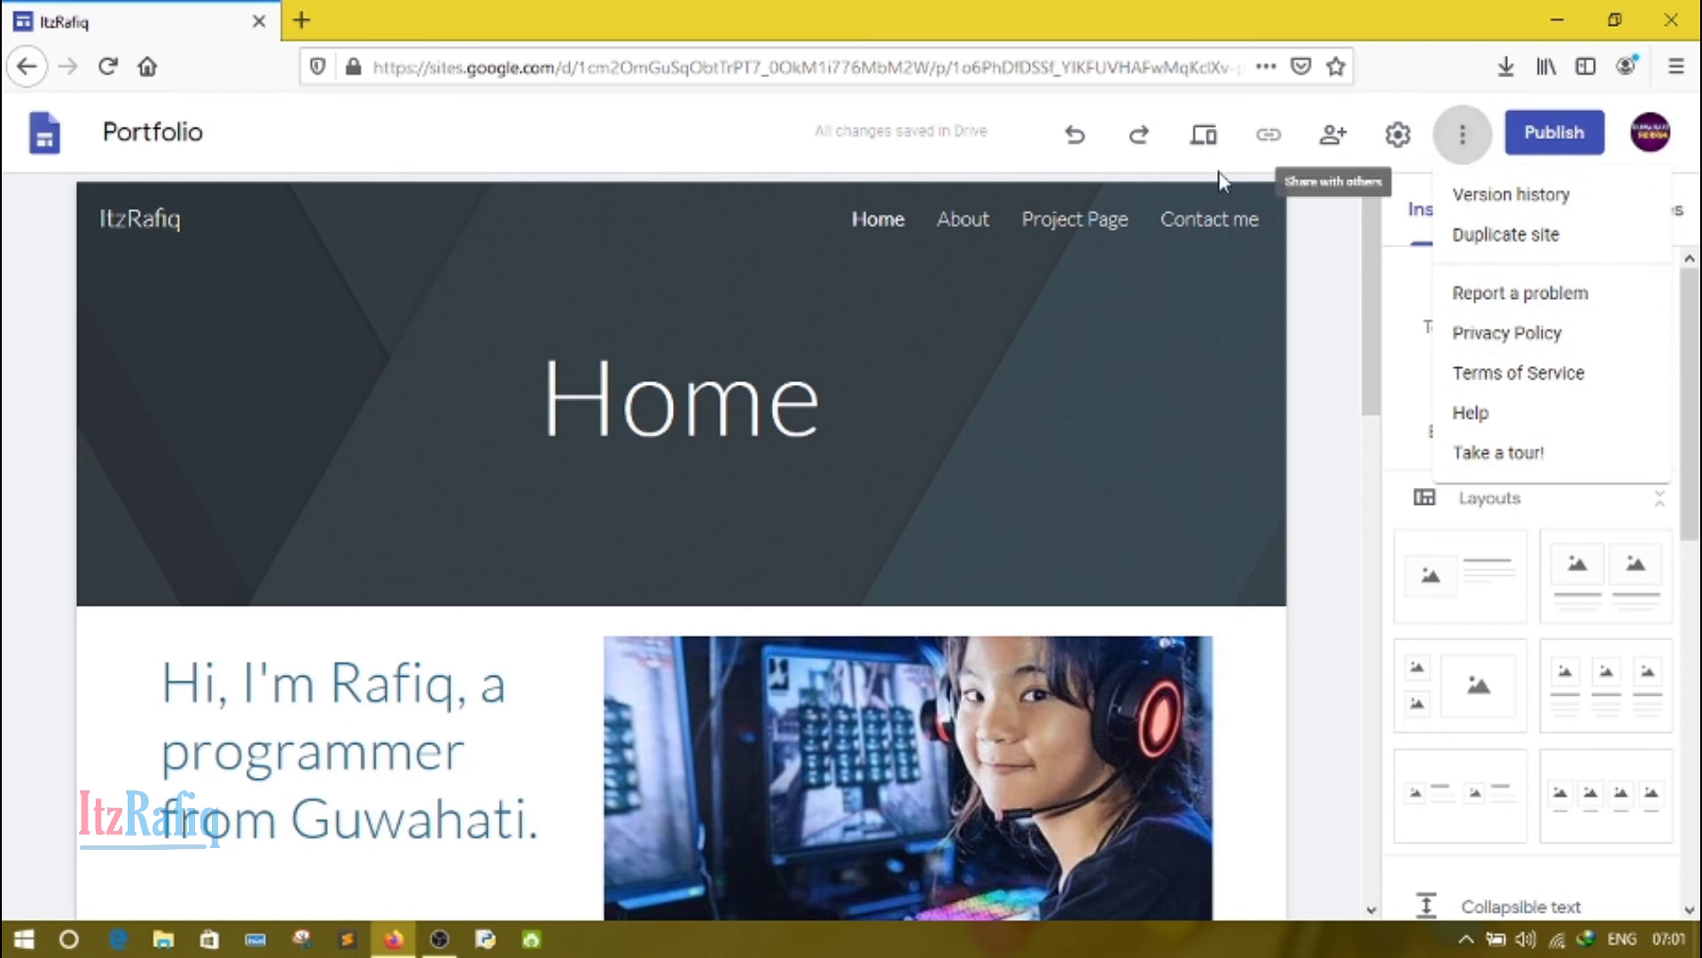
click(1337, 226)
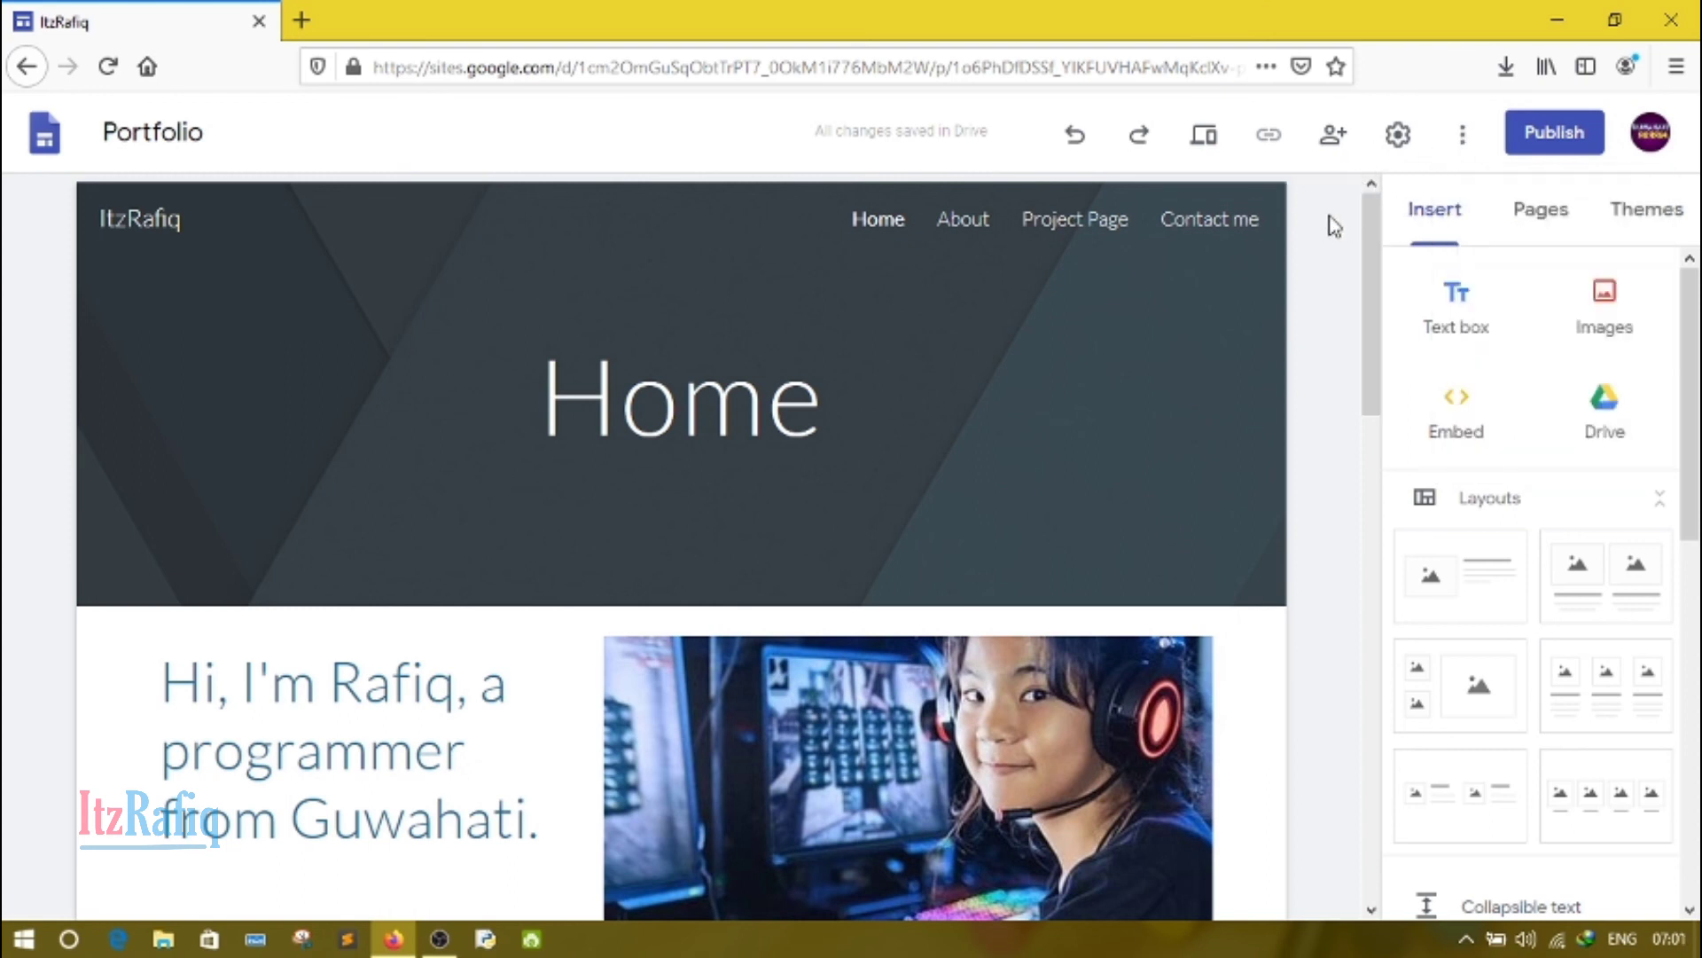
Step: Publish the site under the web address itzrafiq, checking the sharing settings and keeping it viewable by anyone
click(1552, 133)
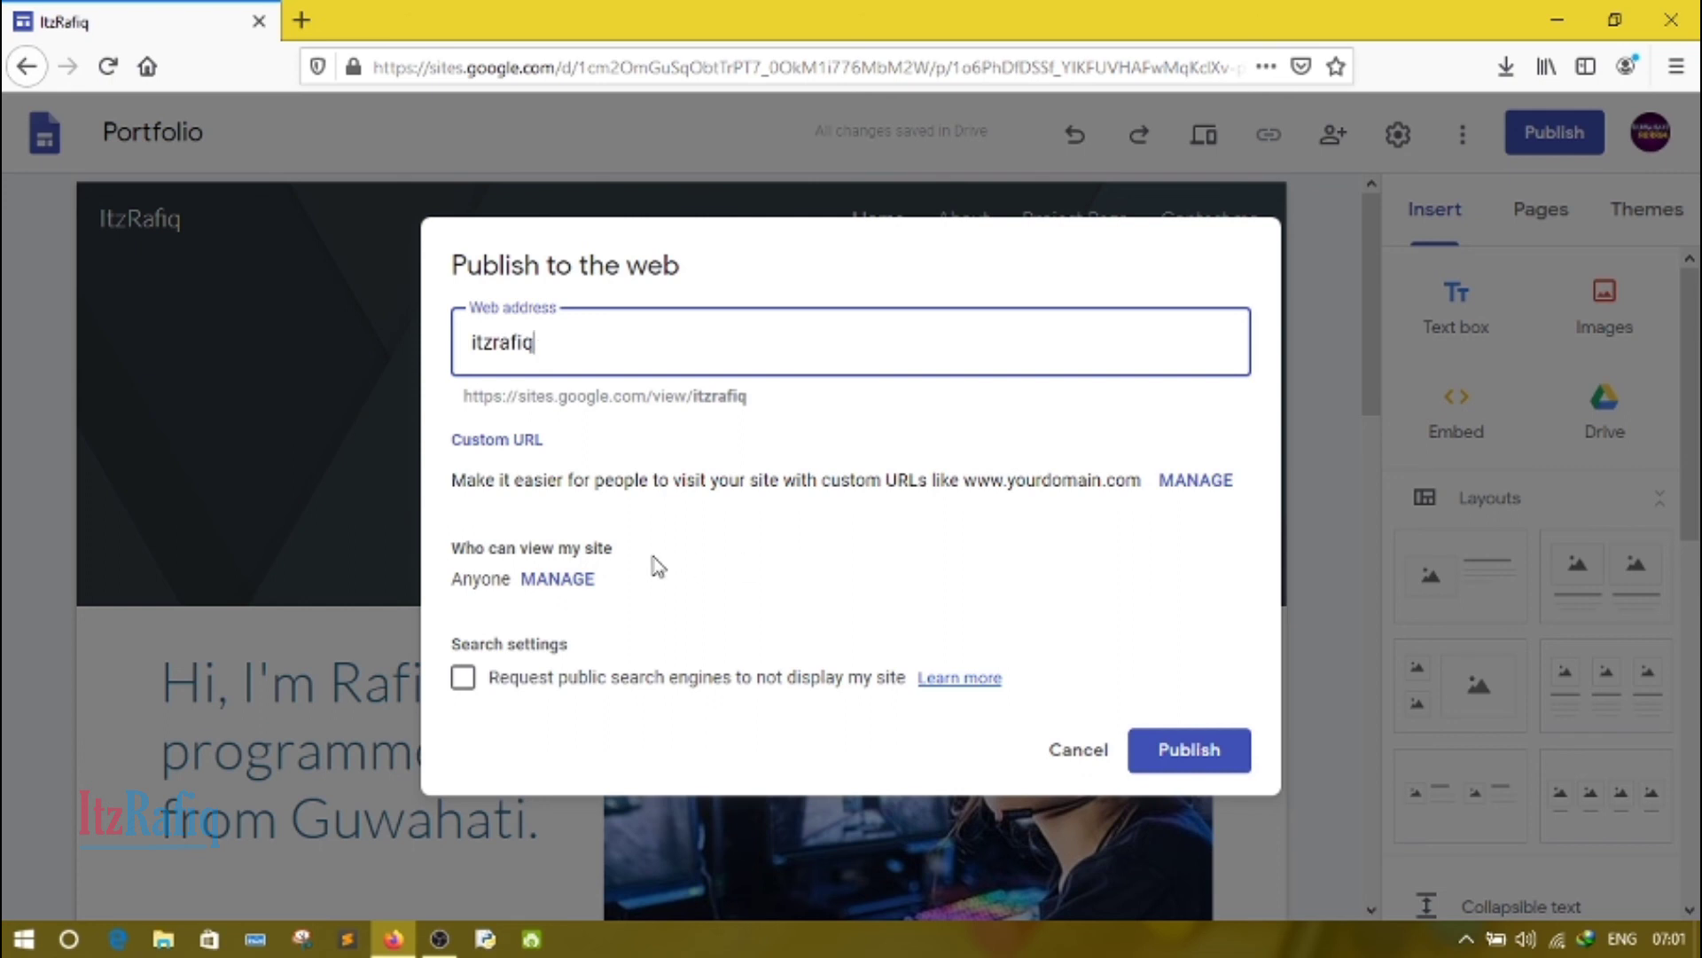
click(575, 584)
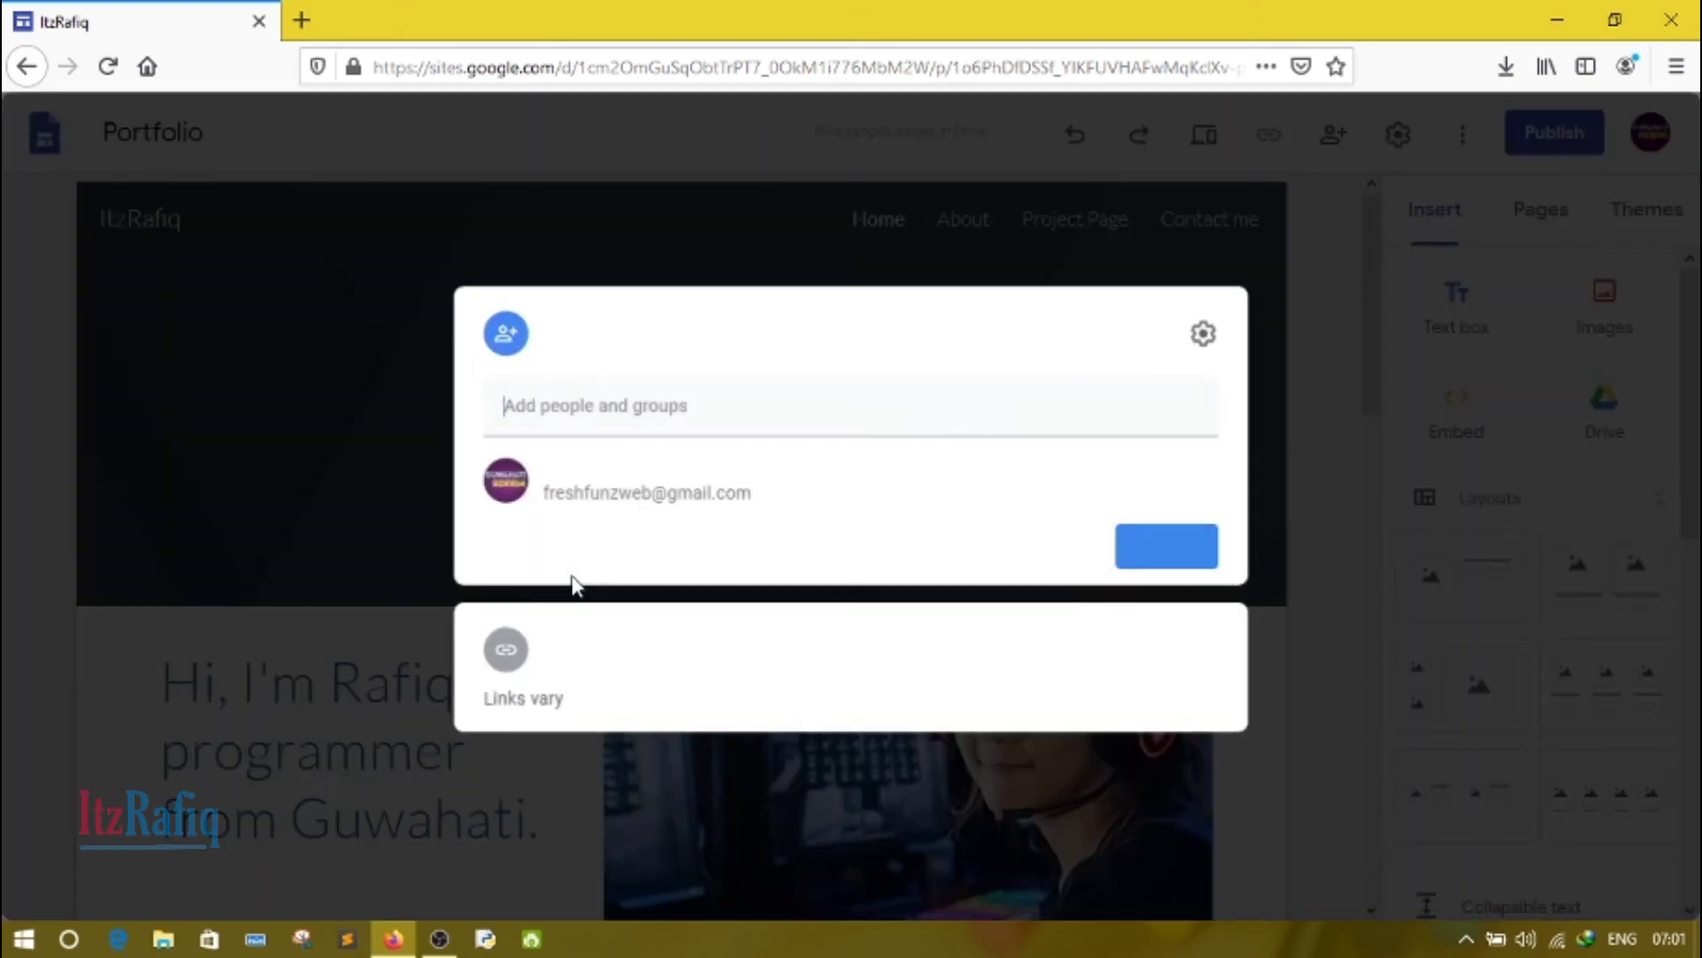
click(1246, 431)
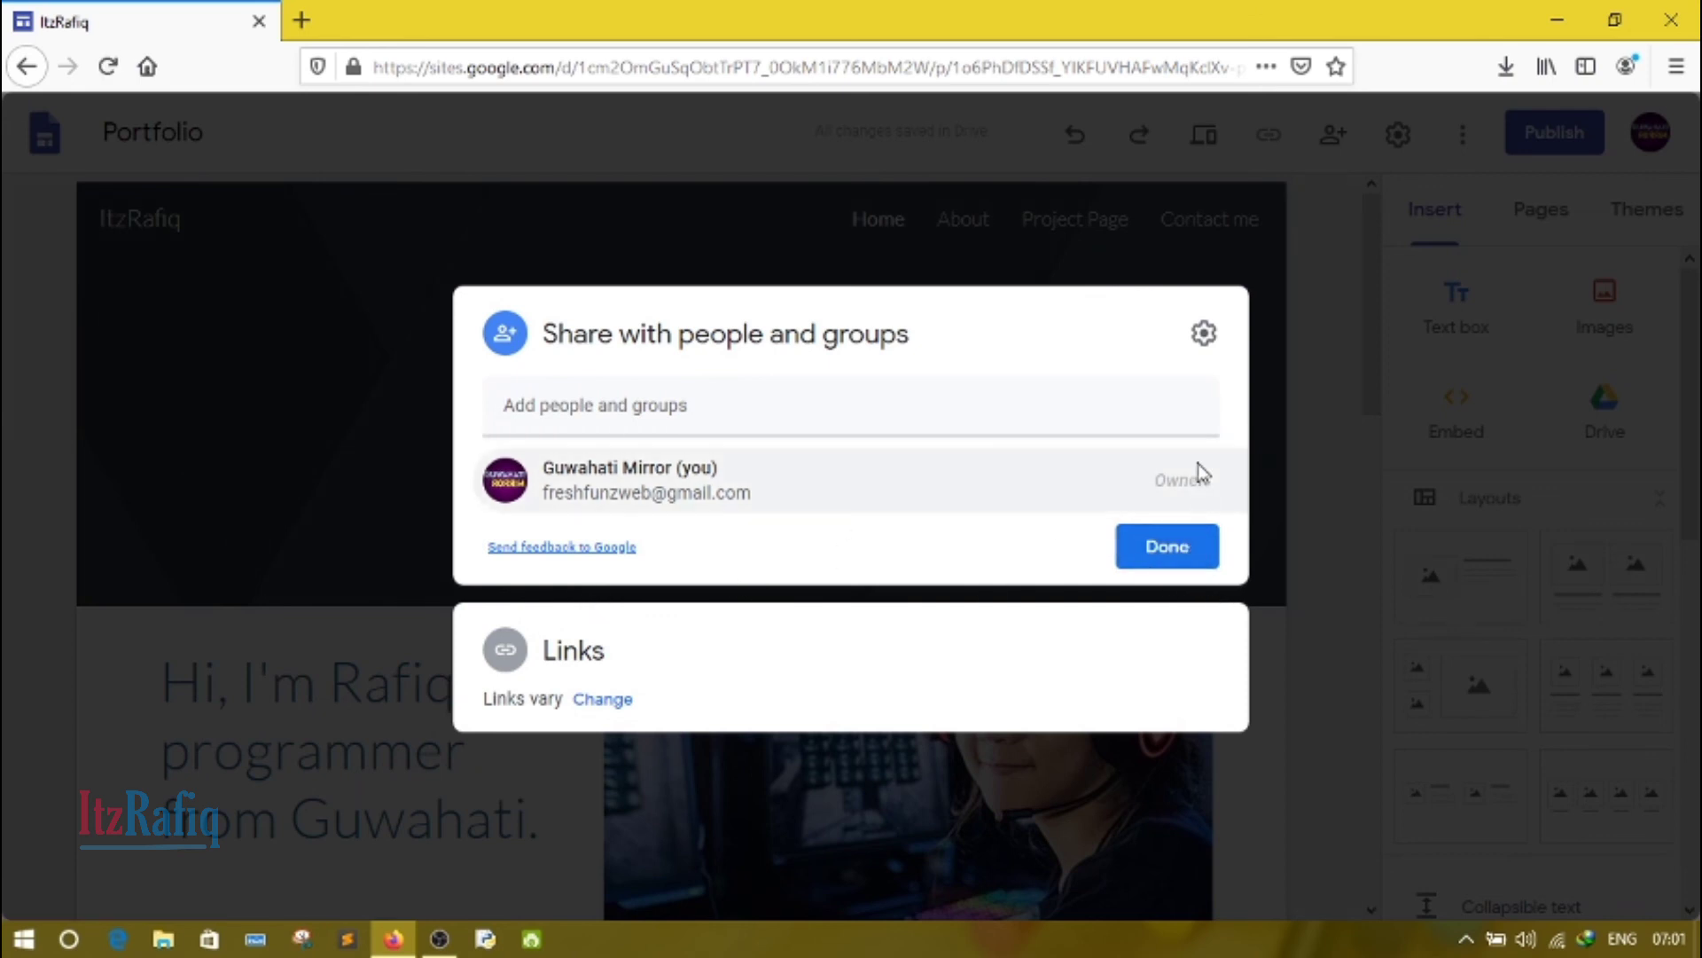
click(1160, 557)
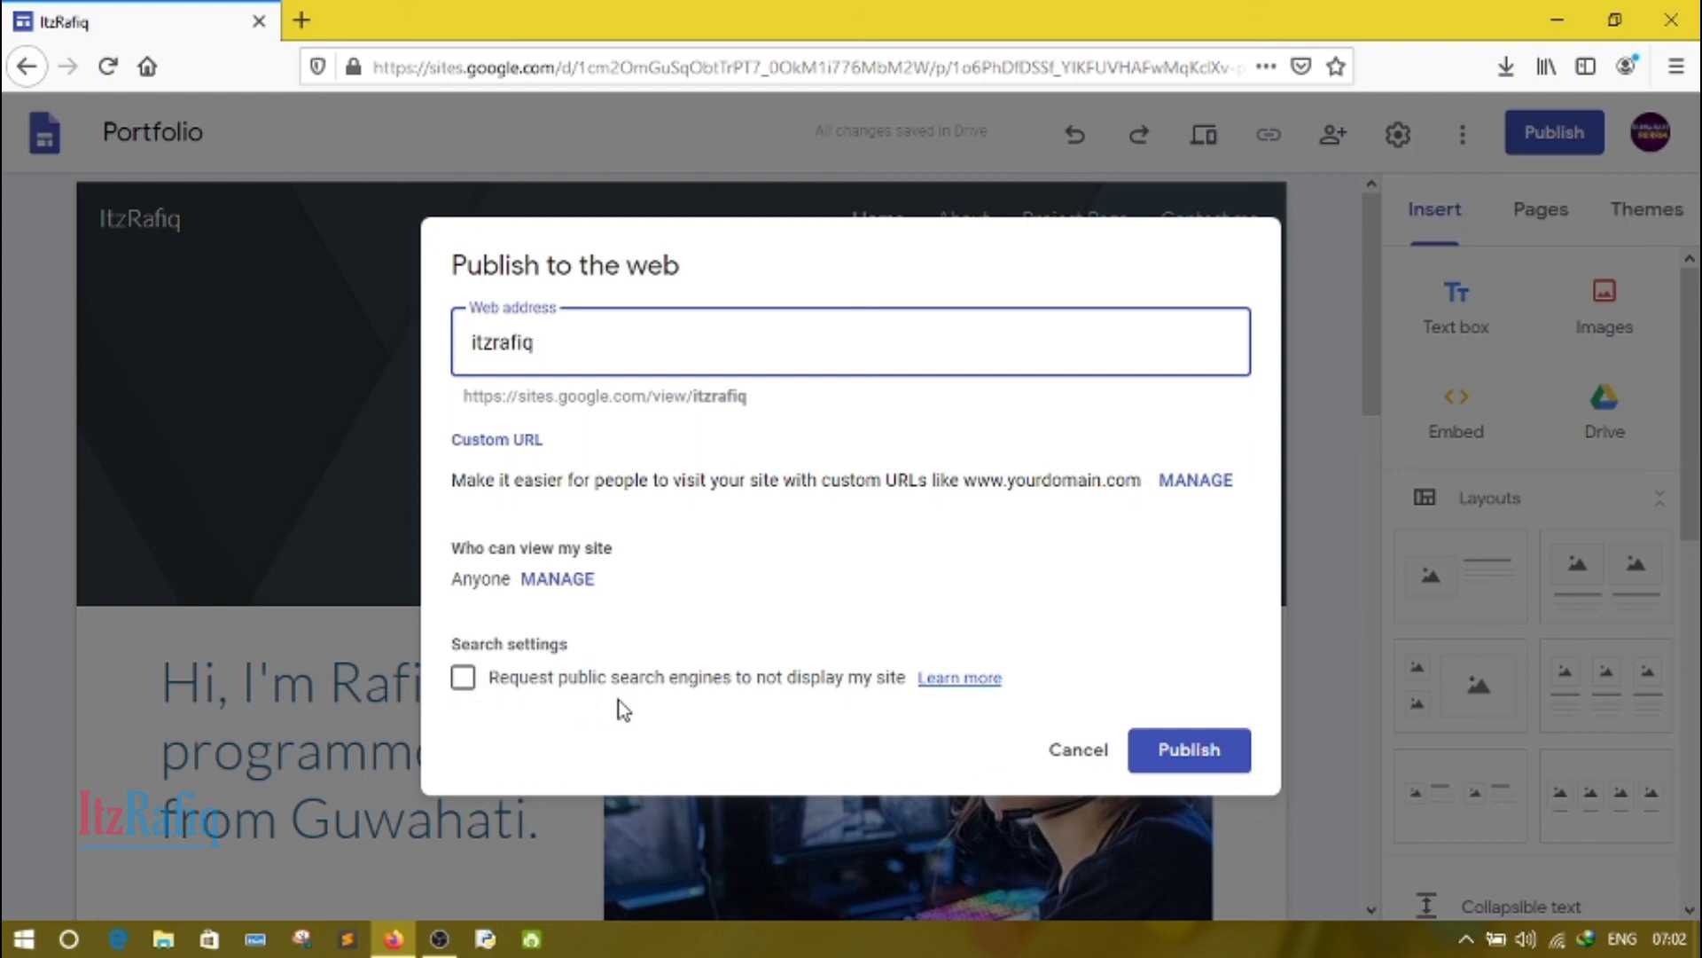
click(1179, 754)
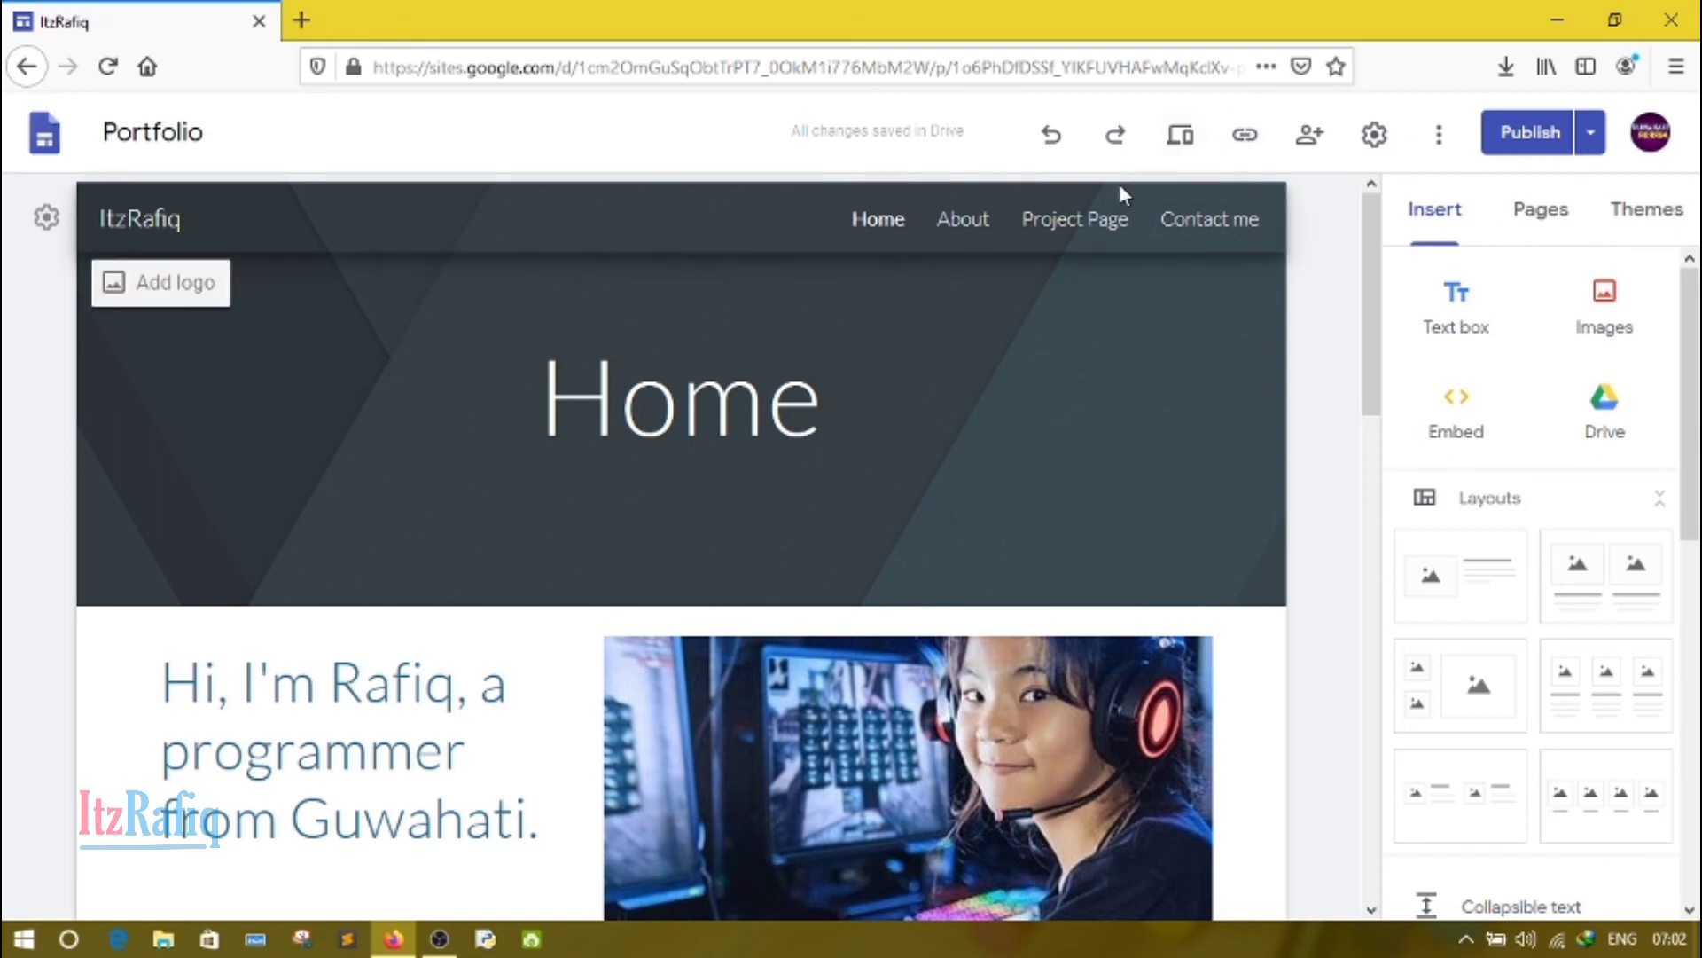
Step: Copy the published site link and open it in a new browser tab
click(1243, 142)
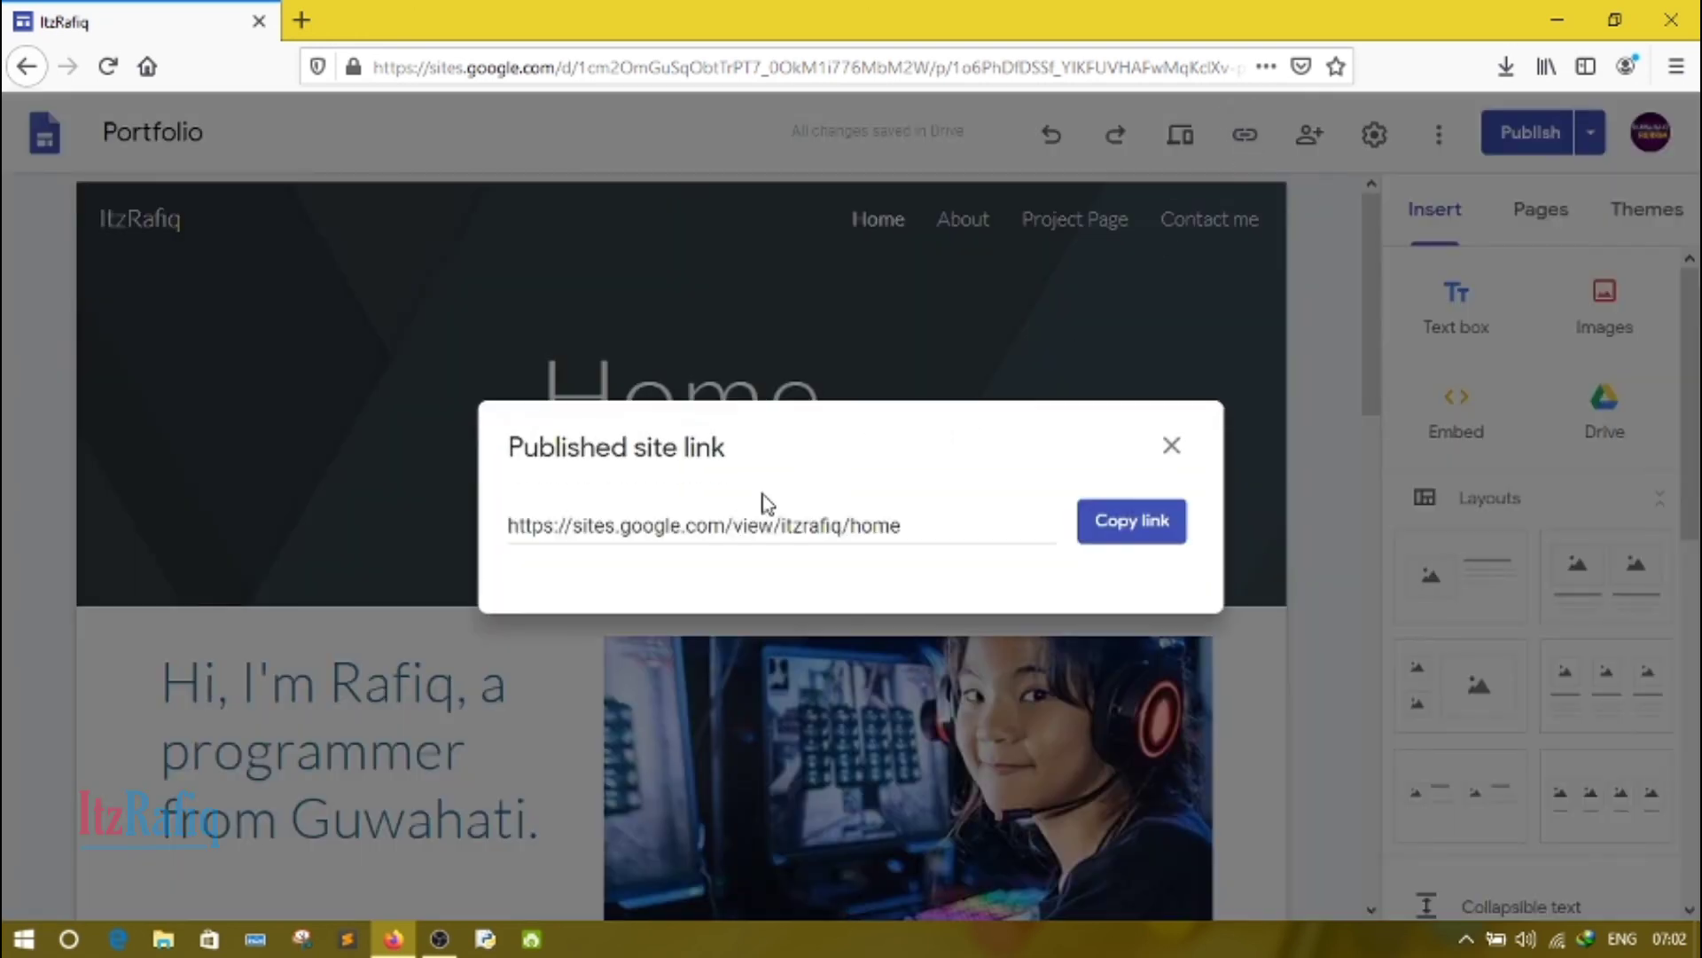
click(1145, 544)
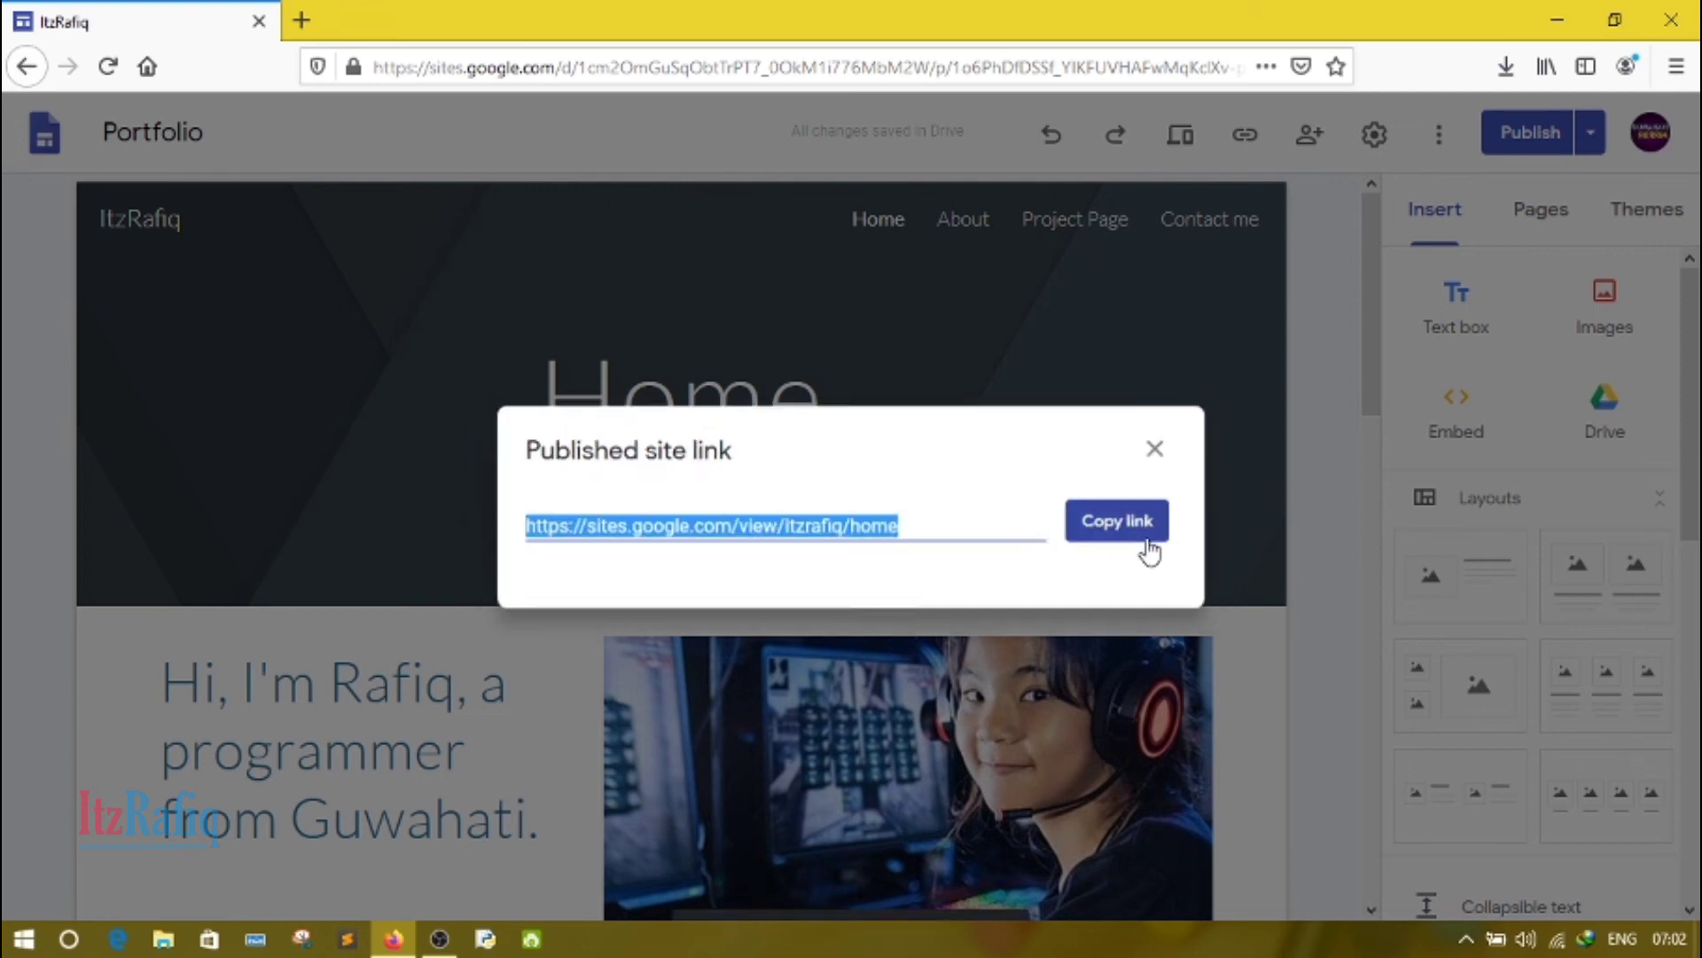
click(302, 19)
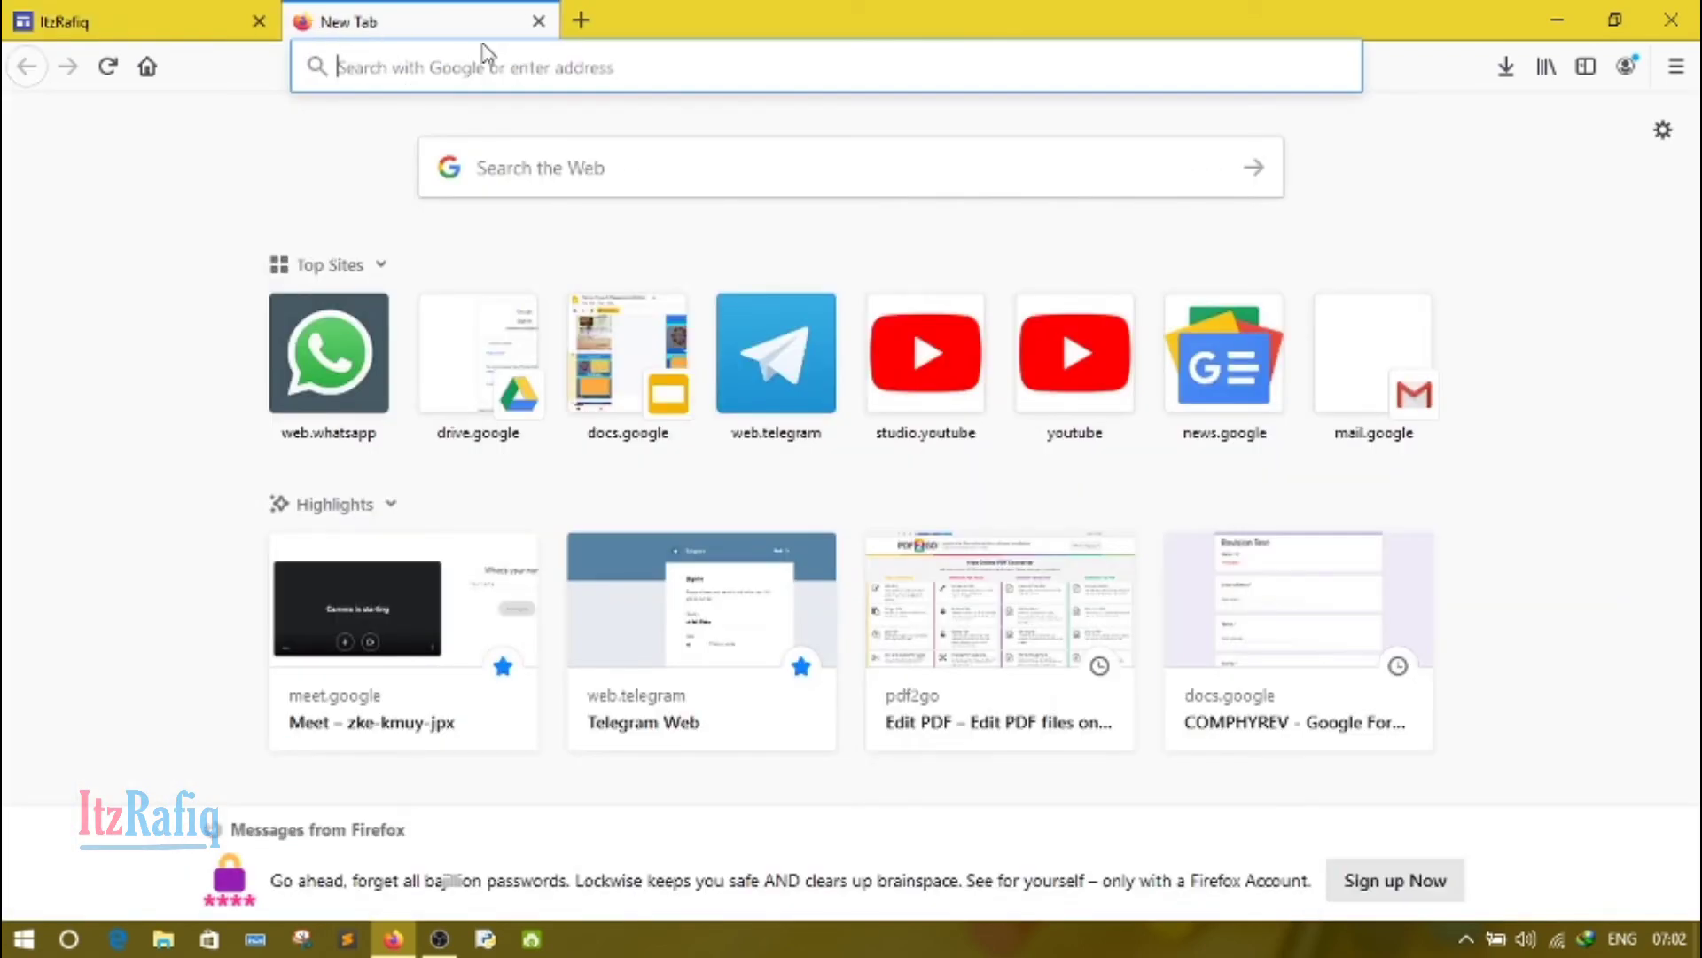
key(ctrl+v)
key(Return)
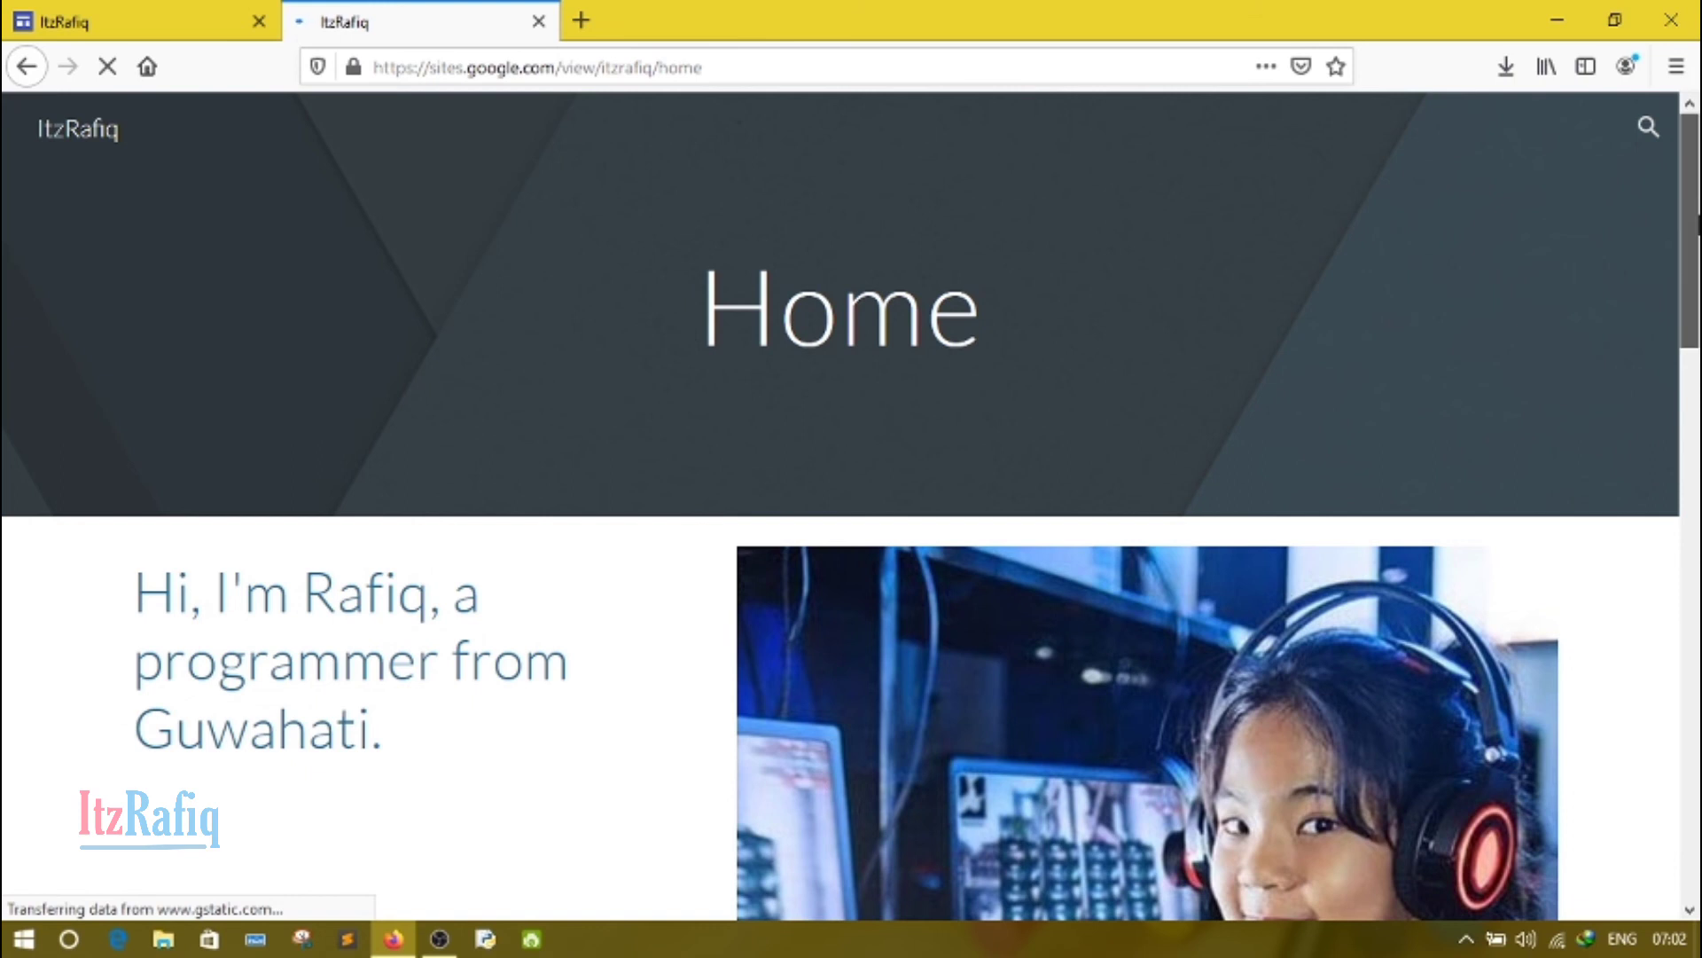
Step: Examine the Home, About and Contact me pages of the published site
mouse_move(1695, 208)
mouse_down()
mouse_move(1699, 767)
mouse_move(1694, 194)
mouse_up()
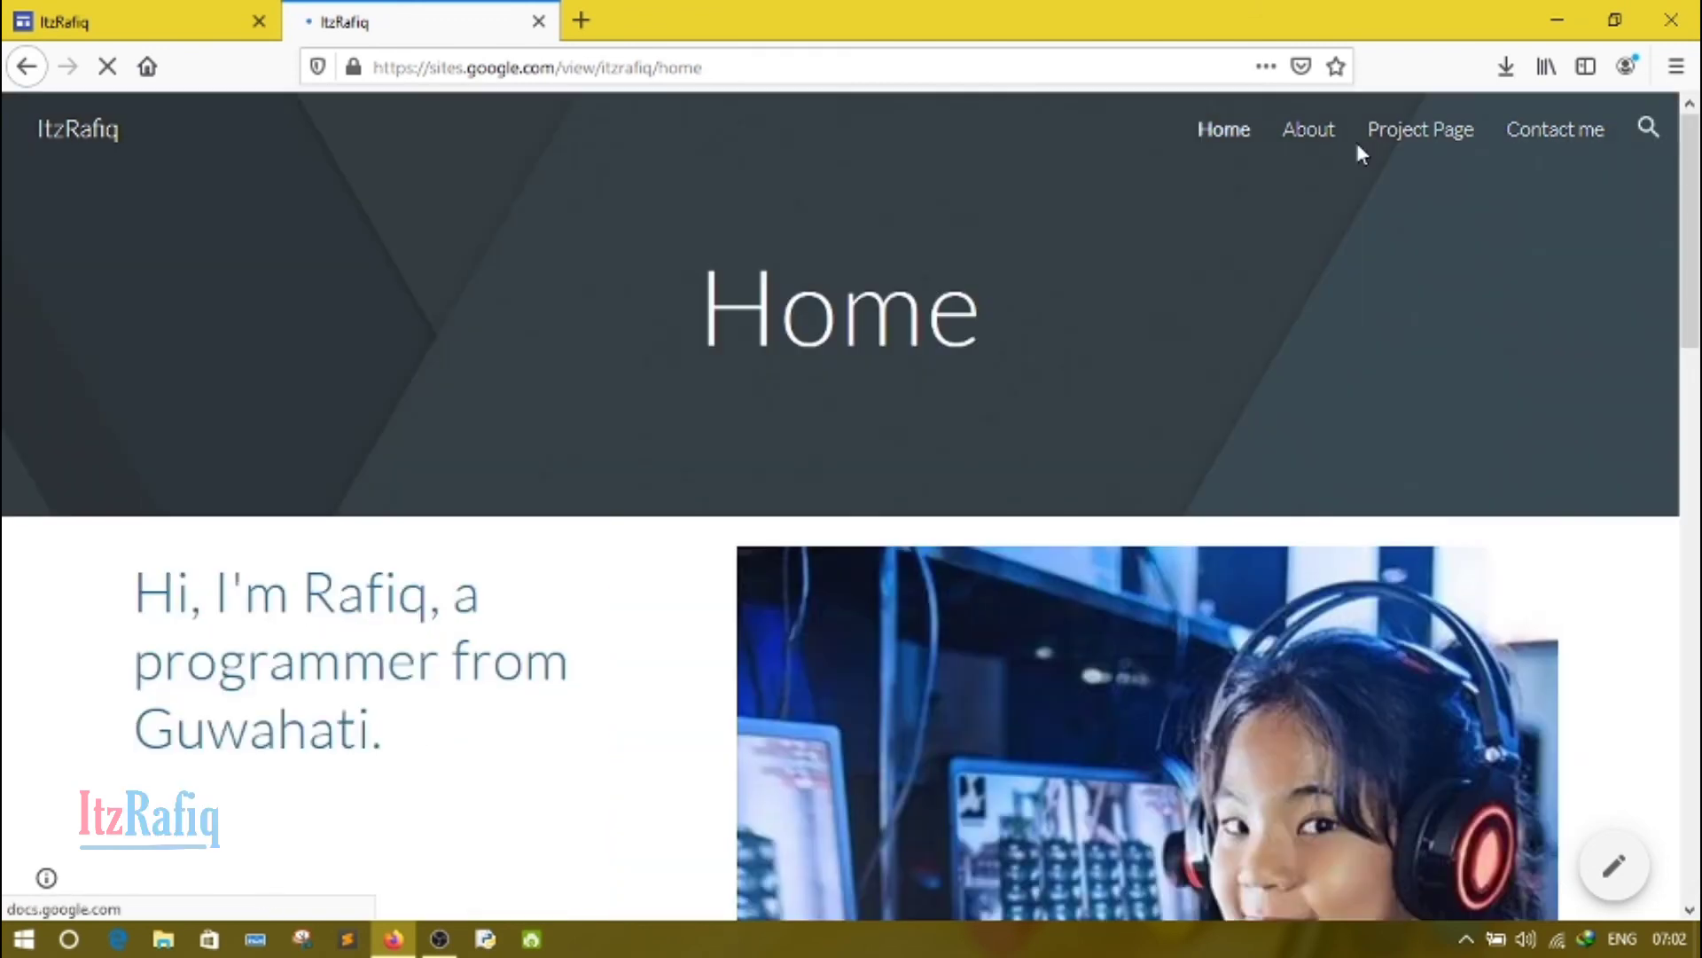
click(1305, 133)
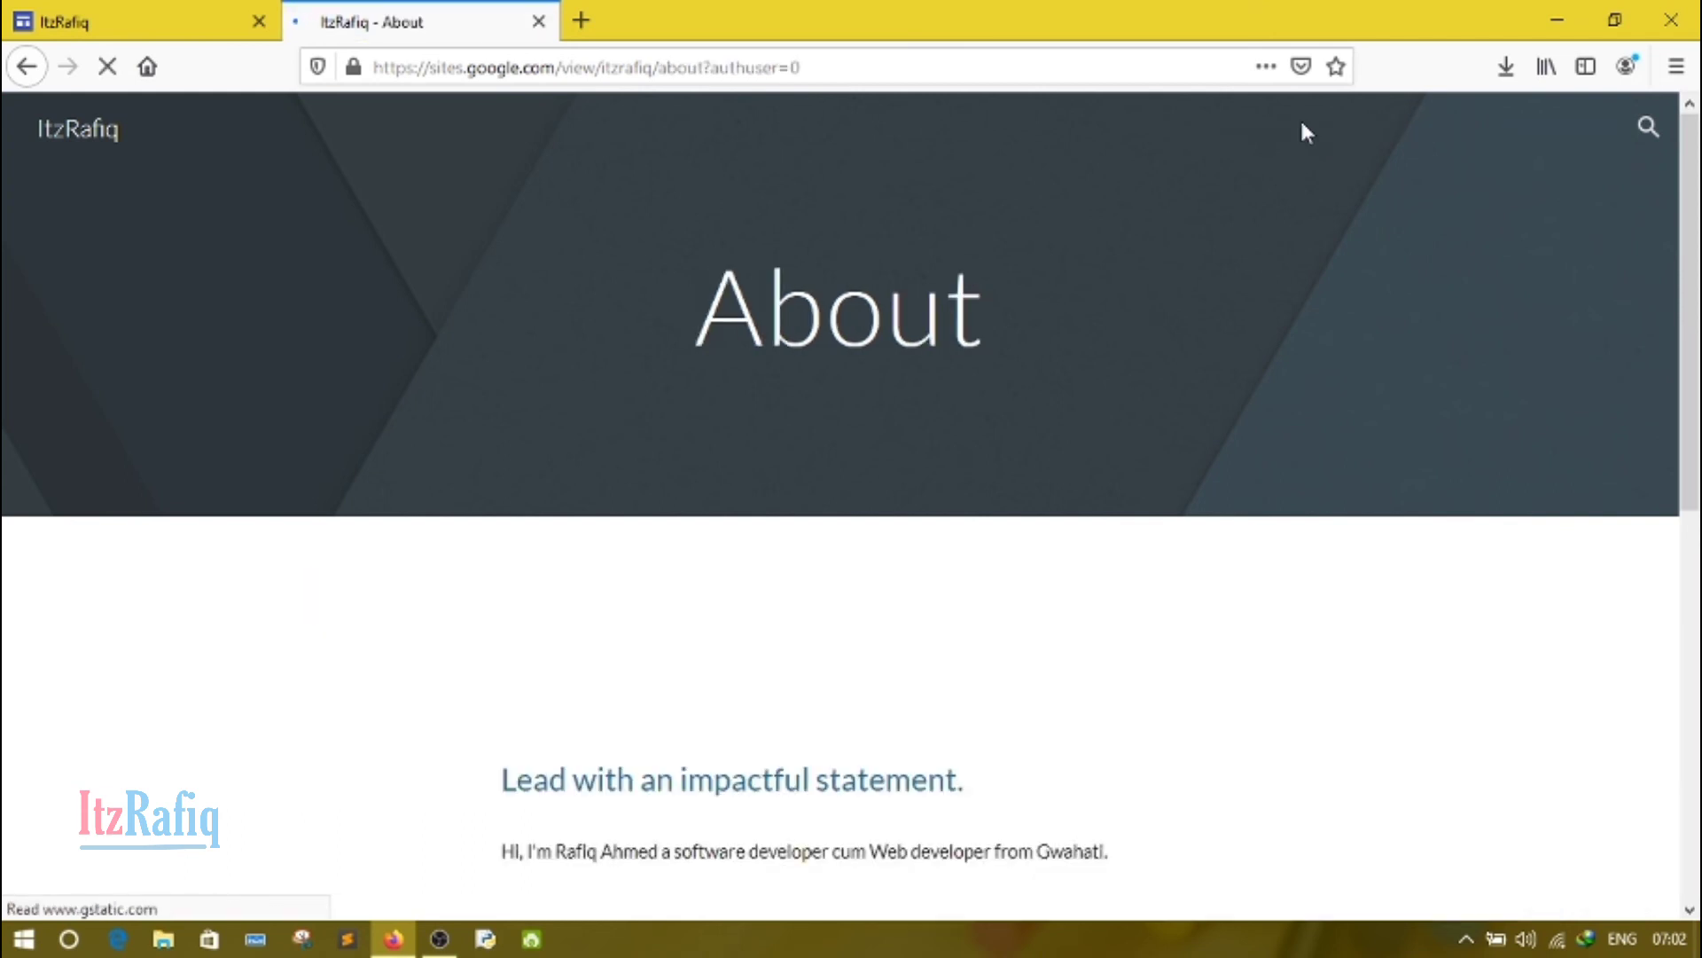
scroll(1493, 186, down, 3)
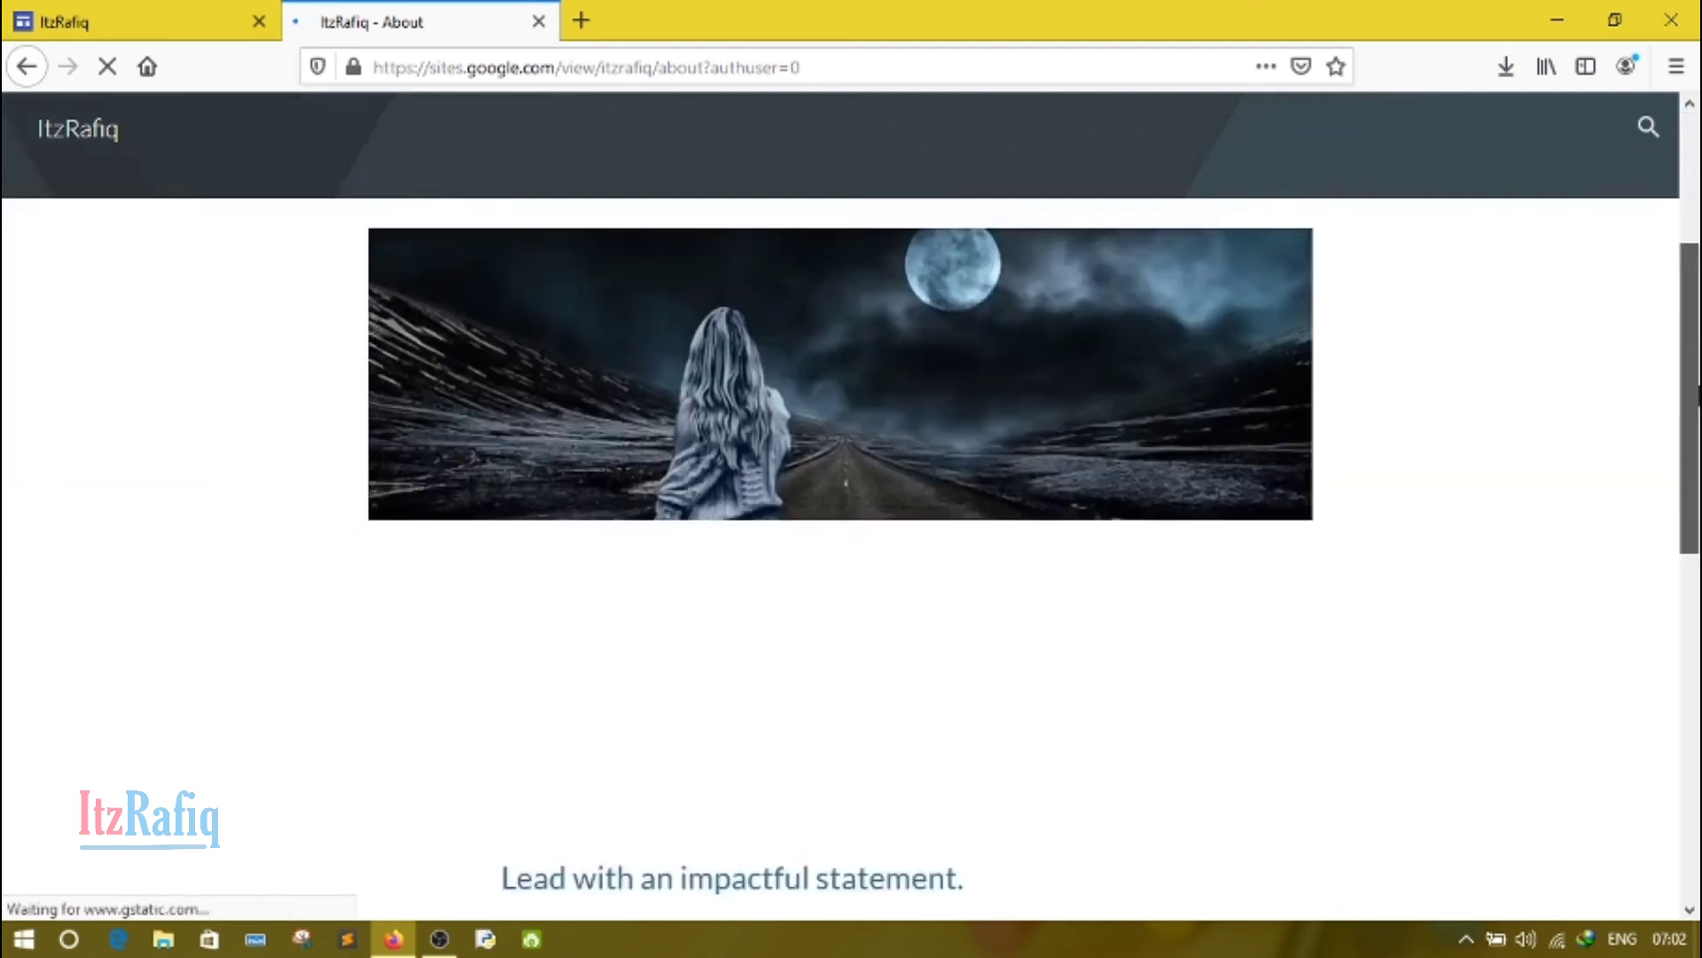
drag(1700, 396, 1700, 224)
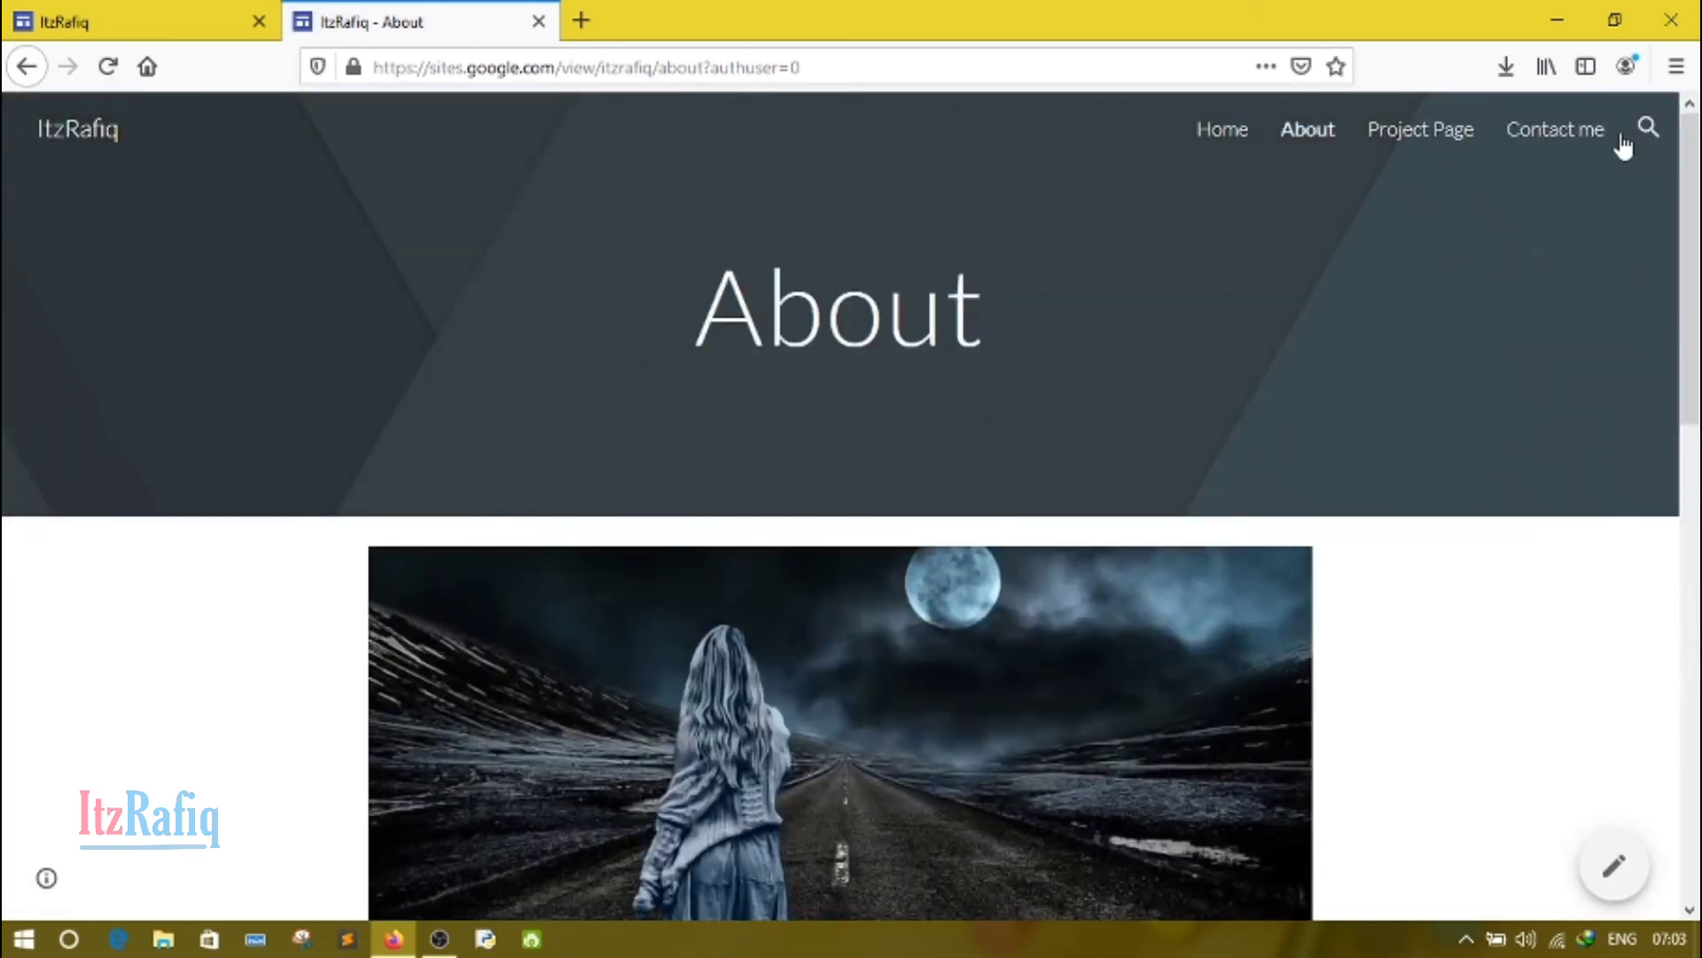
click(1581, 139)
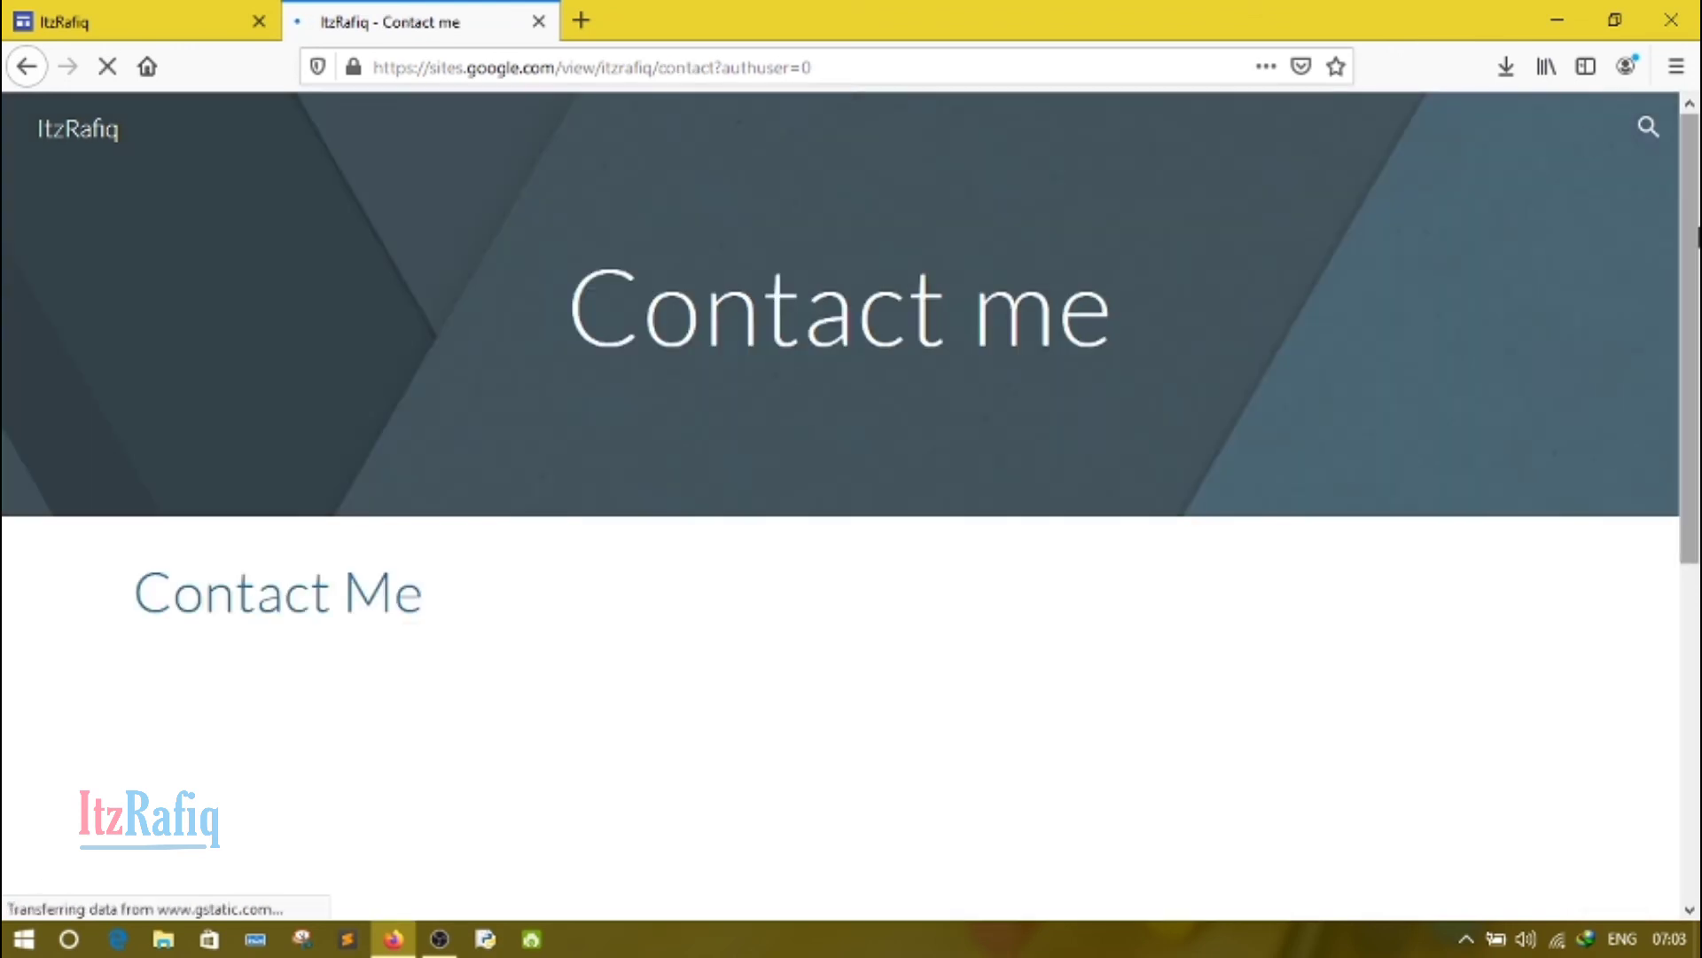
drag(1696, 236, 1700, 139)
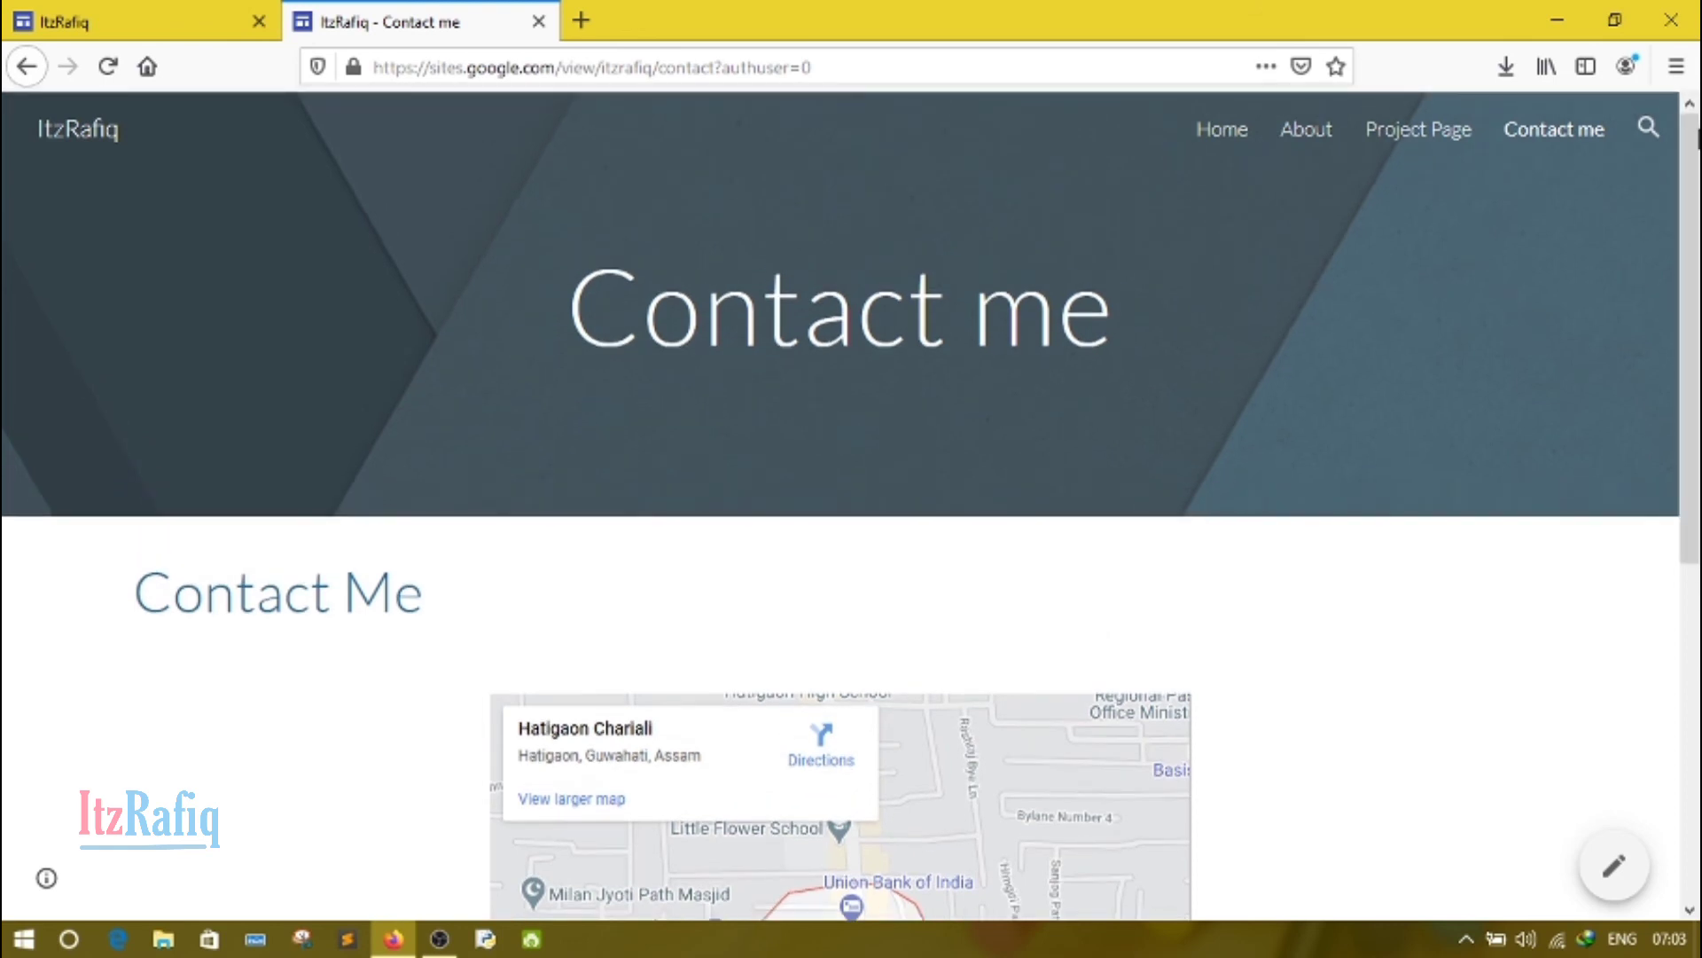